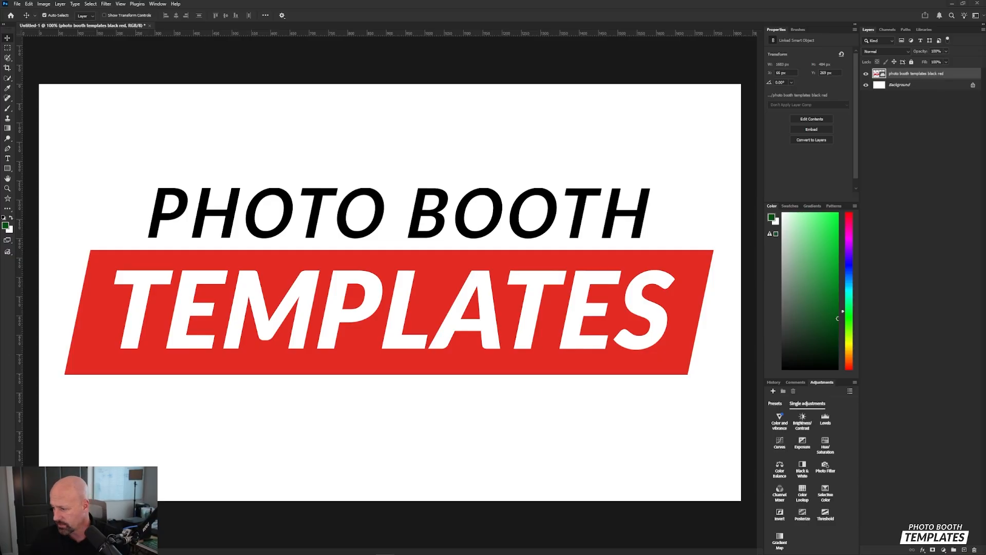
Switch to the Photo Booth Templates app and sync the purchased templates.
key("alt+Tab")
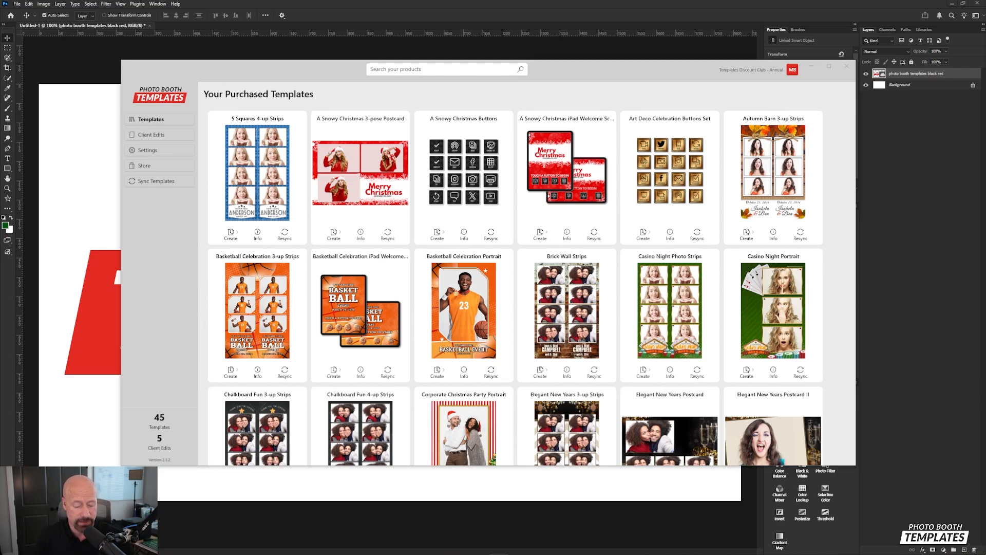
left_click(607, 78)
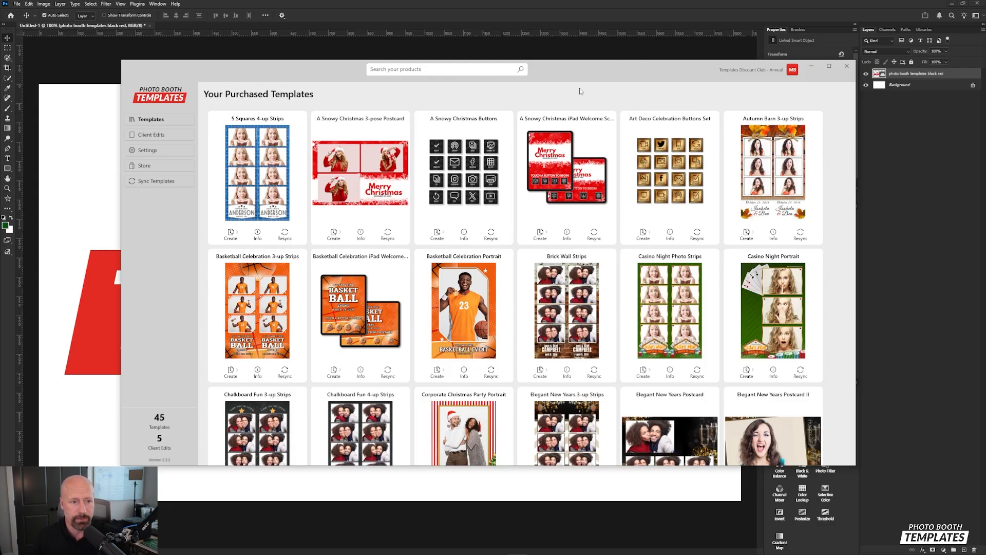
scroll(297, 230, "down", 10)
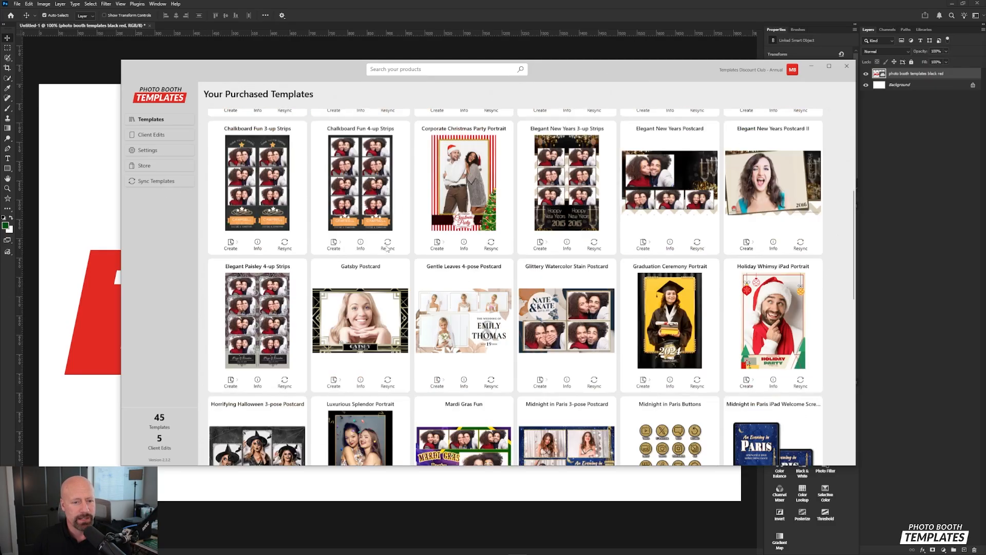
scroll(454, 250, "up", 4)
scroll(454, 251, "up", 5)
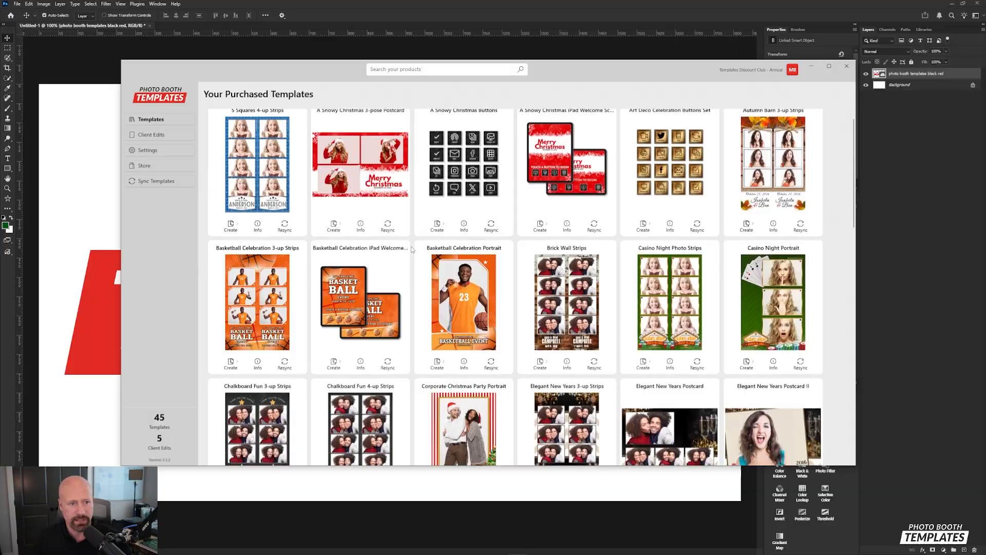
left_click(177, 182)
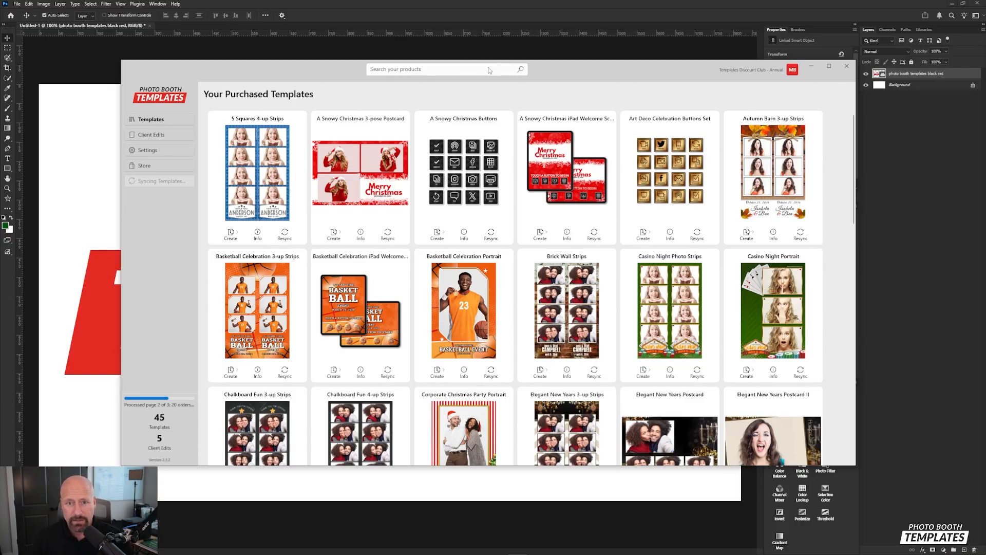
Create a client edit named "20251218 Screens" from the Ornamental New Year iPad Welcome Screens template.
scroll(581, 211, "down", 4)
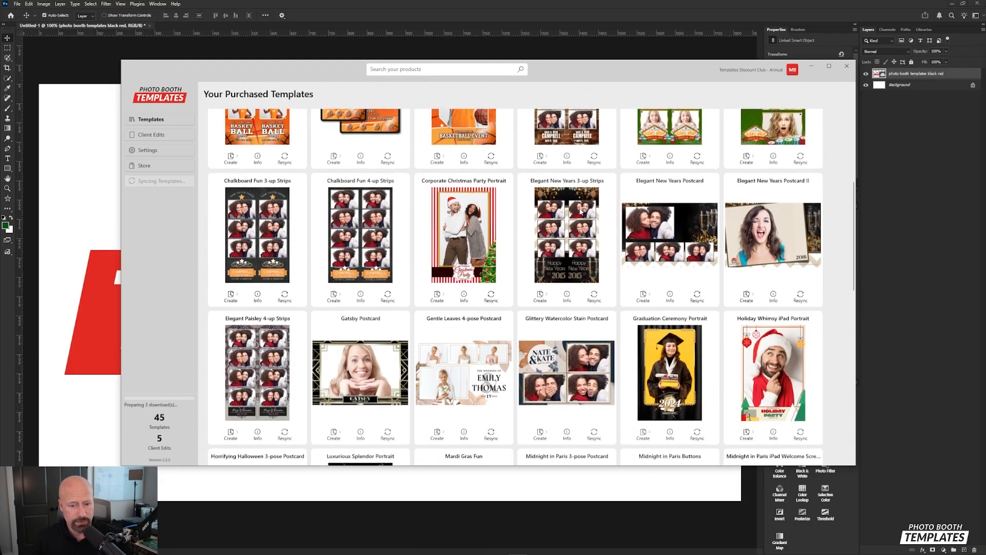
scroll(581, 211, "down", 13)
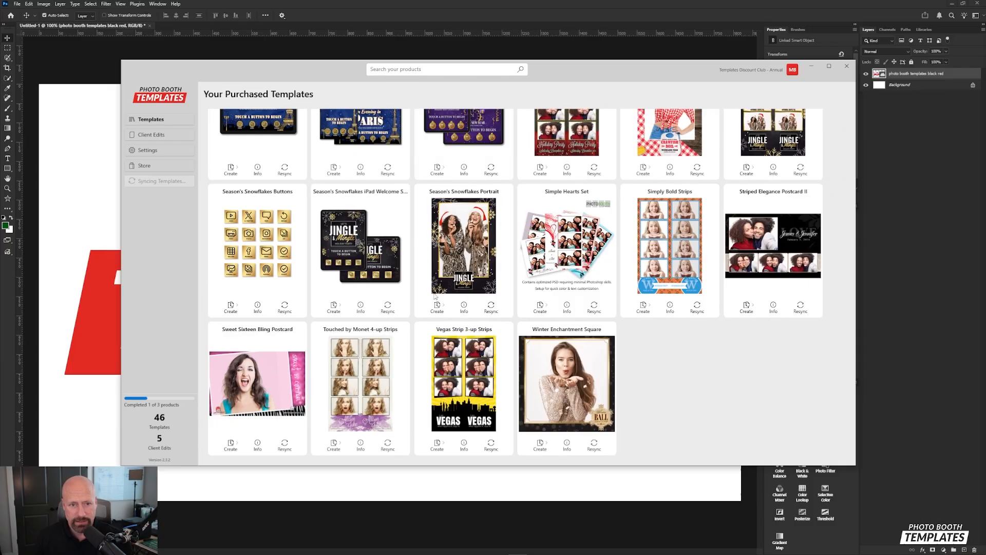
scroll(427, 282, "up", 2)
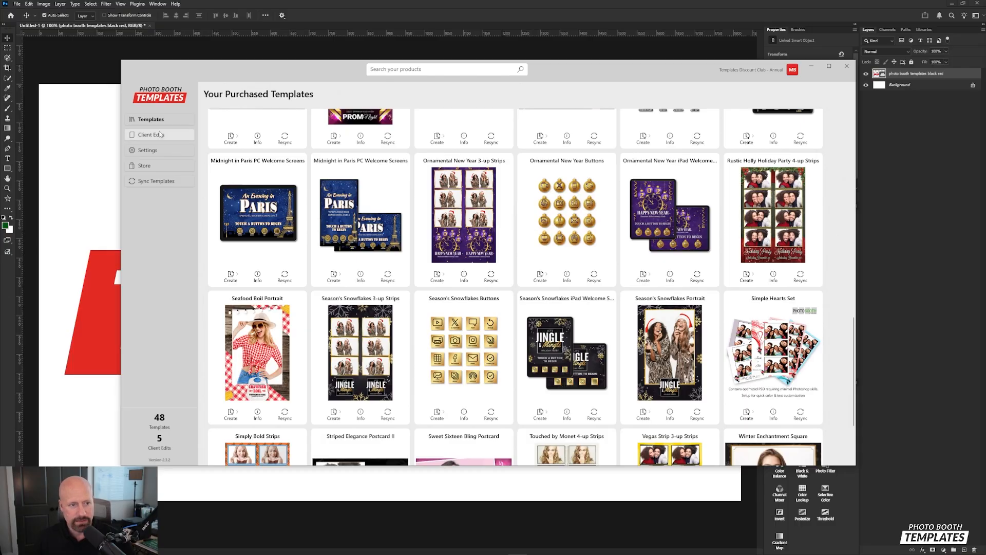
left_click(643, 276)
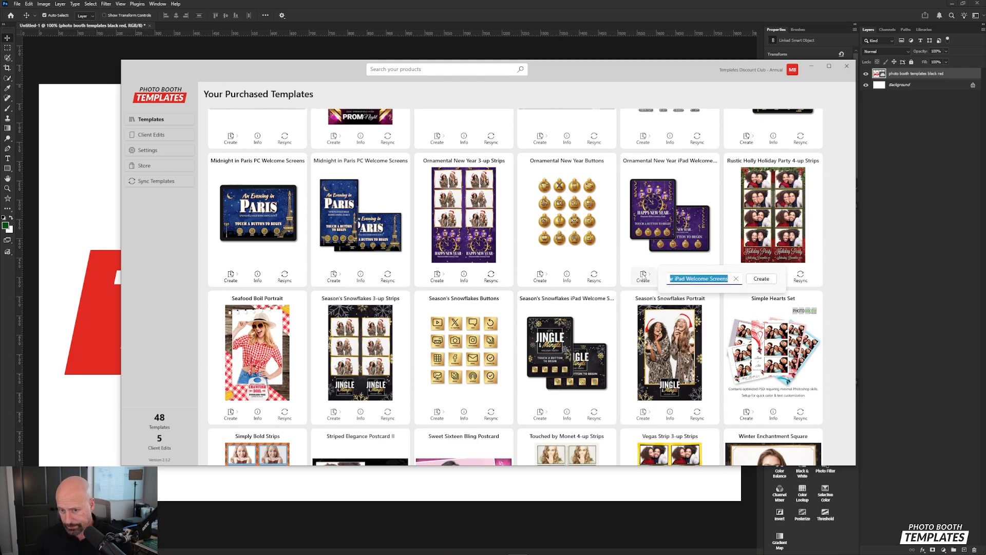
type("2025")
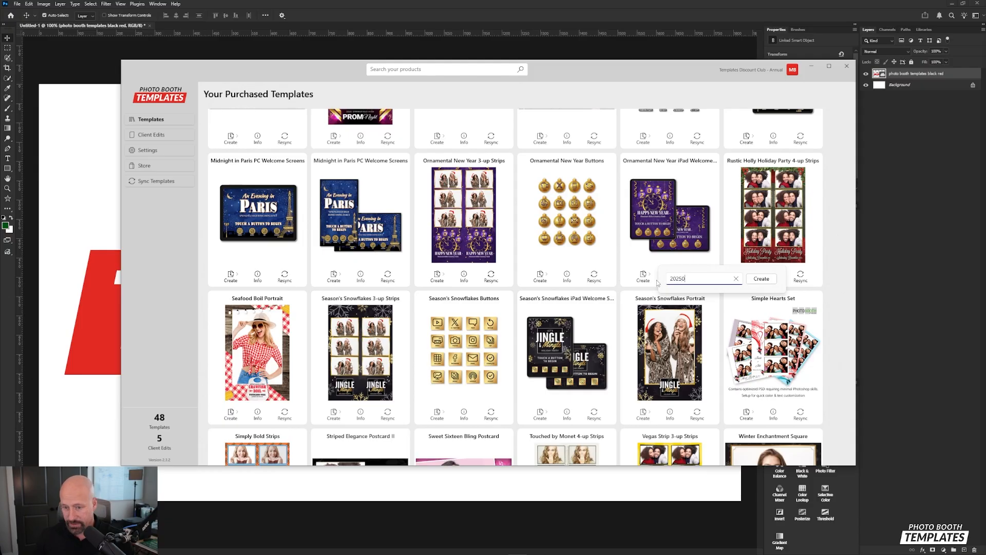
type("12")
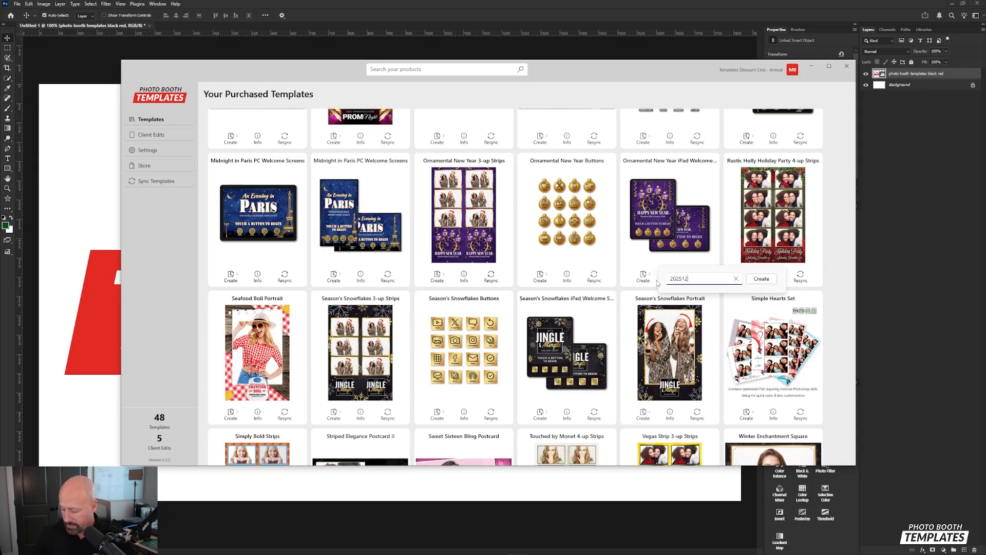
type("18")
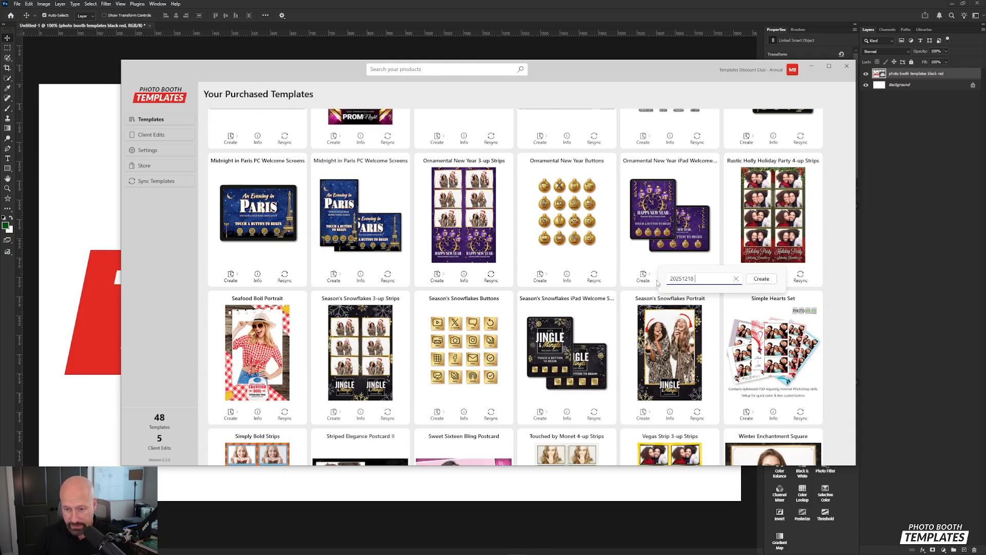
type(" Screens")
key("Return")
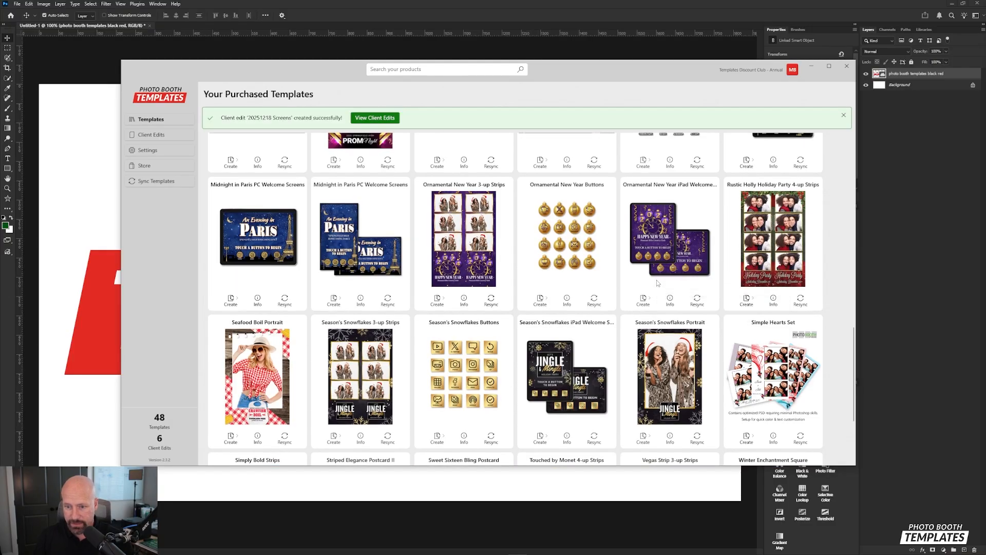
Create a client edit named "20251218 buttons" from the Ornamental New Year Buttons template.
left_click(540, 300)
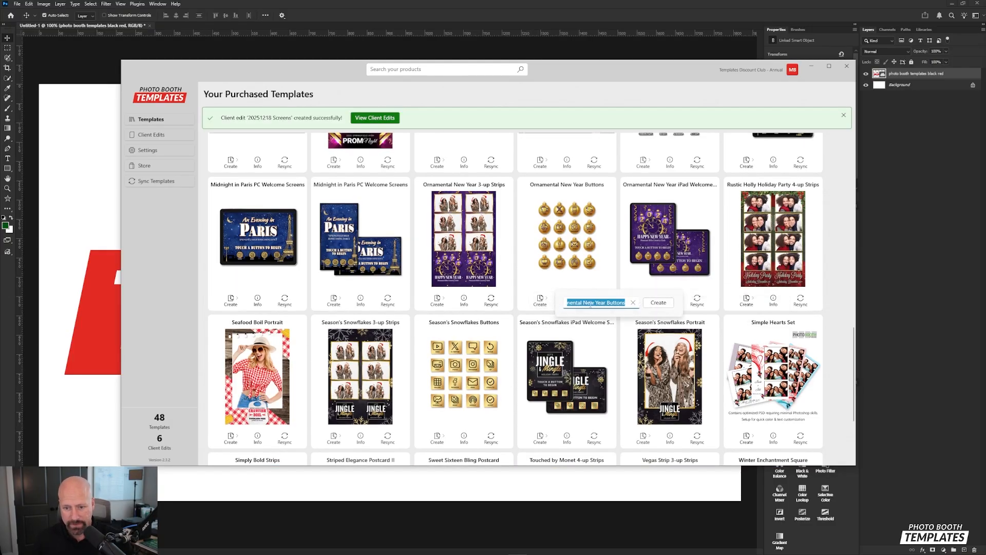
type("202512")
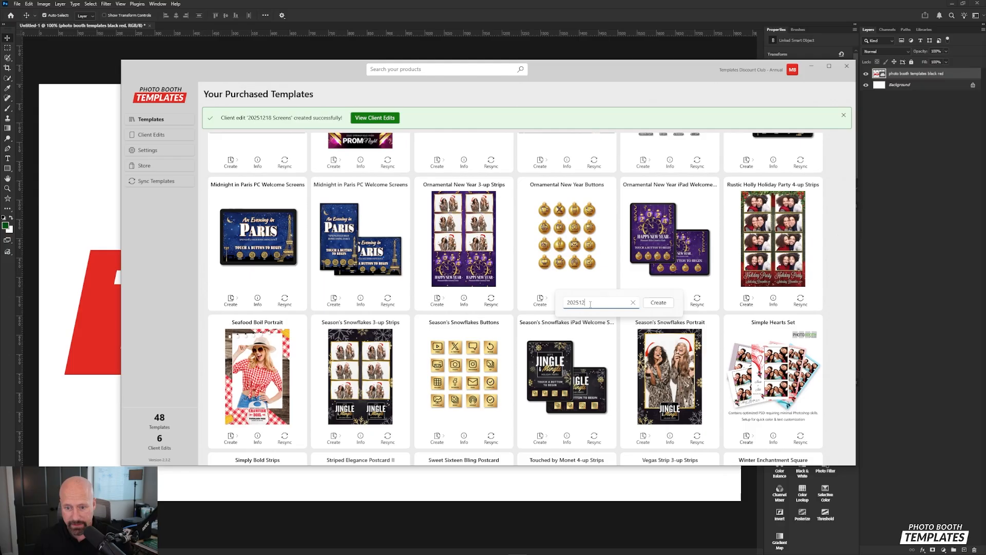
type("18 buttons")
key("Return")
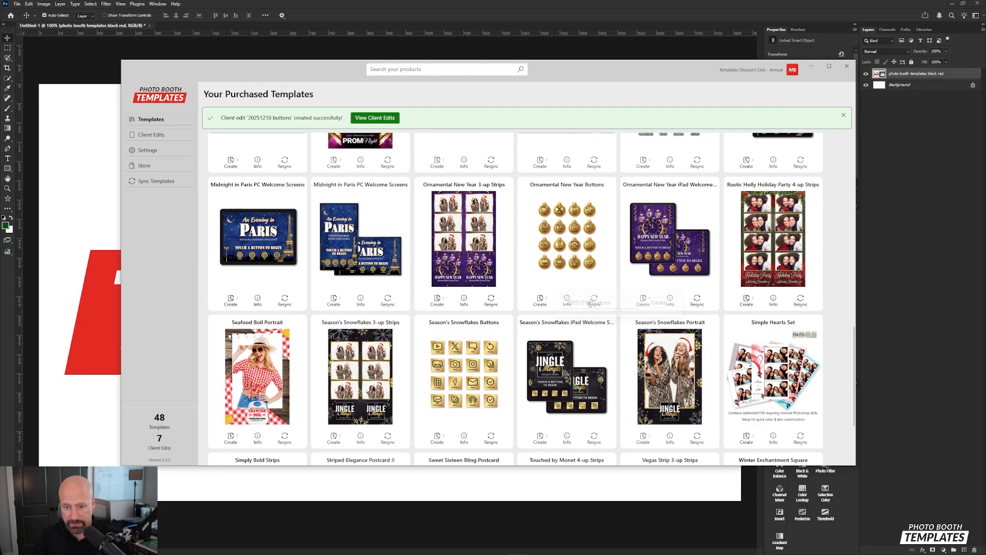
Create a client edit named "20251218 prints" from the Ornamental New Year 3-up Strips template.
left_click(439, 300)
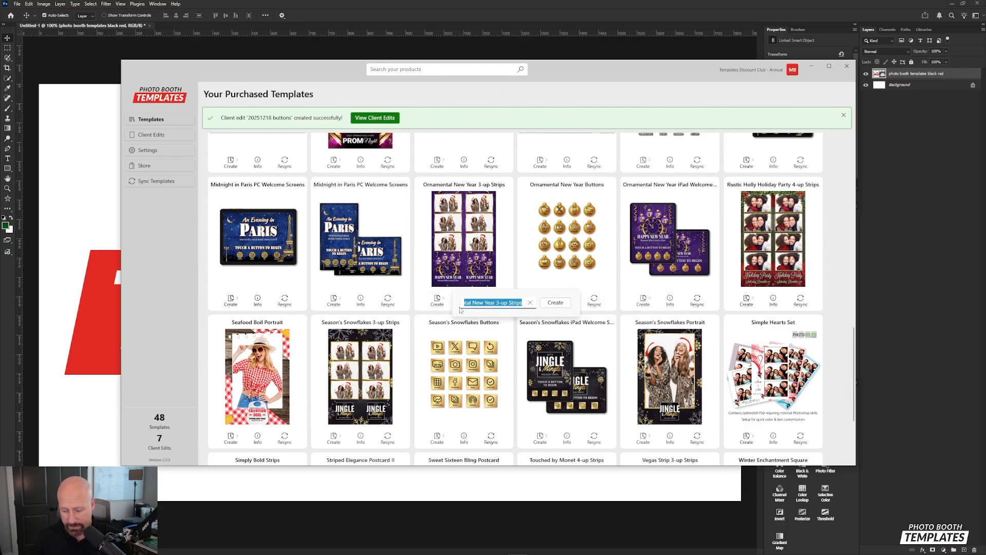
type("202512")
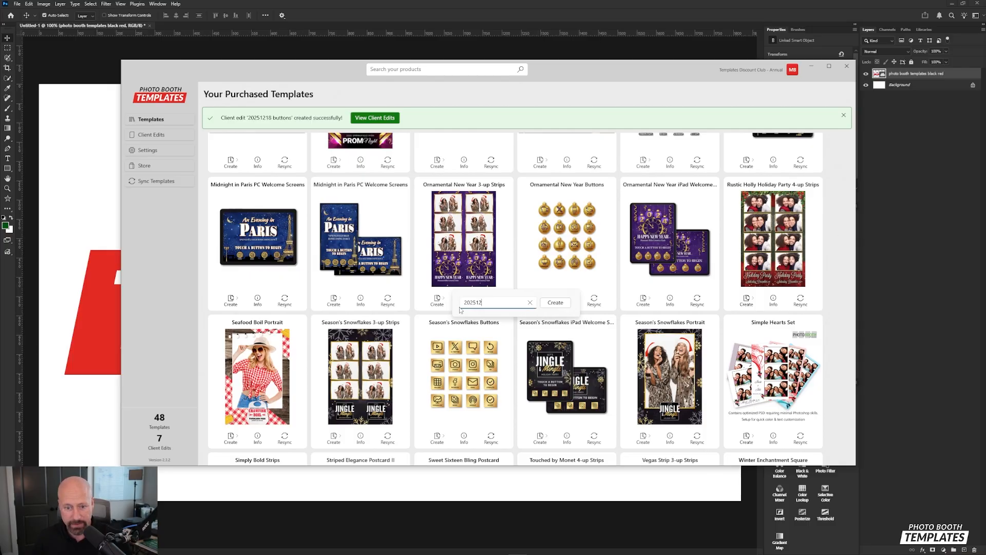
type("18 prints")
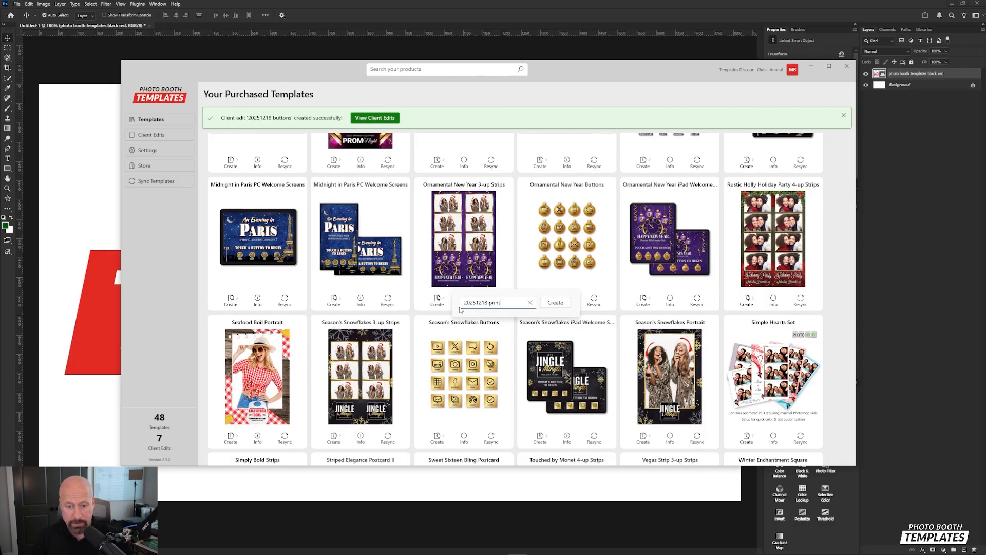
key("Return")
Delete the old test client edits: Test 2, both Test 1 edits, TEST A and test a.
left_click(161, 136)
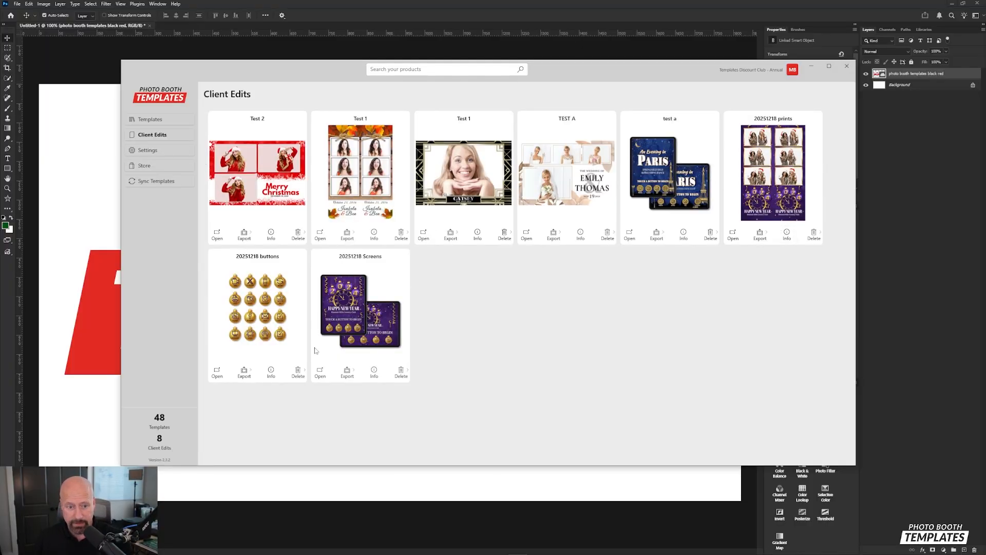
left_click(298, 236)
left_click(331, 251)
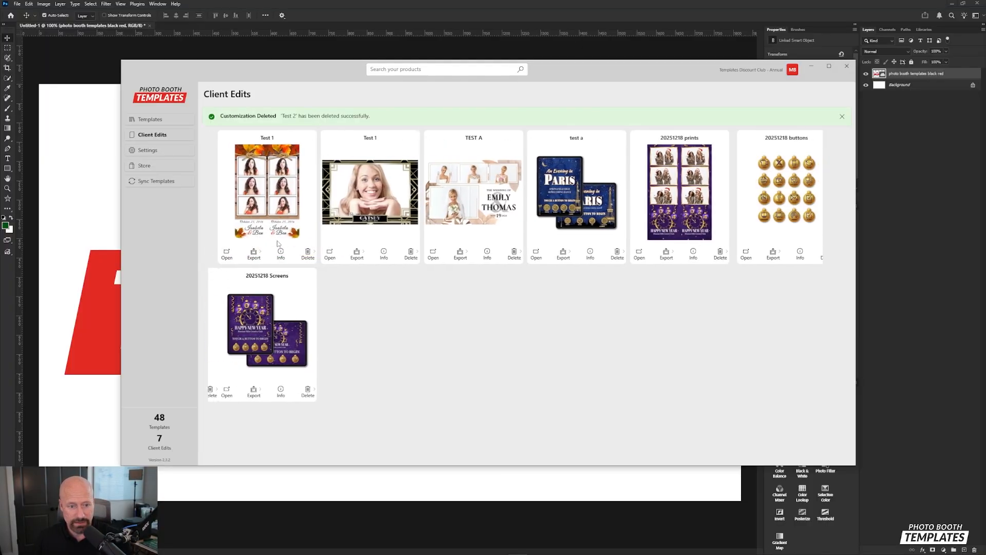
left_click(308, 253)
left_click(342, 271)
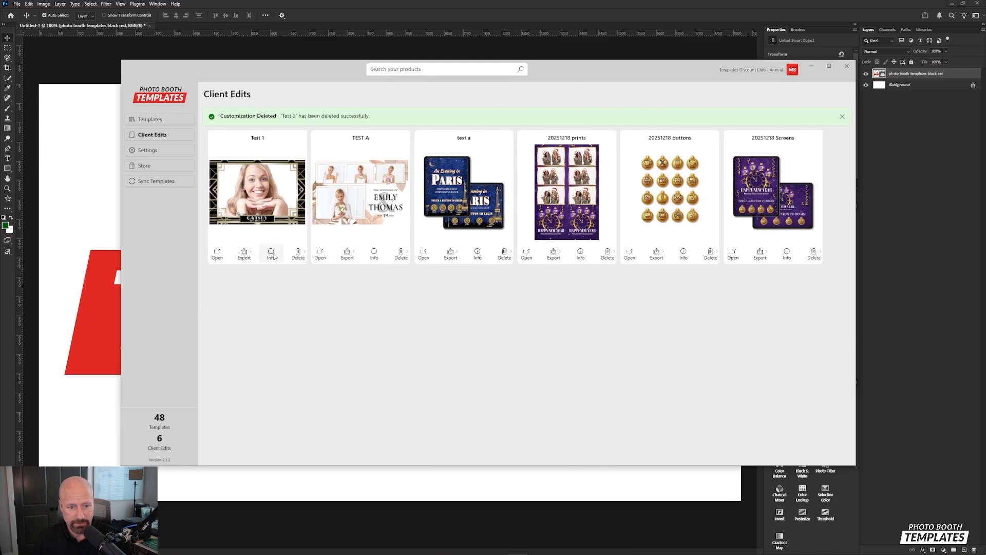
left_click(298, 254)
left_click(341, 271)
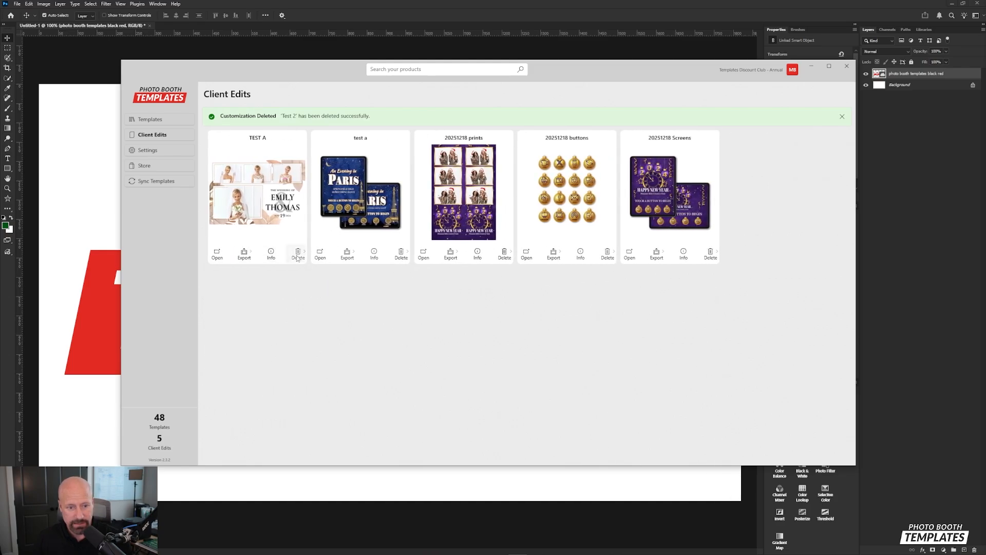
left_click(298, 254)
left_click(342, 270)
left_click(298, 255)
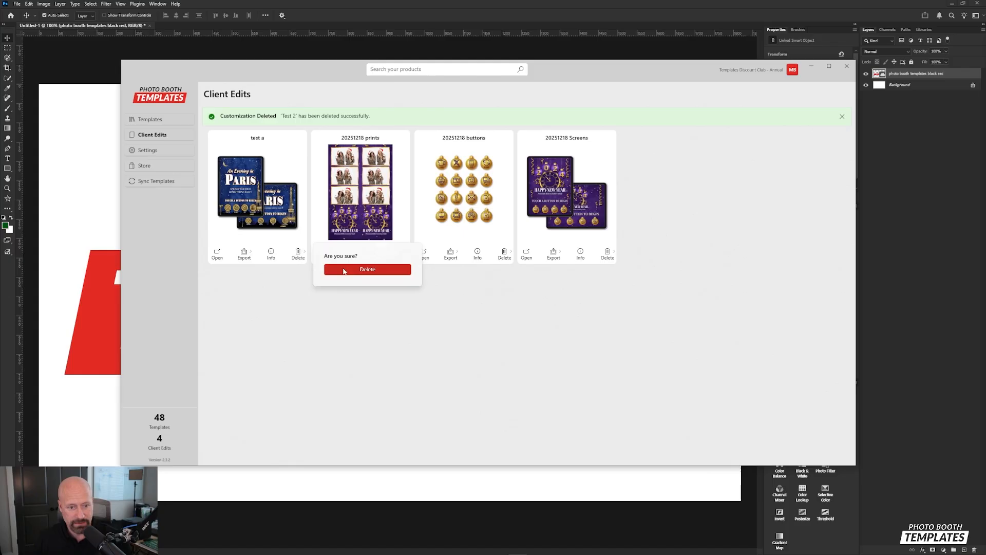
left_click(344, 269)
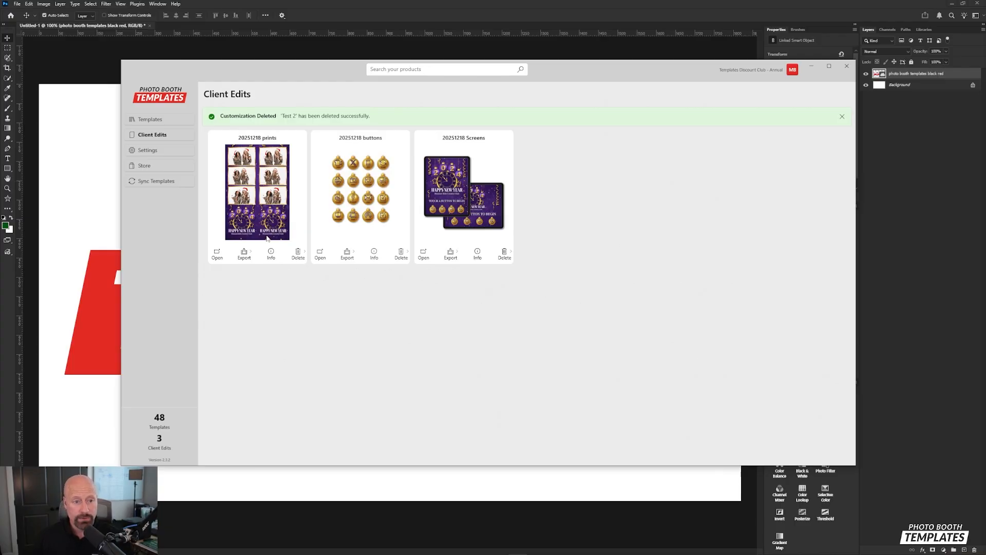
Open the info page of the 20251218 prints edit in the browser and find the fonts its template uses.
left_click(270, 254)
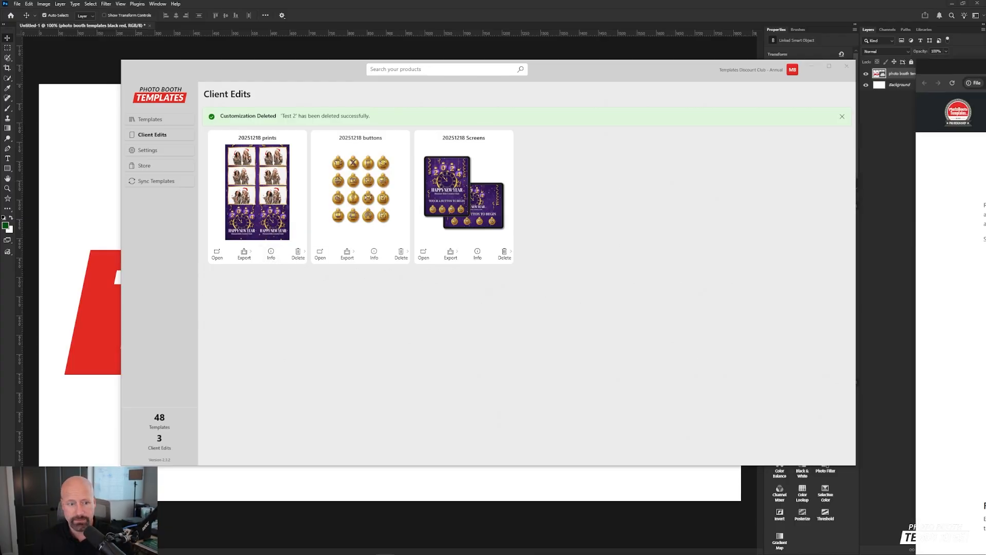
left_click_drag(985, 67, 574, 4)
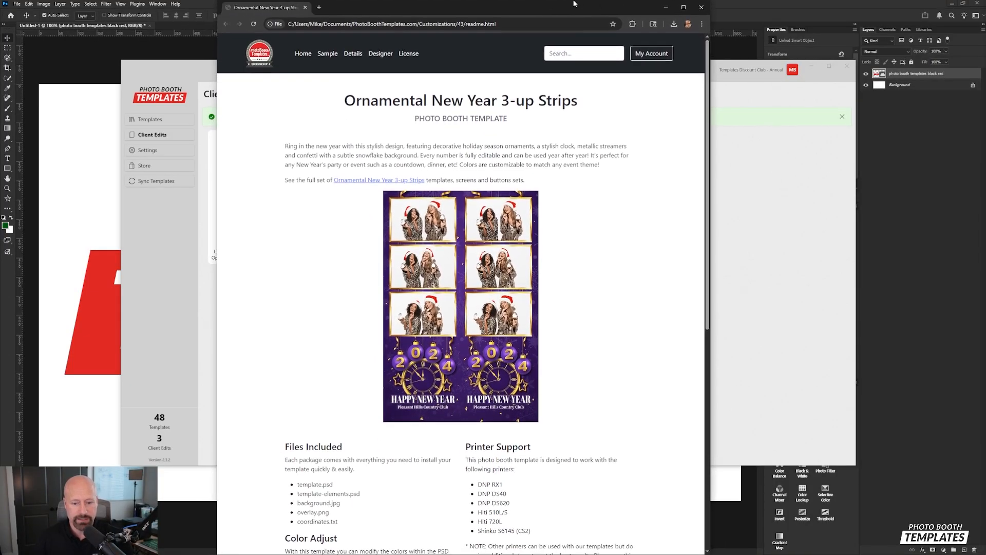
scroll(498, 272, "down", 6)
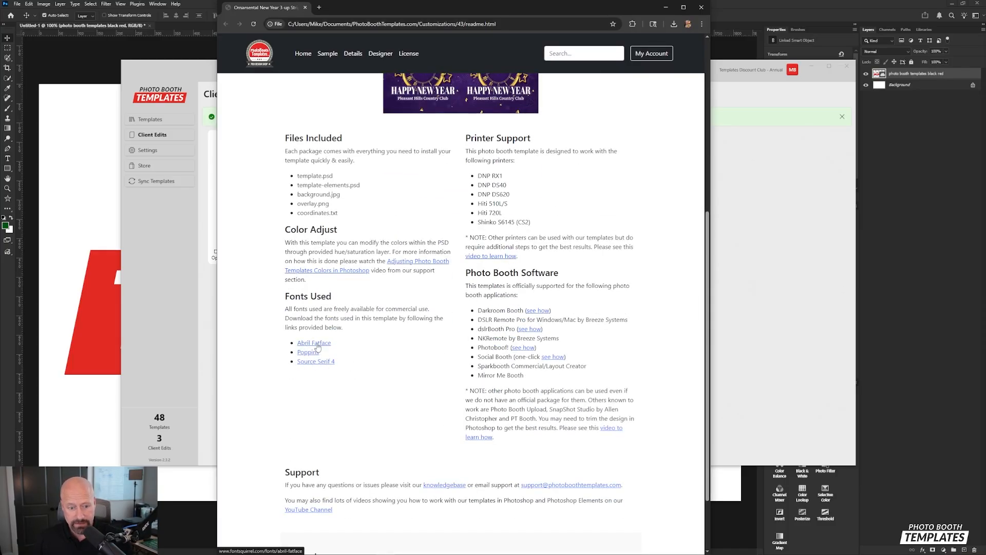
Open the Abril Fatface page on Font Squirrel, reject the cookies and request the OTF download.
left_click(319, 343)
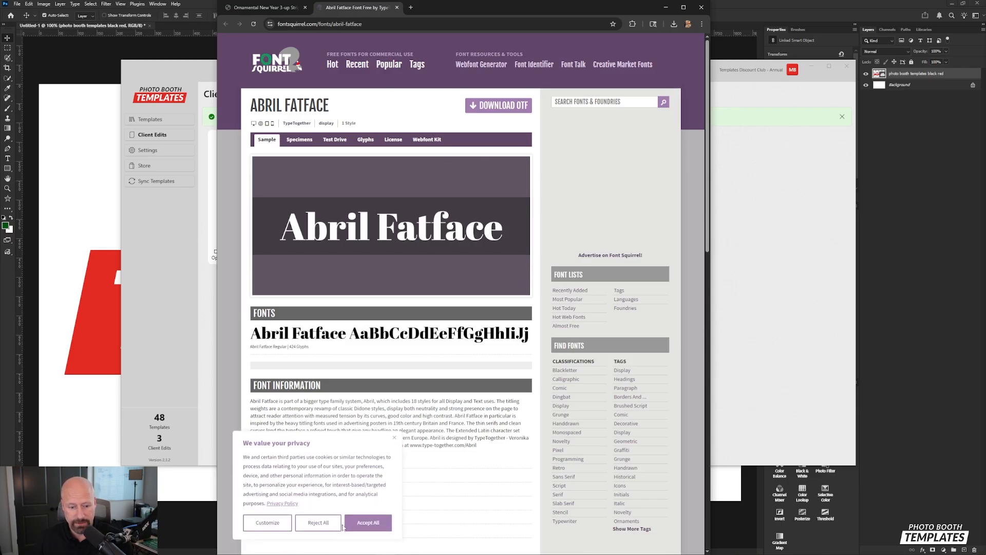
left_click(334, 524)
left_click(509, 109)
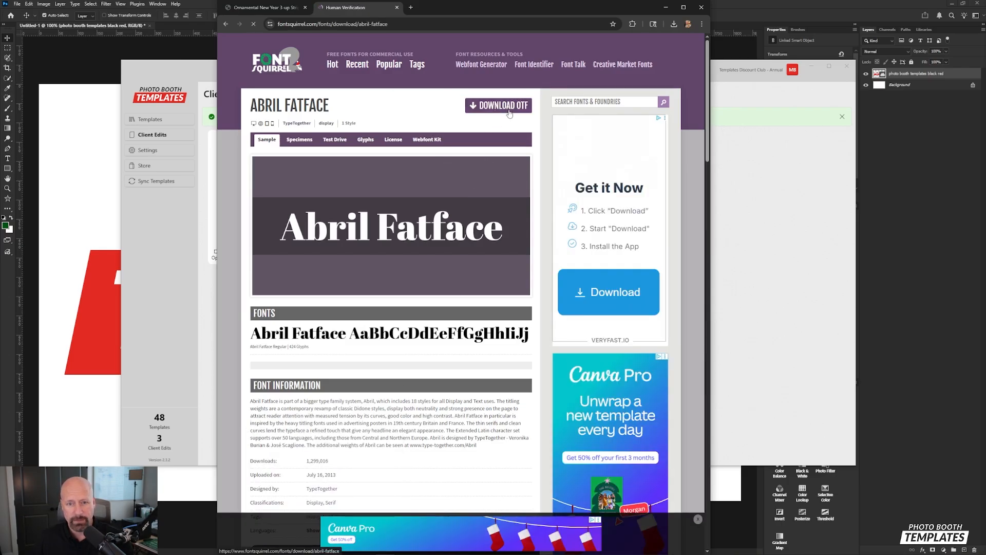
Complete the human verification by choosing all the bucket images so that the Abril Fatface font downloads.
left_click(470, 164)
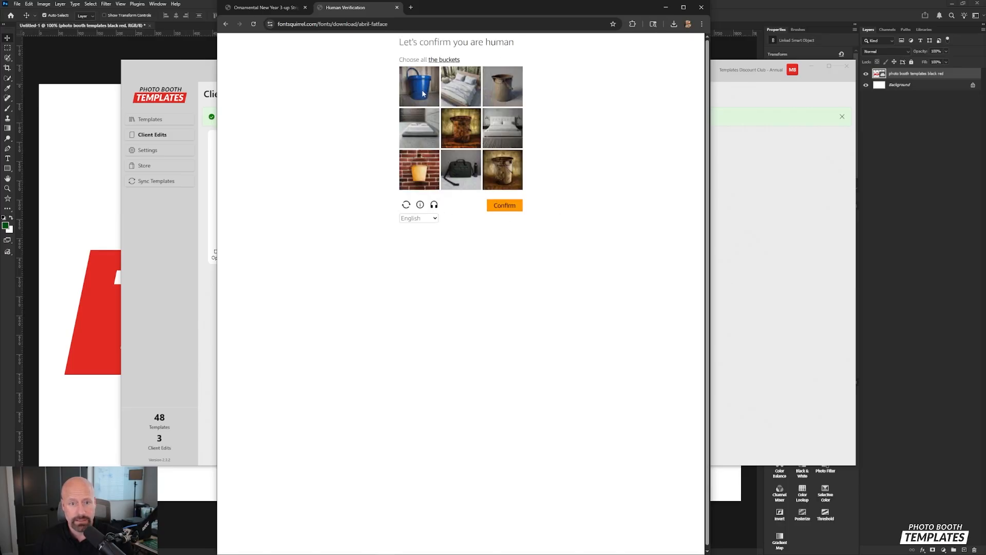
left_click(423, 94)
left_click(500, 87)
left_click(497, 178)
left_click(462, 138)
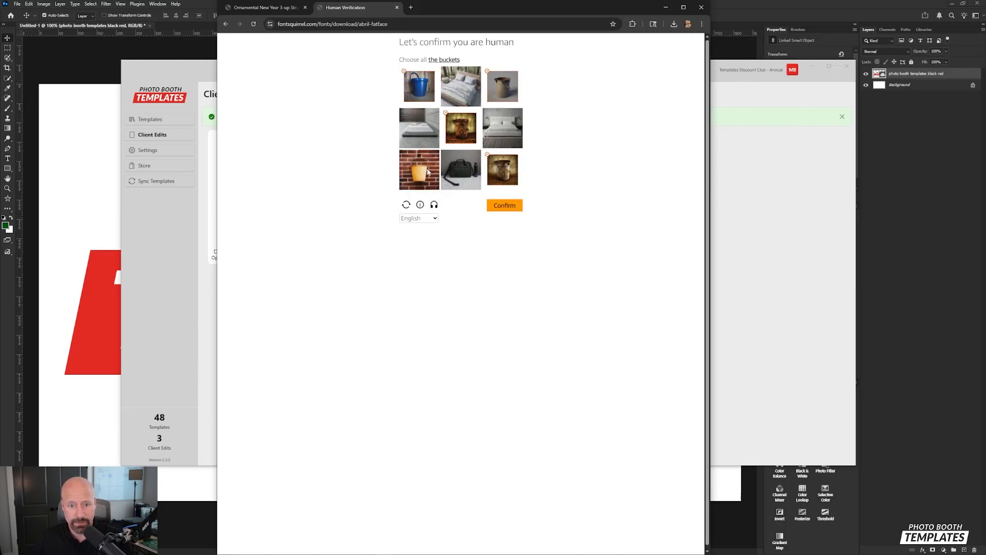
left_click(427, 172)
left_click(505, 205)
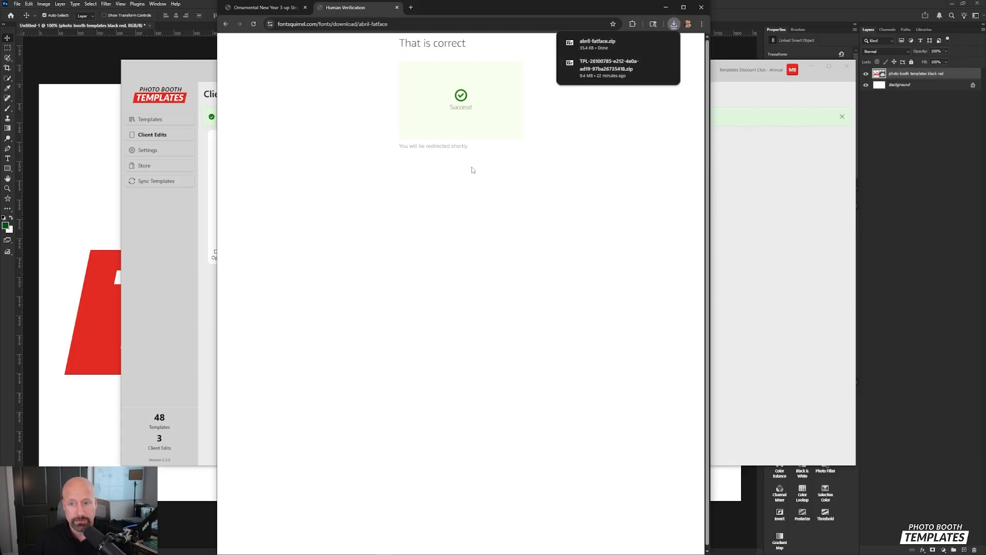
Install AbrilFatface-Regular.otf from the downloaded abril-fatface.zip, then close the archive and the Font Squirrel page.
left_click(650, 44)
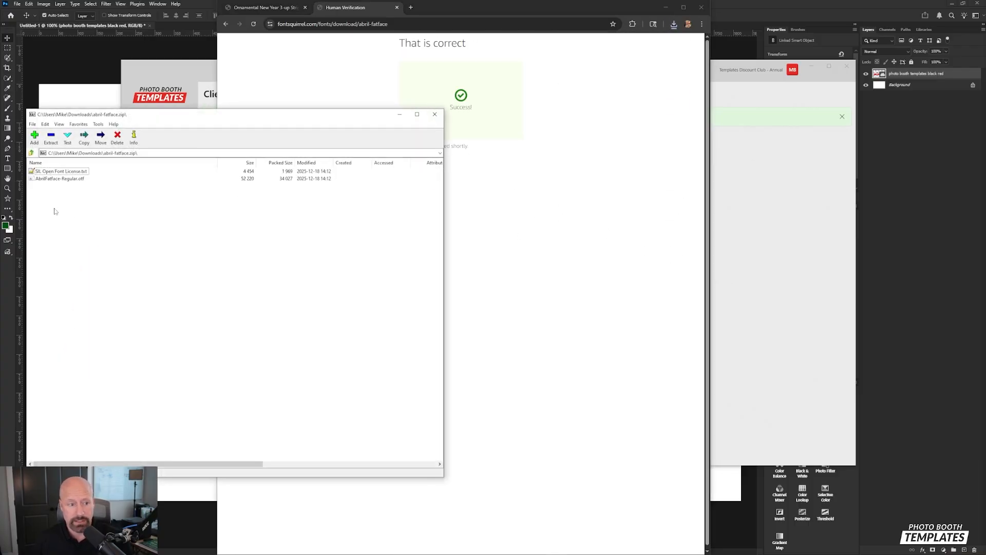
left_click(46, 180)
left_click(82, 181)
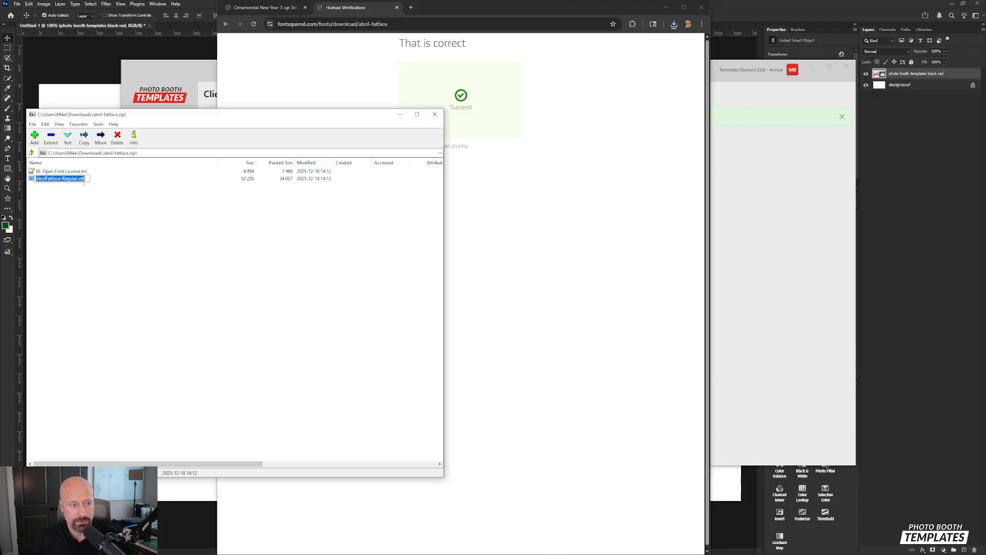
double_click(34, 180)
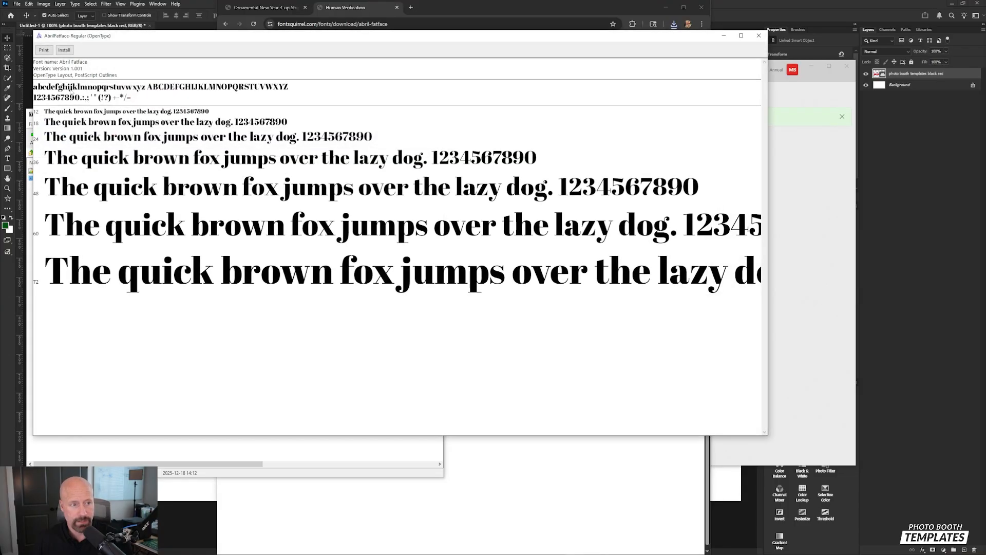
left_click(63, 50)
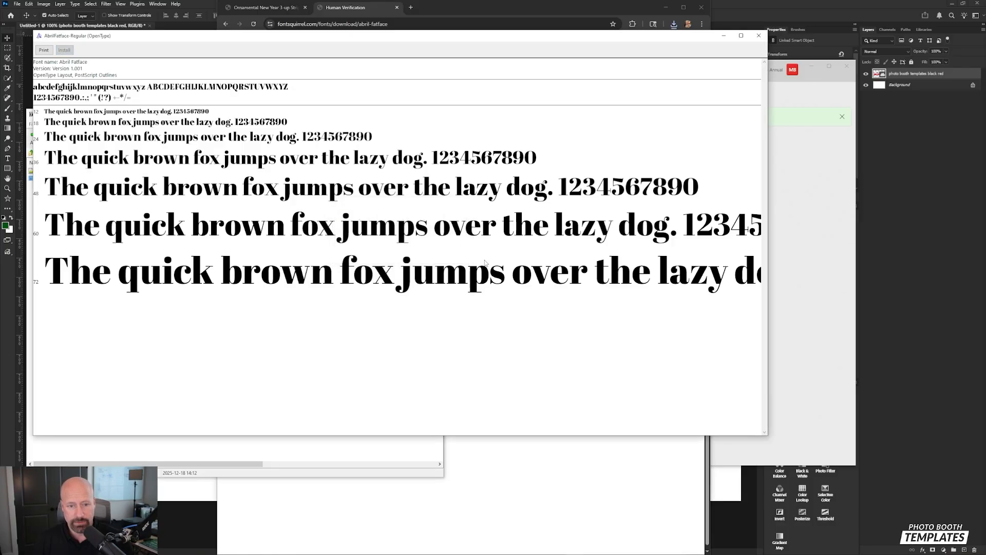
left_click(759, 35)
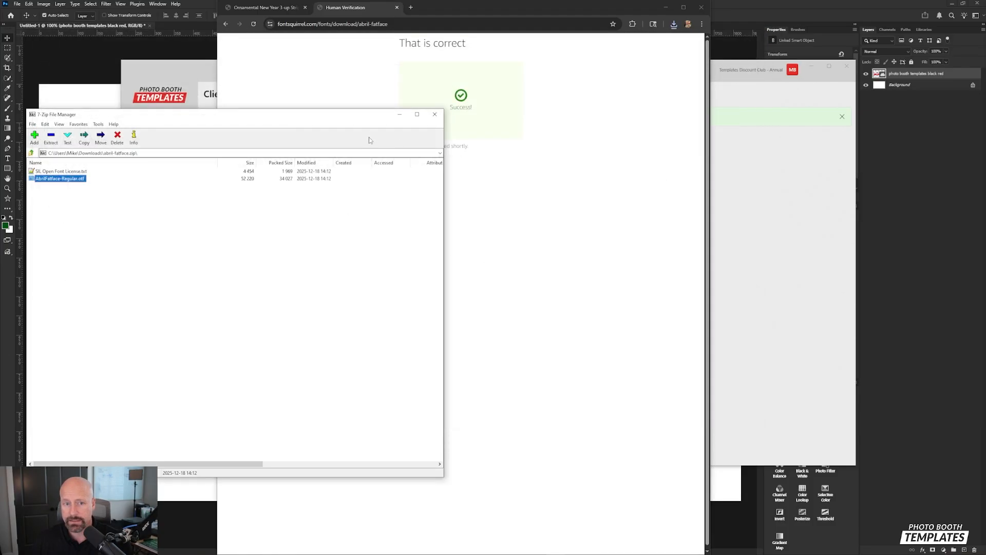
left_click(434, 114)
key("ctrl+w")
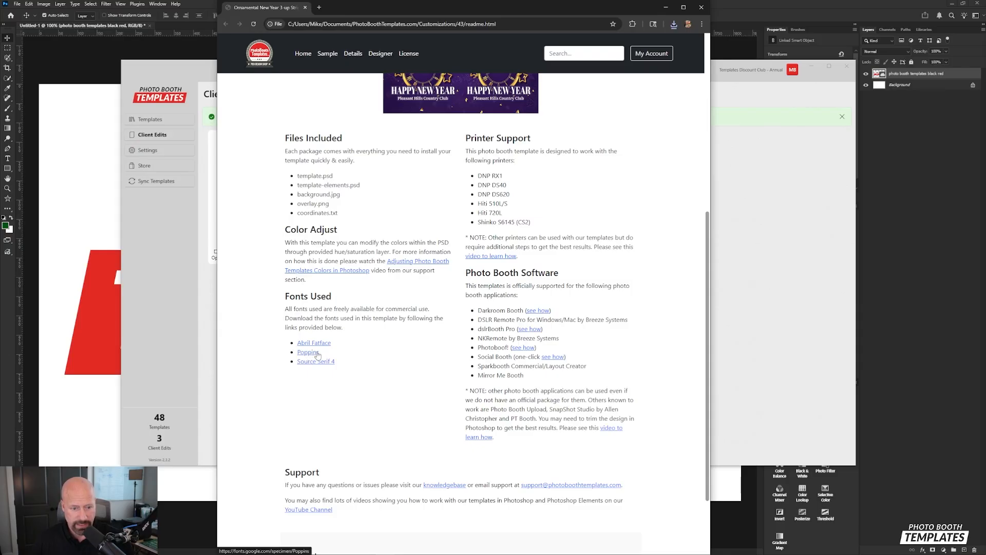
Open the Source Serif 4 page on Google Fonts from the template's font list and download only that family.
left_click(315, 361)
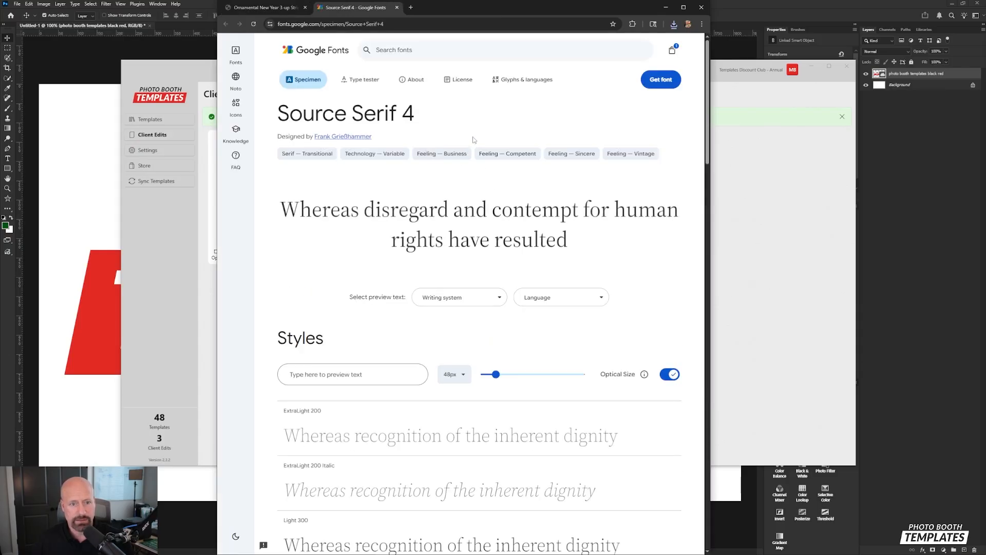
left_click(661, 79)
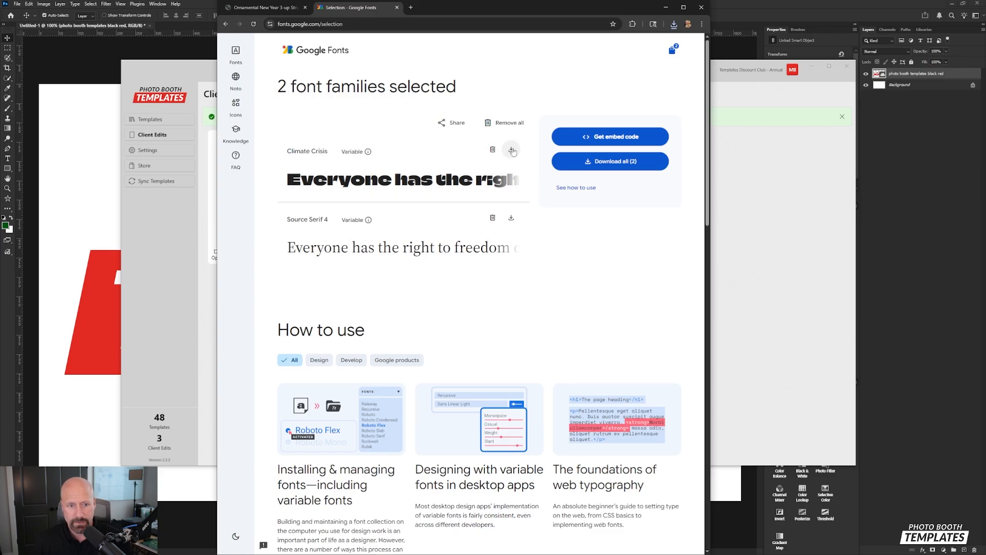
left_click(511, 217)
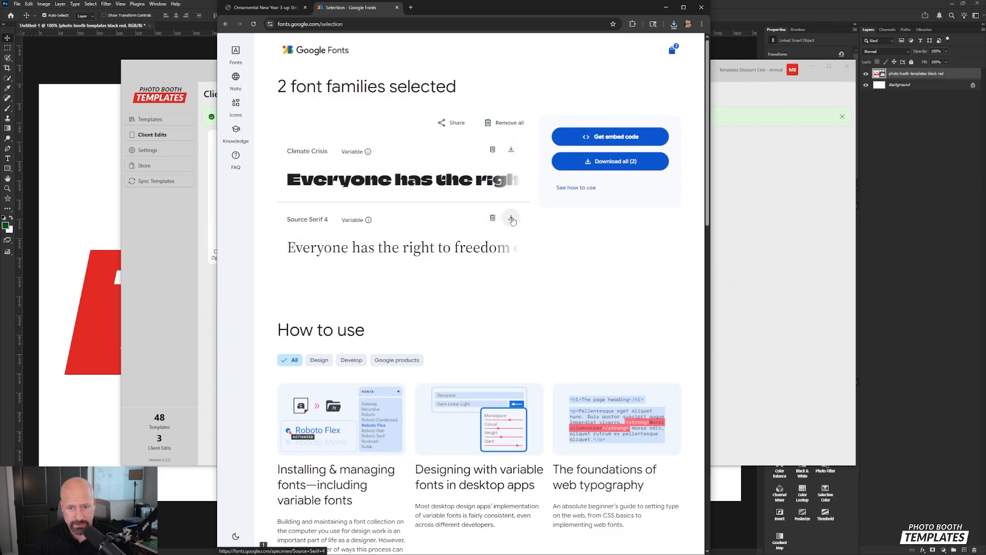
Open the downloaded Source_Serif_4.zip and install the regular Source Serif 4 variable font.
left_click(673, 24)
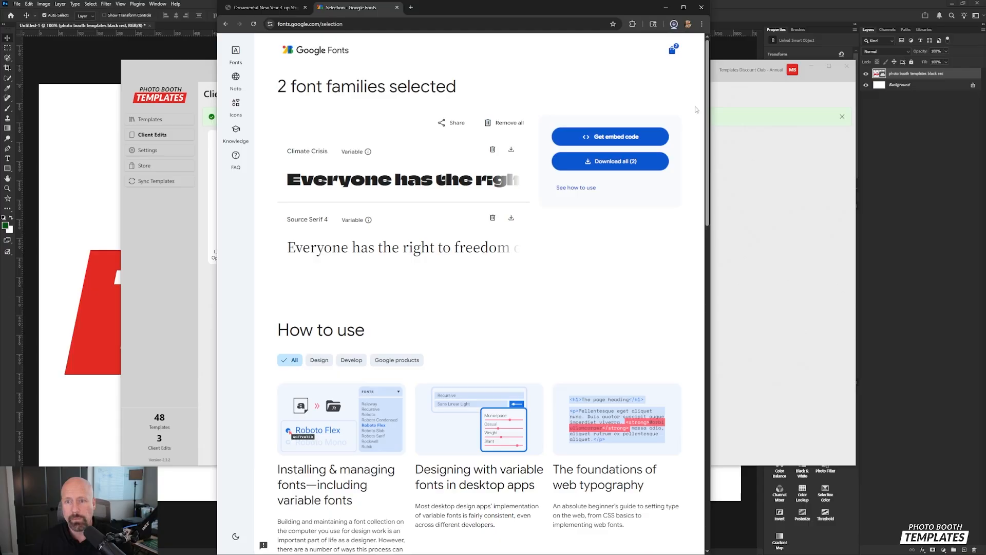
left_click(613, 45)
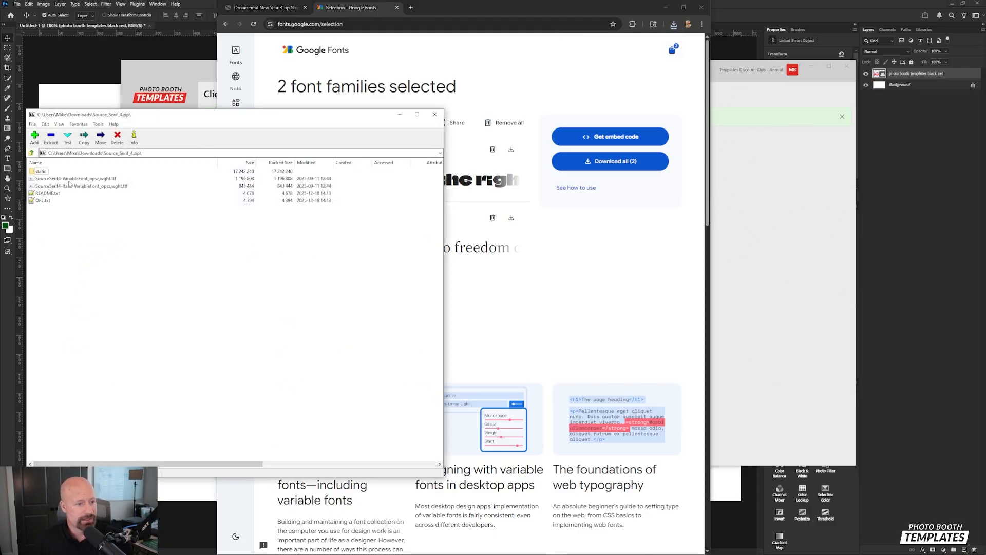
double_click(69, 179)
left_click(91, 71)
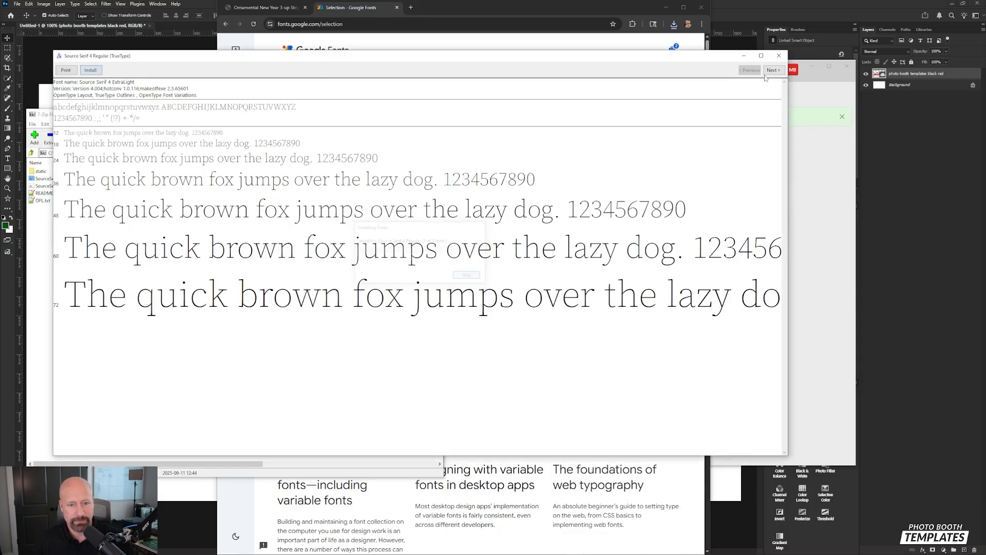
left_click(779, 55)
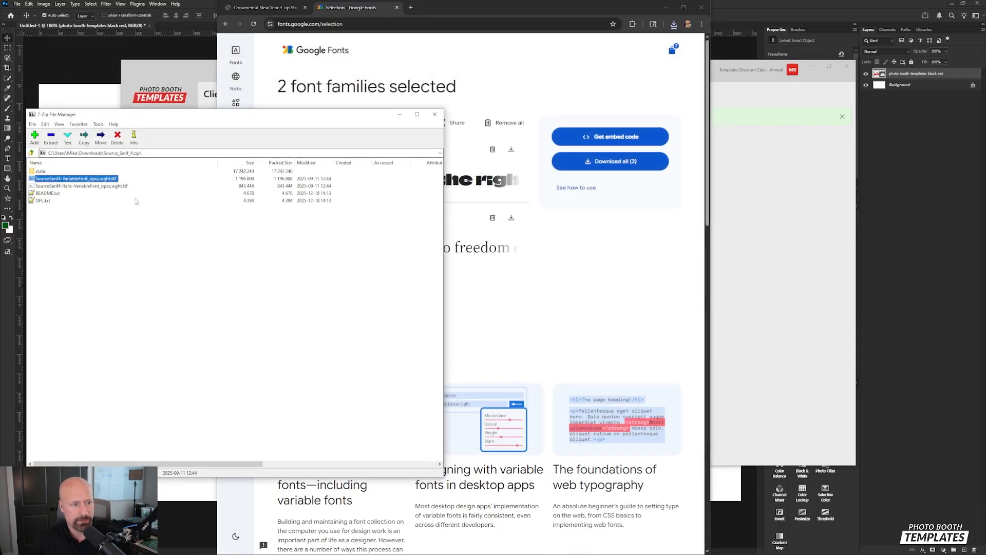
Install the italic Source Serif 4 variable font, then close the archive and the Google Fonts page.
double_click(80, 186)
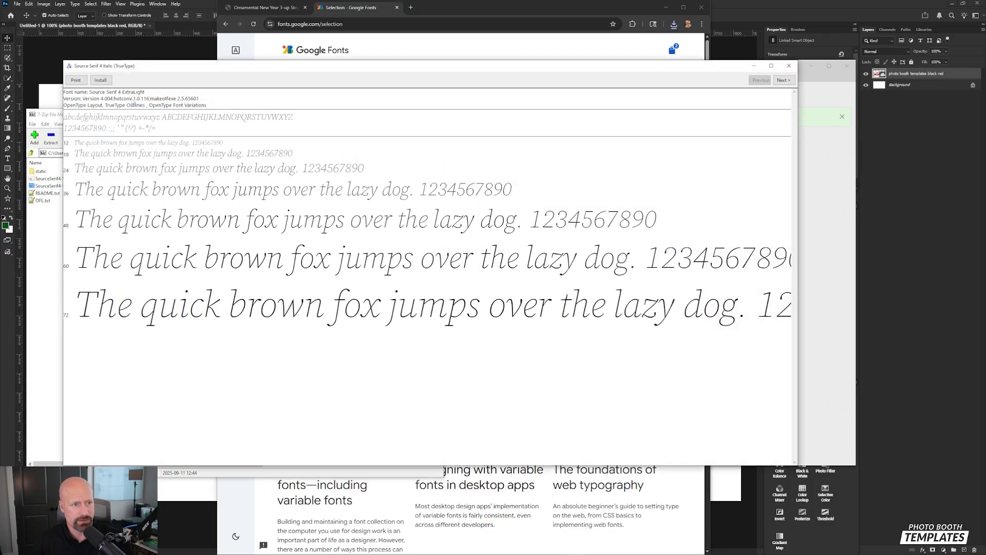
left_click(109, 81)
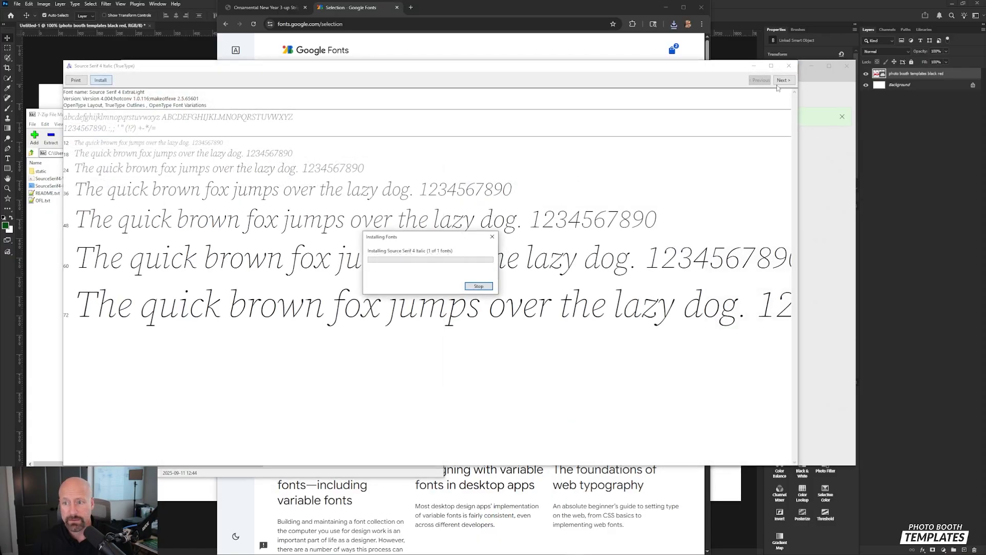
left_click(788, 66)
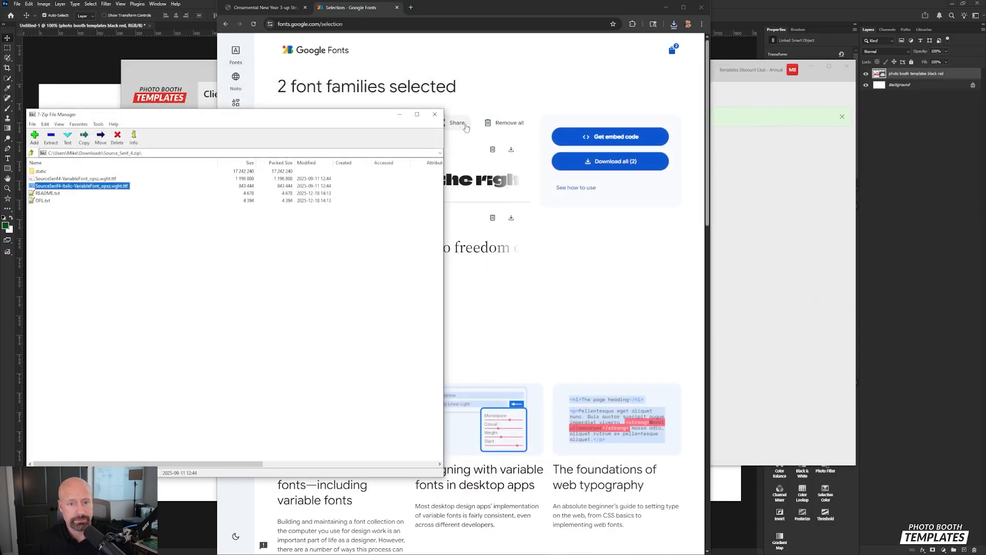
left_click(435, 114)
key("ctrl+w")
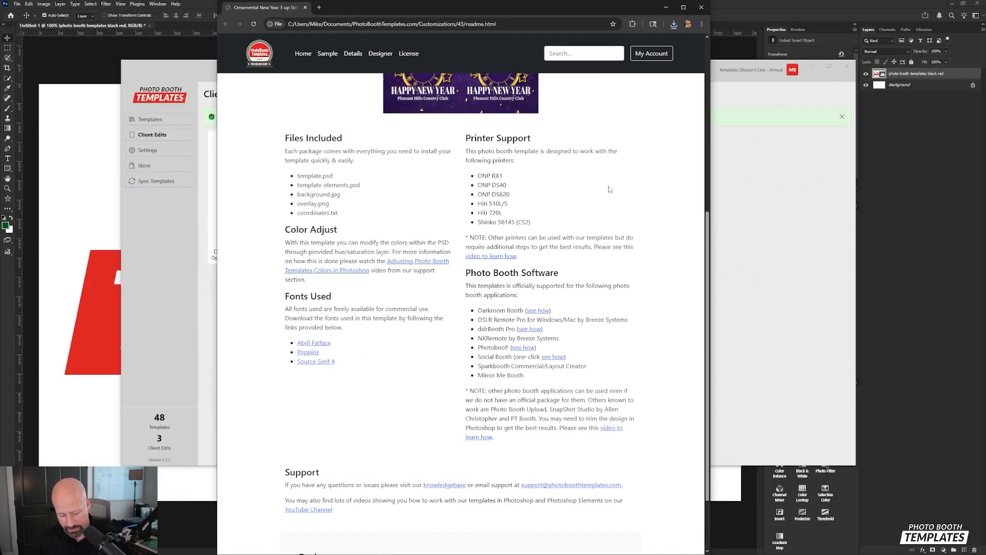
Review and close the template's info page, then open the 20251218 prints edit in Photoshop.
scroll(562, 304, "up", 1)
scroll(561, 305, "up", 1)
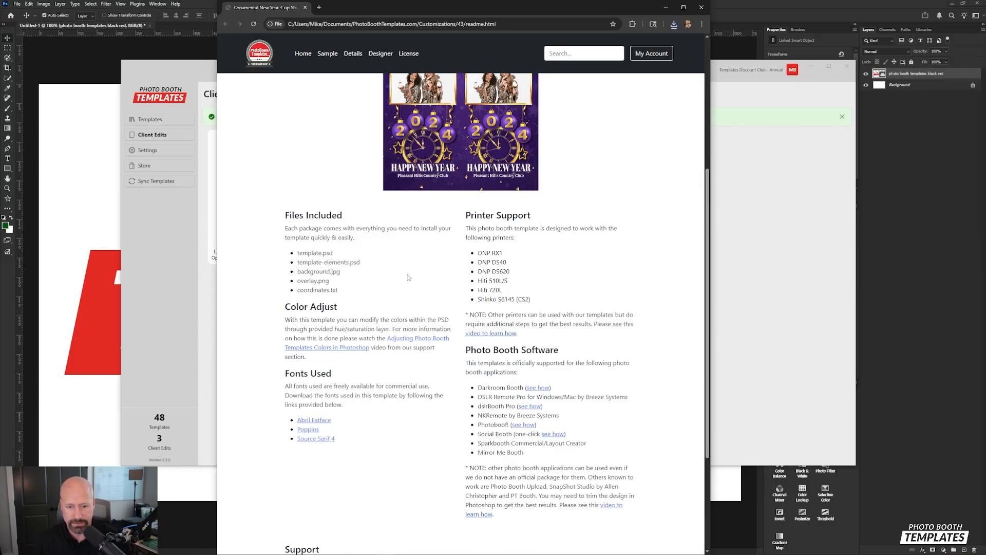
scroll(581, 354, "down", 3)
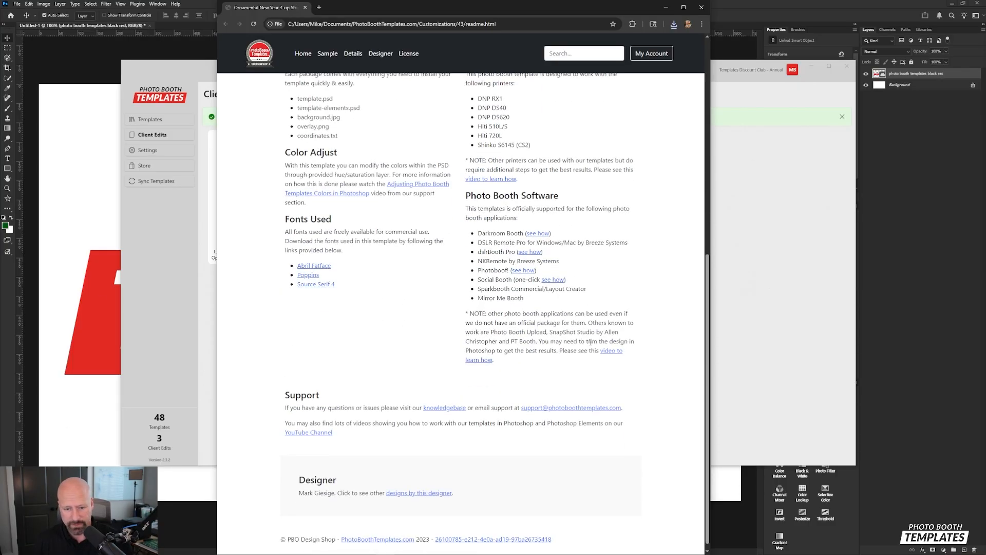
scroll(569, 339, "up", 3)
scroll(564, 334, "up", 5)
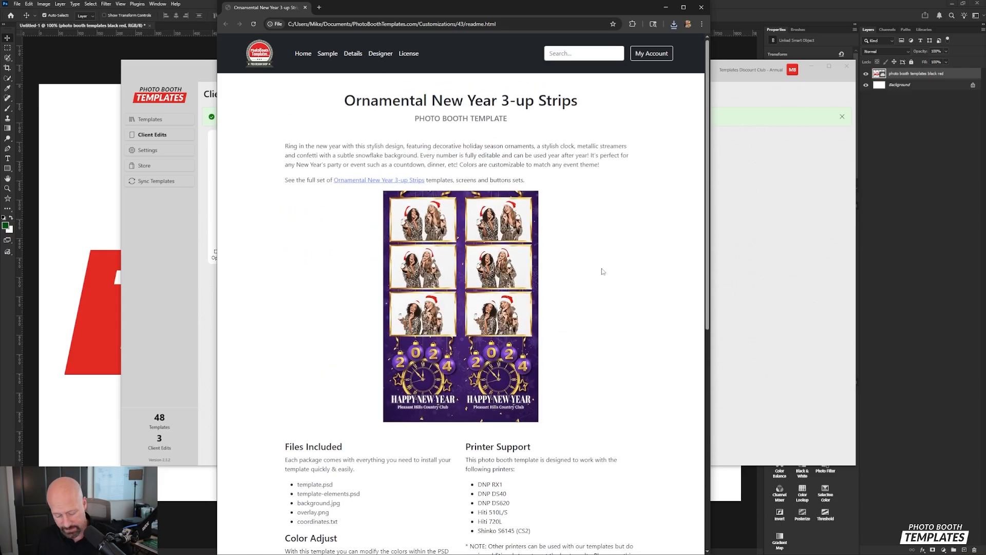
key("ctrl+w")
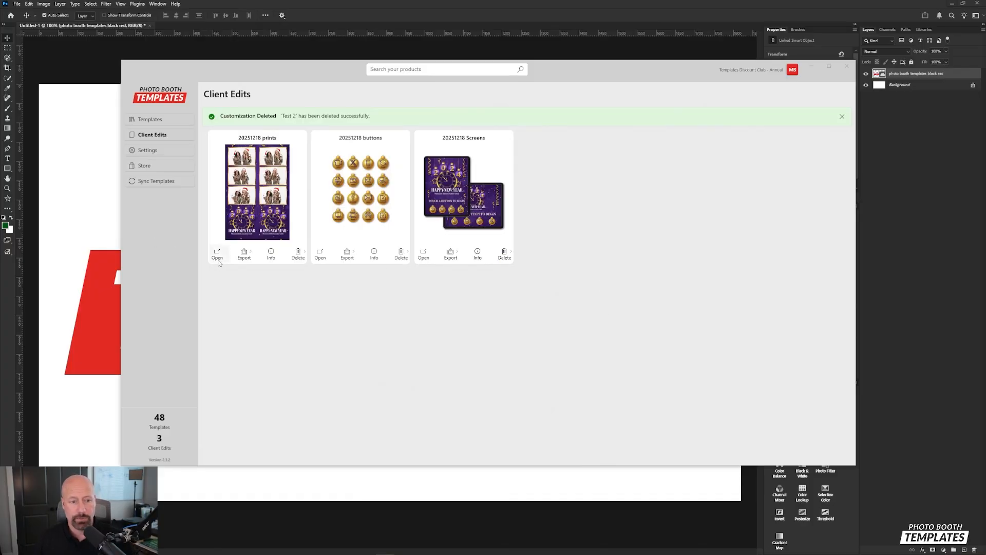
left_click(217, 255)
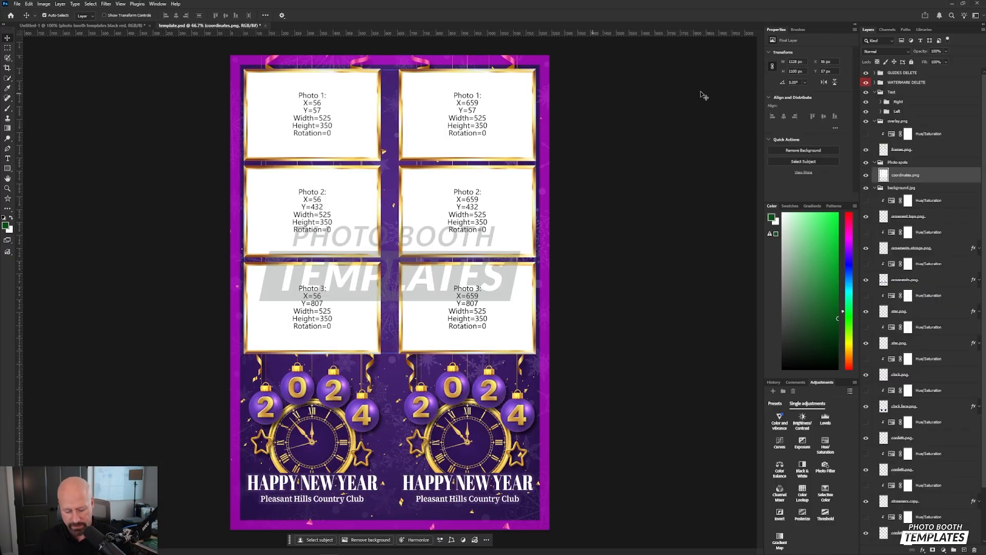
Check the Photoshop preference and storage locations in the Photo Booth Templates settings, then return to the template in Photoshop.
key("alt+Tab")
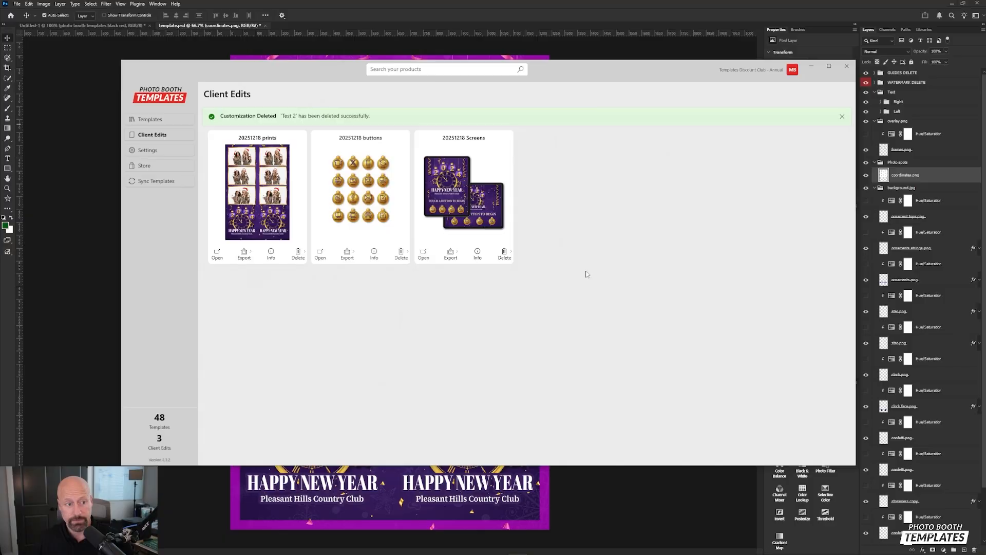
left_click(149, 150)
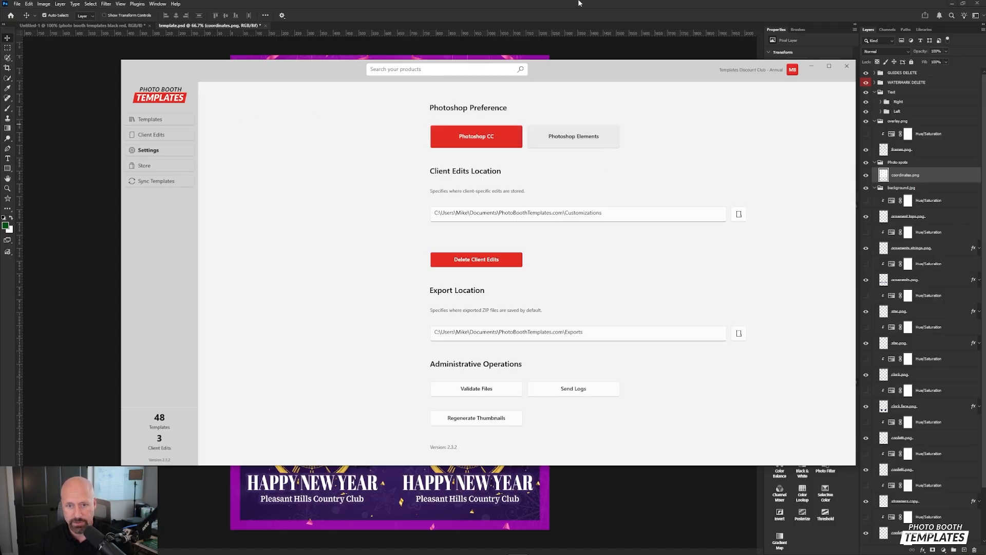
left_click(559, 19)
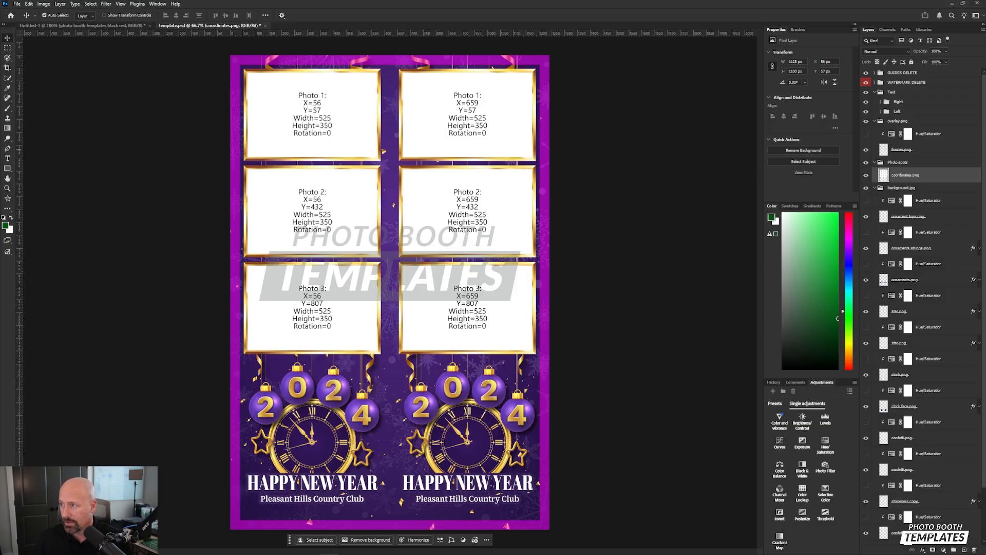
key("alt+Tab")
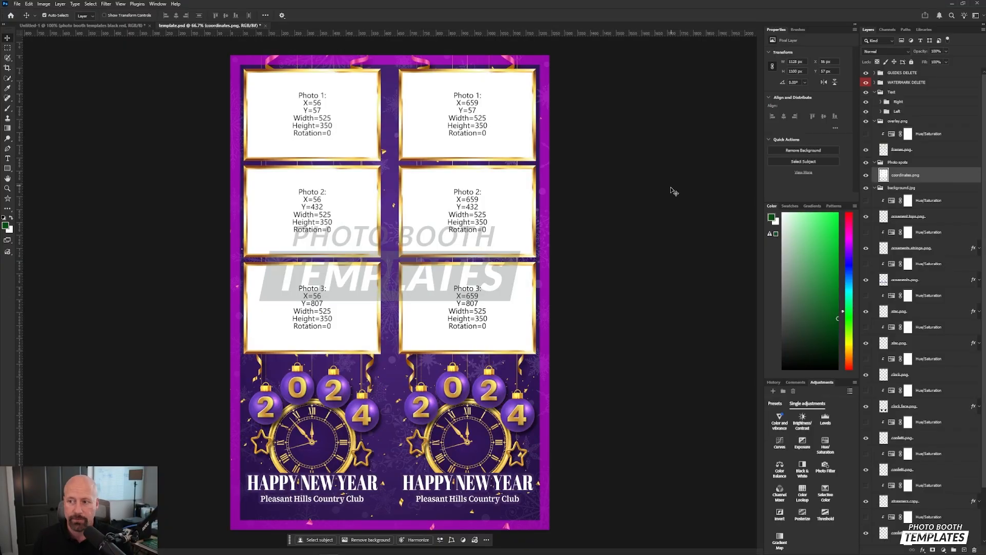
Add an empty layer at the top of the stack and hide the GUIDES DELETE and WATERMARK DELETE groups.
left_click(919, 76)
key("ctrl+v")
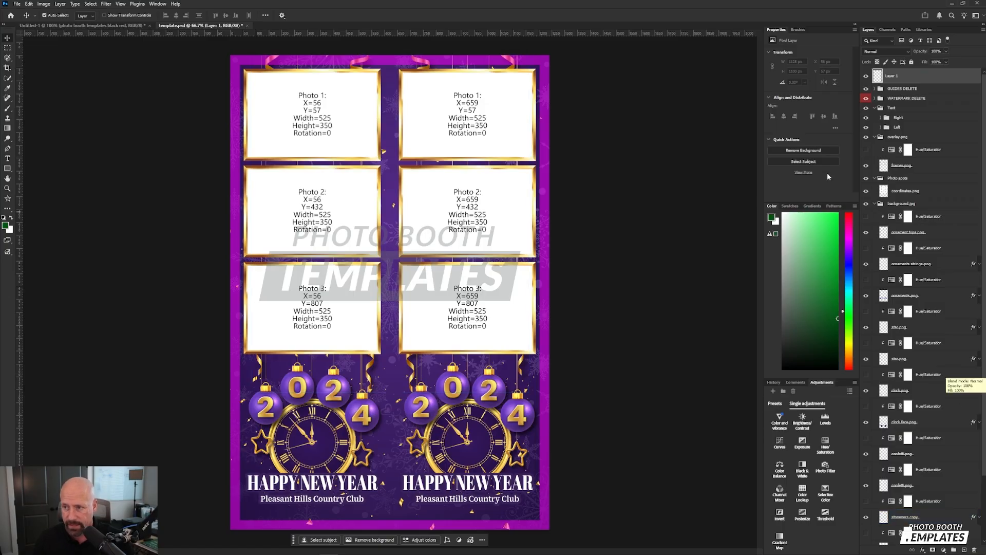
left_click(865, 89)
left_click(866, 97)
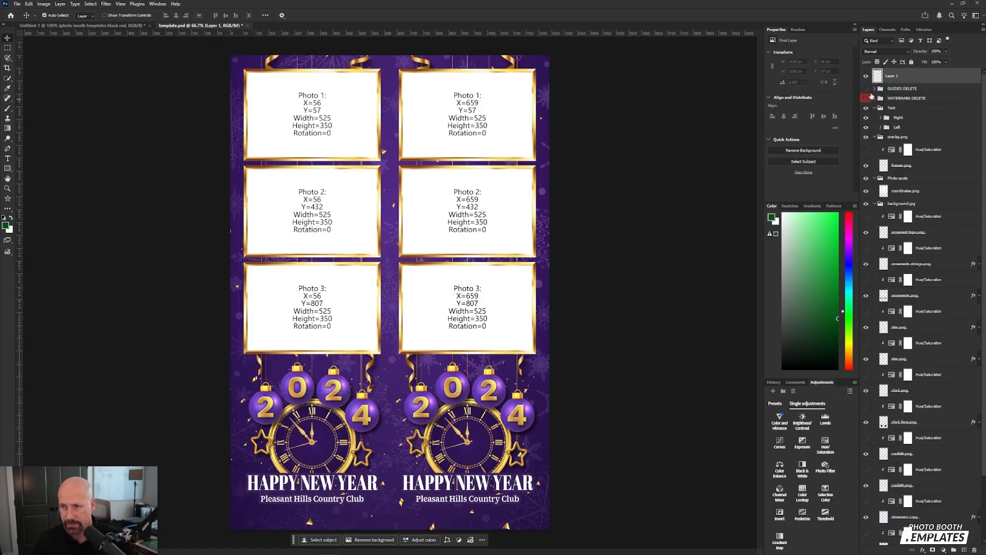
left_click(867, 128)
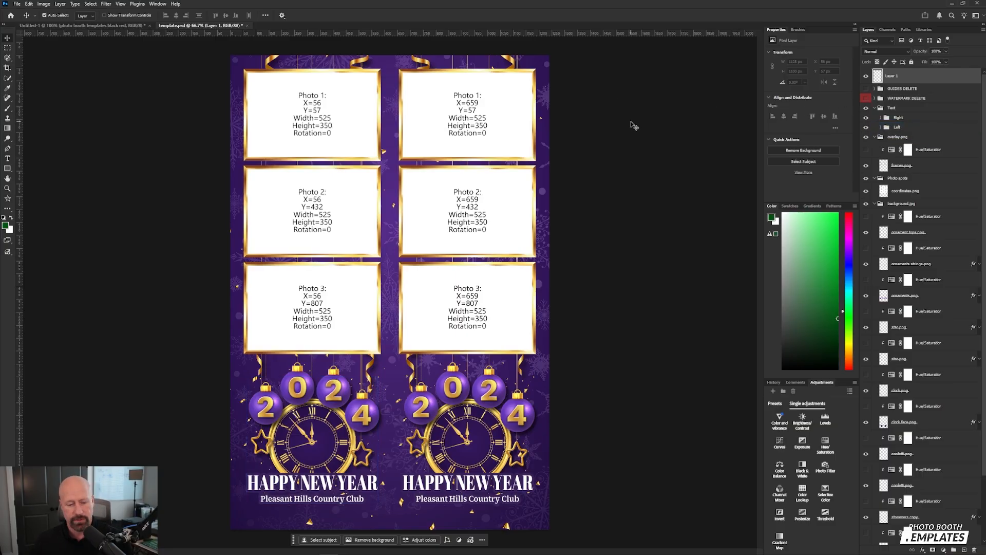
Paste the red strip reference image onto Layer 1 and sample its dark red as the foreground color.
key("ctrl+v")
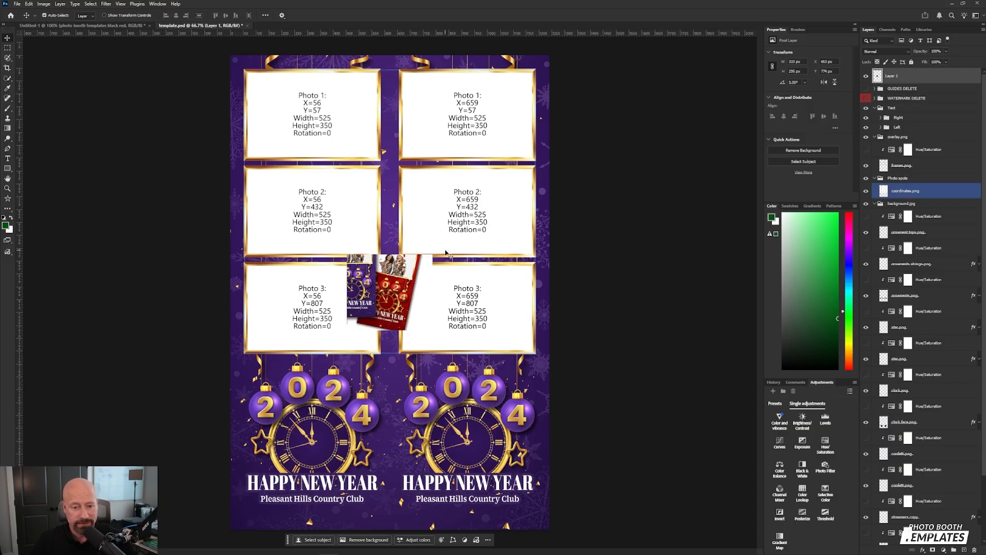
key("i")
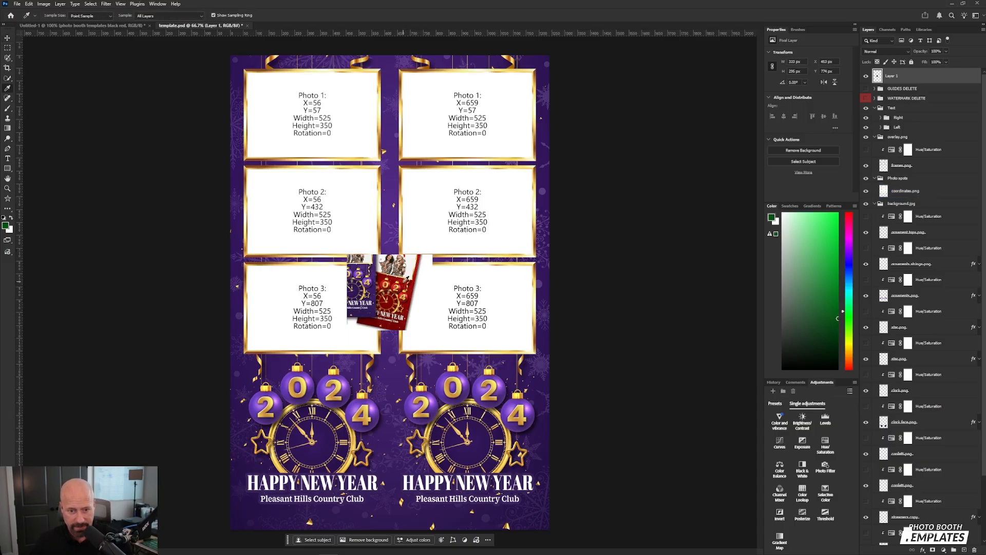
left_click(406, 279)
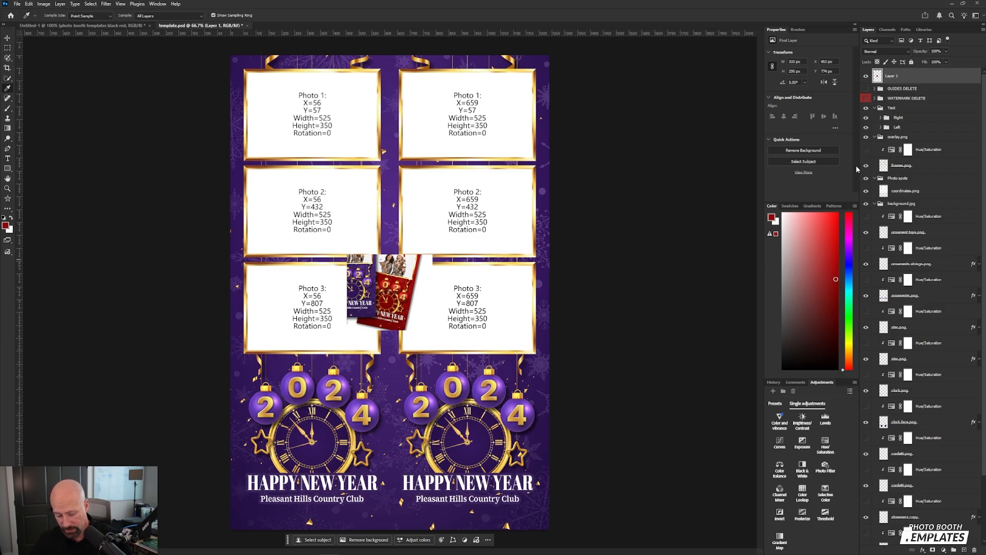
Clear the pasted reference image from Layer 1 and remove the selection.
key("ctrl+a")
key("Delete")
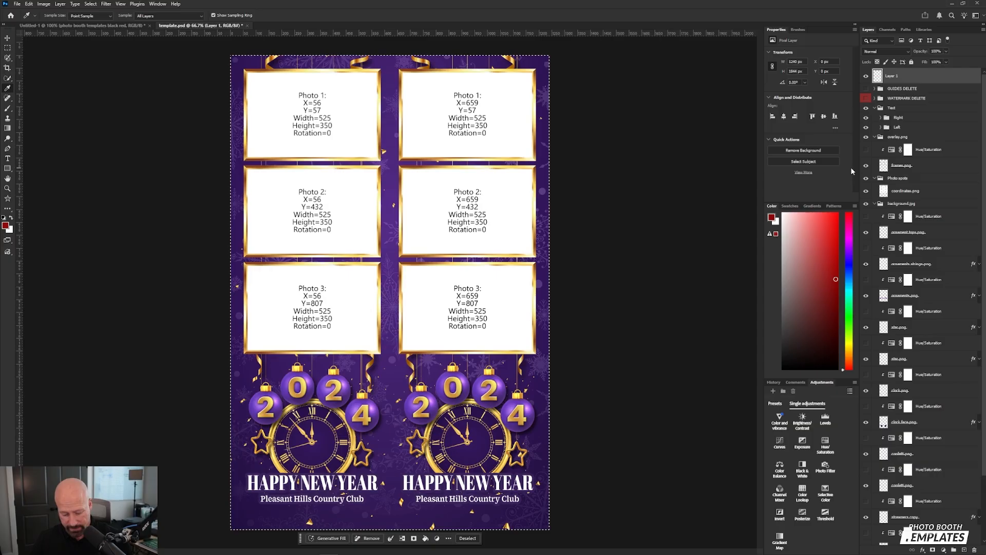
key("ctrl+d")
Fill a square of about 352 px on Layer 1 with the sampled dark red, then remove the selection.
key("m")
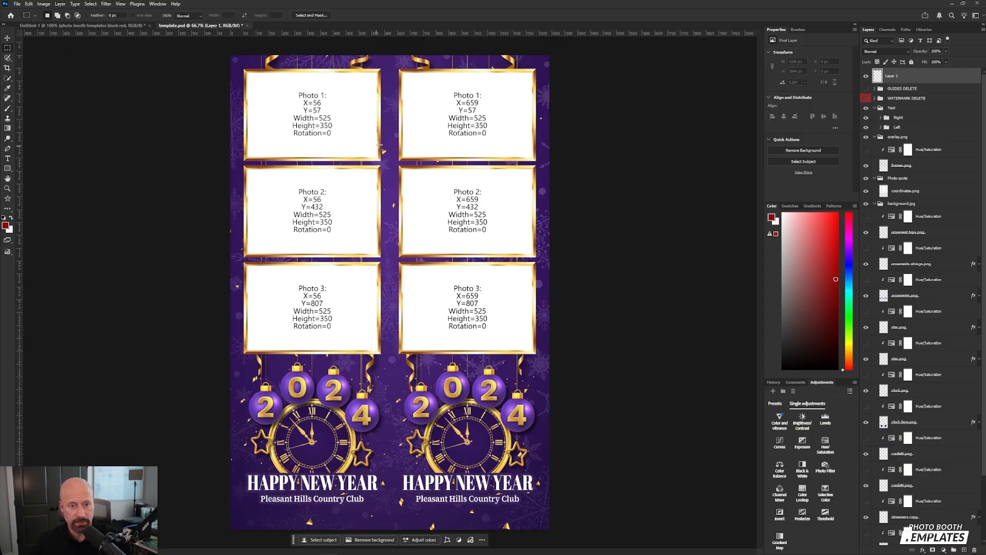
left_click_drag(336, 130, 436, 220)
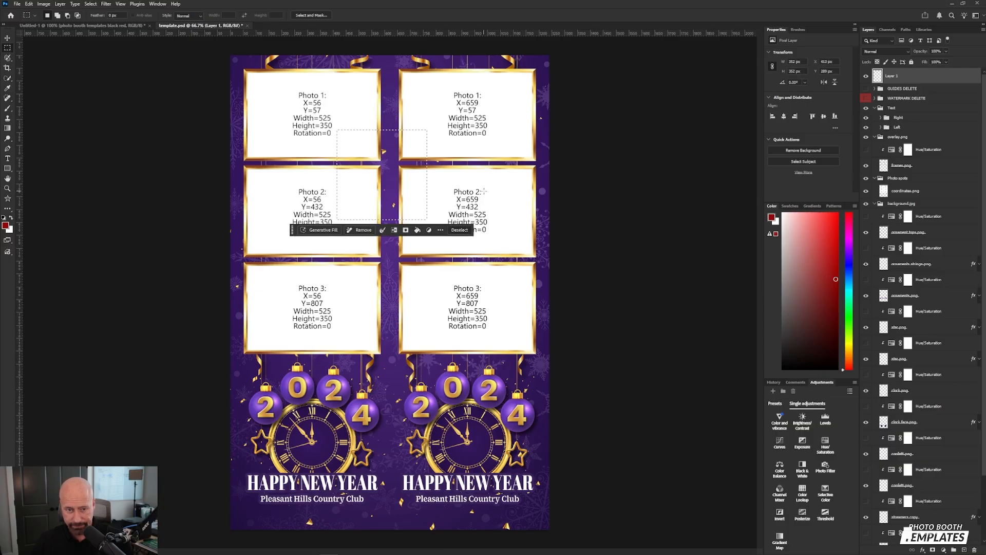
key("alt+BackSpace")
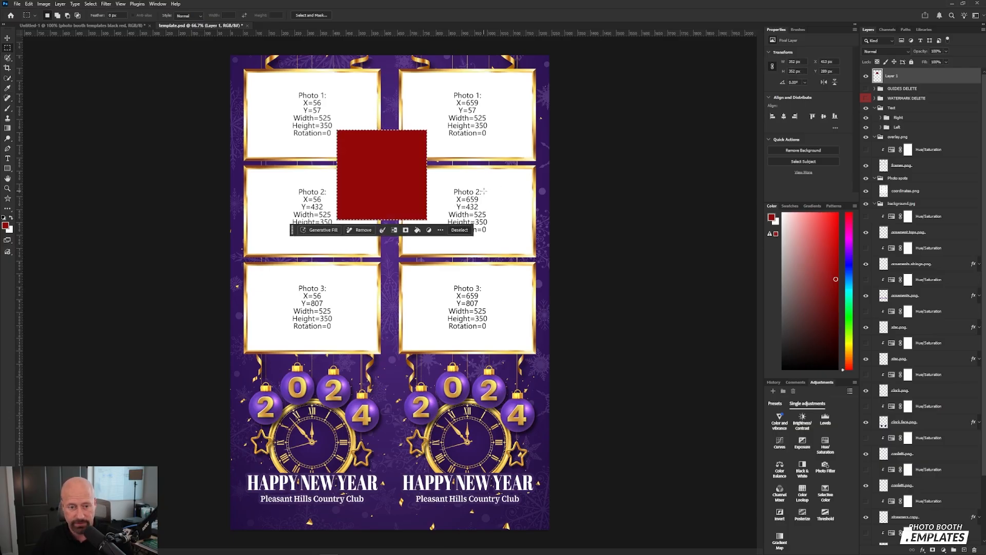
key("ctrl+d")
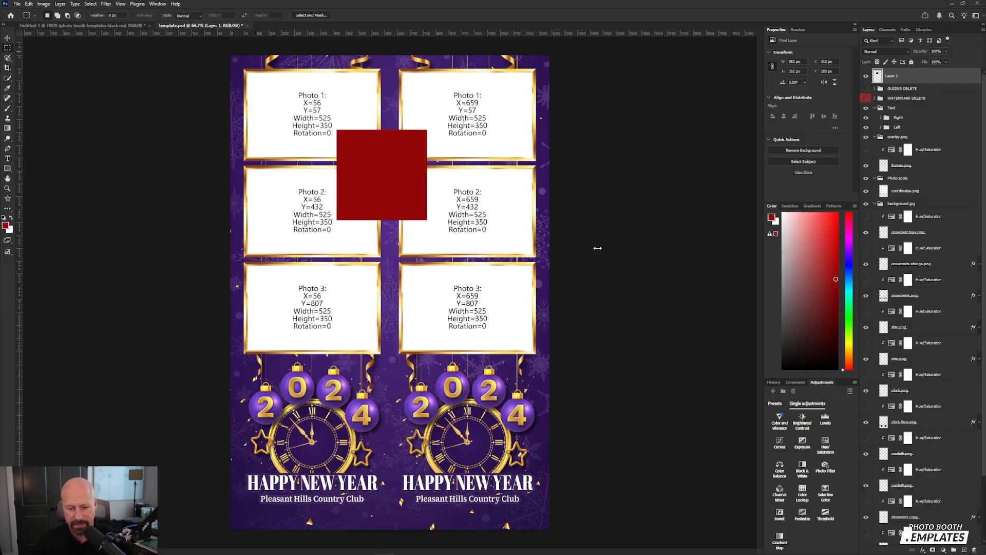
Hide Layer 1 and move the contextual task bar to the empty area beside the artwork.
left_click(866, 76)
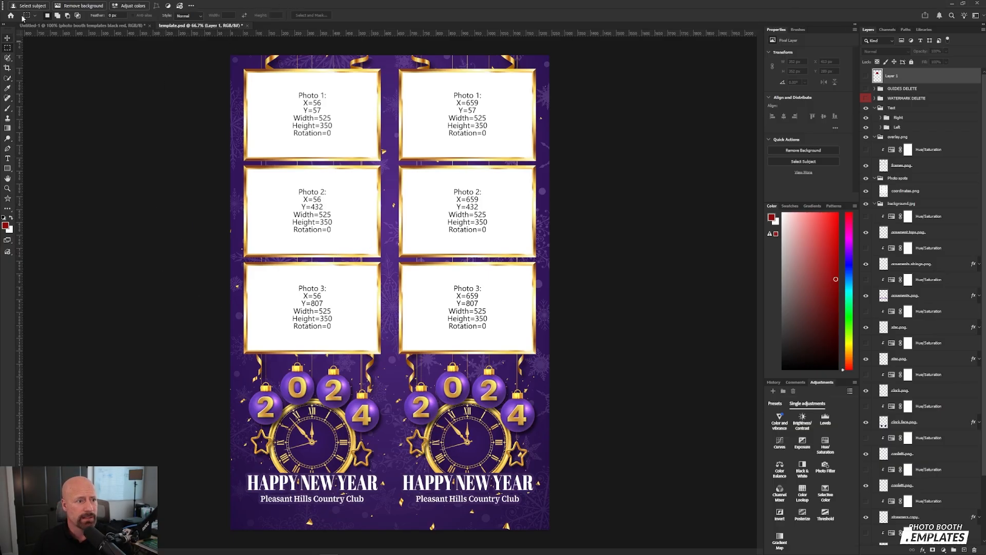
left_click_drag(6, 6, 44, 77)
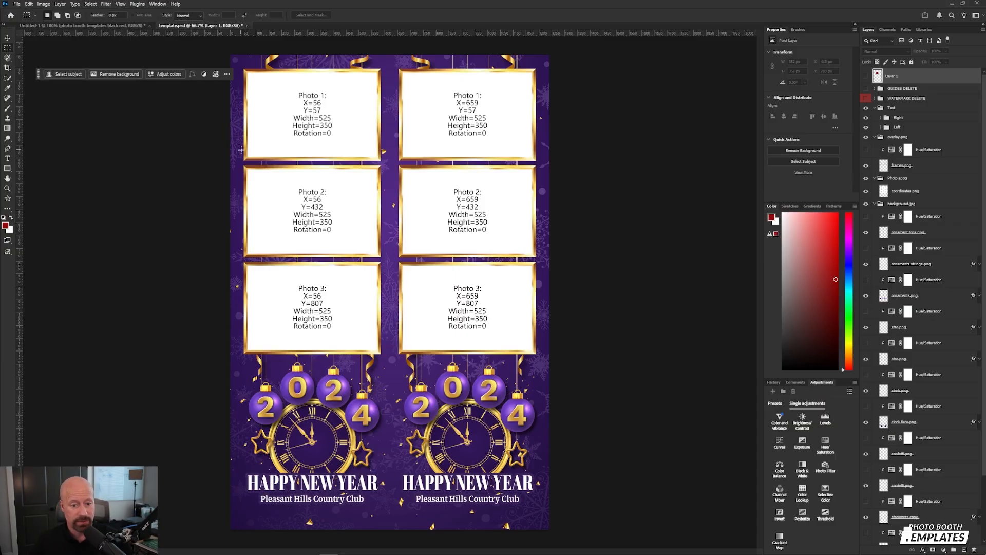
left_click(6, 41)
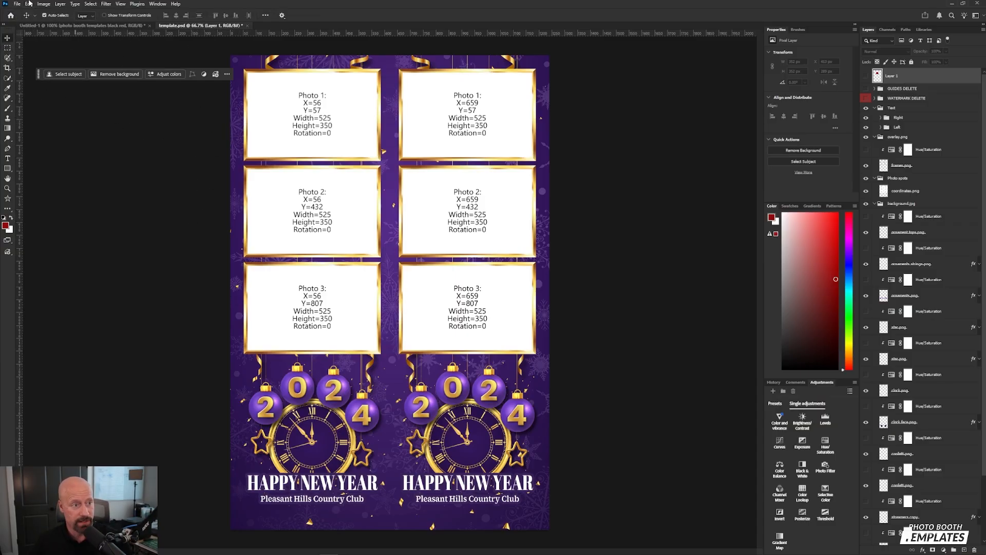
Reduce the canvas width to 620 pixels, anchored at the middle left, and accept the clipping to keep one strip.
left_click(43, 4)
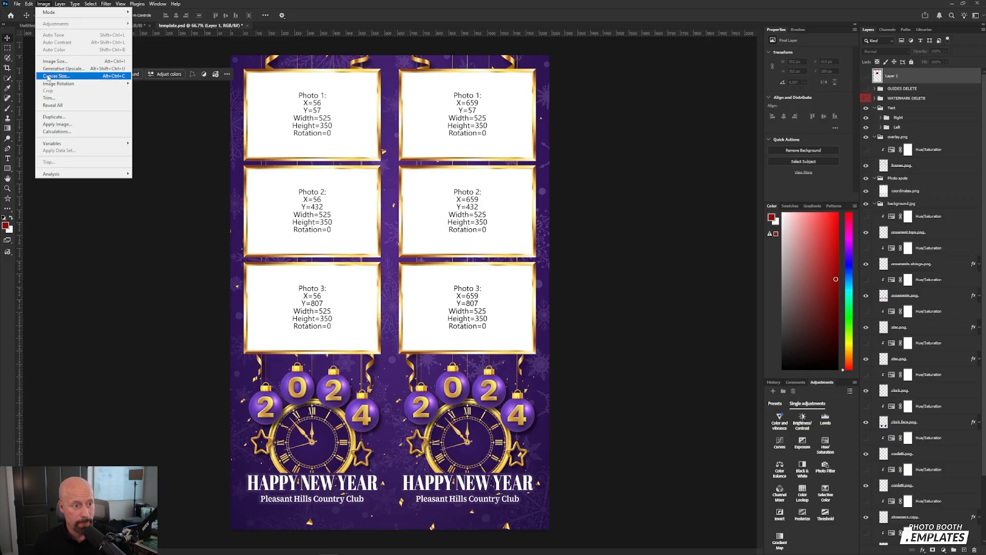
left_click(48, 76)
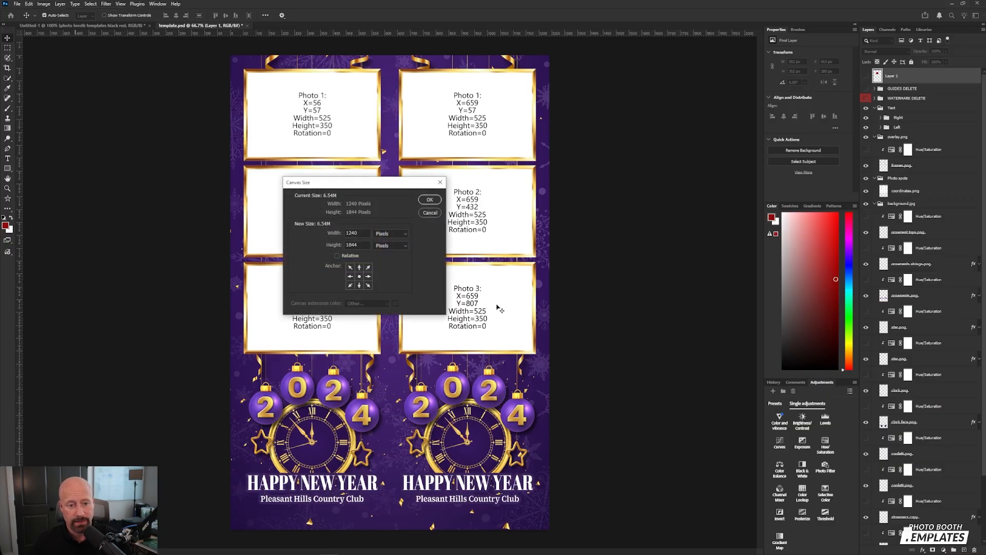
left_click(350, 276)
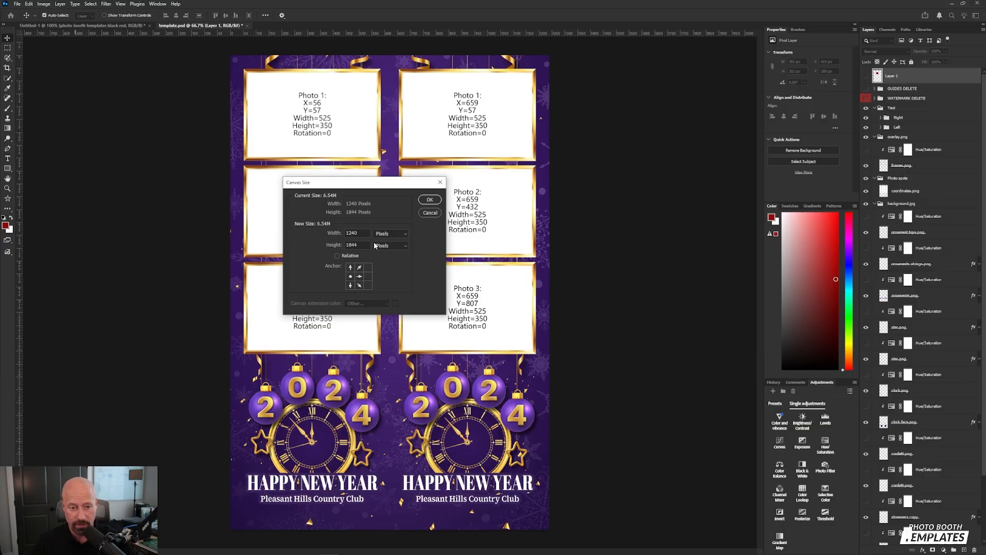
left_click_drag(363, 232, 338, 230)
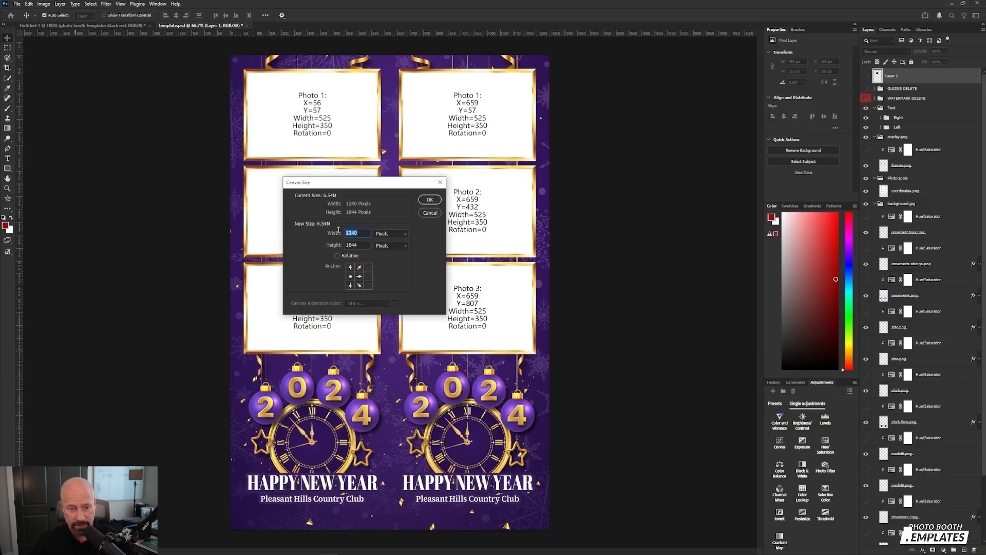
type("620")
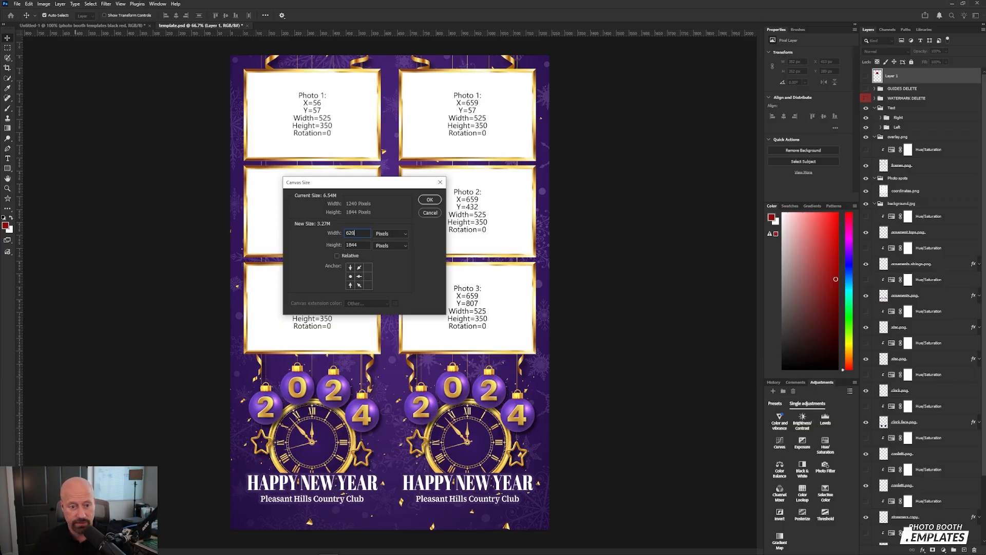
key("Return")
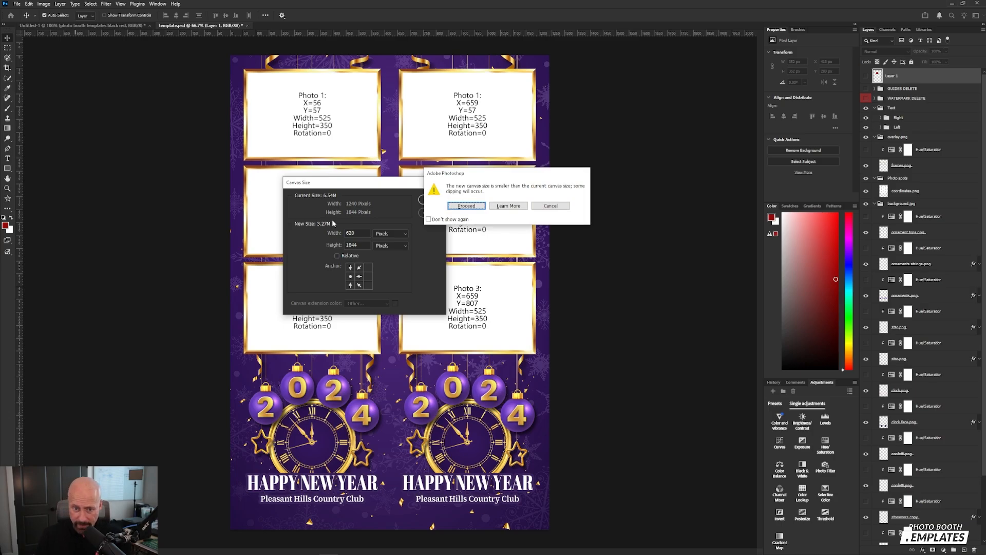
key("Return")
left_click(334, 224)
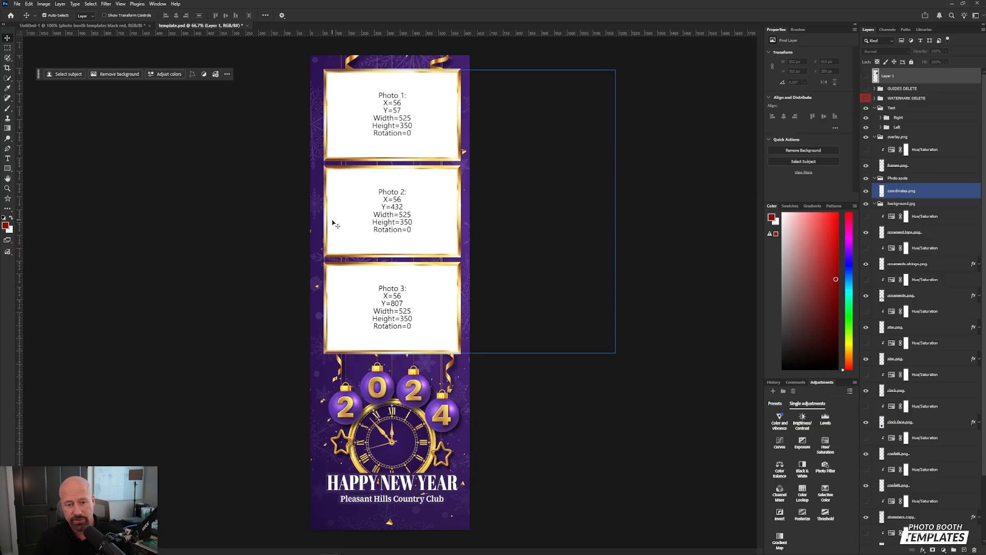
Resize the canvas to 600 by 1800 pixels from the center, accepting the clipping.
left_click(44, 4)
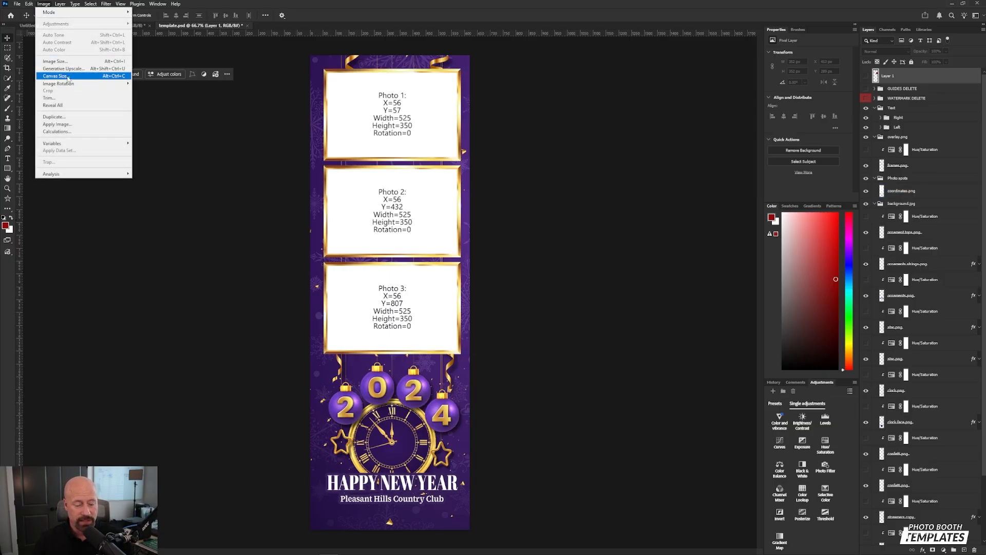
left_click(68, 77)
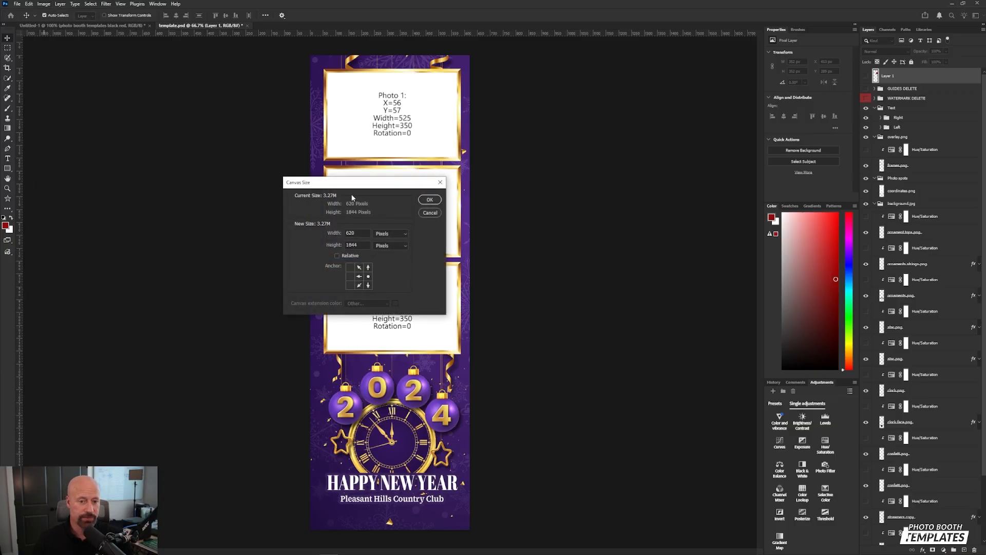
left_click_drag(356, 182, 546, 126)
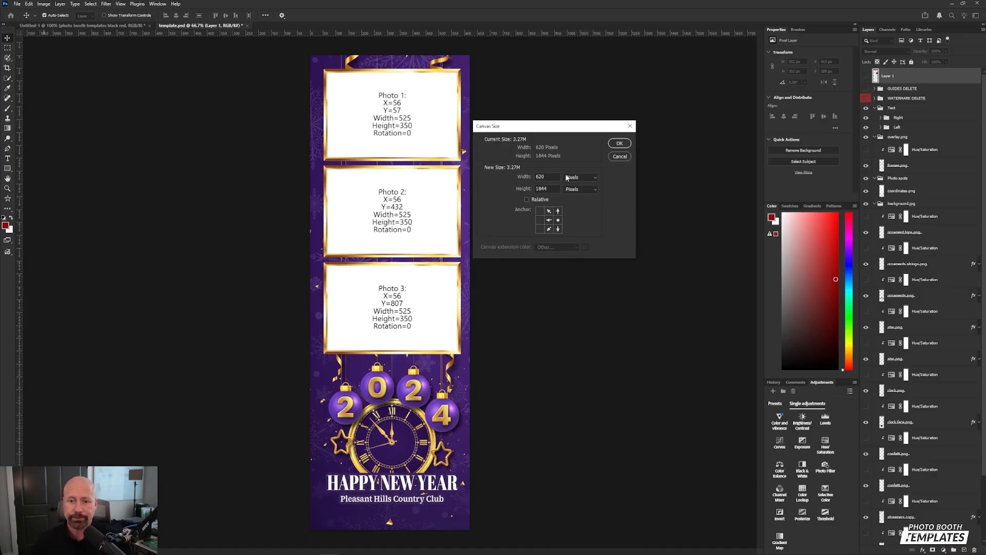
double_click(540, 177)
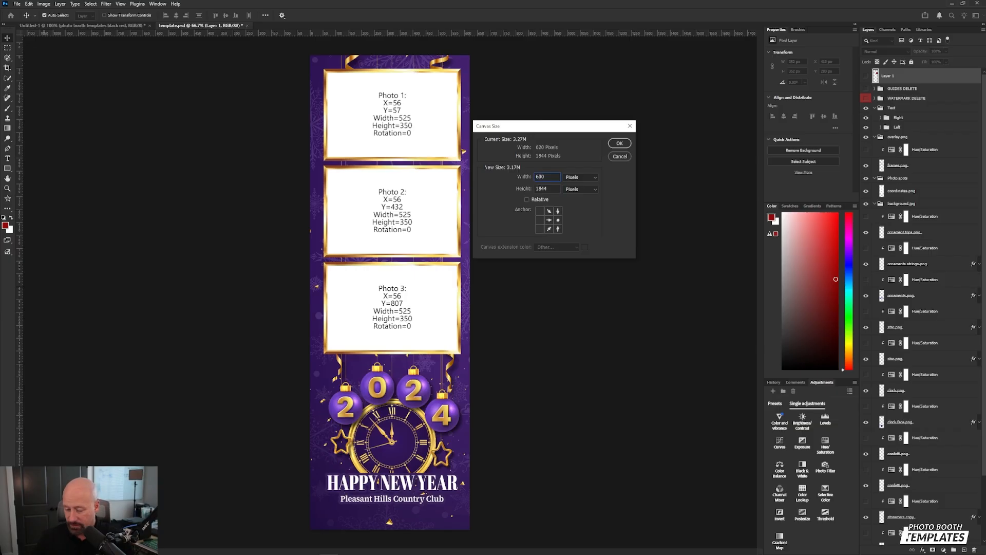
double_click(539, 188)
type("1800")
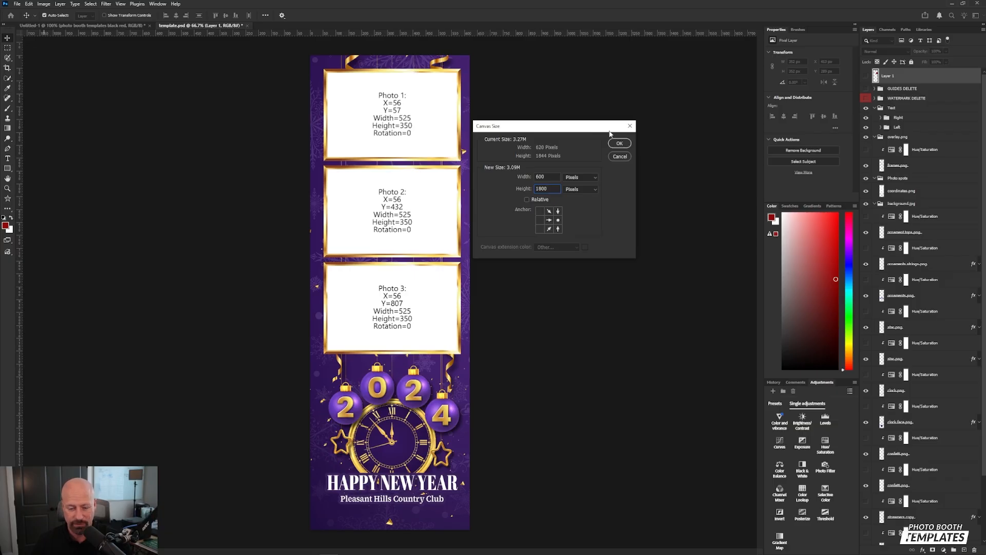
left_click(619, 144)
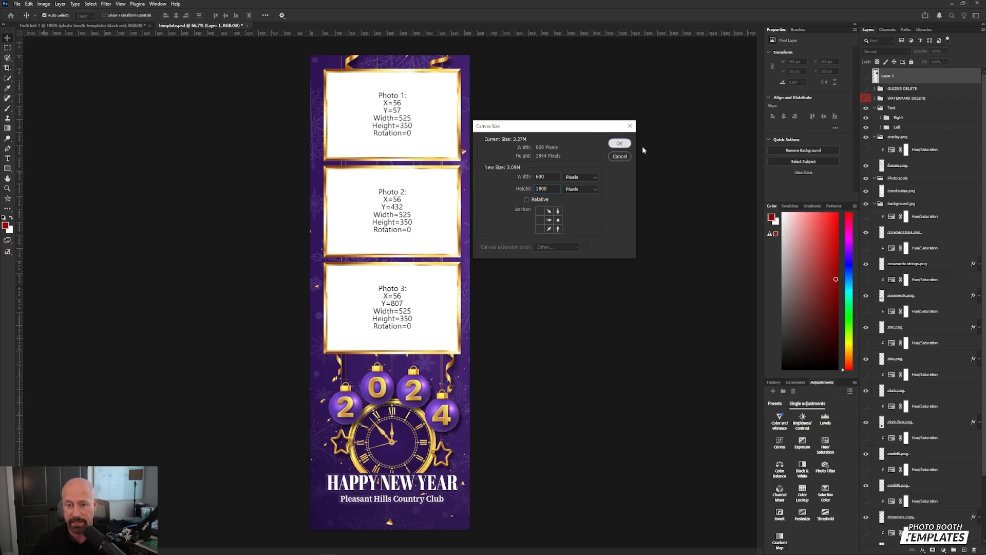
left_click(466, 205)
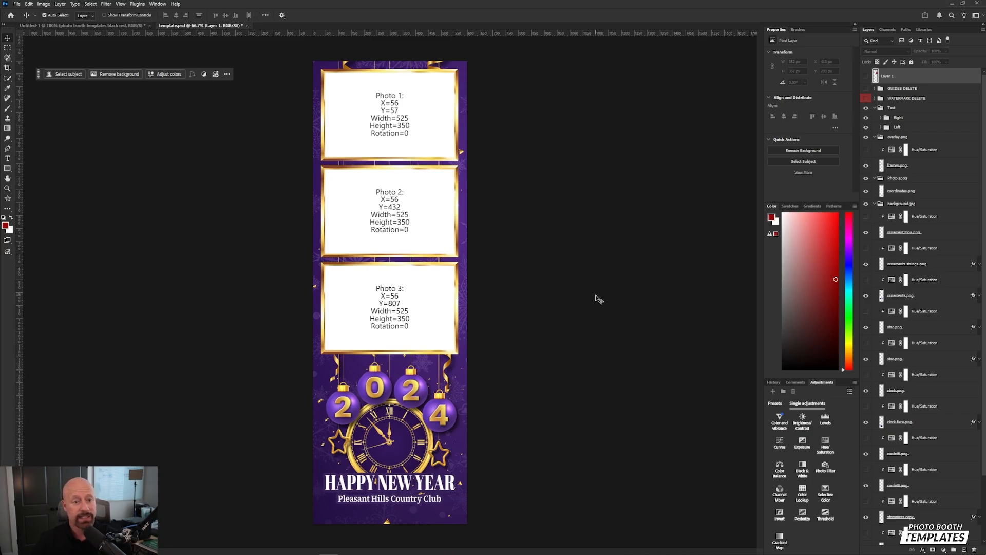
Show Layer 1 and move its red square over the Photo 3 spot.
left_click(866, 76)
left_click_drag(465, 159, 411, 308)
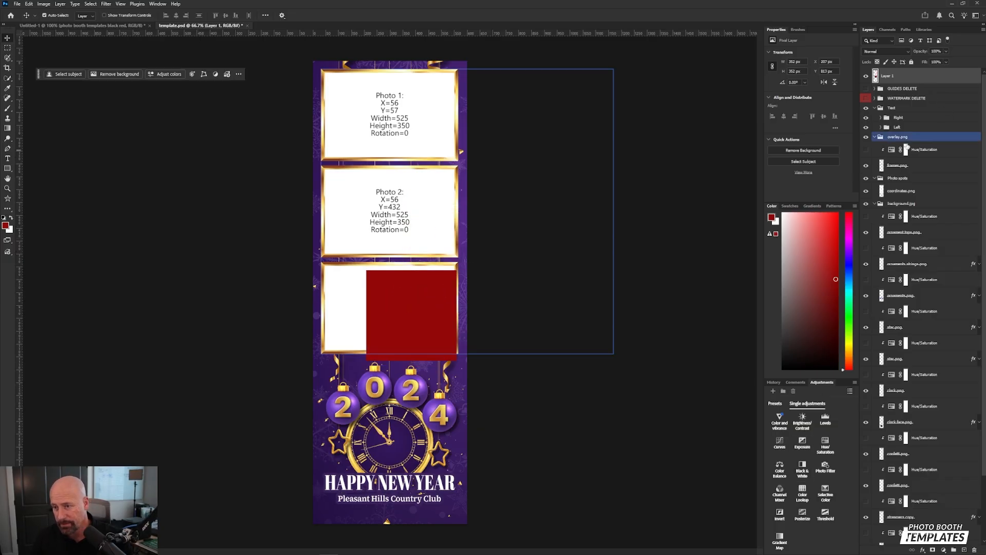
Collapse the Text, overlay.png and Photo spots groups and select the base layer of the background.jpg group.
left_click(875, 108)
left_click(875, 118)
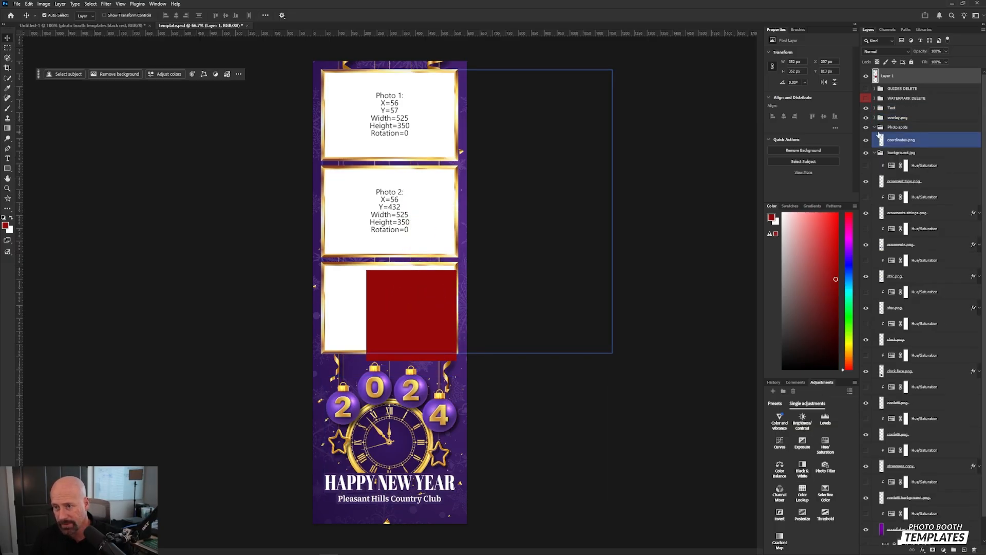
left_click(875, 127)
left_click(907, 197)
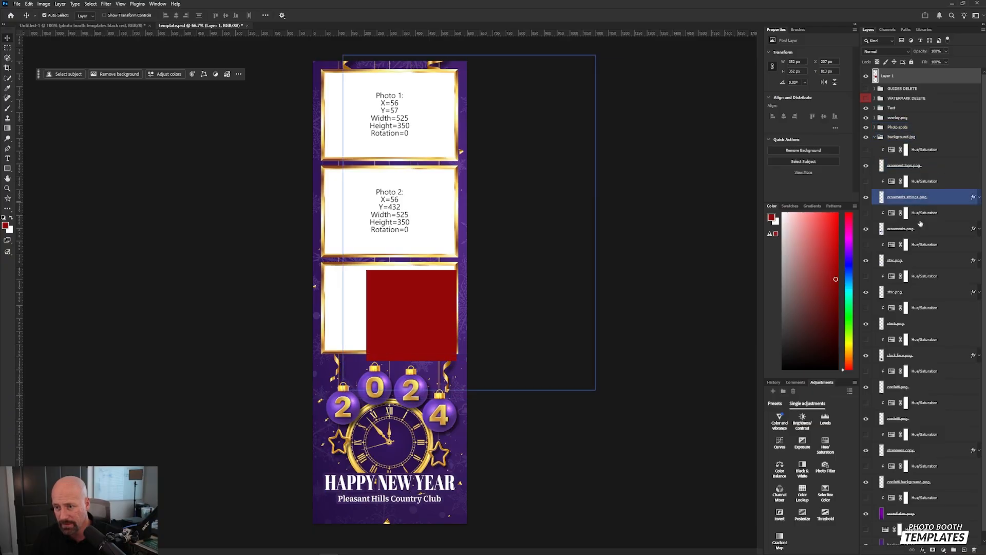
scroll(921, 223, "down", 1)
left_click(924, 537)
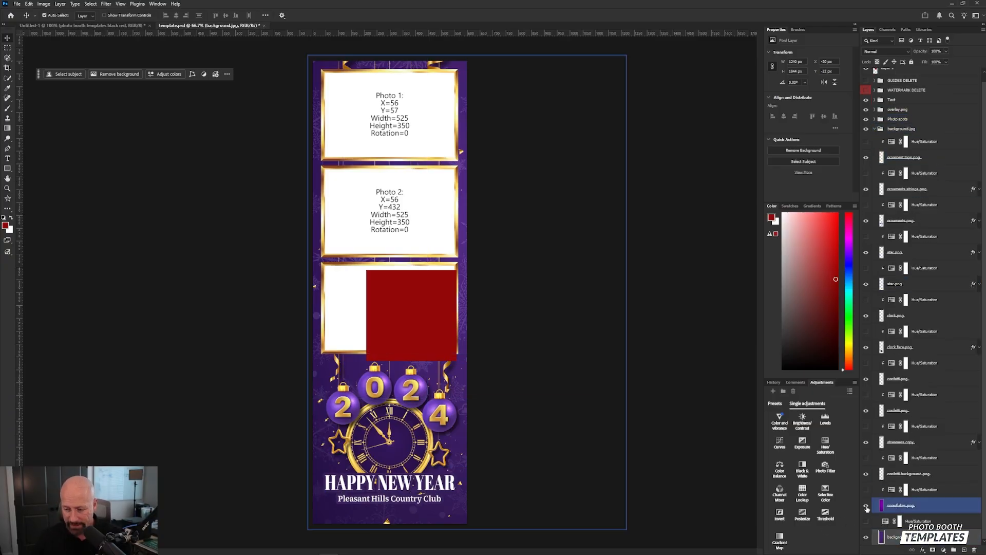
Toggle and inspect the base background and snowflakes.png layers to examine what each contributes, including the blend mode.
left_click(867, 537)
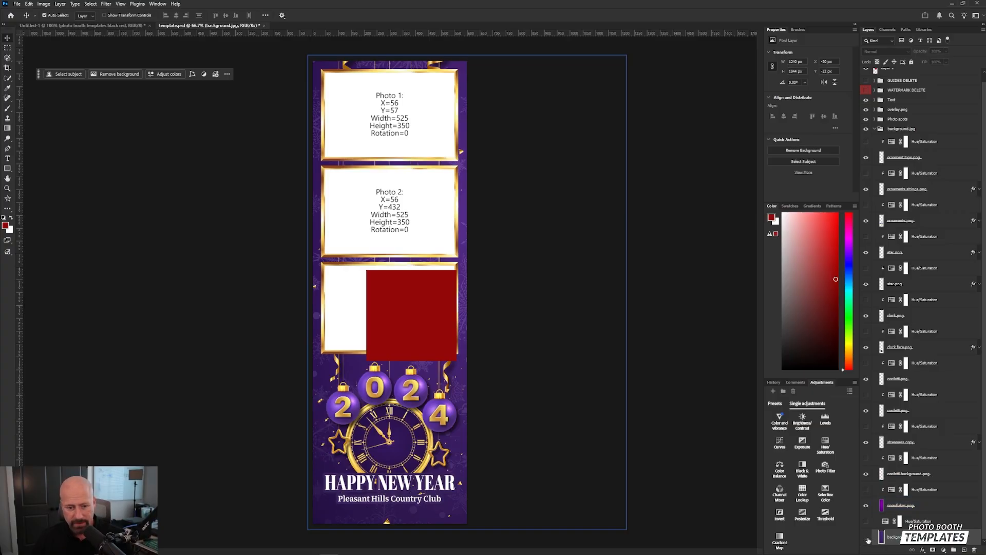
left_click(867, 538)
left_click(867, 538)
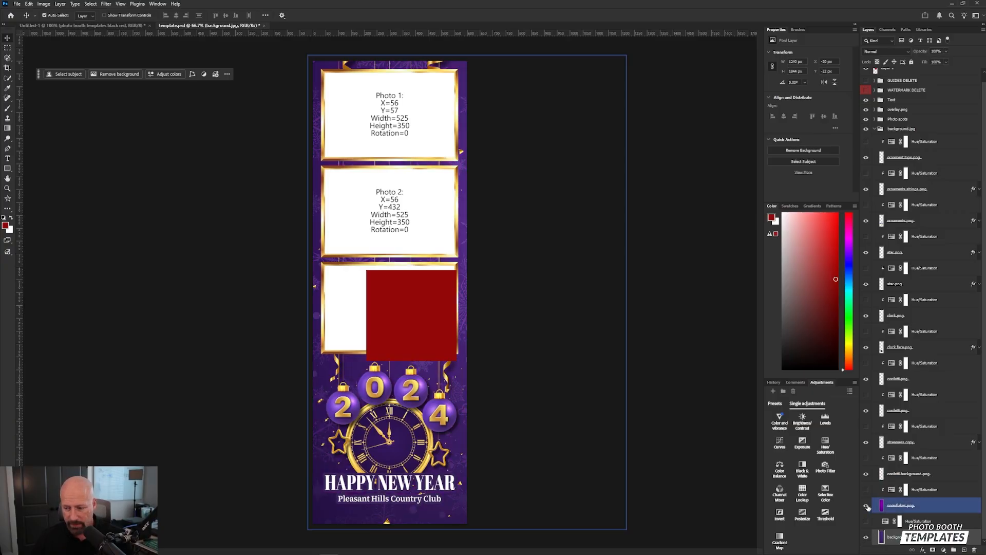
left_click(868, 508)
left_click(868, 508)
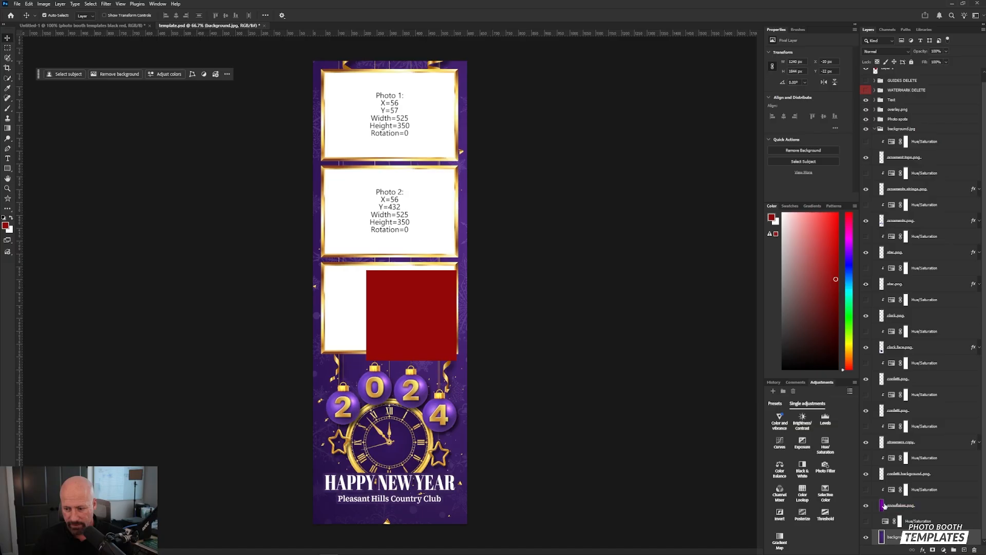
left_click(884, 506)
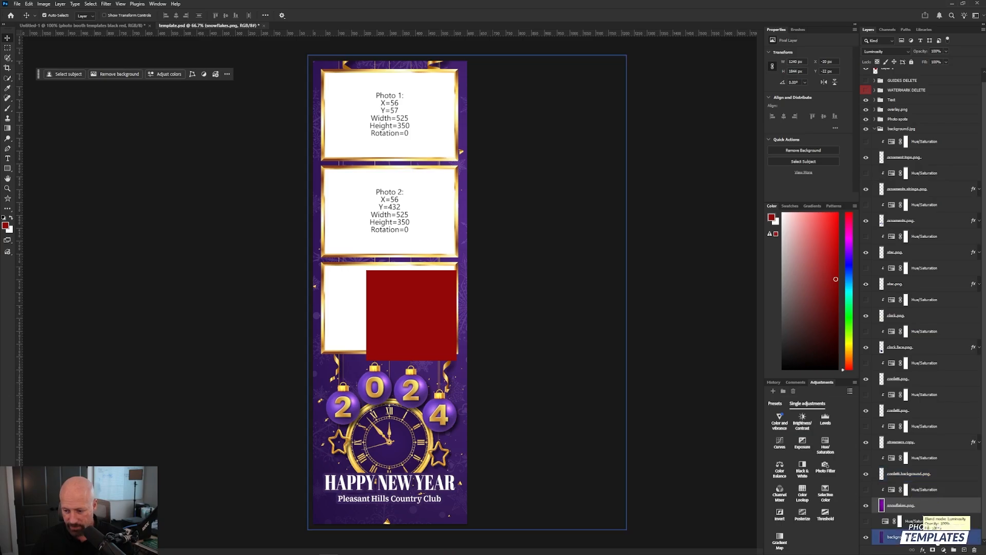
left_click(882, 537)
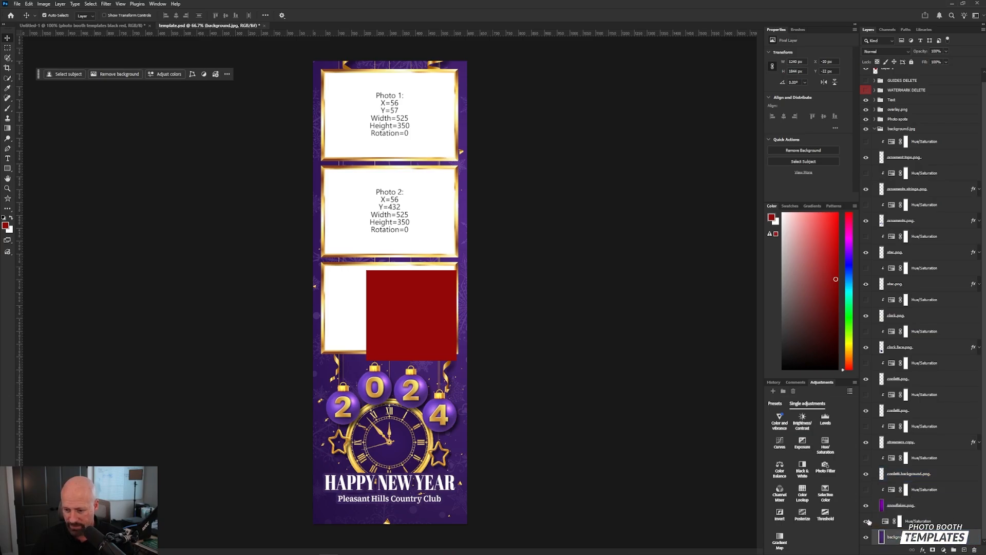
Show the Hue/Saturation adjustment directly above the base background layer and hide the snowflakes.png layer.
left_click(899, 520)
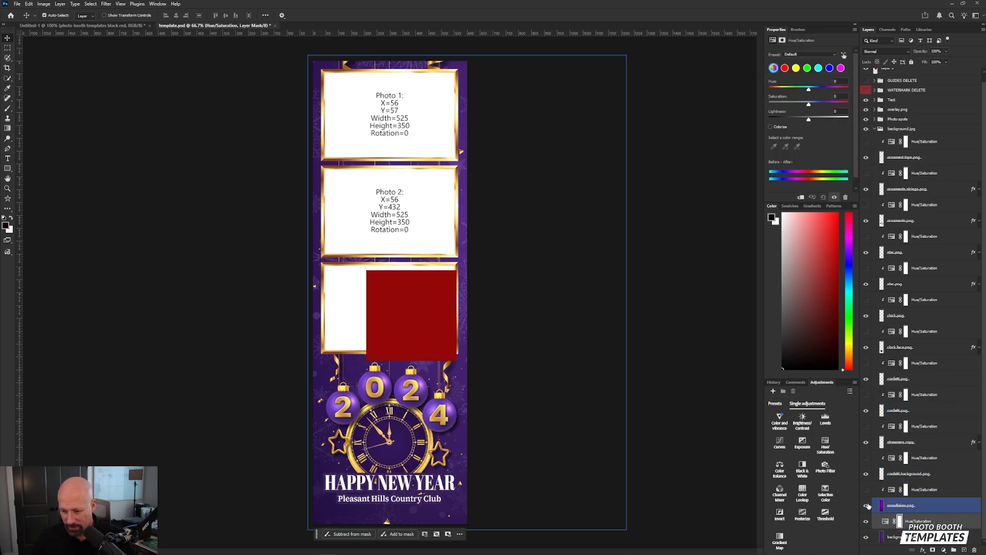
left_click(866, 505)
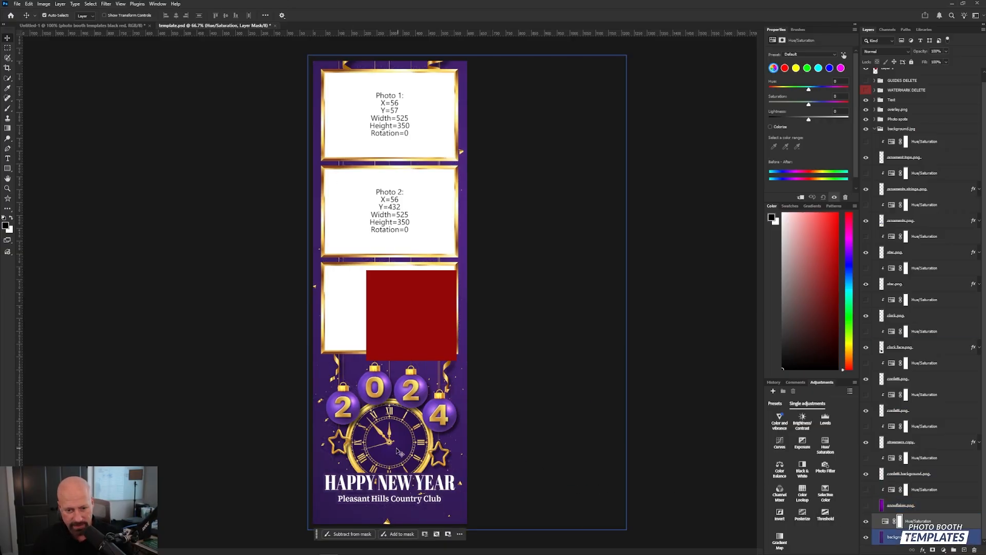
Colorize the base background through its Hue/Saturation adjustment, with saturation set to 100.
left_click(885, 521)
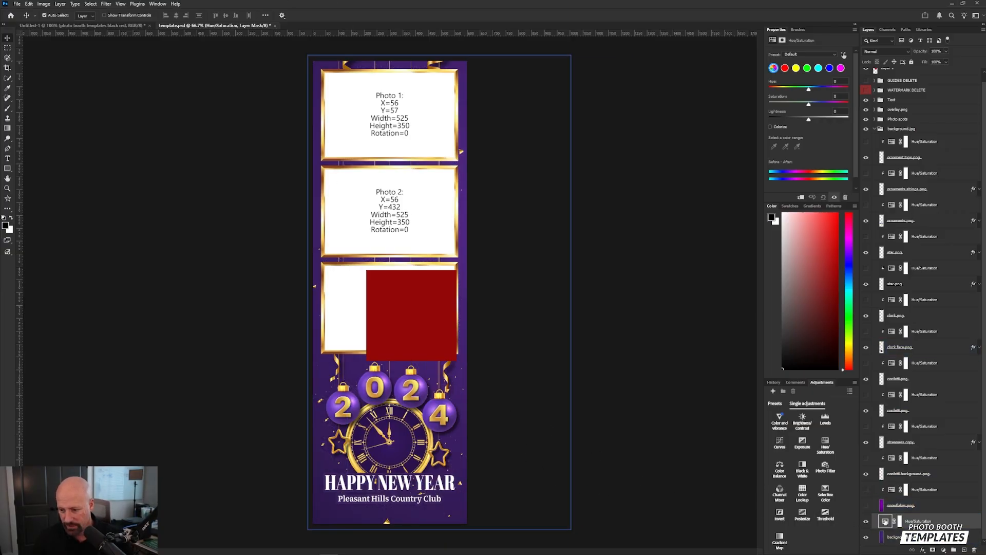
left_click(771, 126)
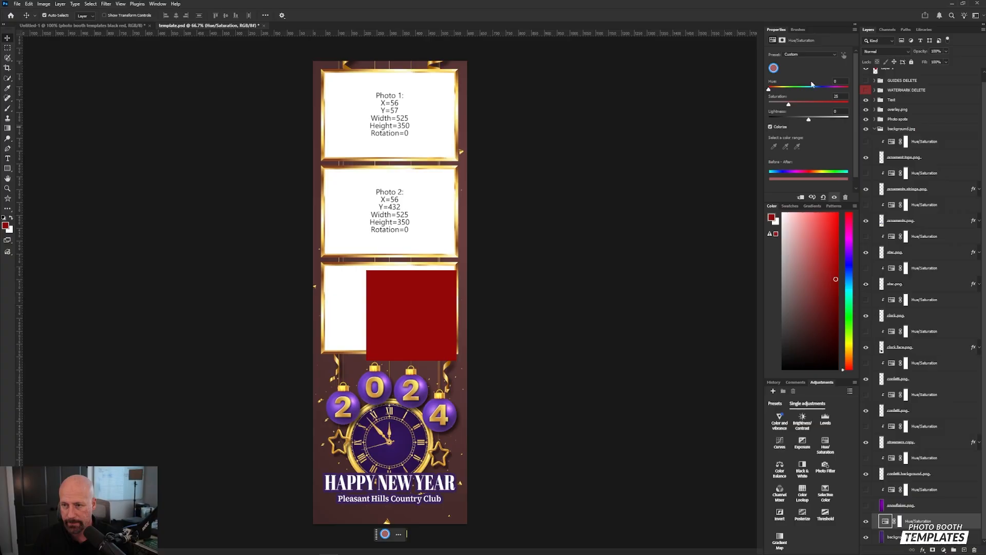
left_click_drag(788, 105, 855, 104)
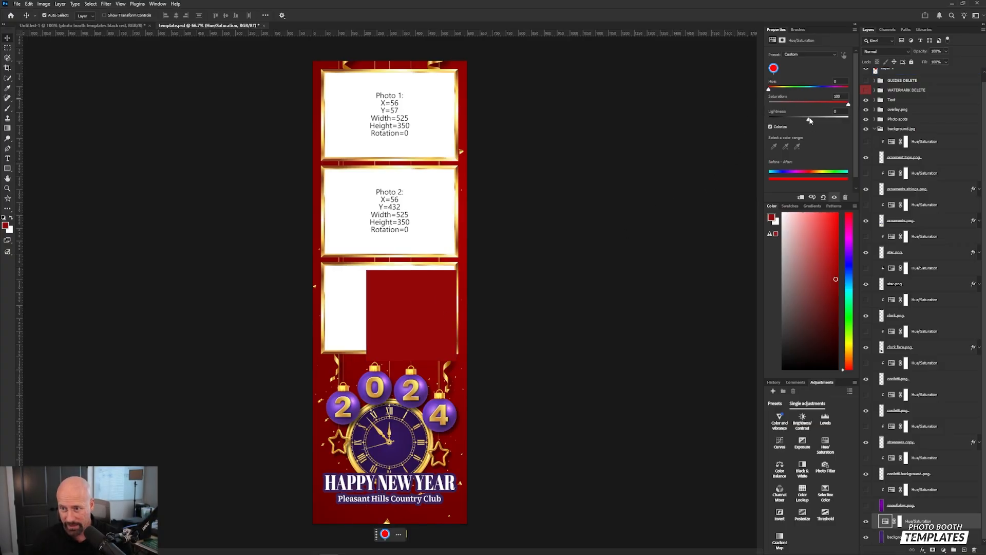
Darken the base background slightly through its adjustment's lightness and move the Layer 1 red swatch to the strip's right edge to compare colors.
left_click_drag(810, 120, 808, 120)
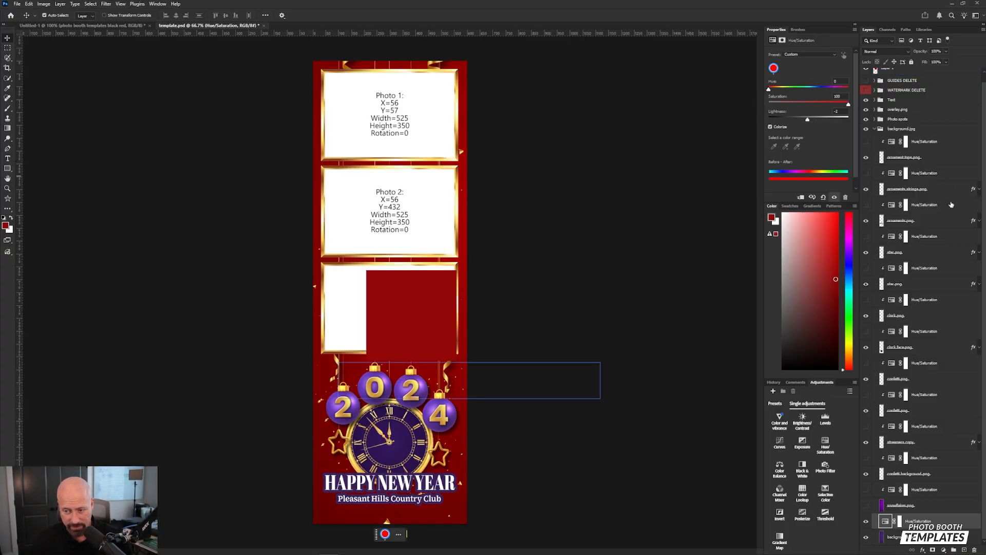
scroll(929, 94, "up", 1)
left_click(924, 77)
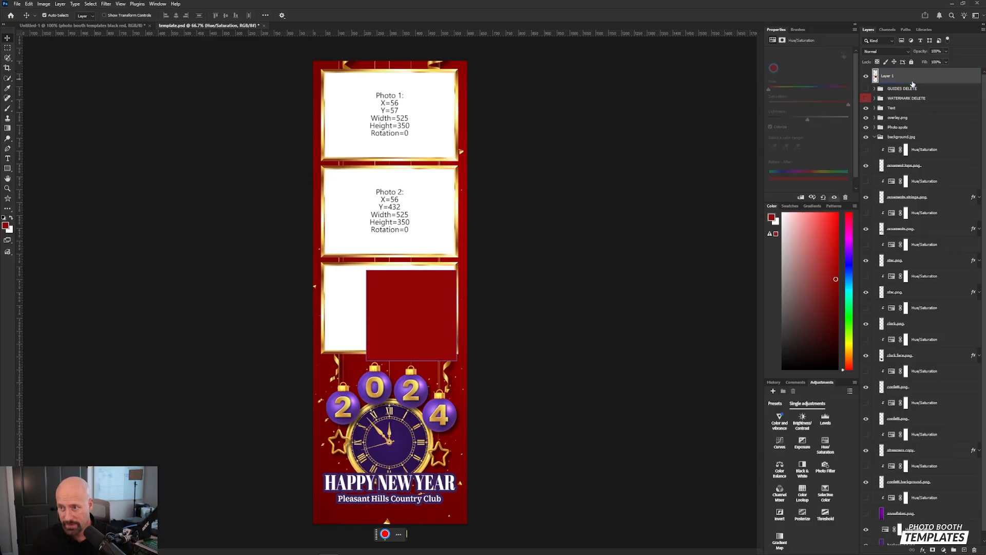
left_click_drag(426, 300, 438, 279)
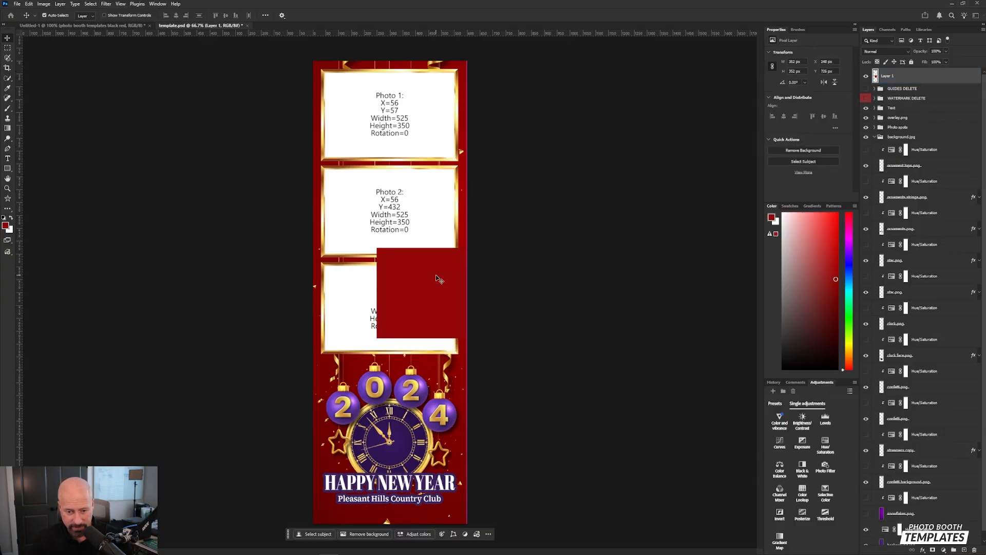
key("ctrl+plus")
key("ctrl+plus")
key("ctrl+plus")
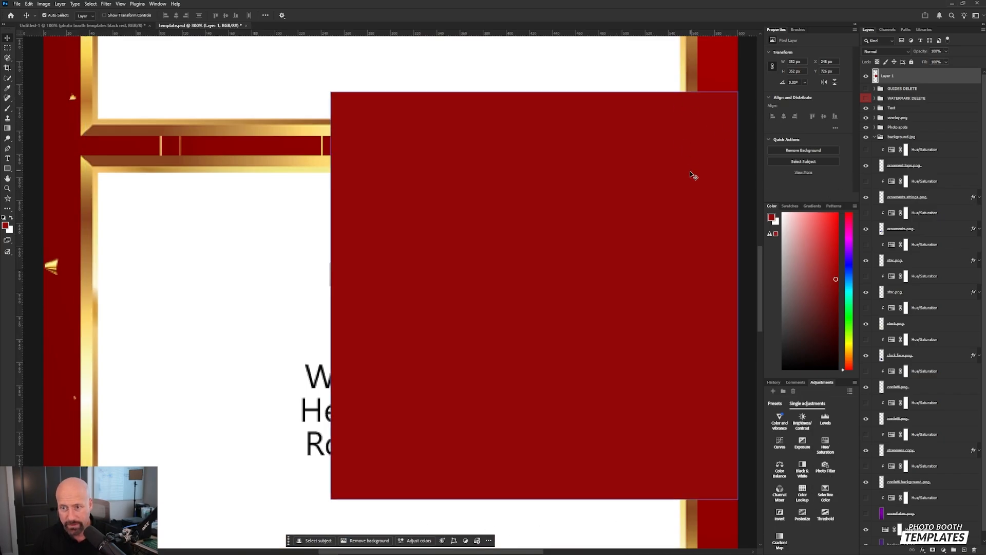
key("ctrl+minus")
key("ctrl+minus")
key("ctrl+minus")
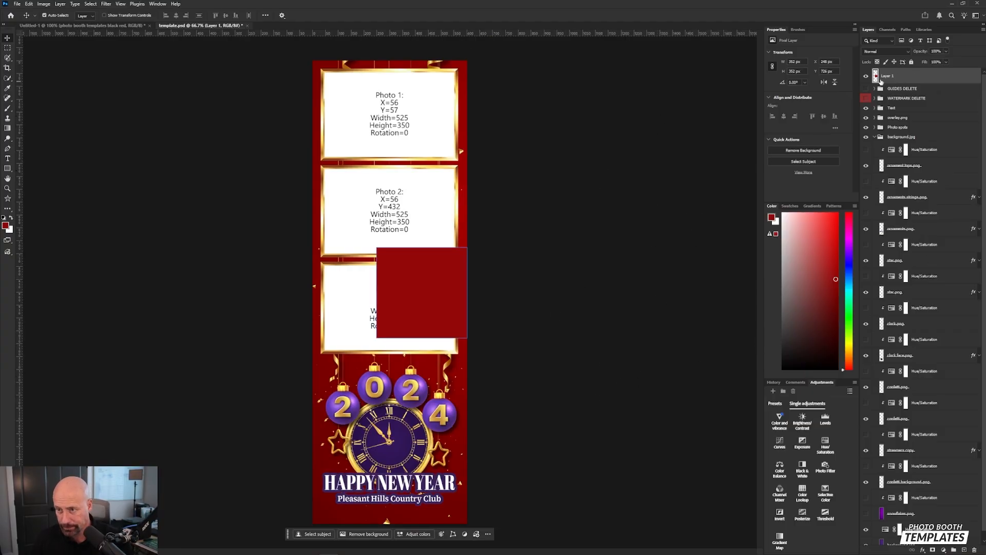
Move the red swatch up over the right side of the Photo 2 spot and show the snowflakes.png layer.
left_click_drag(445, 275, 481, 184)
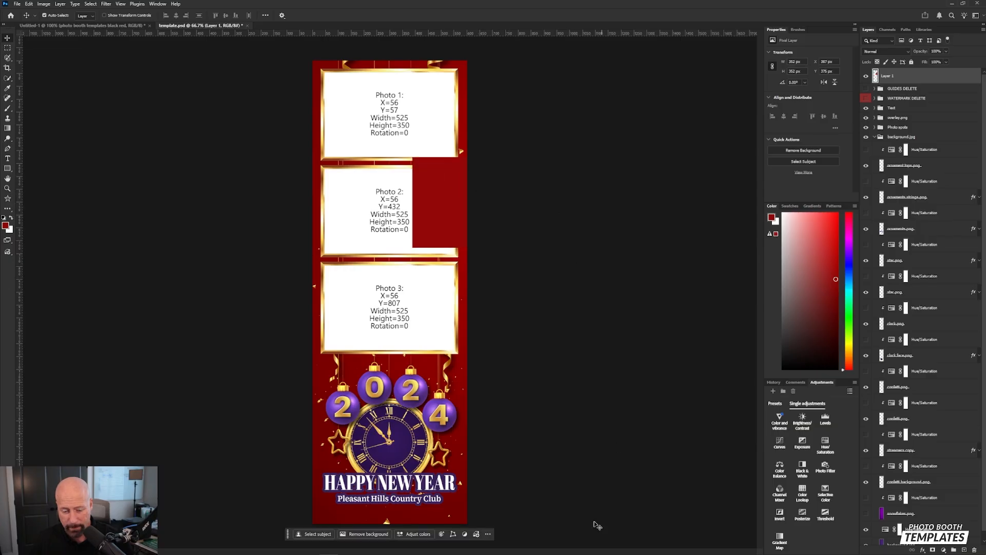
left_click(866, 513)
left_click(904, 514)
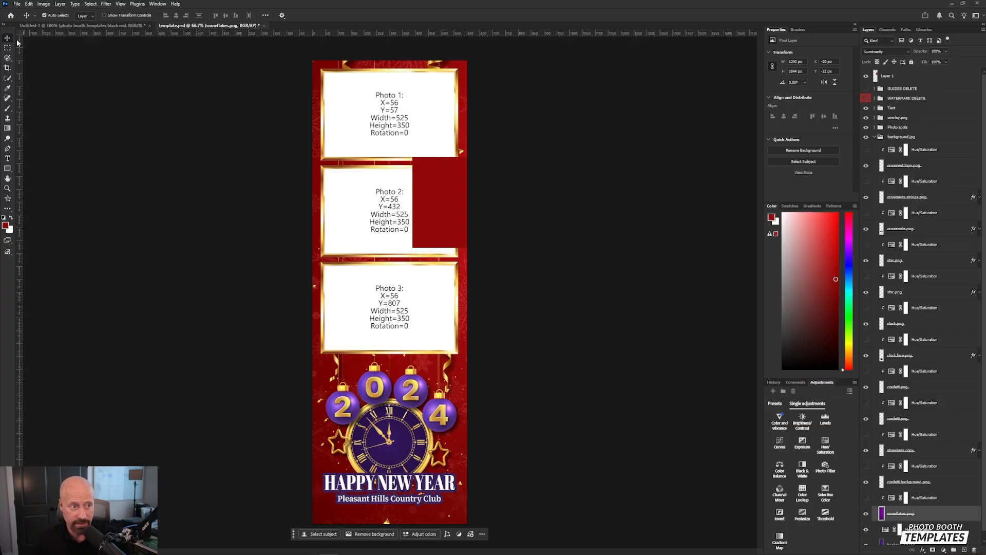
Colorize the purple clock face through its clipped Hue/Saturation adjustment, with hue 0, saturation 100 and lightness +4.
left_click(401, 448)
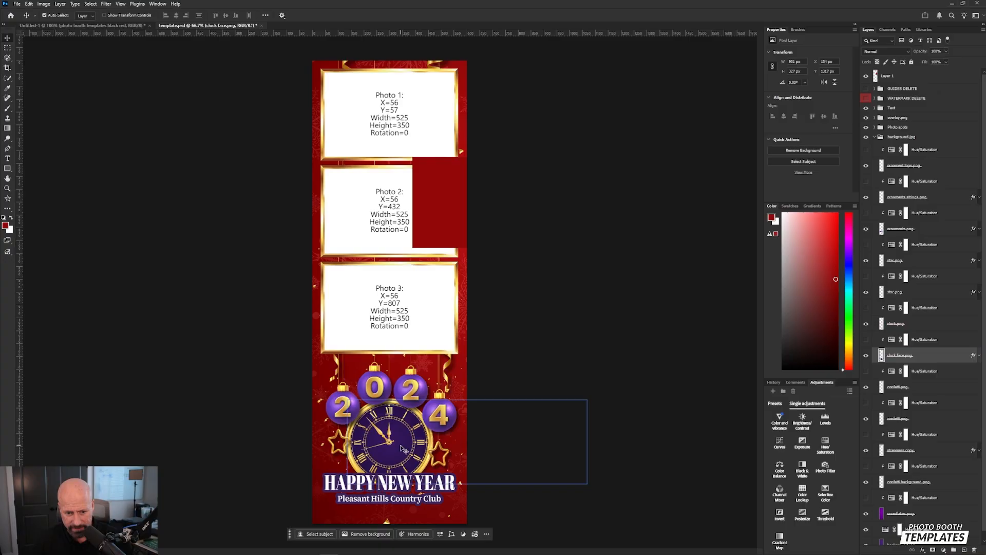
left_click(865, 355)
left_click(866, 355)
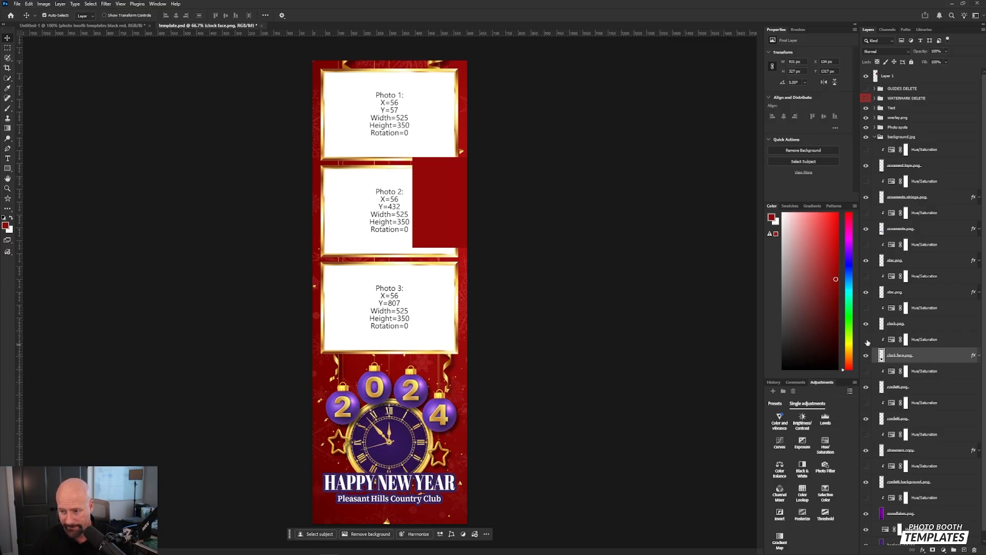
left_click(906, 340)
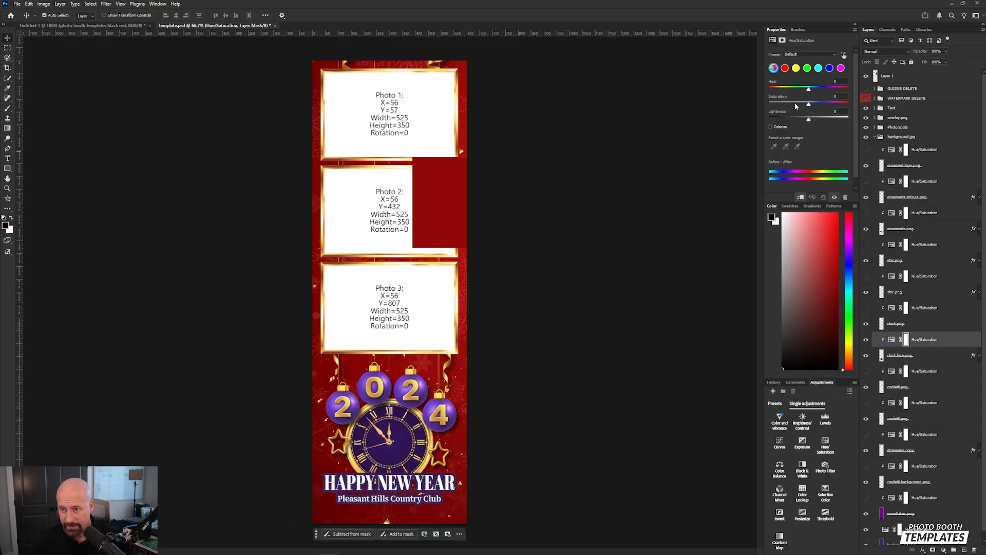
left_click(770, 127)
left_click(811, 88)
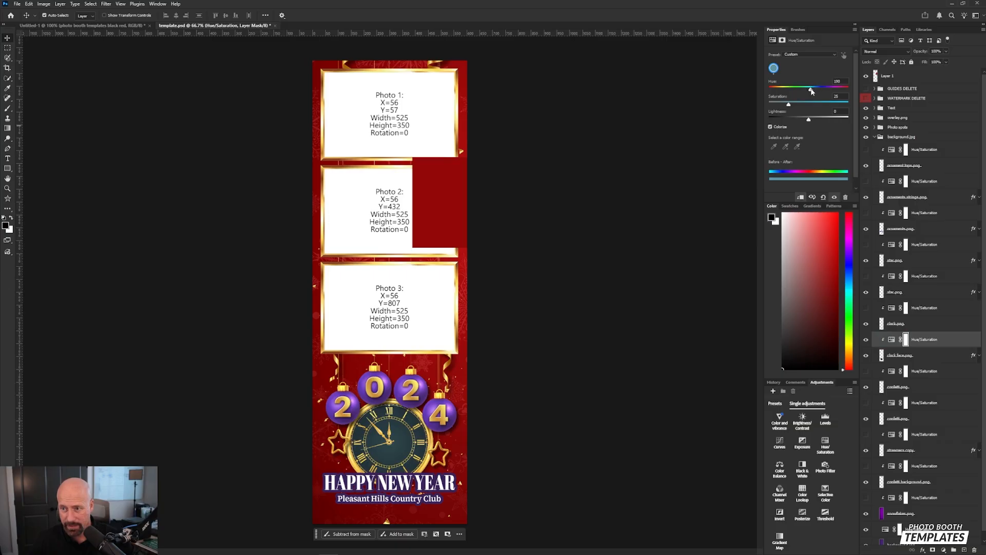
left_click_drag(812, 90, 811, 121)
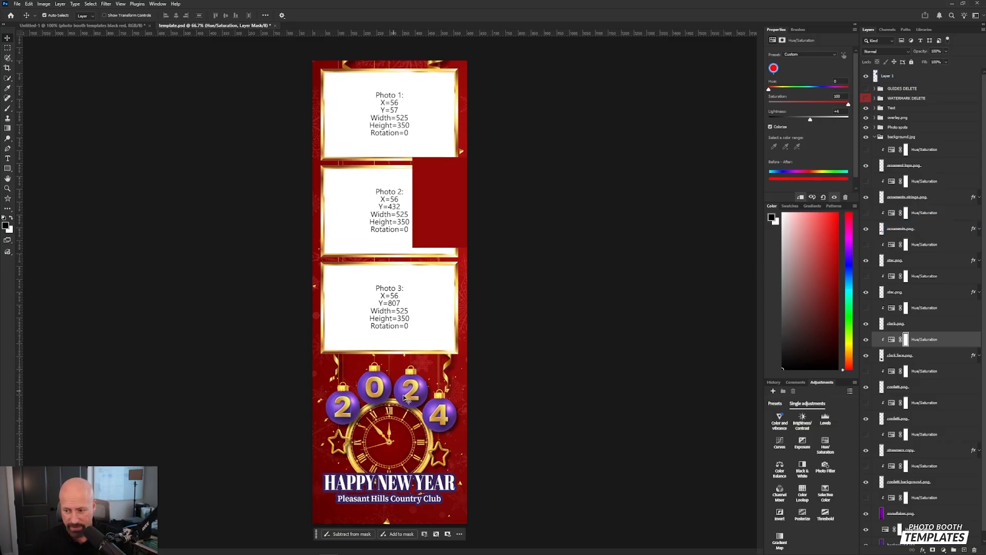
Identify the ornaments.png layer holding the purple balls, then show and select the Hue/Saturation adjustment clipped to it.
left_click(451, 435)
left_click(456, 420)
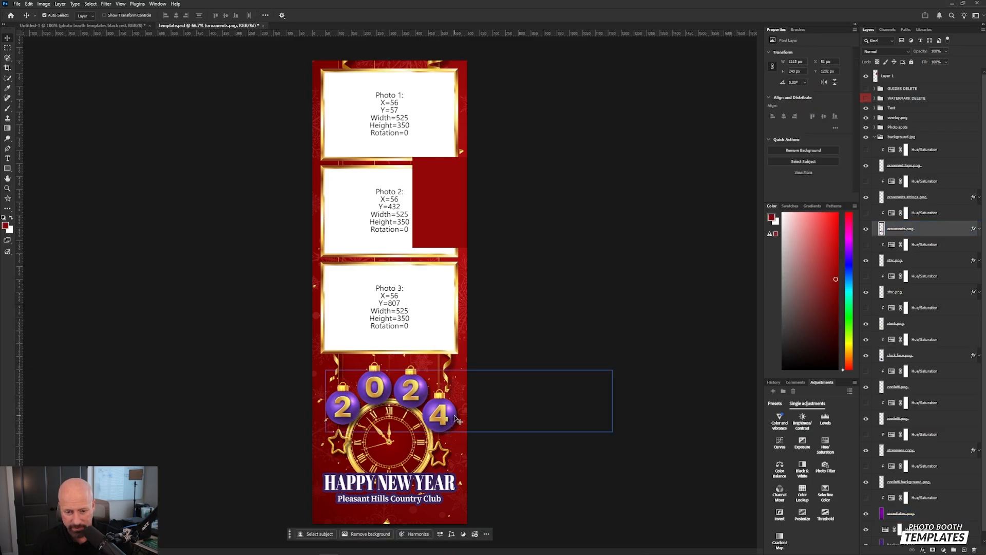
left_click(867, 230)
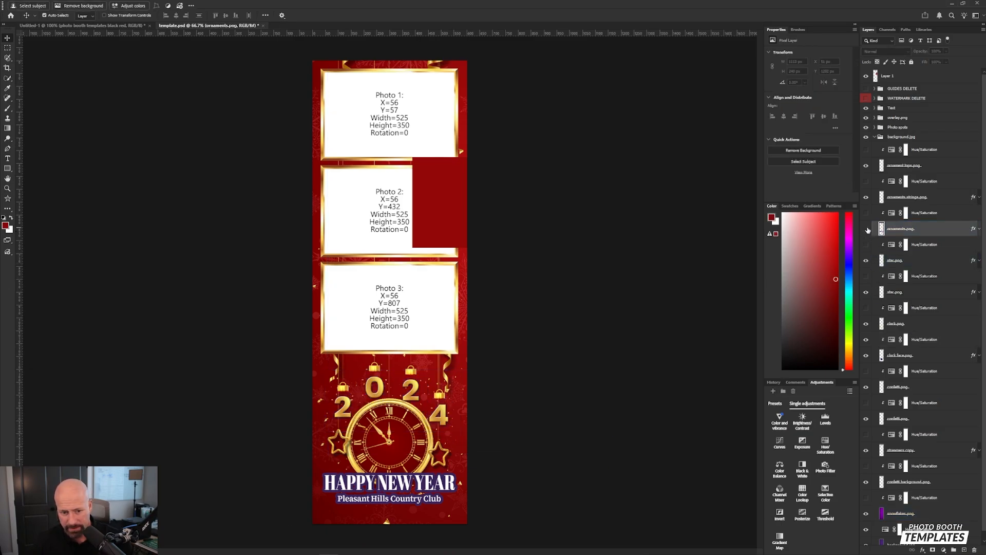
left_click(867, 229)
left_click(897, 213)
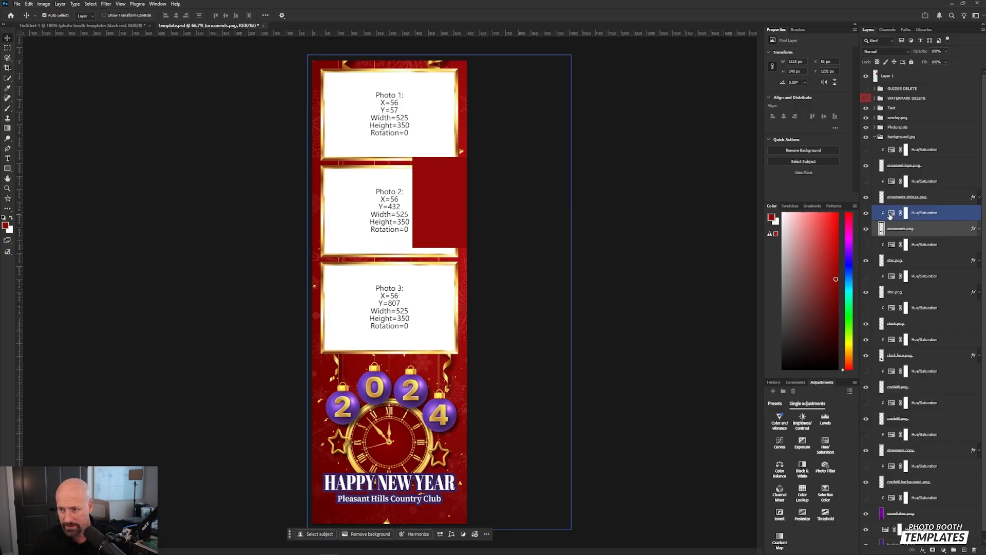
left_click(893, 212)
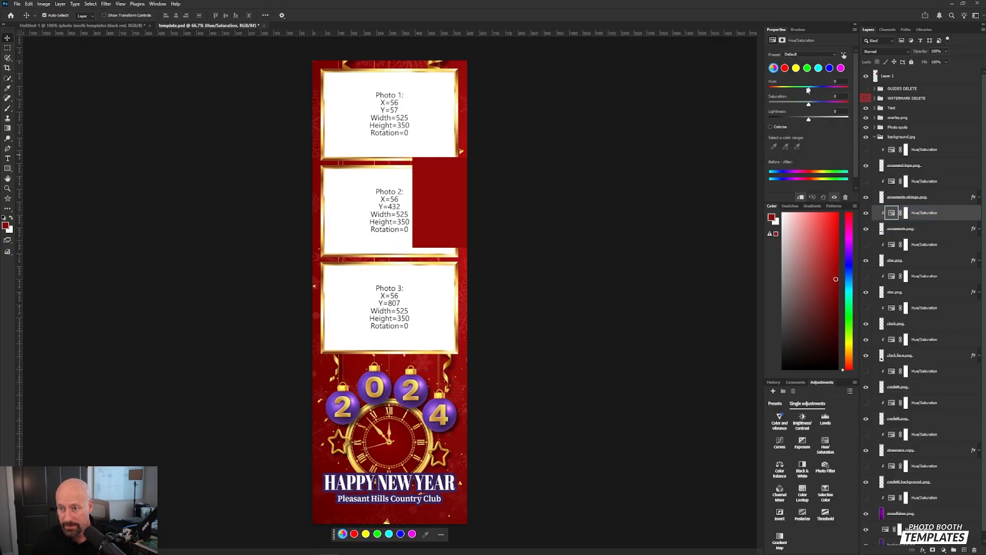
Colorize the ornament balls red with hue 0, saturation about 92 and lightness about -11.
left_click(776, 127)
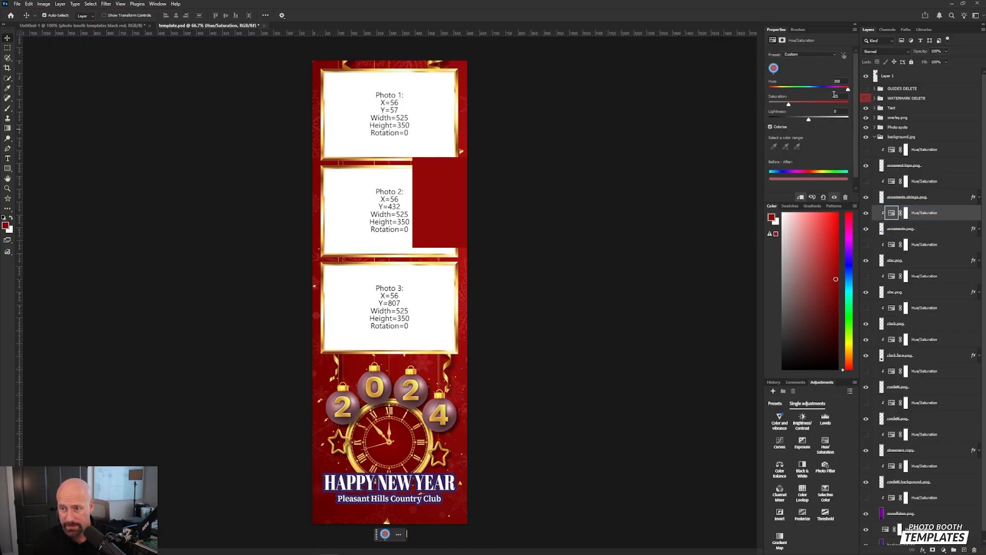
left_click_drag(789, 104, 855, 105)
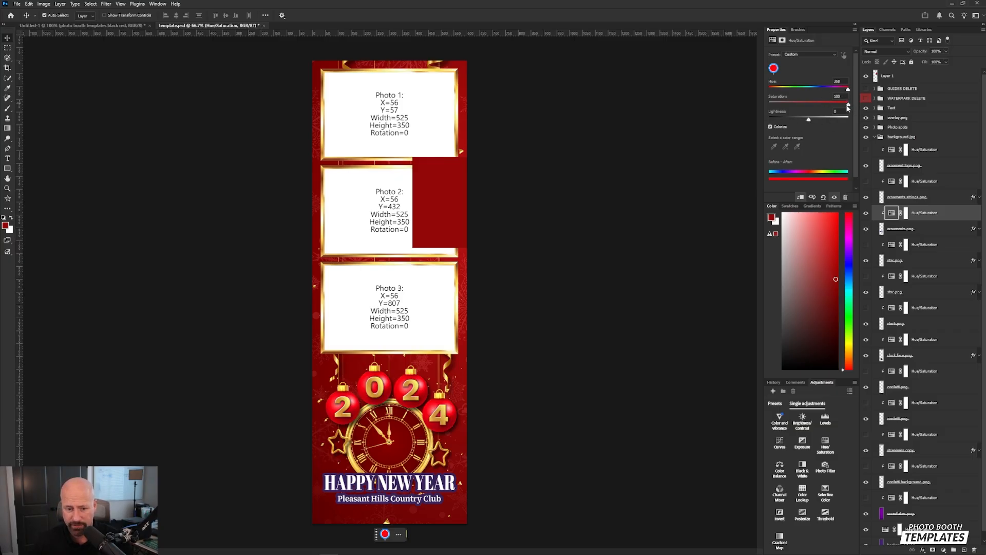
left_click_drag(848, 106, 755, 89)
left_click_drag(809, 120, 804, 124)
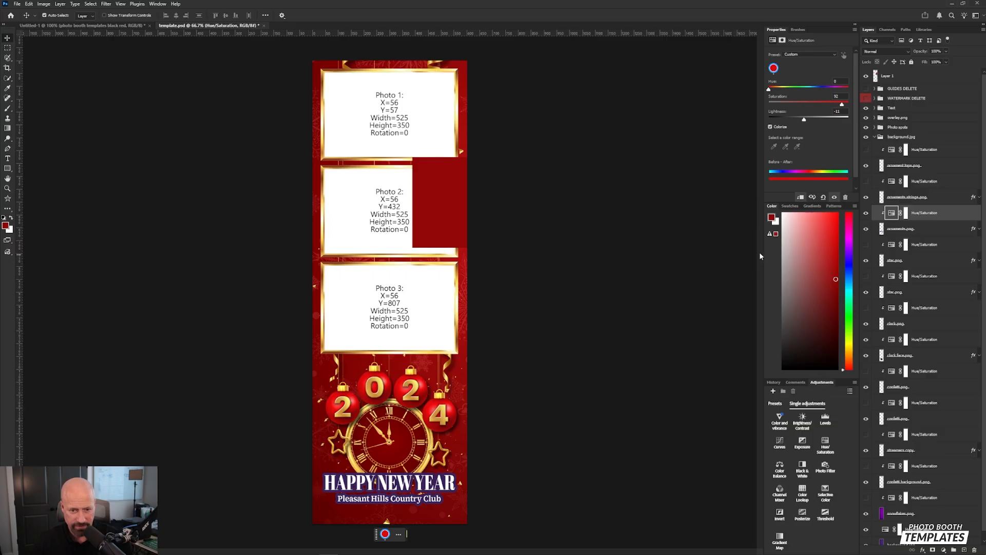
Hide the Layer 1 red swatch, and show and select the Hue/Saturation adjustment clipped to the clock.png rim layer.
left_click(866, 75)
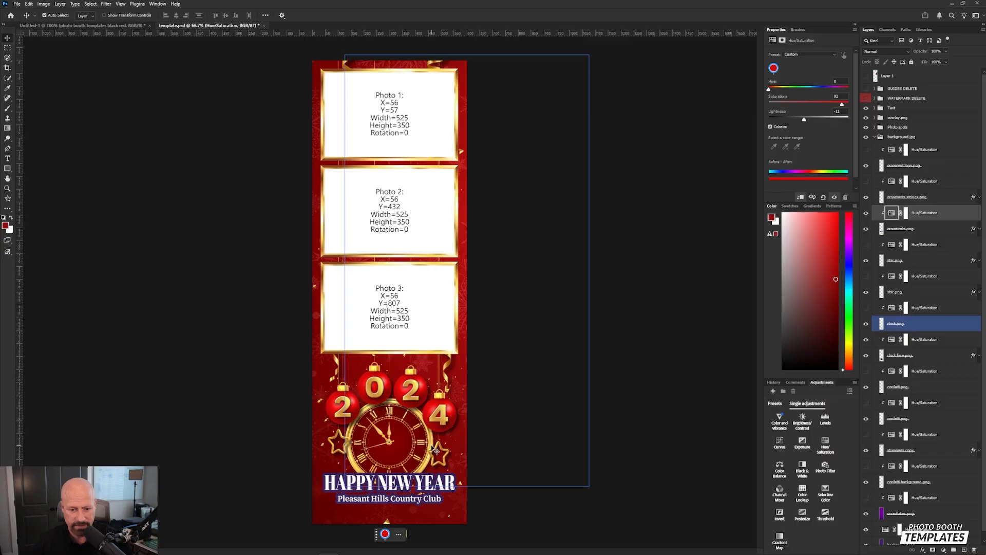
left_click(430, 467)
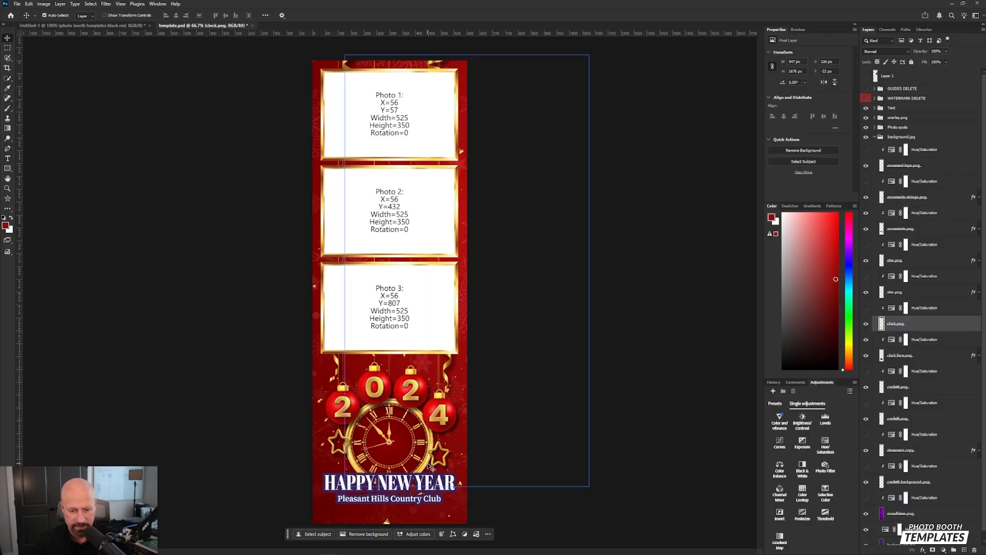
left_click(866, 324)
left_click(866, 324)
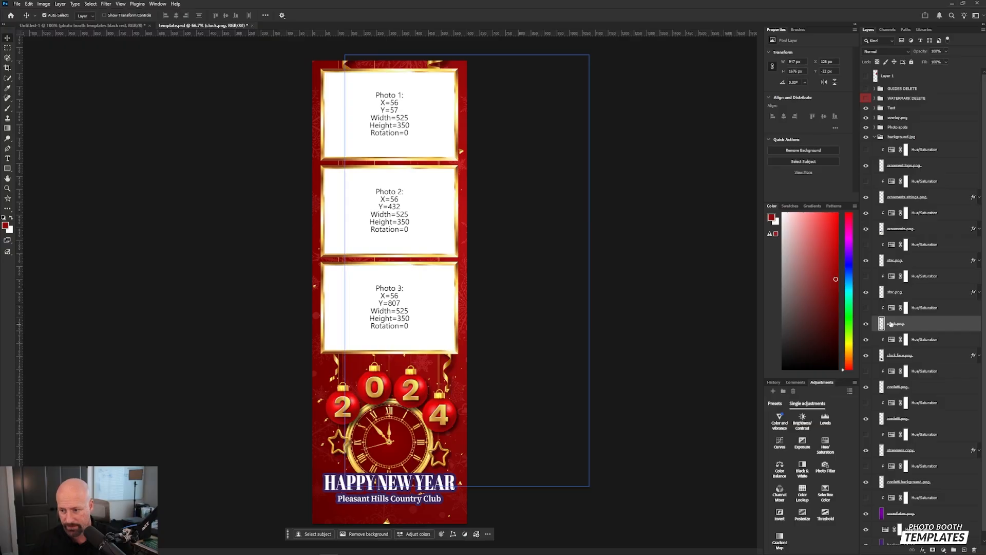
left_click(919, 308)
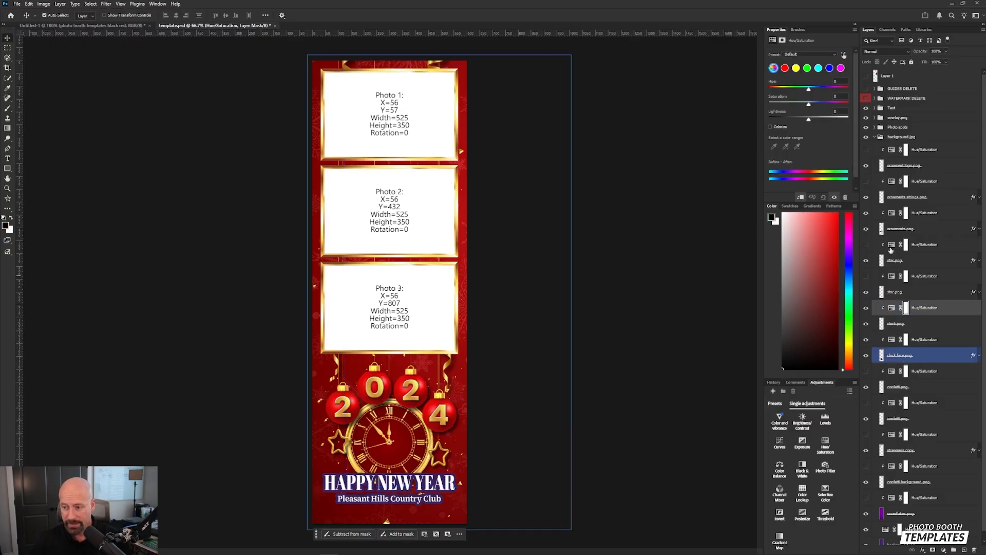
Colorize the gold clock rim and hands to silver with hue 0, saturation 5 and lightness +25.
left_click(778, 126)
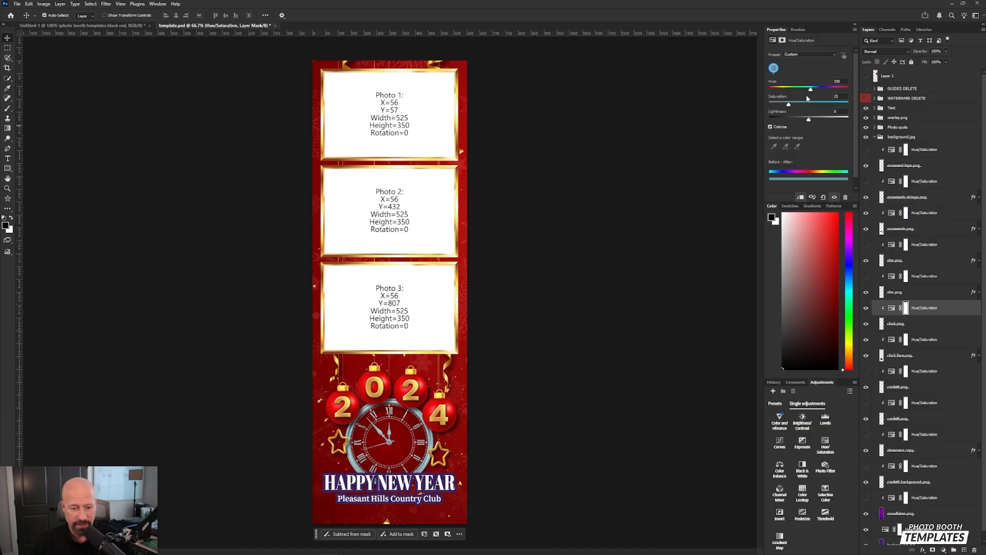
left_click_drag(810, 89, 770, 110)
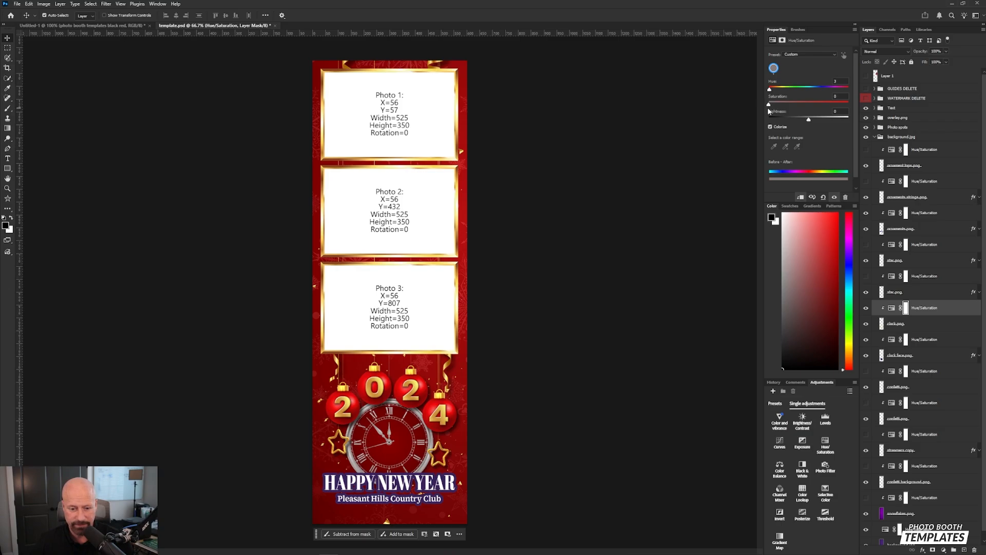
left_click_drag(810, 120, 820, 120)
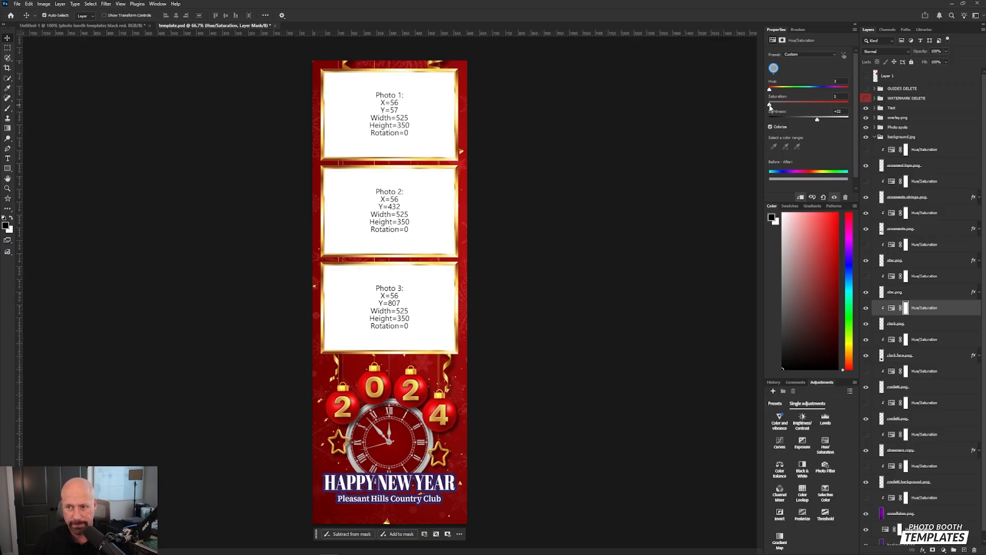
mouse_move(770, 108)
left_mouse_down()
mouse_move(791, 111)
mouse_move(774, 112)
left_mouse_up()
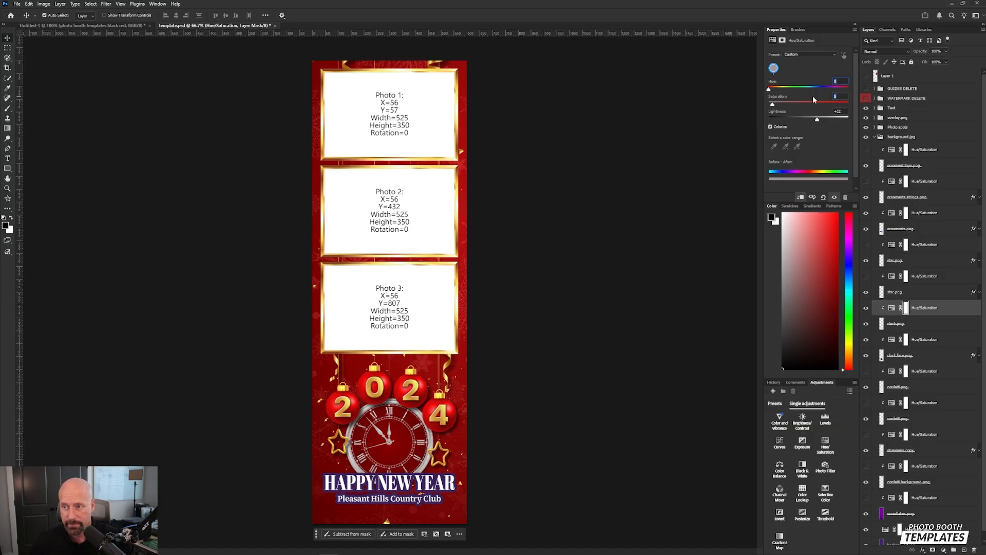
type("25")
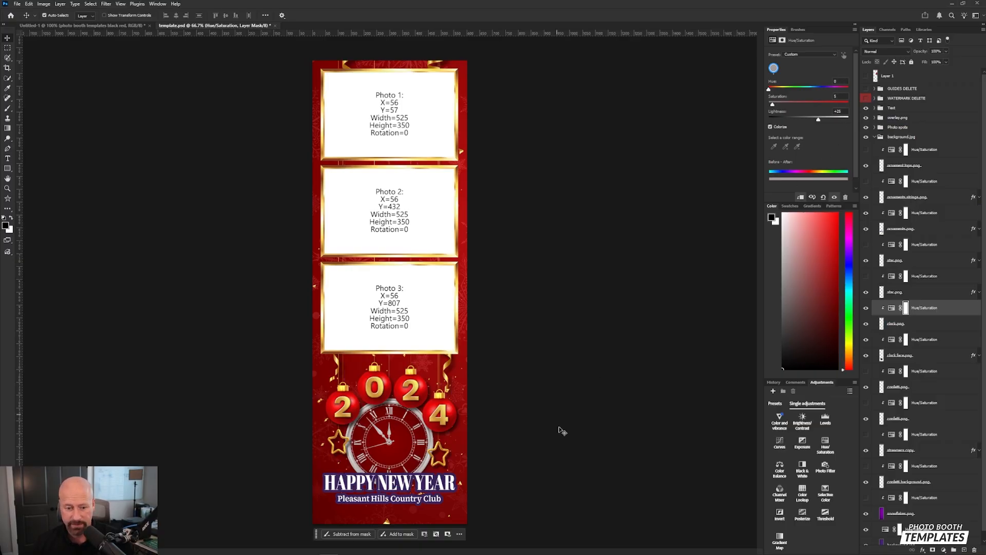
Pick the star to the right of the clock, and show and select the Hue/Saturation adjustment clipped to its layer.
left_click(443, 451)
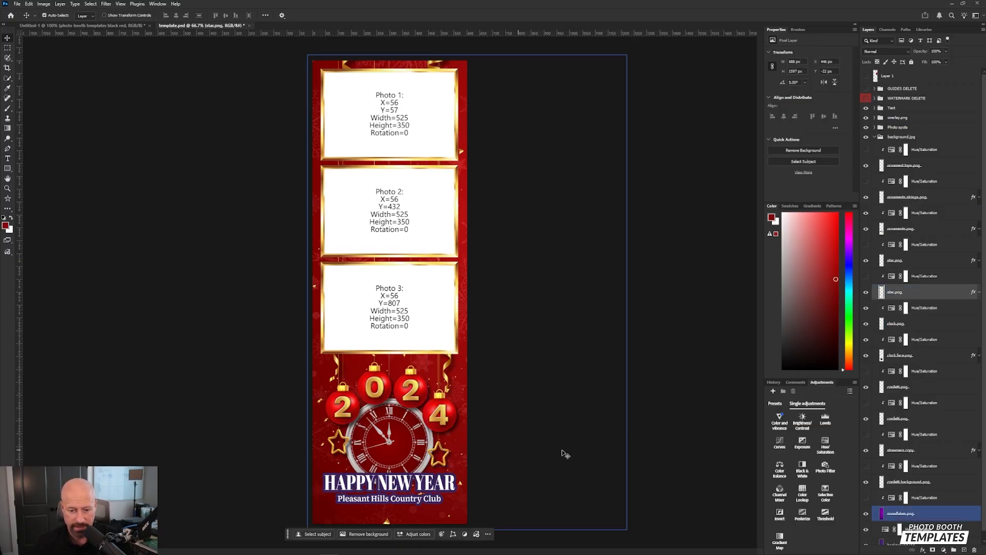
left_click(934, 426)
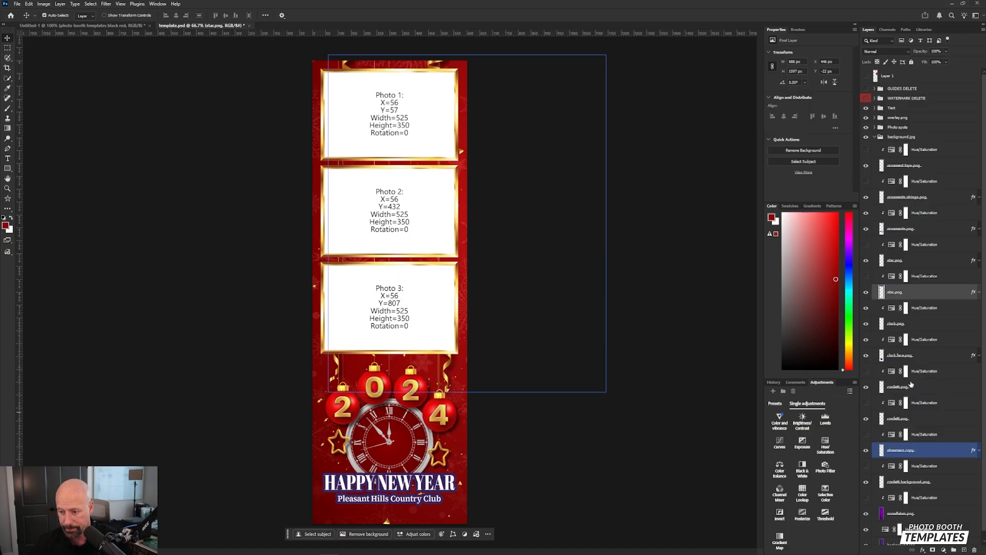
left_click(866, 277)
left_click(892, 279)
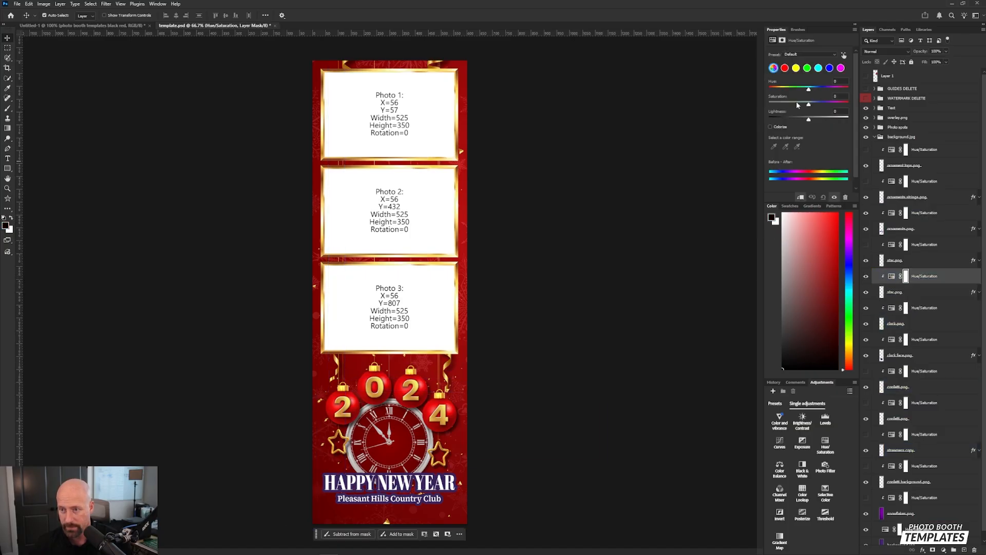
Colorize the star to the right of the clock to silver with hue 0, saturation 5 and lightness +25.
left_click(779, 127)
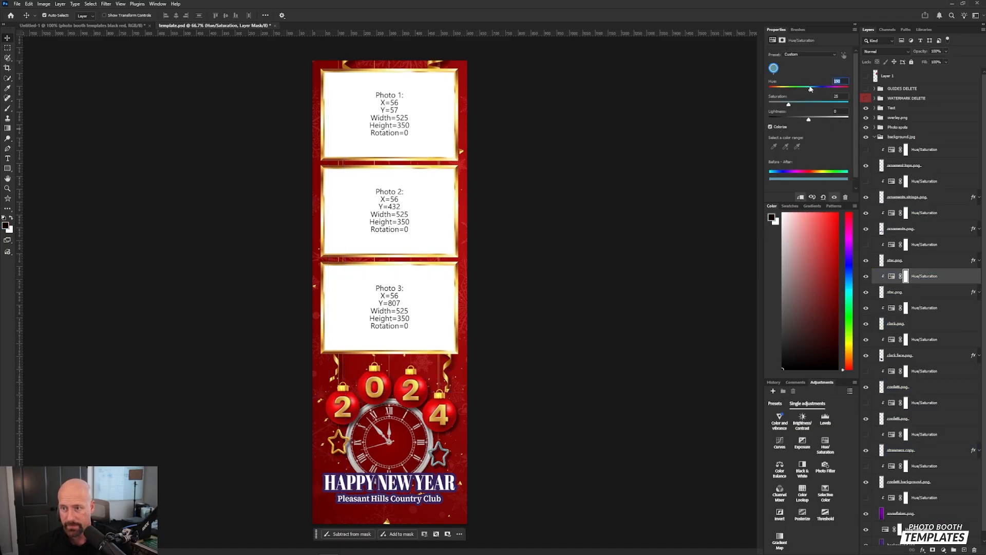
type("0")
key("Tab")
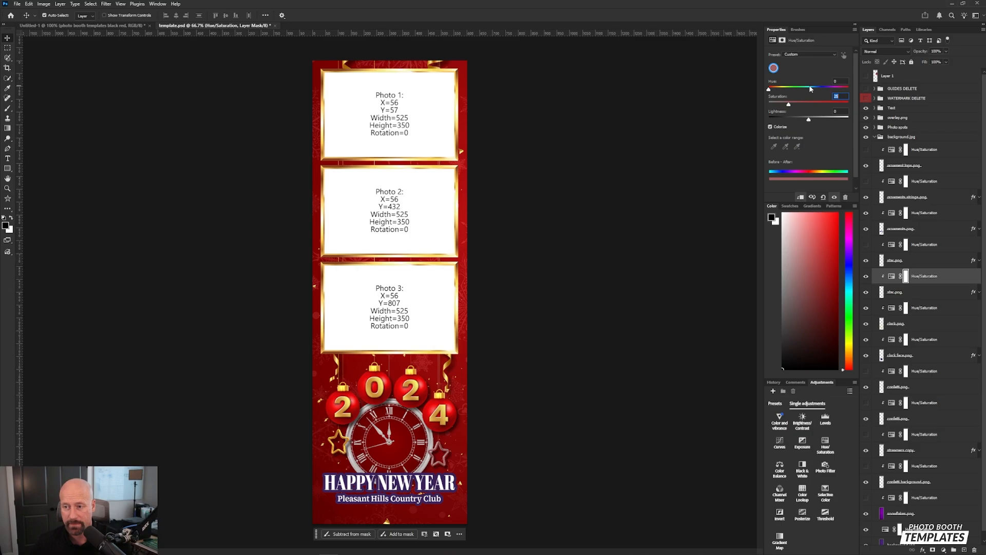
type("5")
key("Tab")
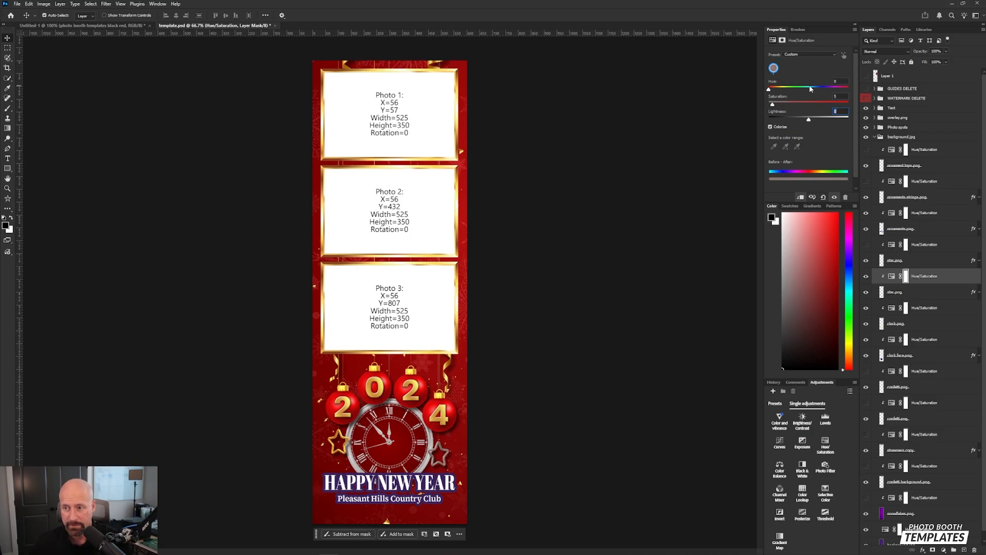
type("25")
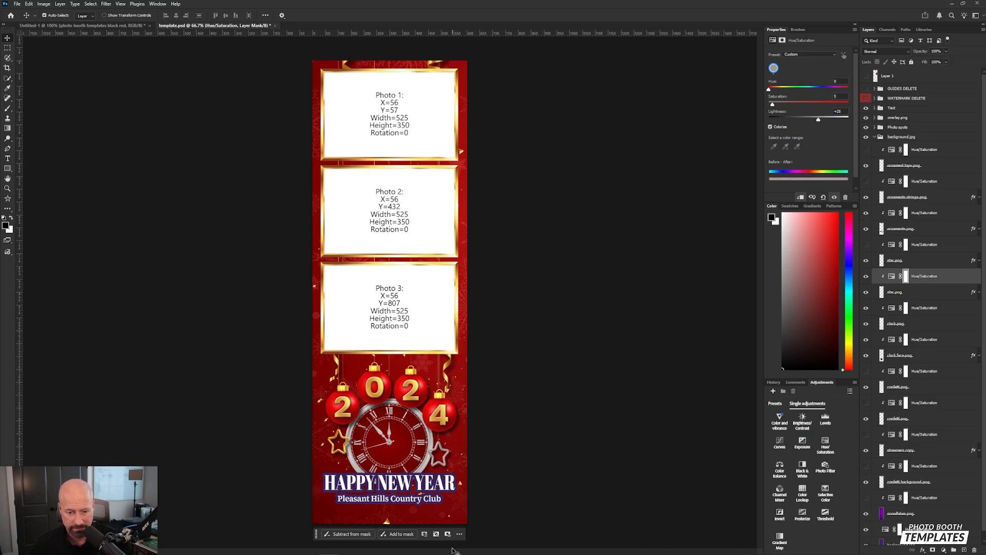
Colorize the star to the left of the clock to silver through its clipped Hue/Saturation adjustment, with hue 0, saturation 5 and lightness +25.
left_click(343, 451)
left_click(343, 455)
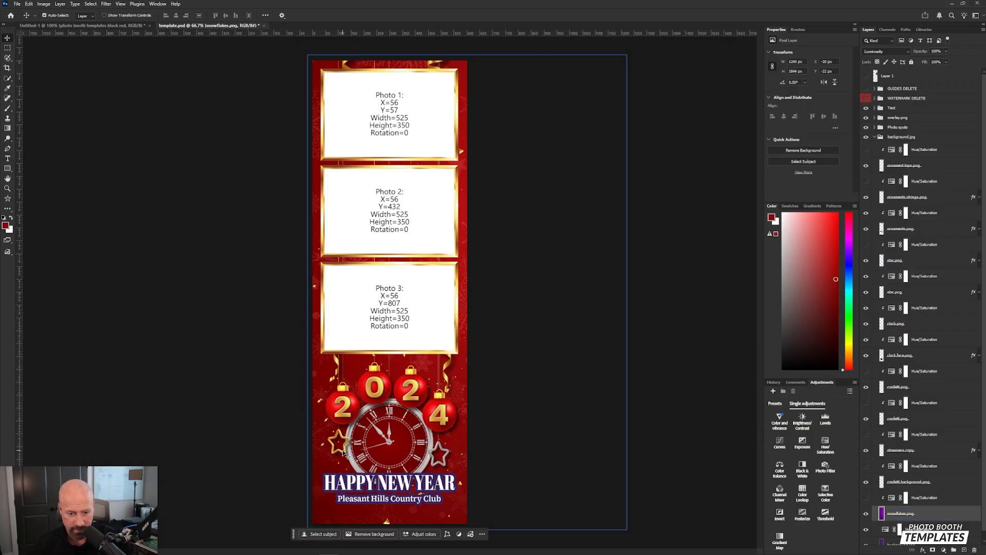
left_click(344, 454)
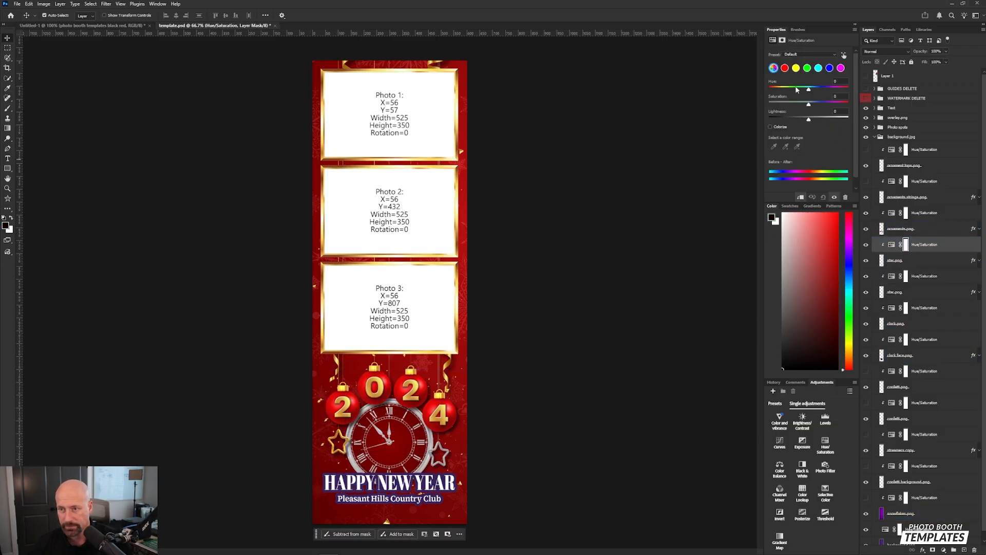
left_click(771, 127)
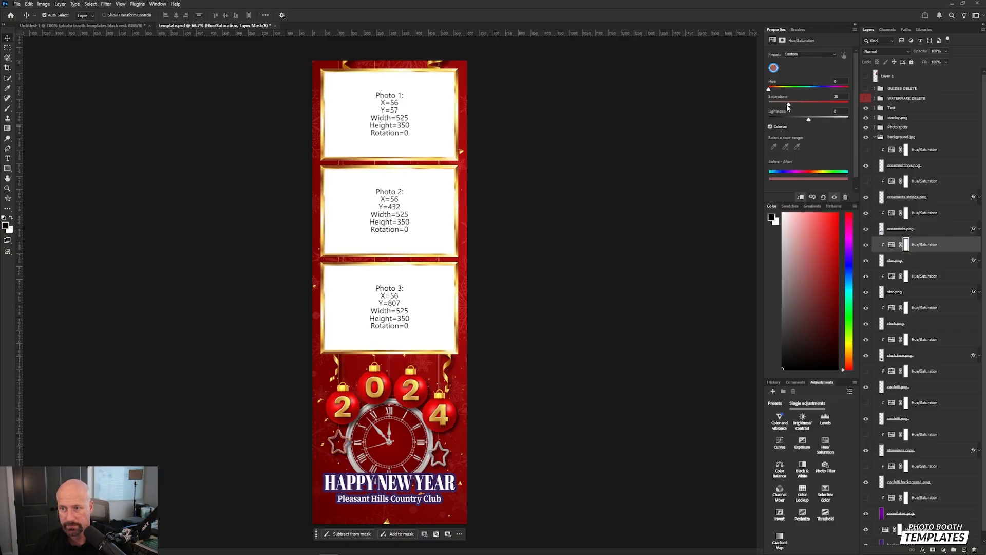
left_click_drag(788, 105, 775, 106)
left_click_drag(838, 97, 807, 99)
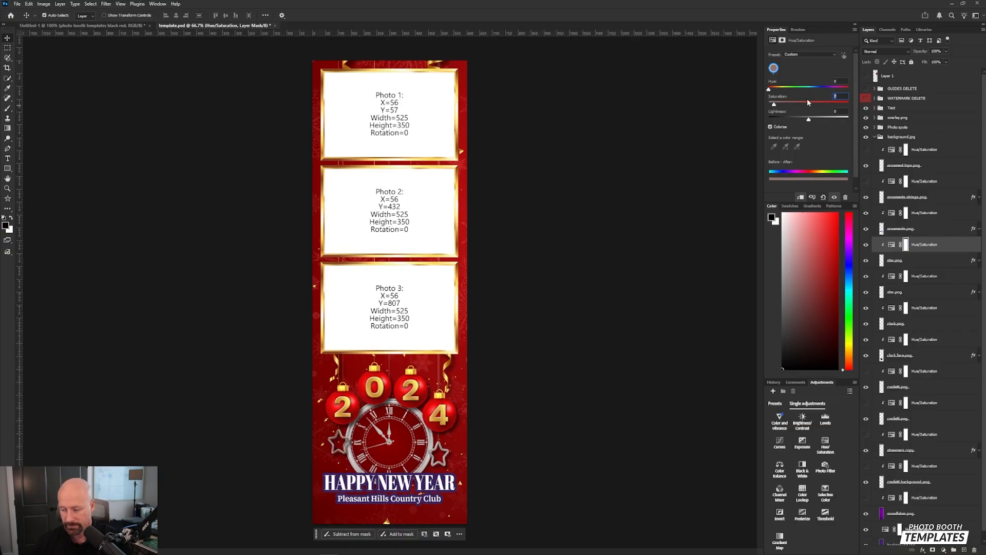
type("5")
key("Tab")
type("25")
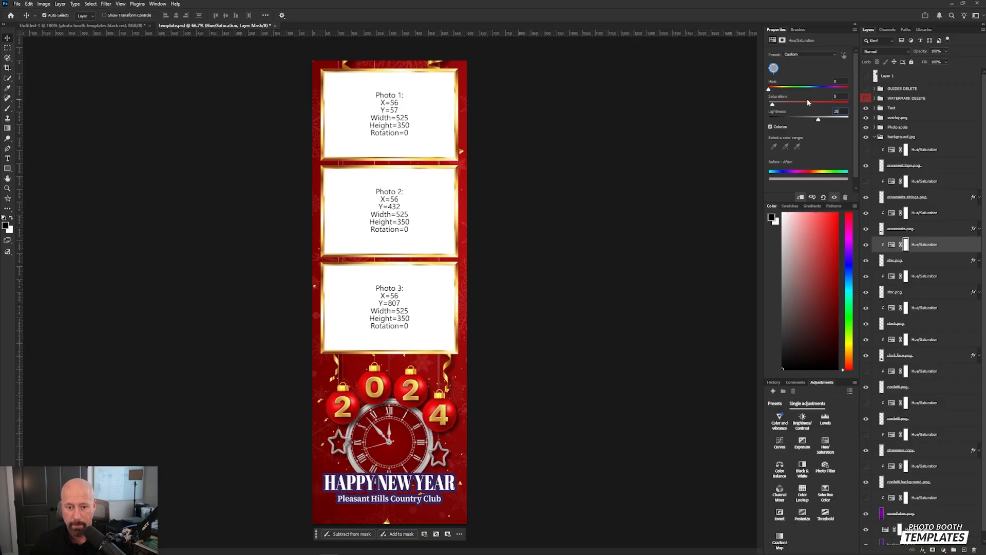
Show the Hue/Saturation adjustment clipped to the streamers copy layer and colorize it with hue 0, saturation 5 and lightness +25.
left_click(611, 346)
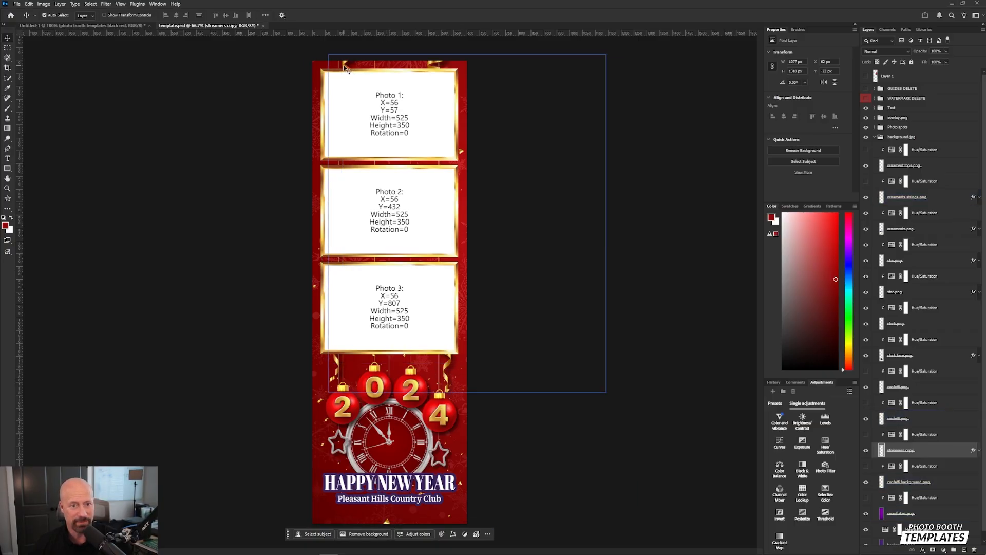
left_click(873, 435)
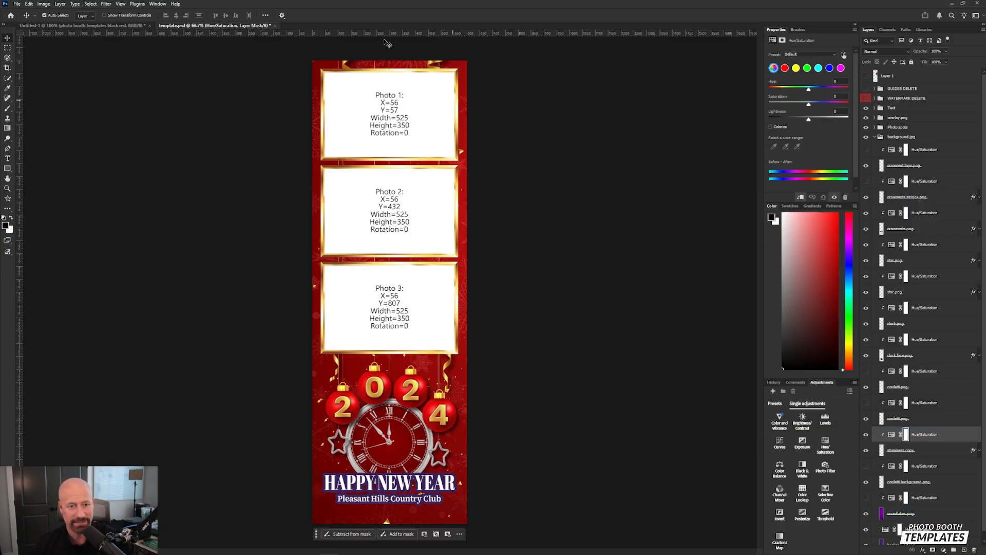
left_click(780, 127)
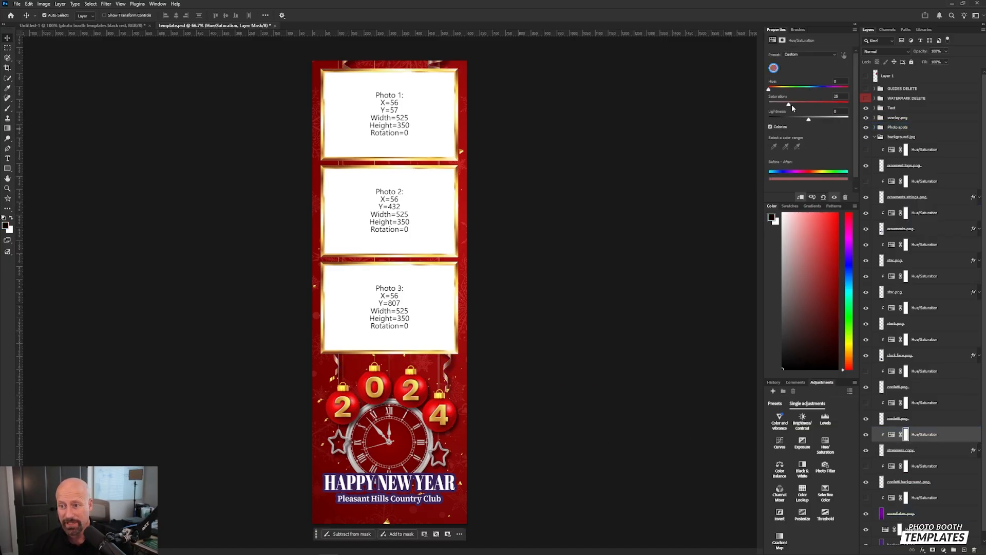
left_click(837, 96)
type("5")
key("Tab")
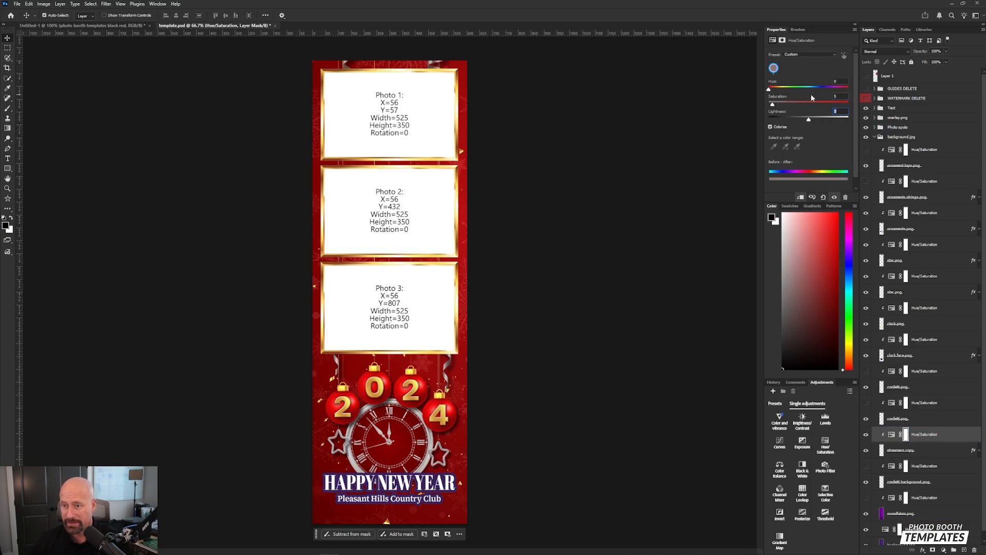
type("25")
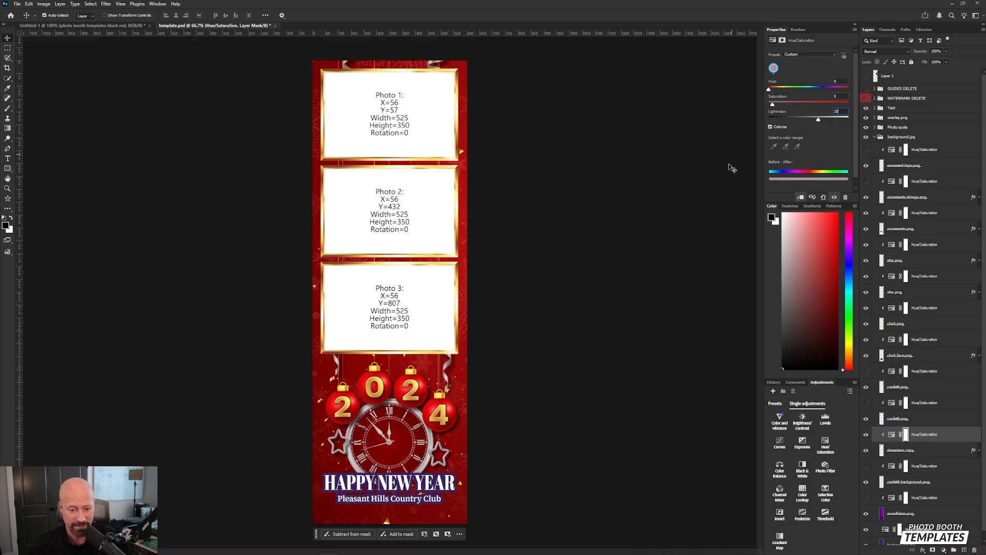
Show the Hue/Saturation adjustment clipped to the lower confetti.png layer and colorize it with hue 0, saturation 5 and lightness +25.
left_click(425, 401)
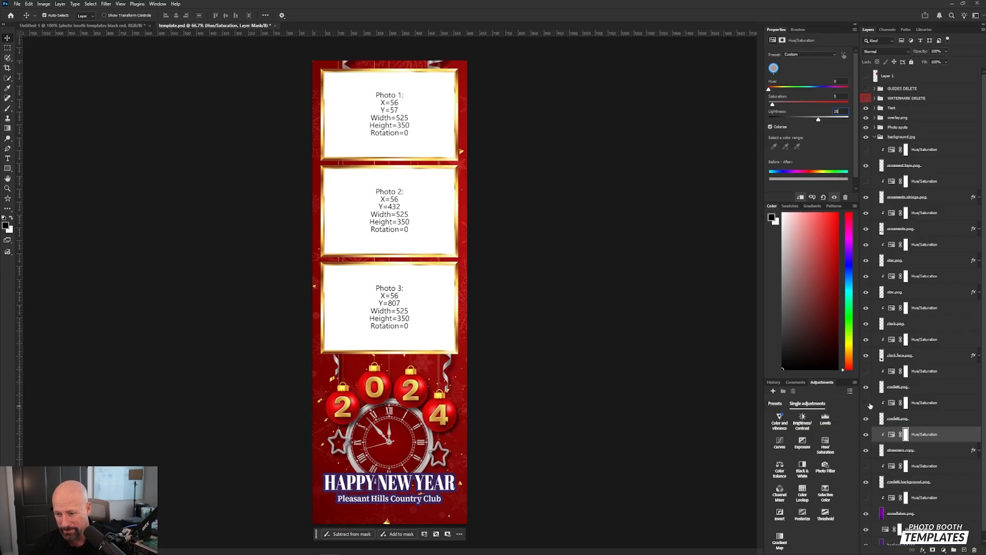
left_click(891, 404)
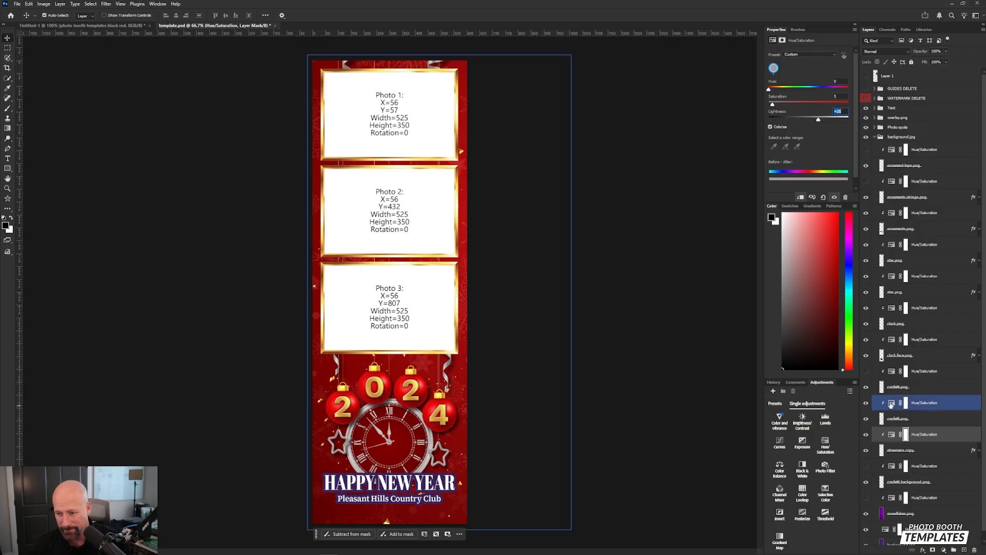
left_click(771, 127)
left_click_drag(839, 96, 825, 94)
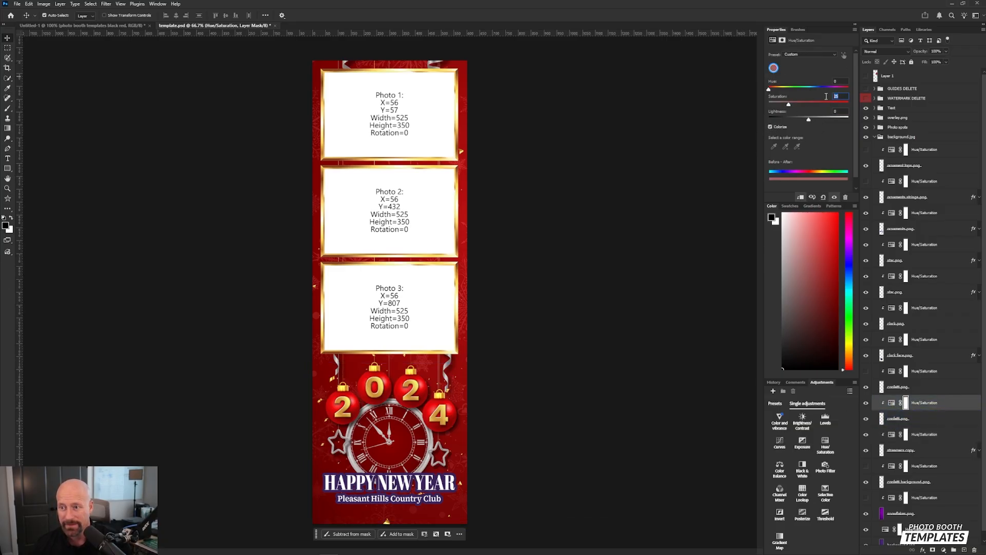
type("5")
key("Tab")
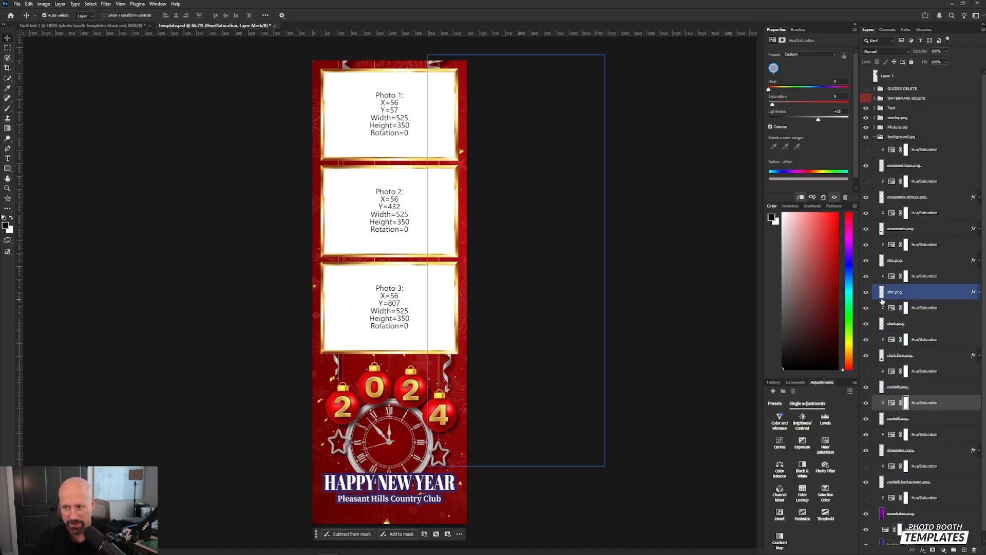
Check the ornament layers by toggling their visibility, and group the ornament tops and ornaments strings layers.
left_click(866, 168)
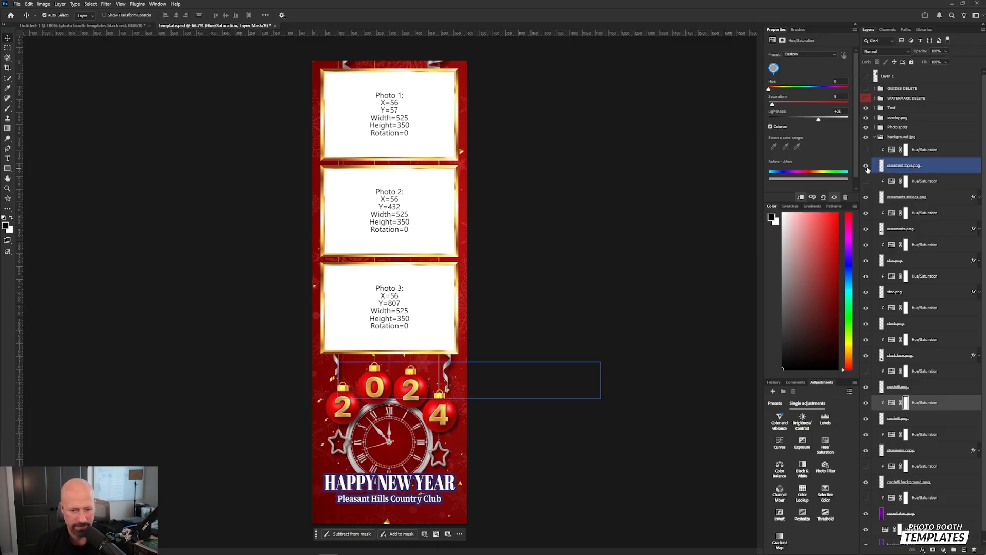
left_click(868, 167)
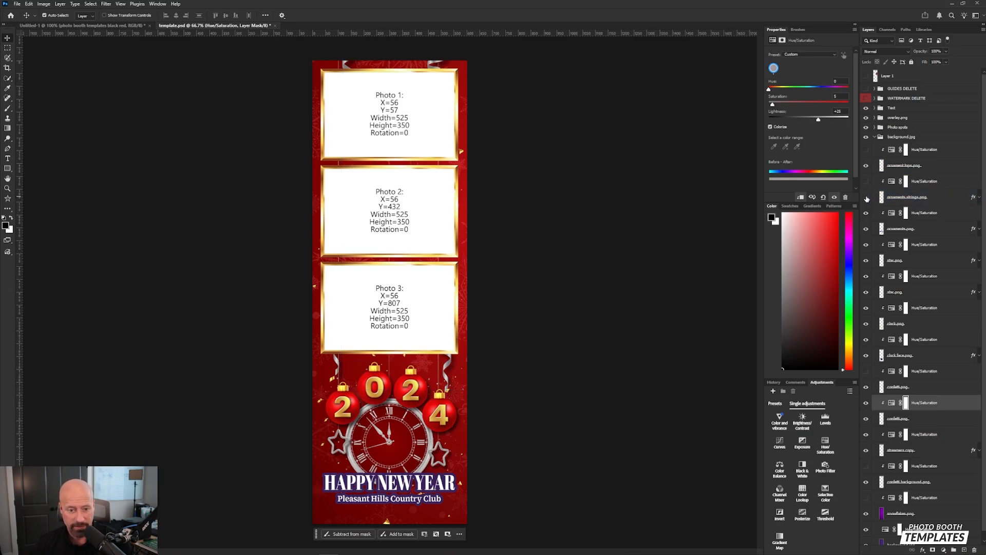
left_click(867, 230)
left_click(867, 229)
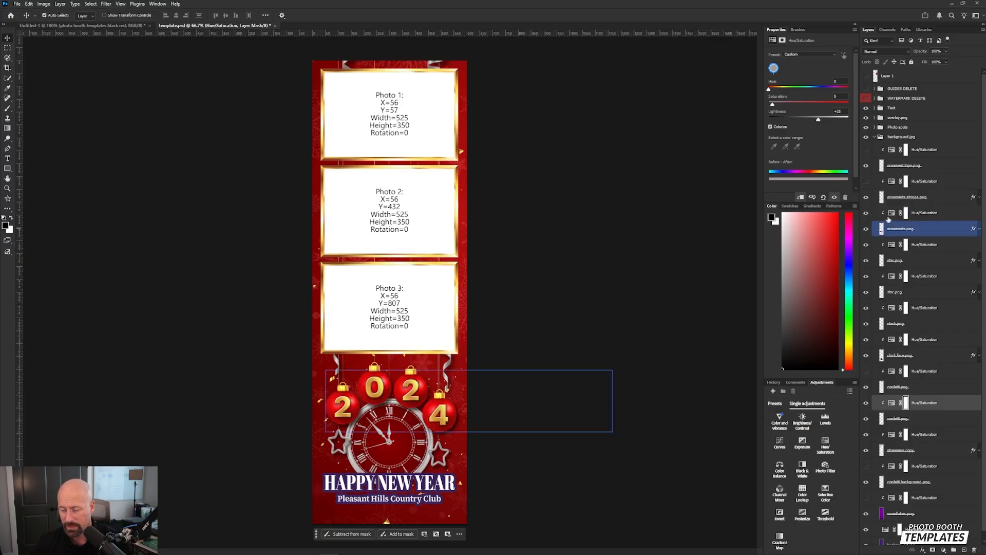
left_click(947, 201)
left_click(929, 169, "ctrl")
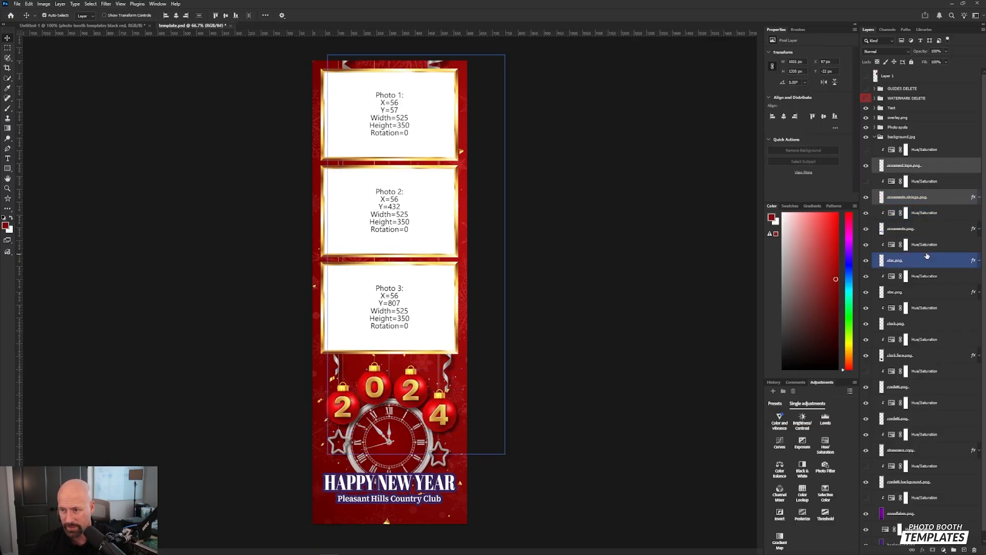
key("ctrl+g")
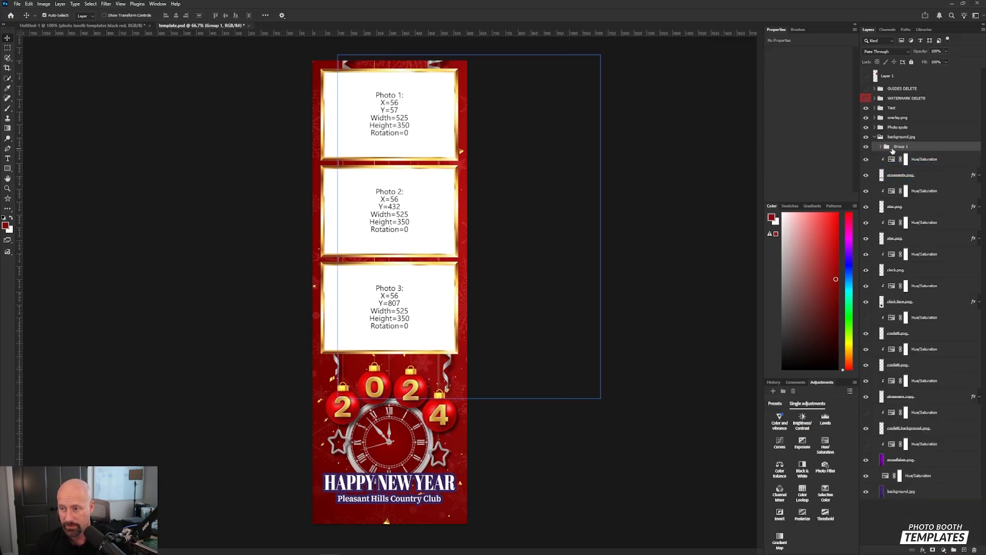
Clip a Hue/Saturation adjustment to Group 1 from directly above it, and delete the one between the ornament tops and strings layers.
left_click(881, 147)
mouse_move(932, 161)
left_mouse_down()
mouse_move(944, 159)
mouse_move(942, 145)
left_mouse_up()
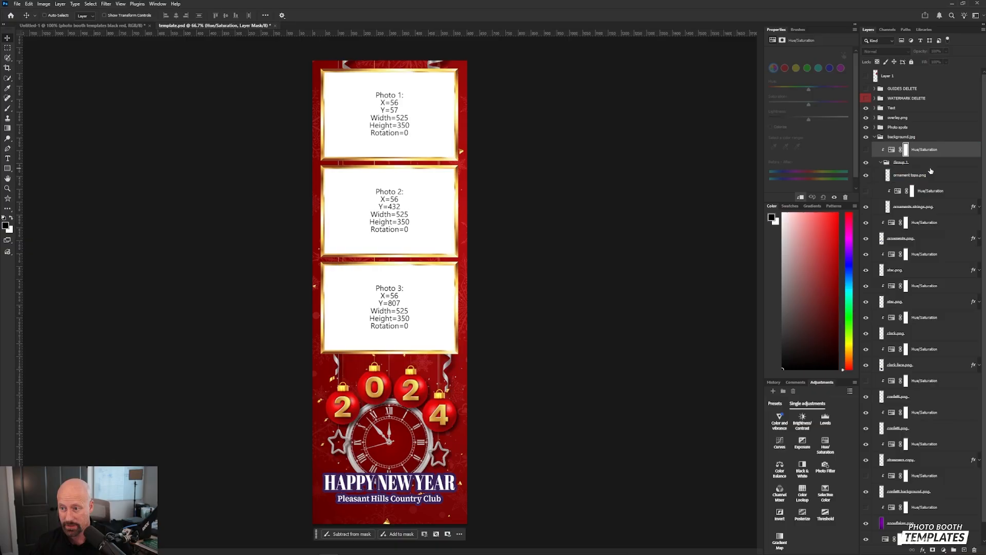
left_click(956, 193)
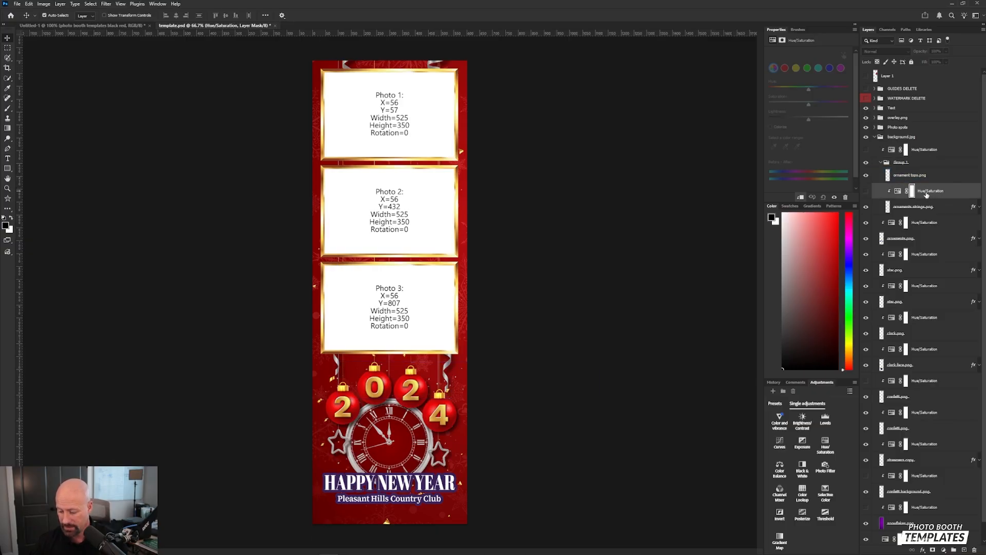
key("Delete")
key("Delete")
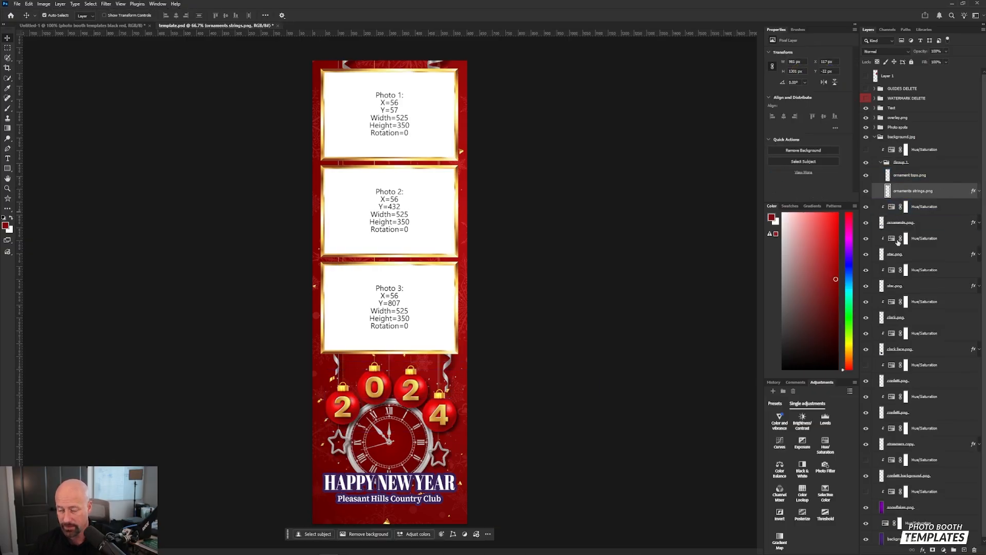
Toggle the visibility of the star, clock, clock face and confetti layers to identify what each one controls.
left_click(922, 255)
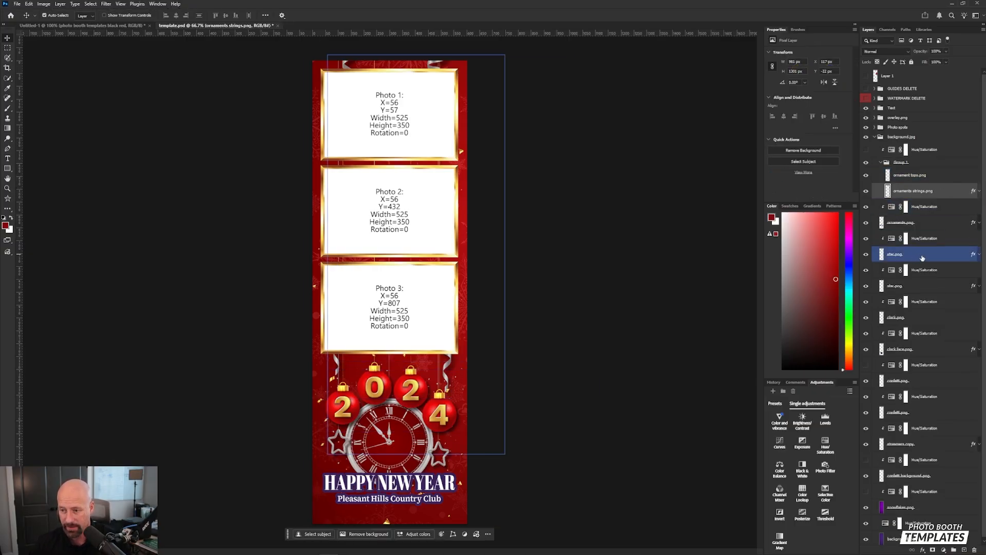
left_click(875, 269)
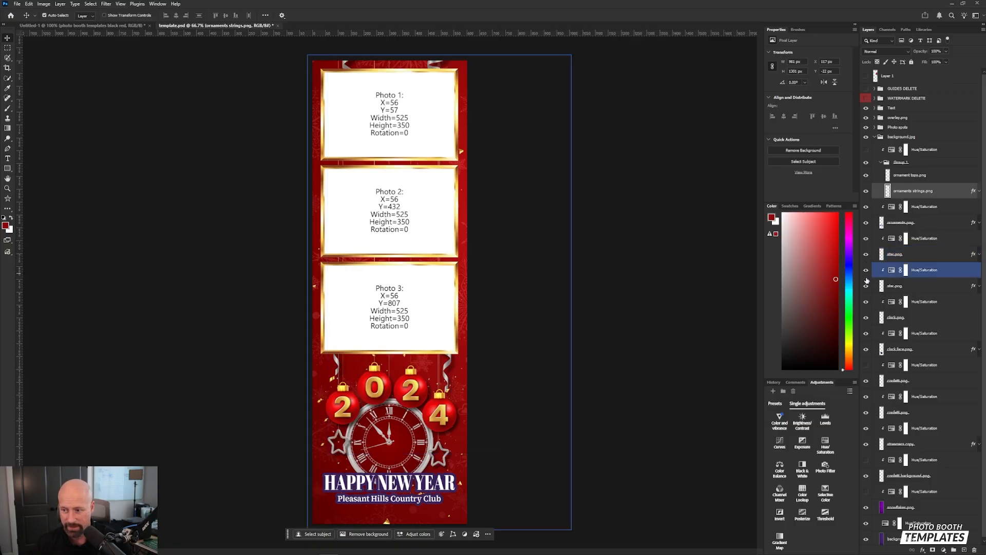
left_click(867, 283)
left_click(866, 287)
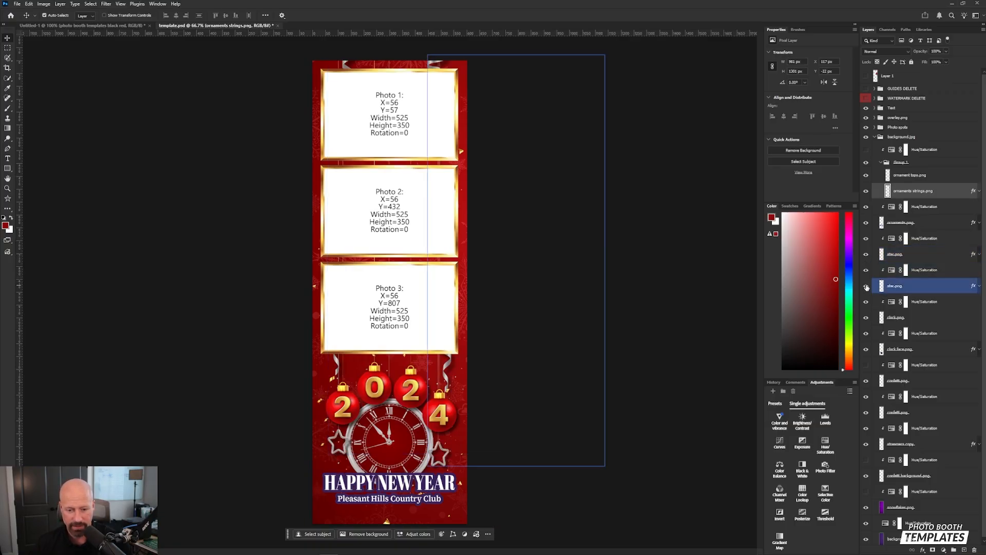
left_click(869, 315)
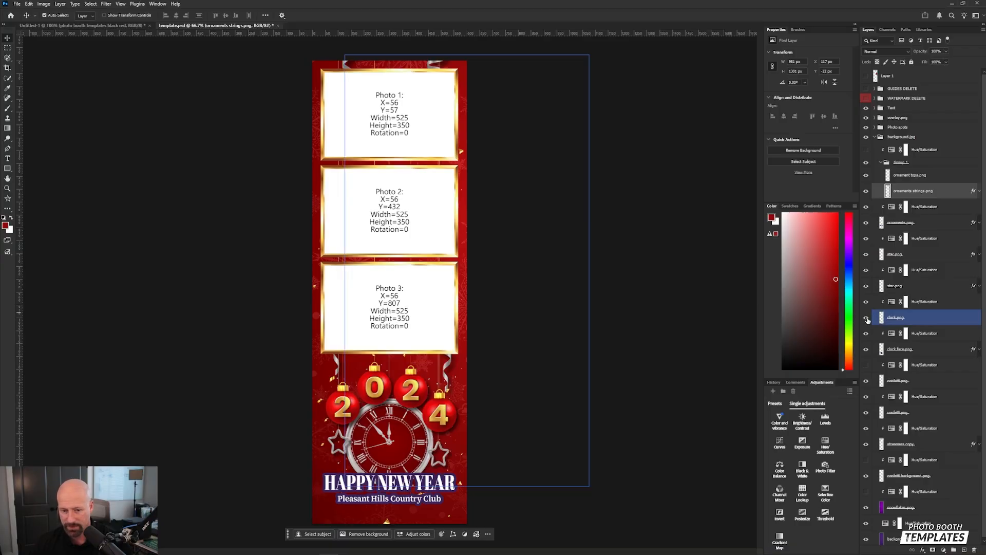
left_click(867, 318)
left_click(868, 319)
left_click(866, 351)
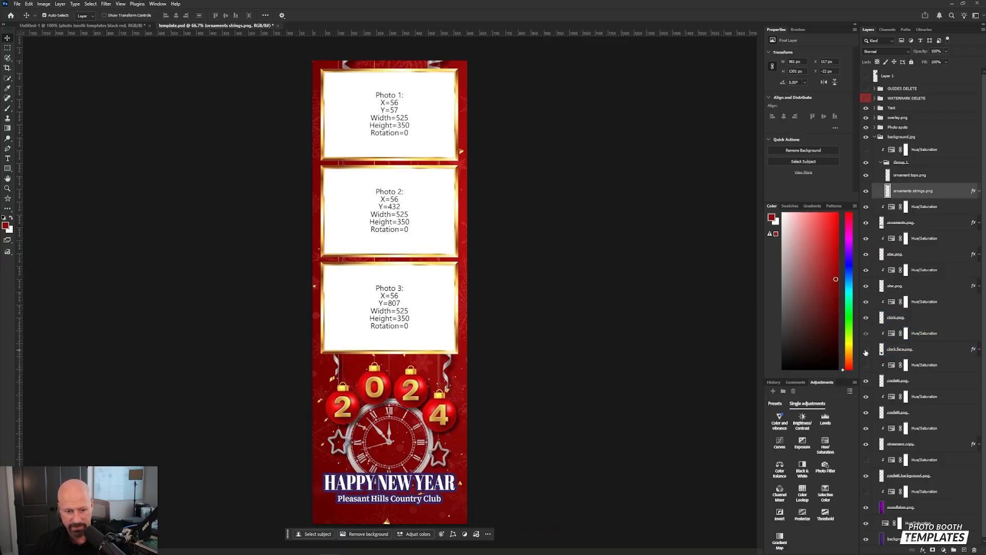
left_click(866, 351)
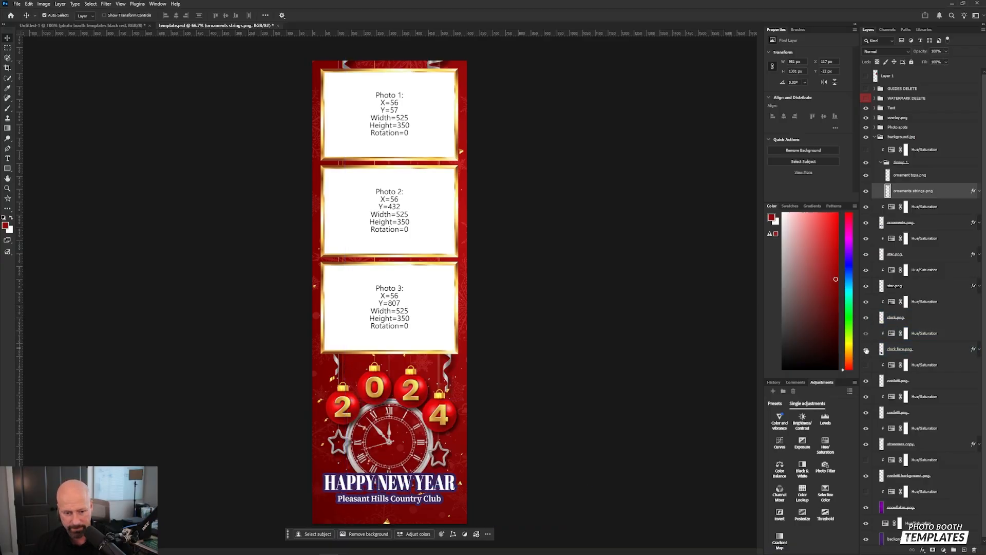
left_click(867, 400)
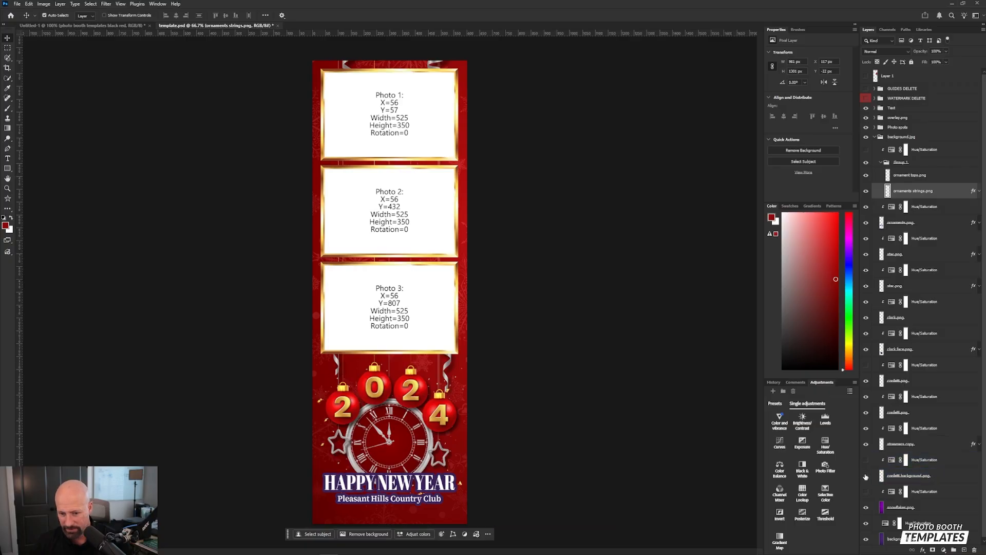
Move the confetti background.png layer into Group 1 below the ornaments strings layer, and check which elements the streamers and confetti layers control.
left_click_drag(938, 474, 919, 197)
left_click(887, 461)
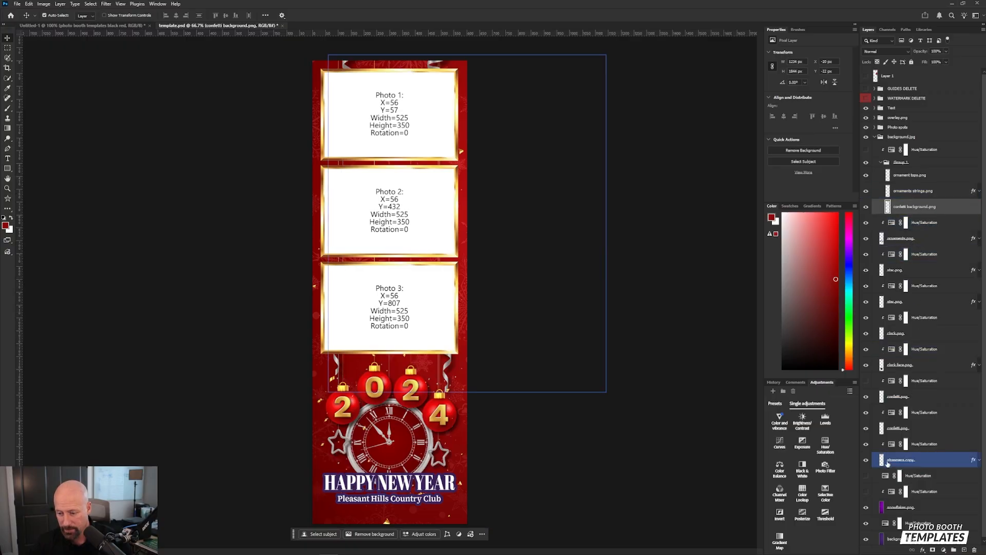
left_click(867, 460)
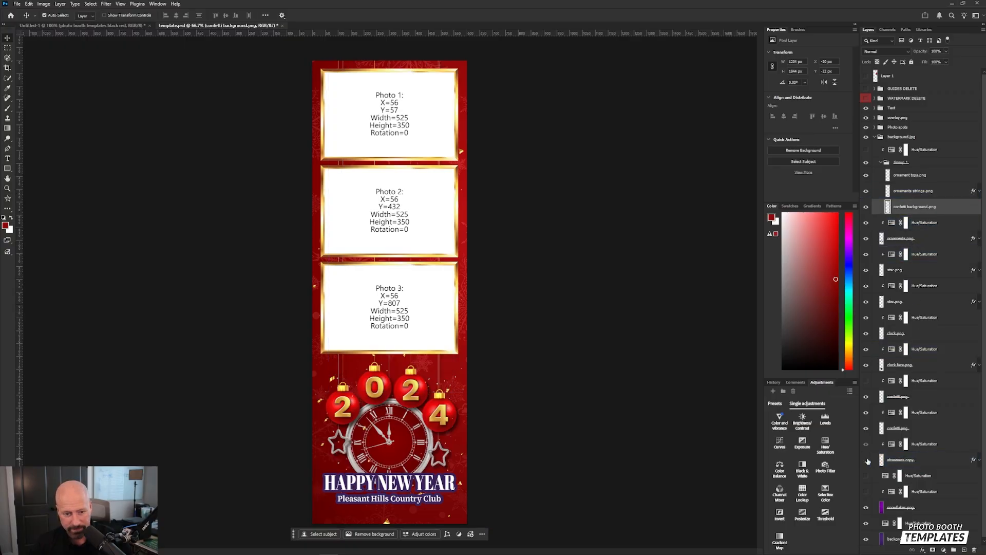
left_click(866, 460)
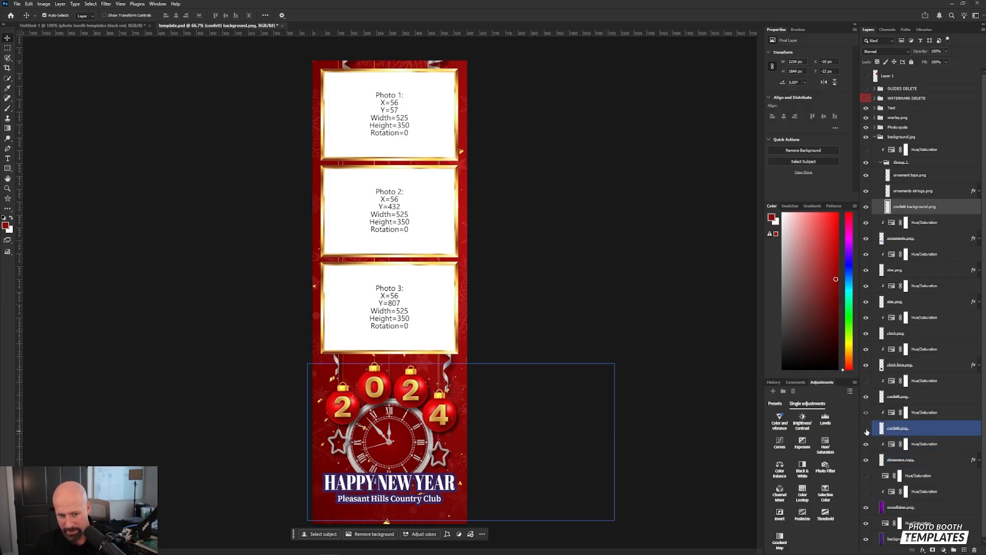
left_click(317, 289)
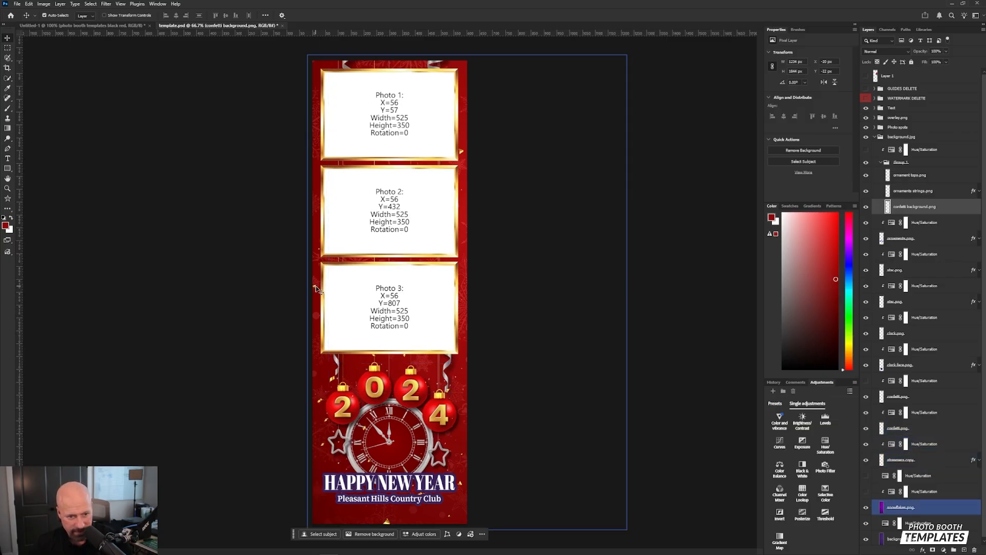
Expand the overlay.png group and toggle the frames layer's visibility to check which elements it controls.
left_click(913, 175)
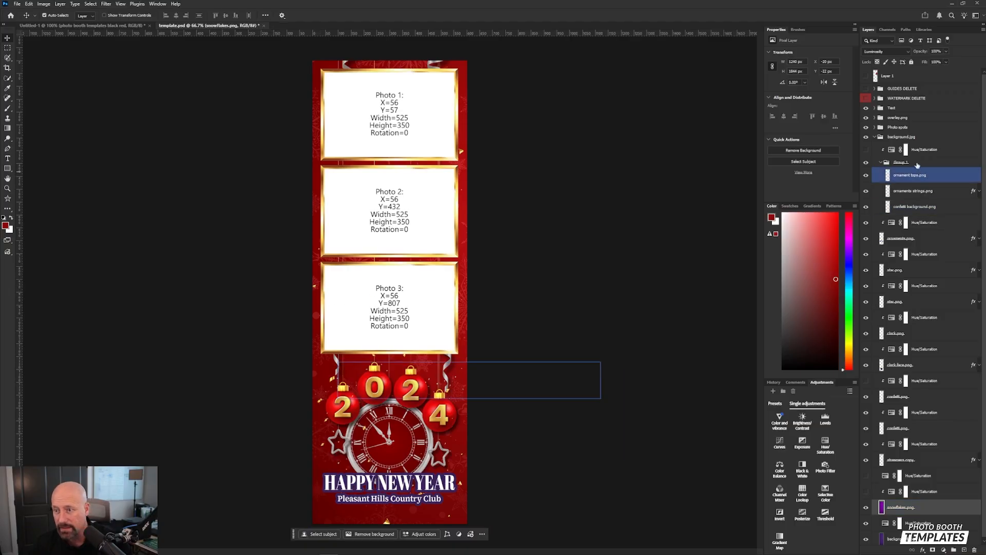
left_click(878, 118)
left_click(875, 118)
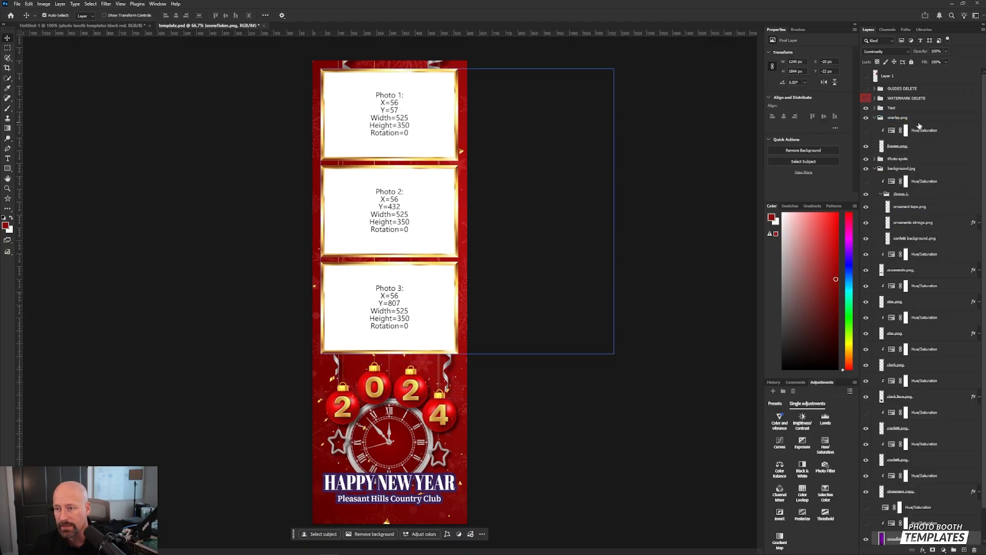
left_click(894, 146)
left_click(867, 147)
left_click(867, 147)
left_click(867, 147)
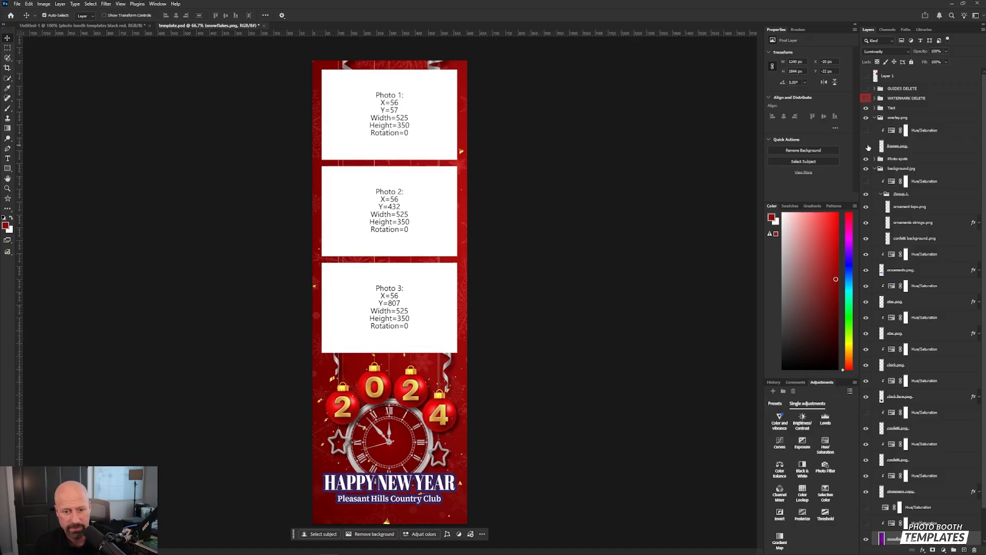
left_click(867, 147)
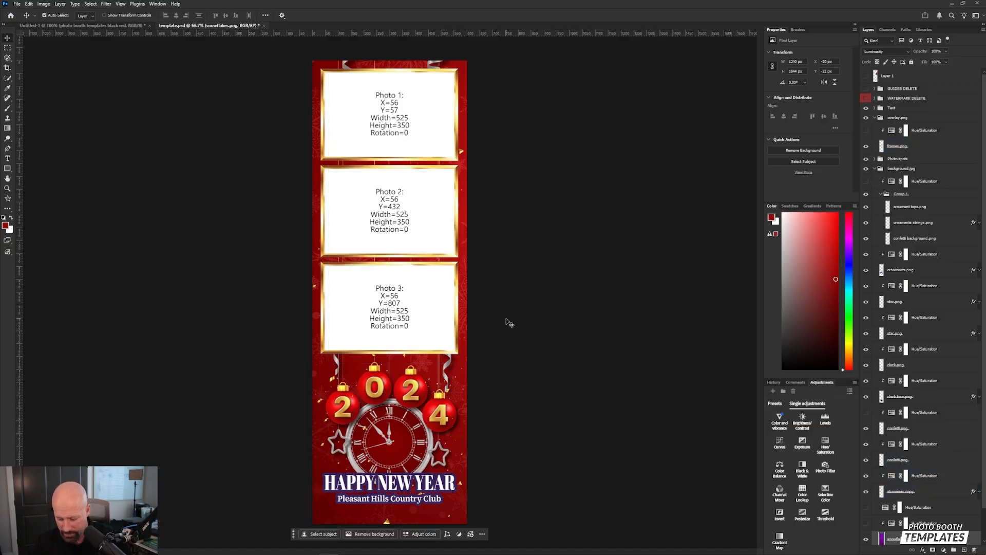
Examine the confetti beside the third photo frame up close, toggling the confetti background.png layer to check what it controls.
key("ctrl+plus")
key("ctrl+plus")
key("ctrl+plus")
left_click_drag(308, 304, 548, 334)
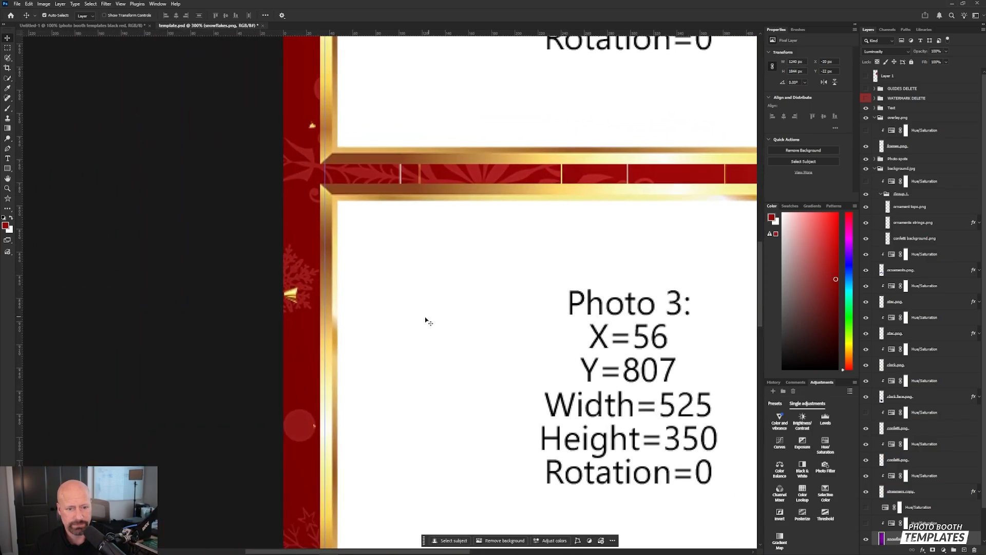
left_click(291, 297)
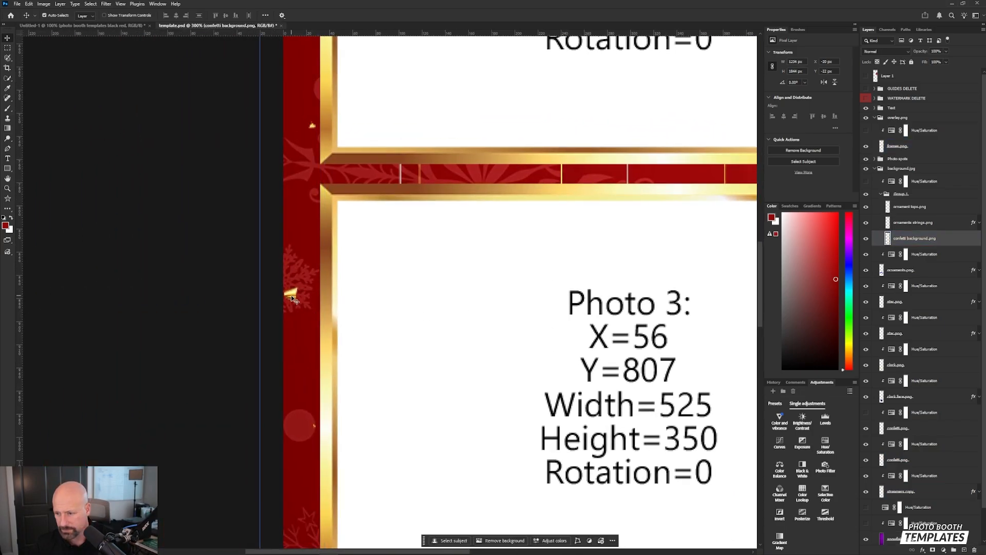
left_click(867, 239)
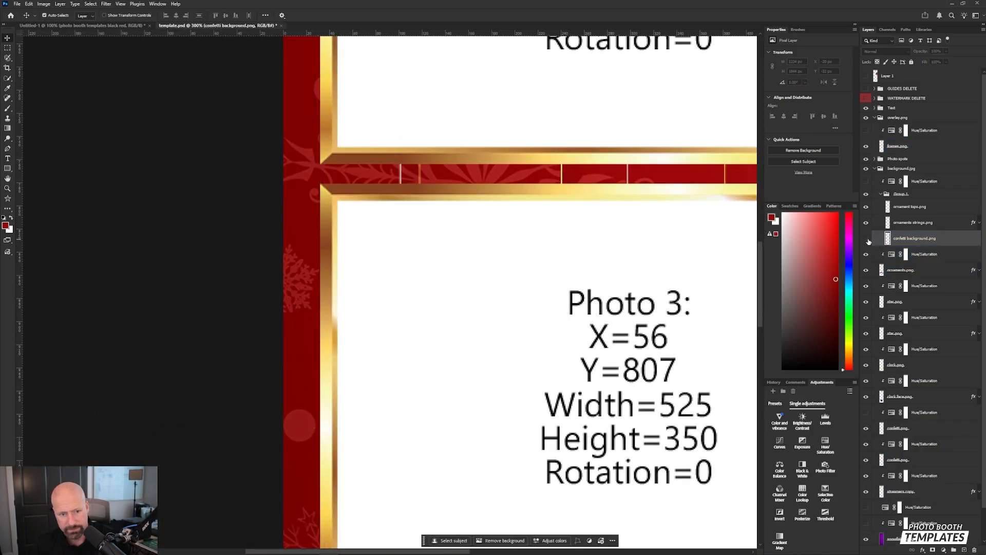
left_click(867, 239)
left_click(867, 240)
left_click(867, 239)
Rename the Group 1 layer group as MY GROUP.
left_click(880, 205)
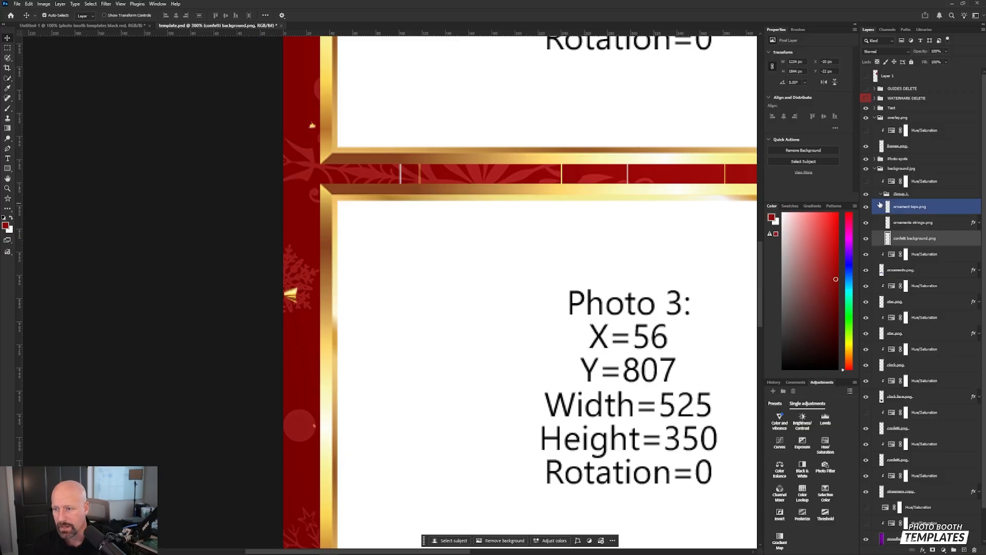
left_click(894, 197)
double_click(900, 193)
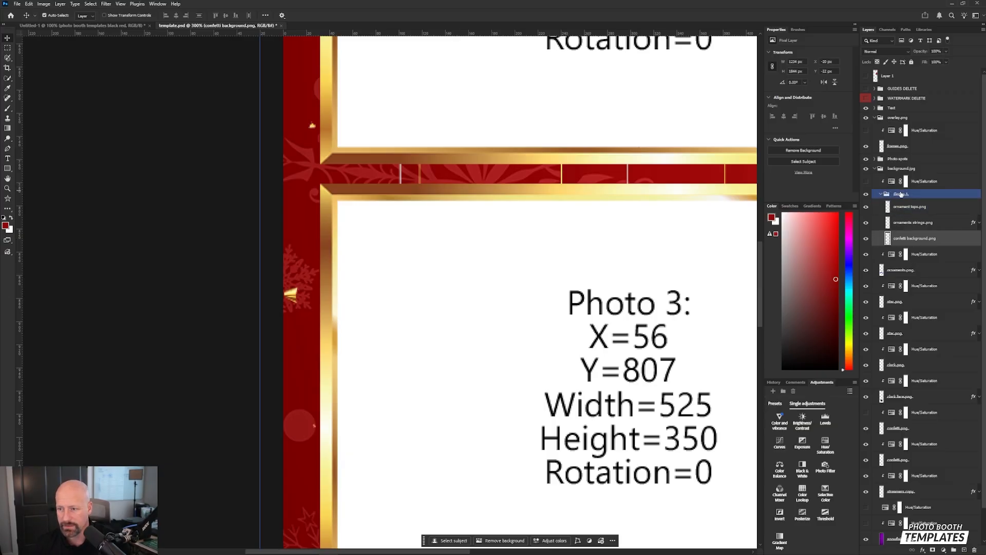
type("o")
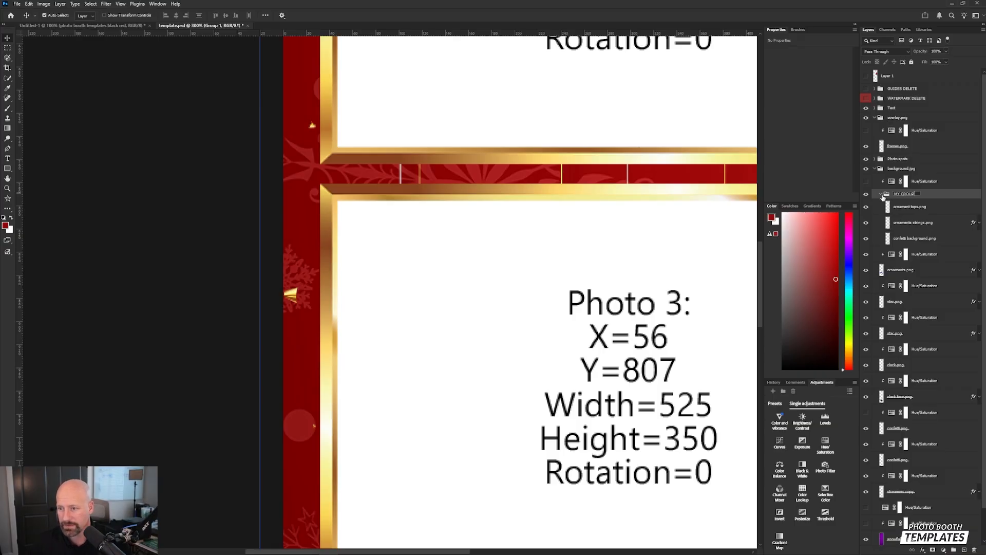
key("Return")
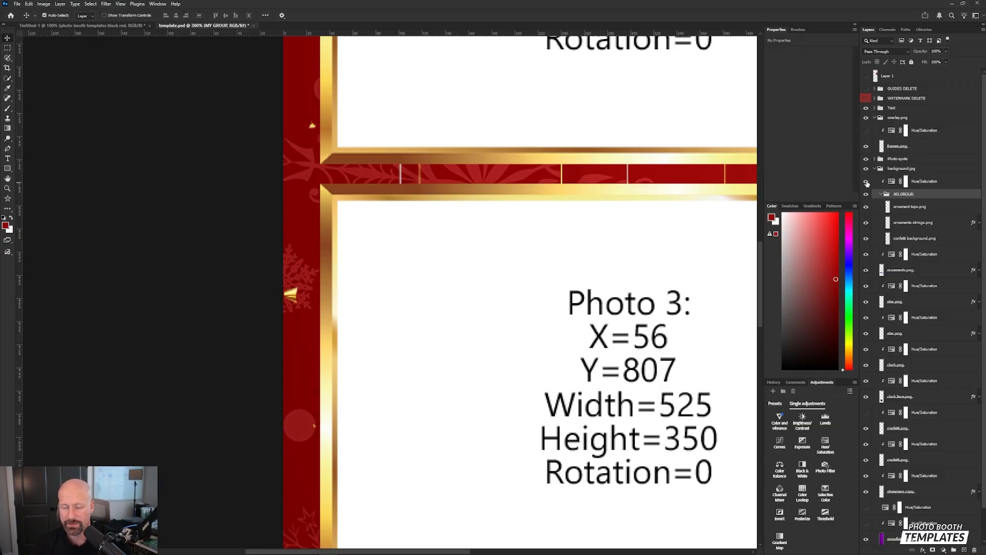
Enable the Hue/Saturation adjustment above MY GROUP and colorize it with saturation 5 and lightness +25.
left_click(889, 182)
left_click(893, 184)
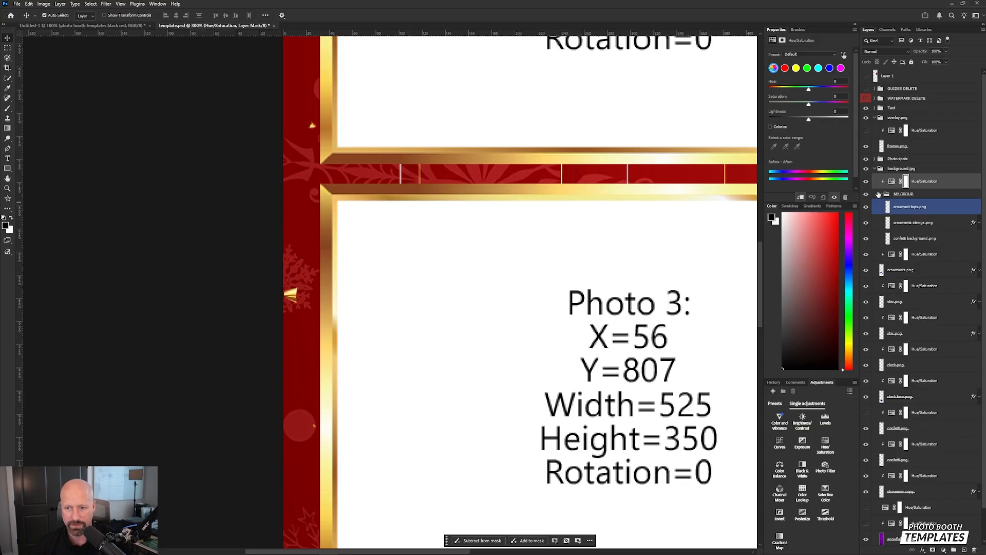
left_click(783, 126)
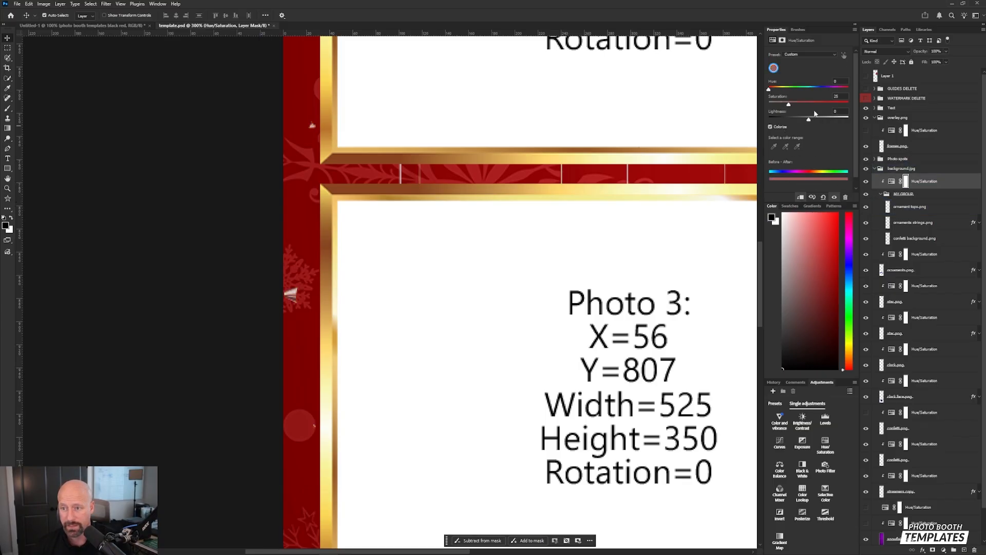
left_click_drag(841, 96, 783, 147)
type("5")
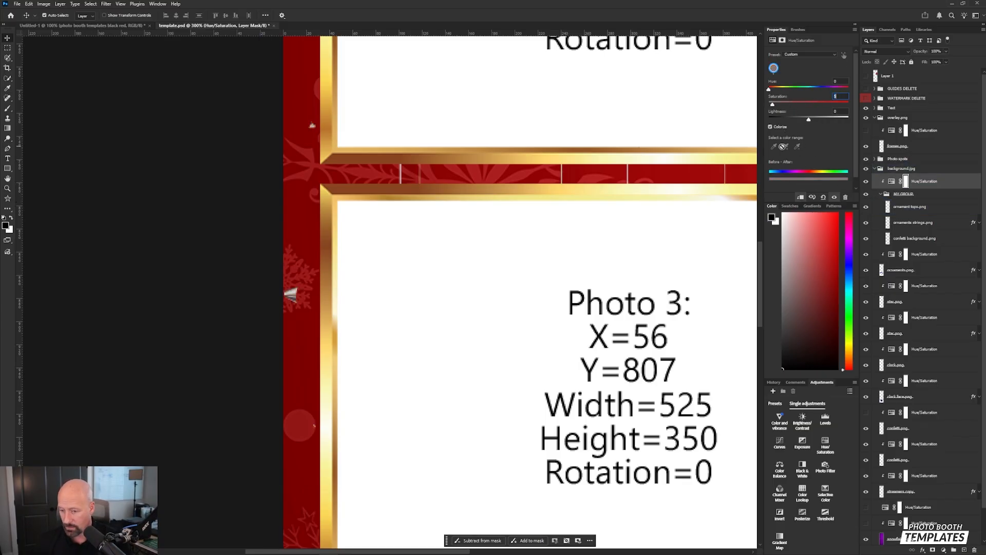
type("25")
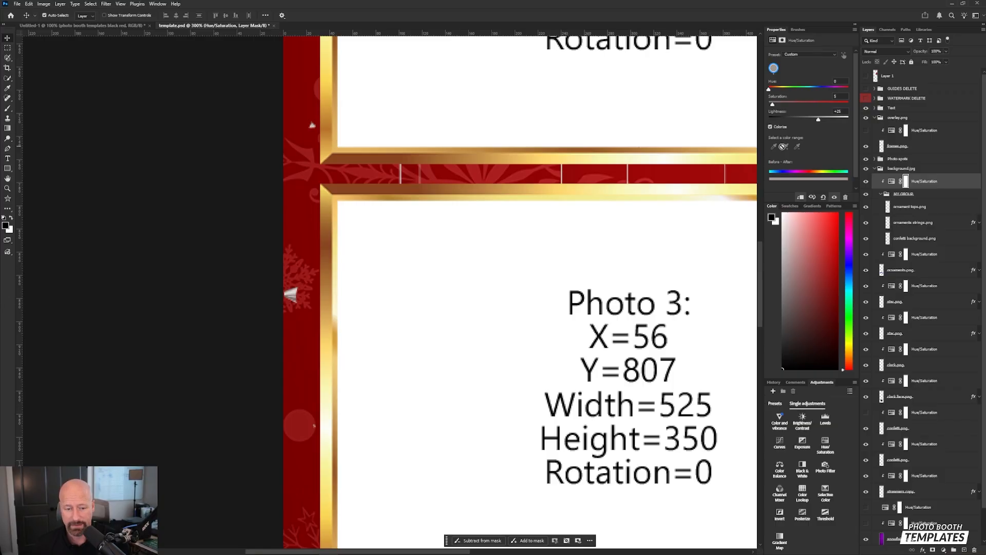
Pick the gold confetti beside the clock and move its confetti.png layer into MY GROUP, directly above confetti background.png.
key("ctrl+0")
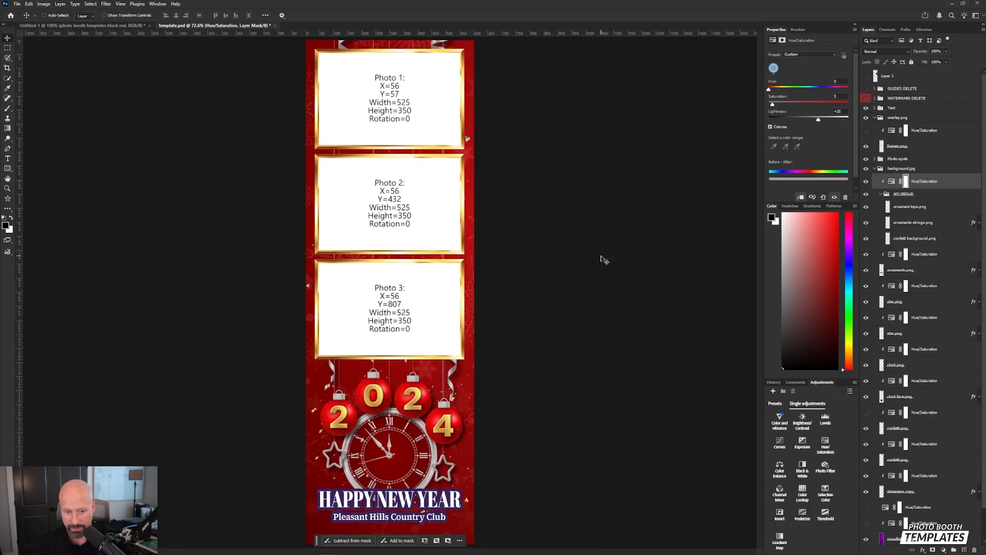
left_click(316, 458, "ctrl")
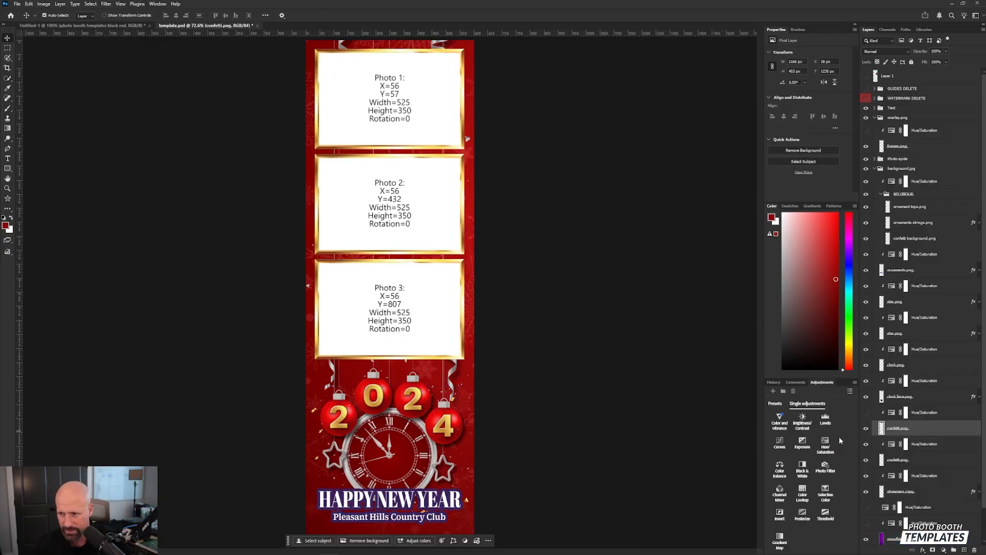
left_click_drag(922, 430, 896, 236)
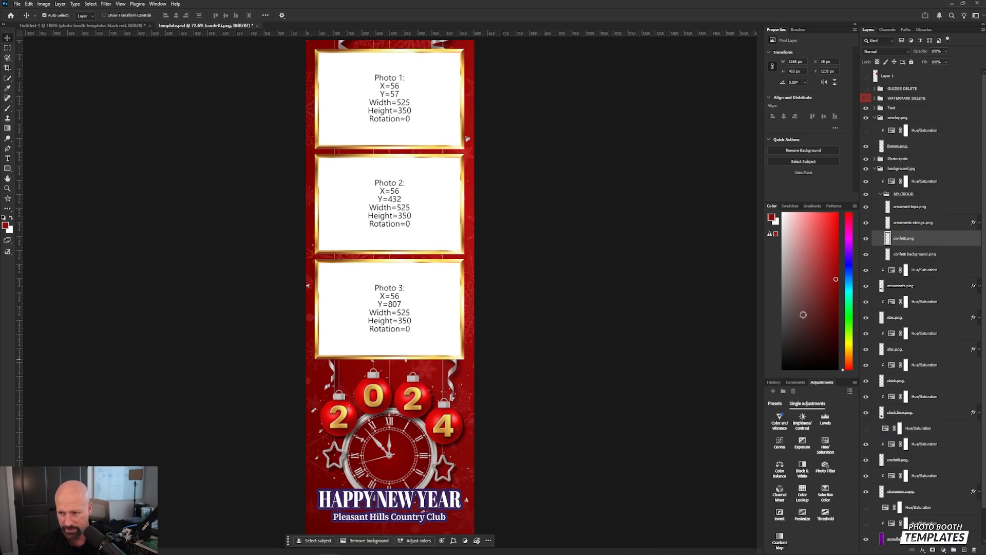
left_click(882, 170)
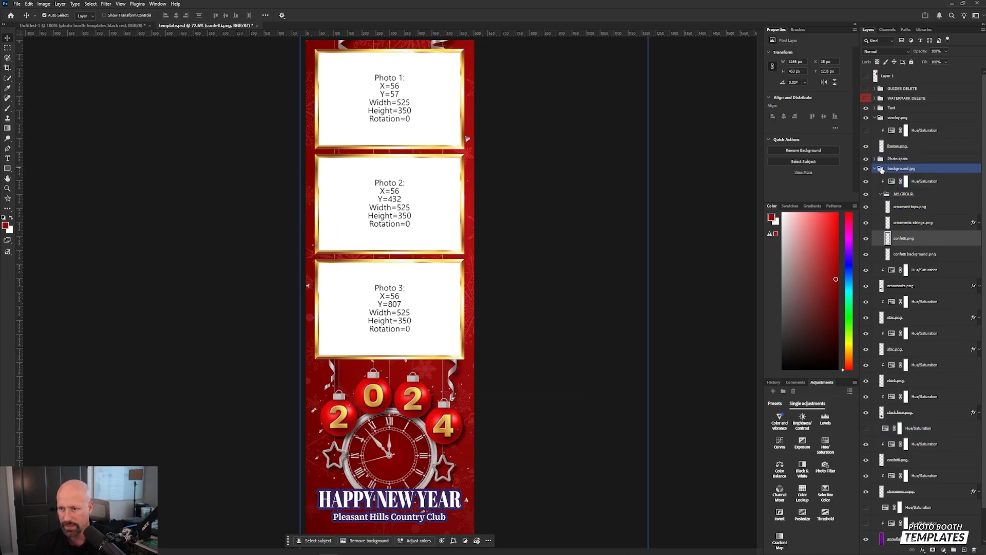
Enable the photo frames' Hue/Saturation adjustment, colorize it with saturation 5 and lightness +25, and collapse the overlay.png group.
left_click(872, 132)
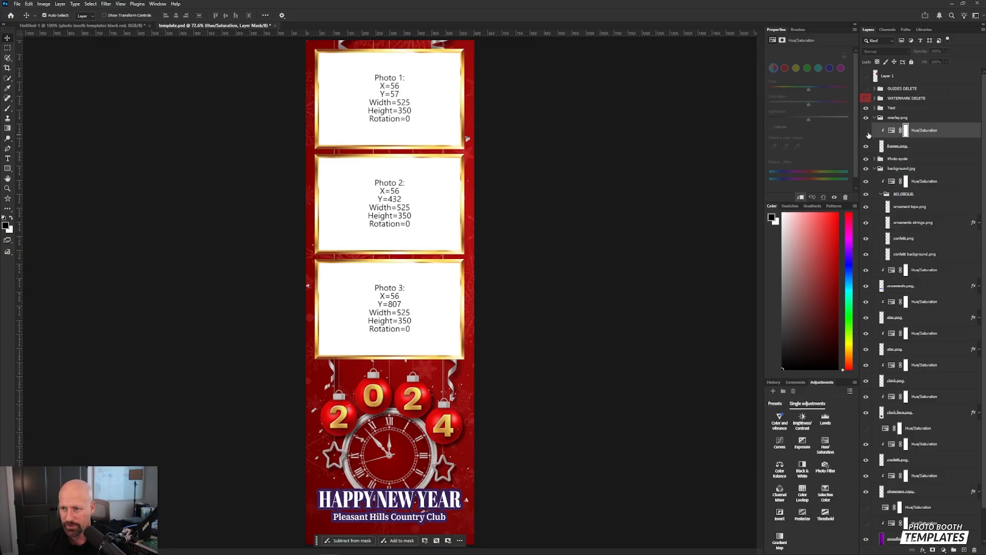
left_click(867, 132)
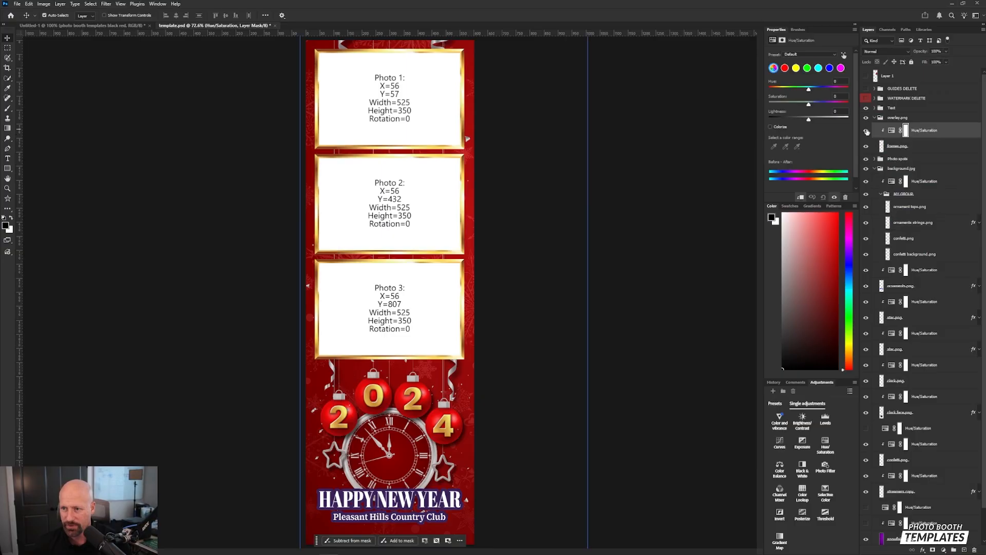
left_click(781, 127)
left_click_drag(789, 104, 788, 106)
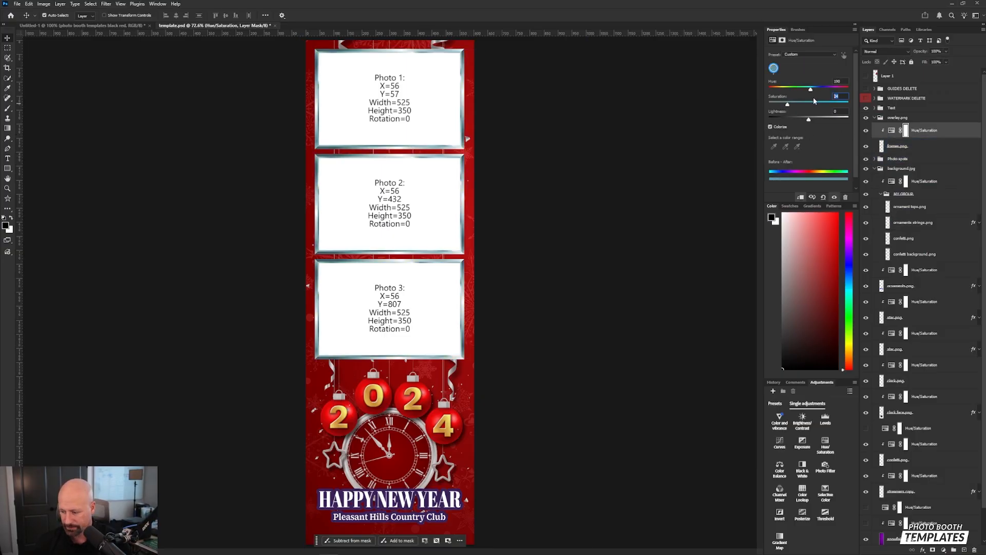
type("25")
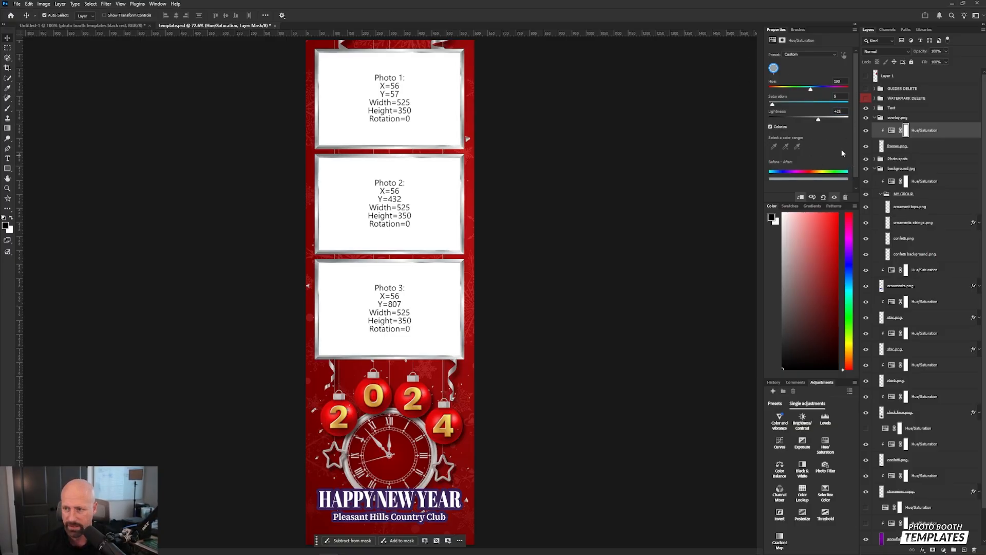
left_click(896, 117)
left_click(875, 117)
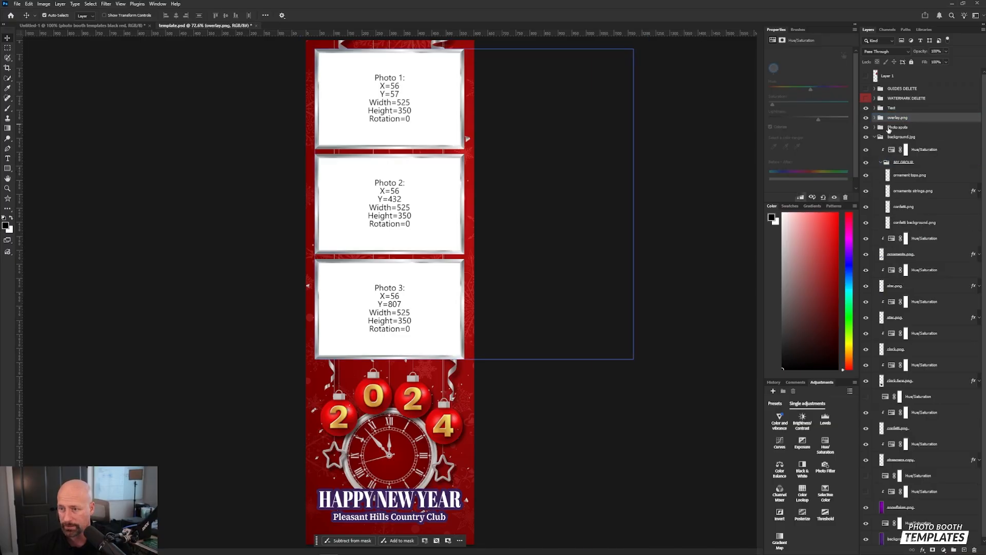
Expand the Text group and its Left subgroup, and select the HAPPY NEW YEAR LEFT text layer.
left_click(892, 108)
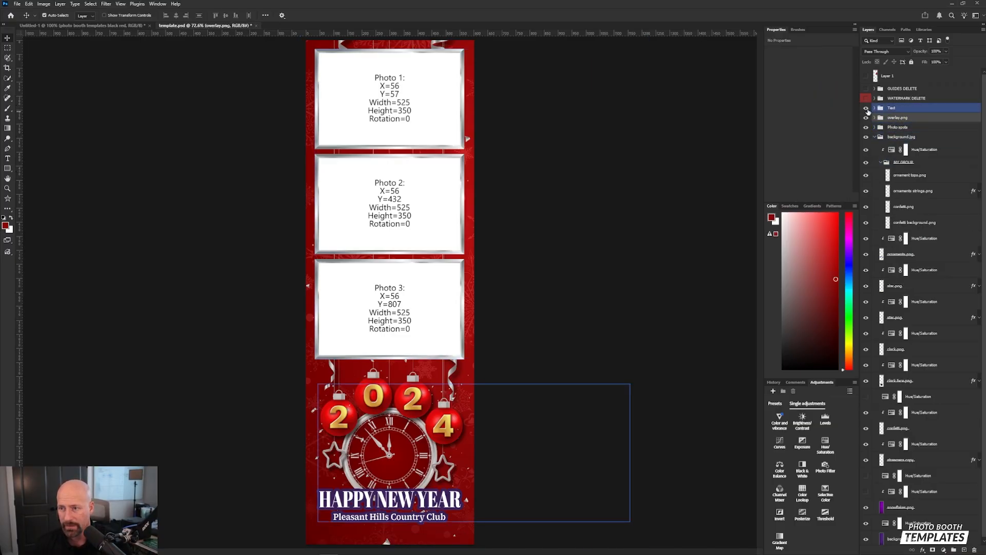
left_click(874, 109)
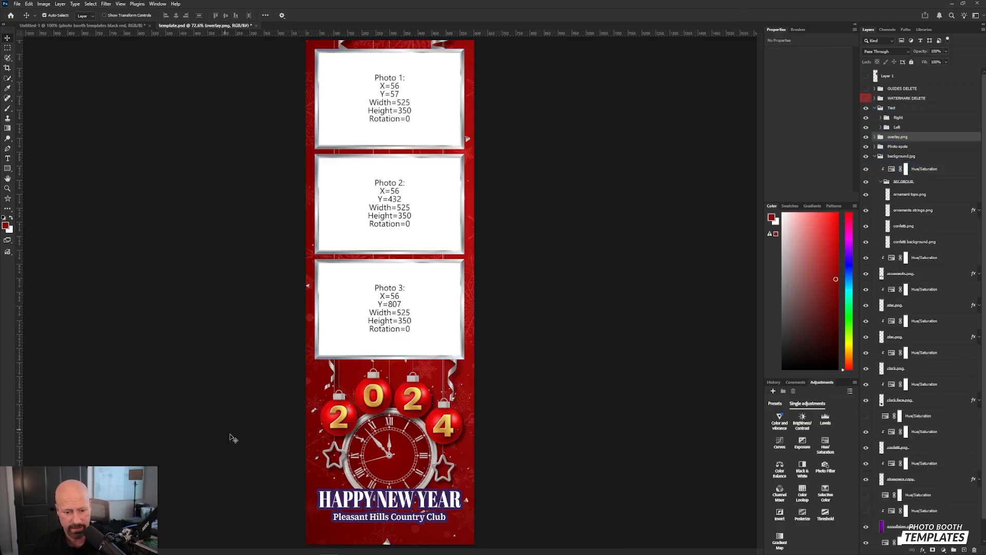
left_click(883, 120)
left_click(881, 128)
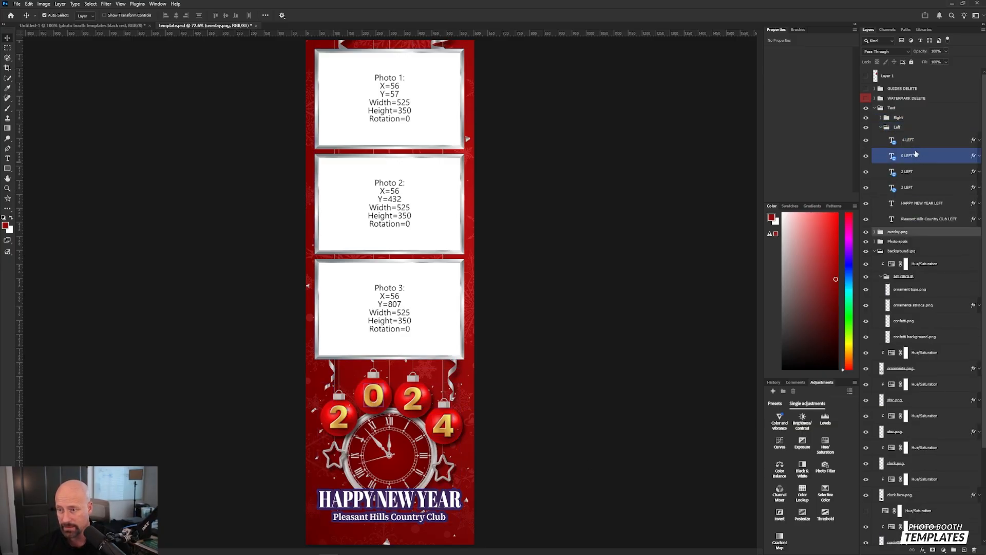
left_click(907, 187)
left_click(899, 205)
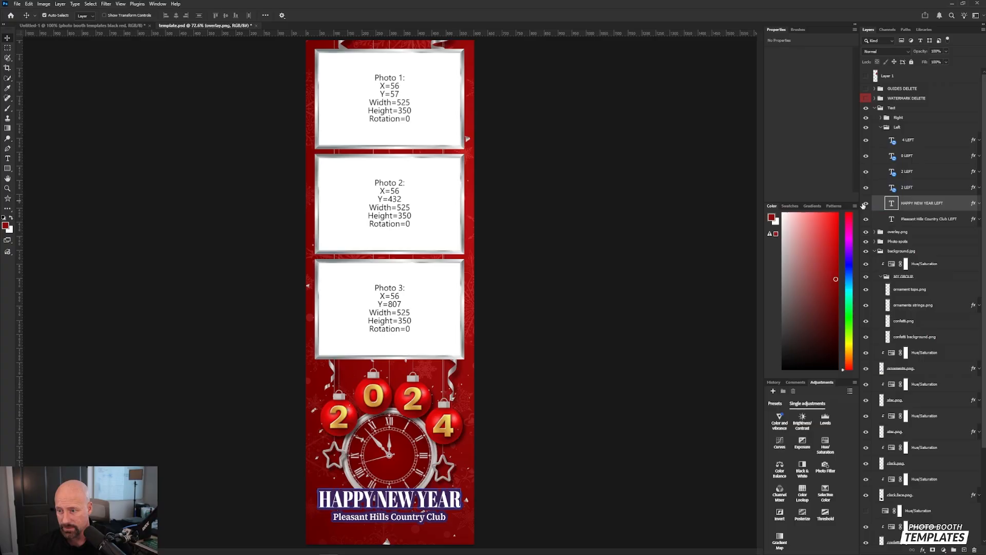
left_click(925, 204)
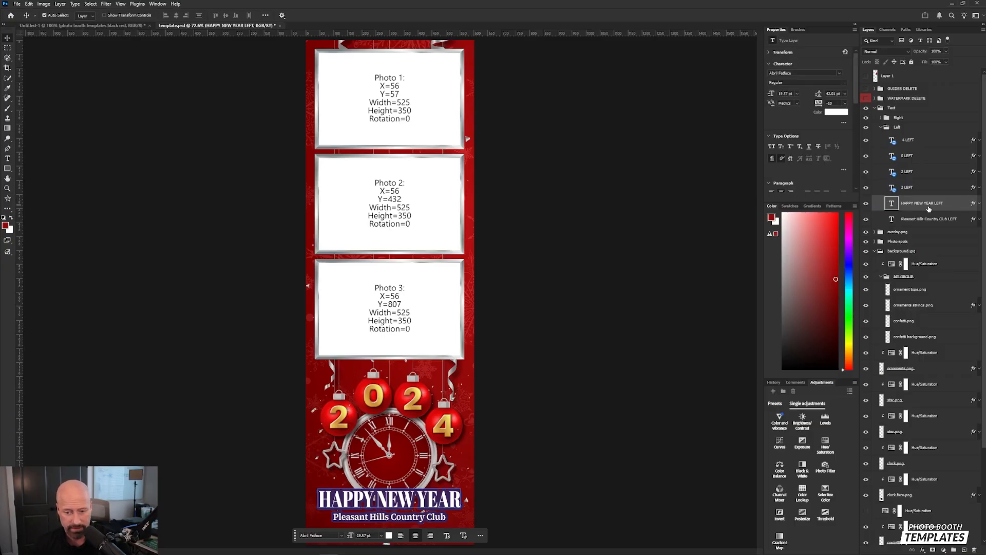
Set the stroke colour of the HAPPY NEW YEAR LEFT text to the dark red 7c0000 sampled from the clock face.
double_click(925, 203)
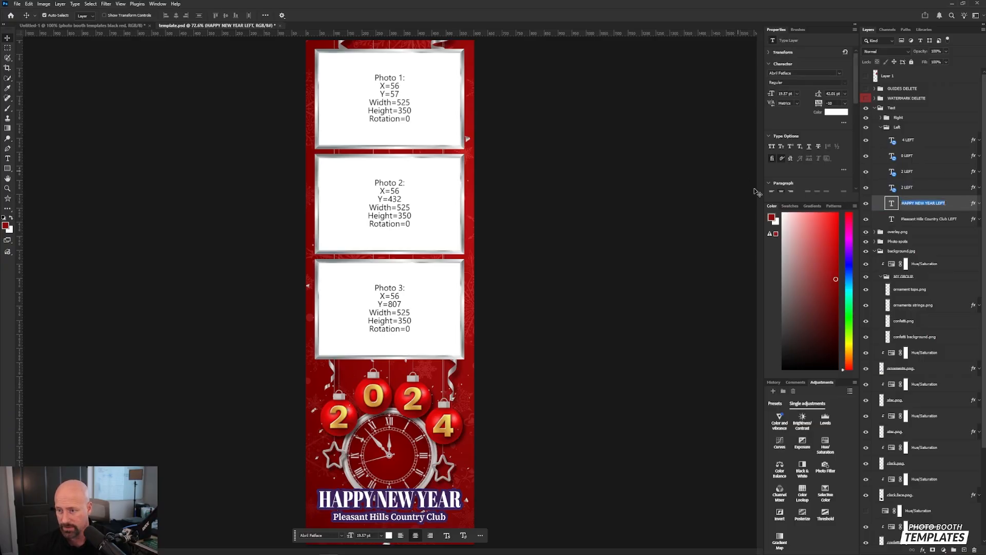
left_click(978, 205)
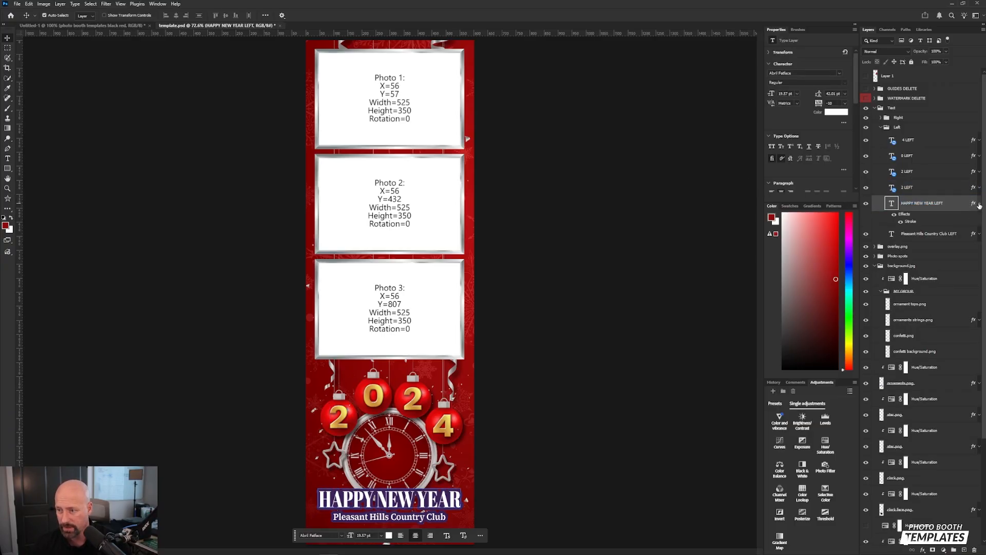
double_click(917, 223)
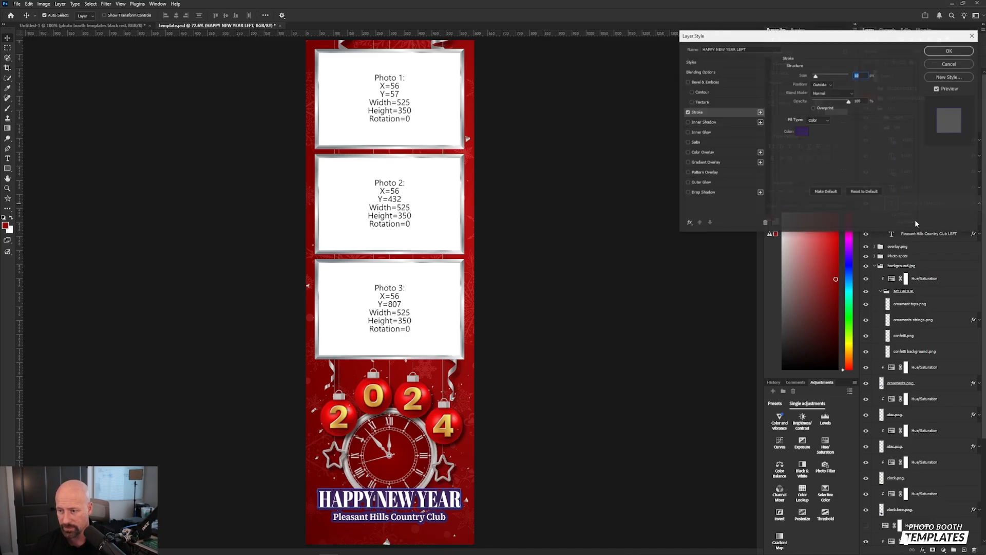
left_click(799, 132)
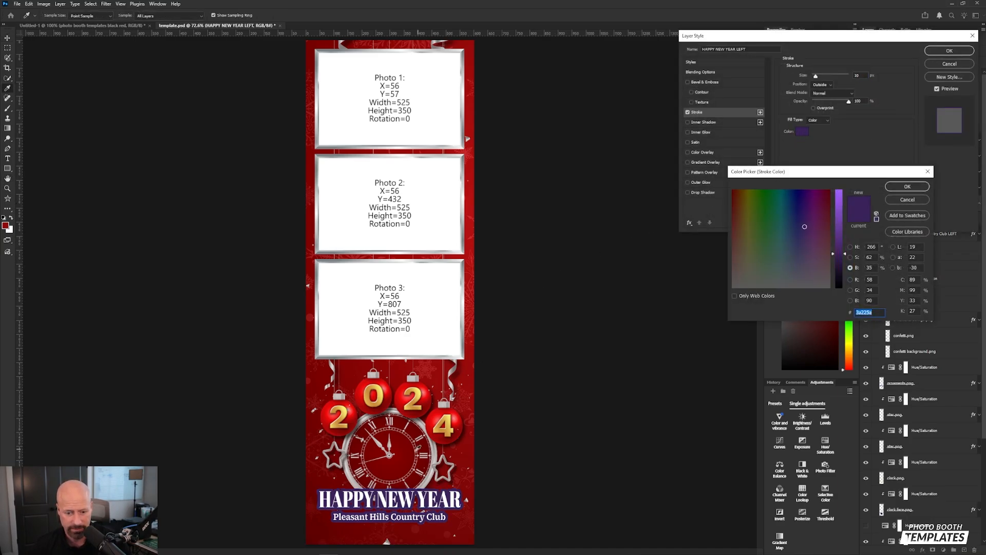
left_click(413, 450)
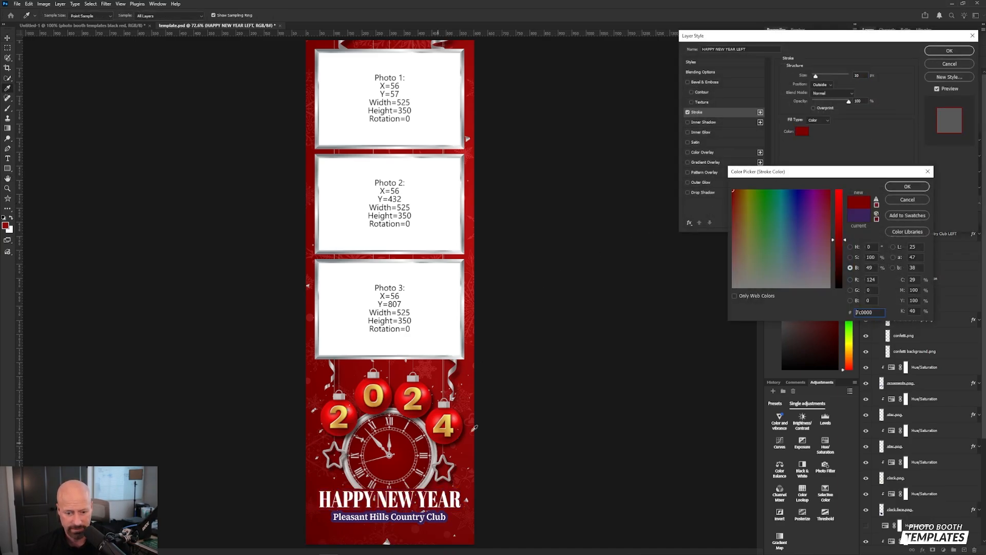
left_click(906, 188)
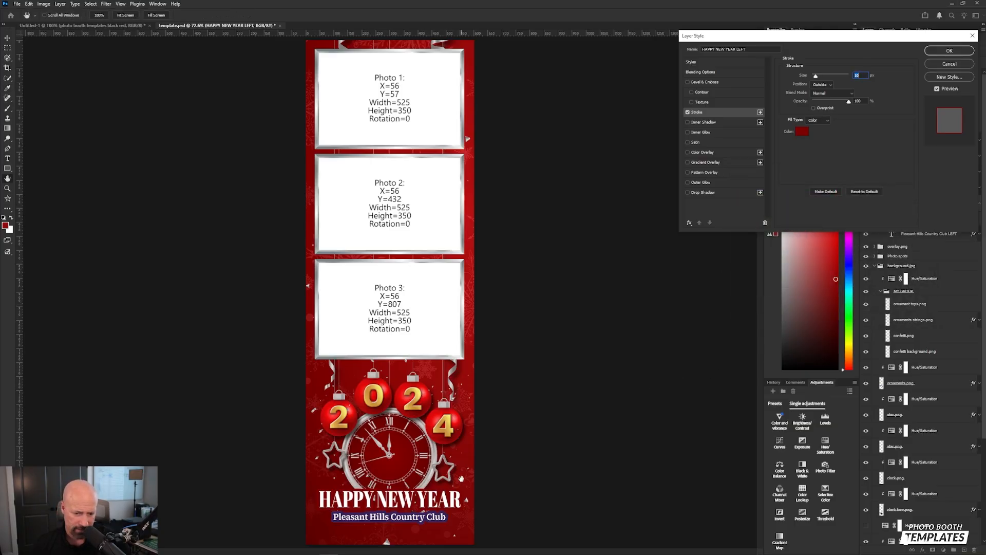
Darken the HAPPY NEW YEAR LEFT stroke to 450000, copy that hex value and apply the layer style.
left_click(801, 132)
type("000000")
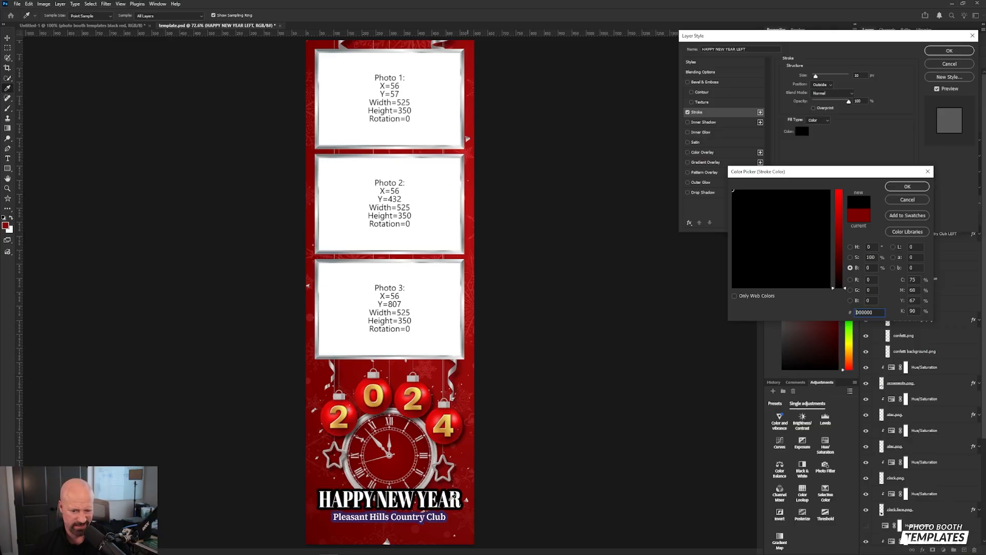
left_click_drag(845, 275, 839, 261)
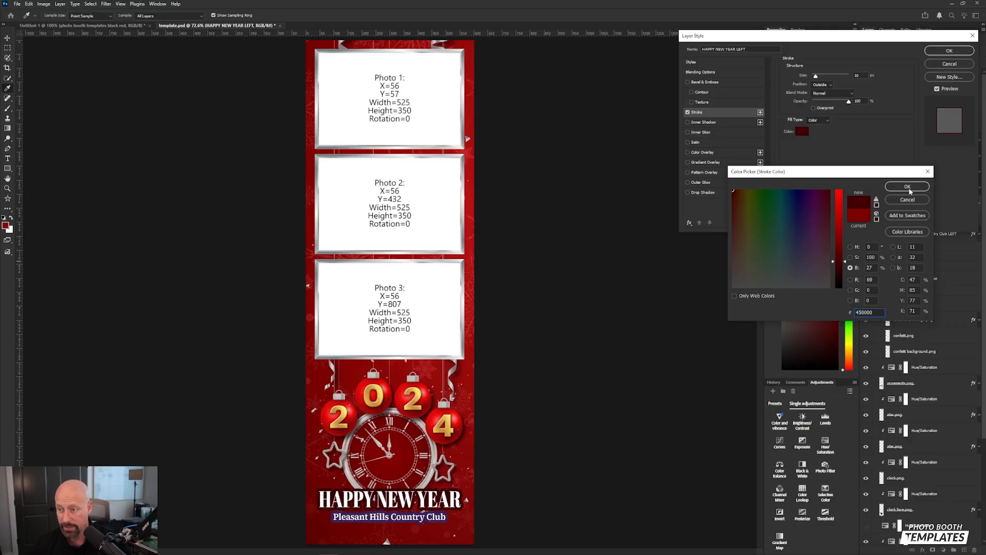
double_click(878, 311)
key("ctrl+c")
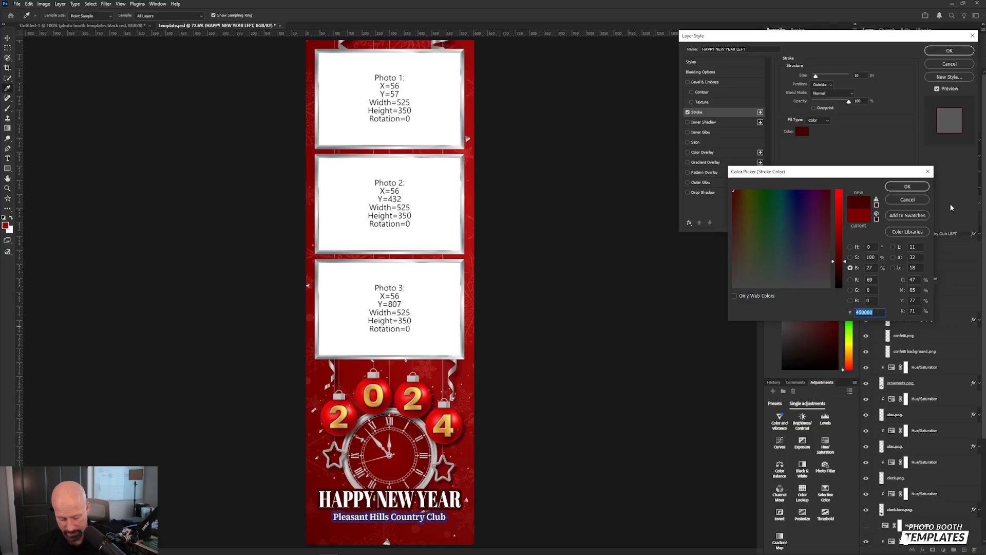
left_click(927, 187)
left_click(951, 52)
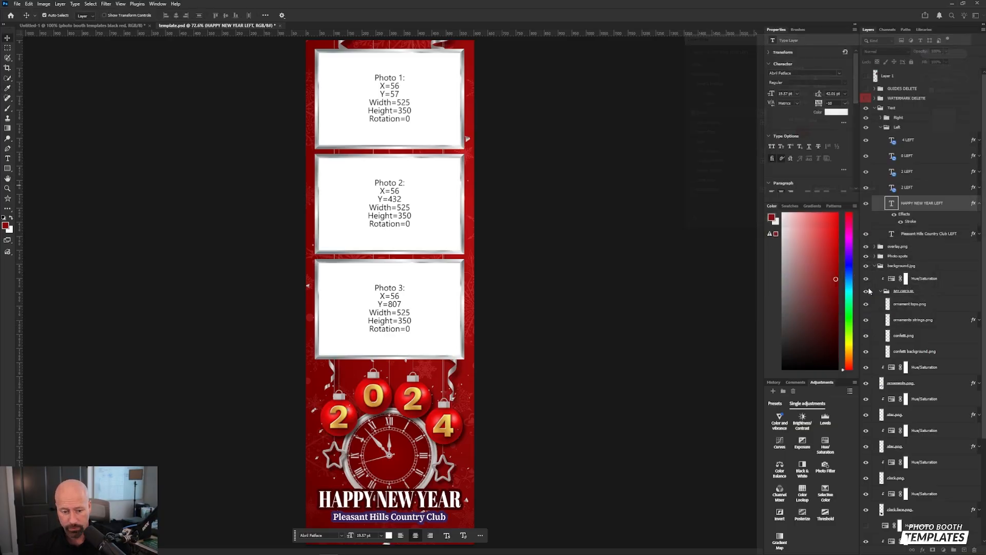
Set the stroke colour of the Pleasant Hills Country Club LEFT text to the copied hex value 450000.
left_click(970, 234)
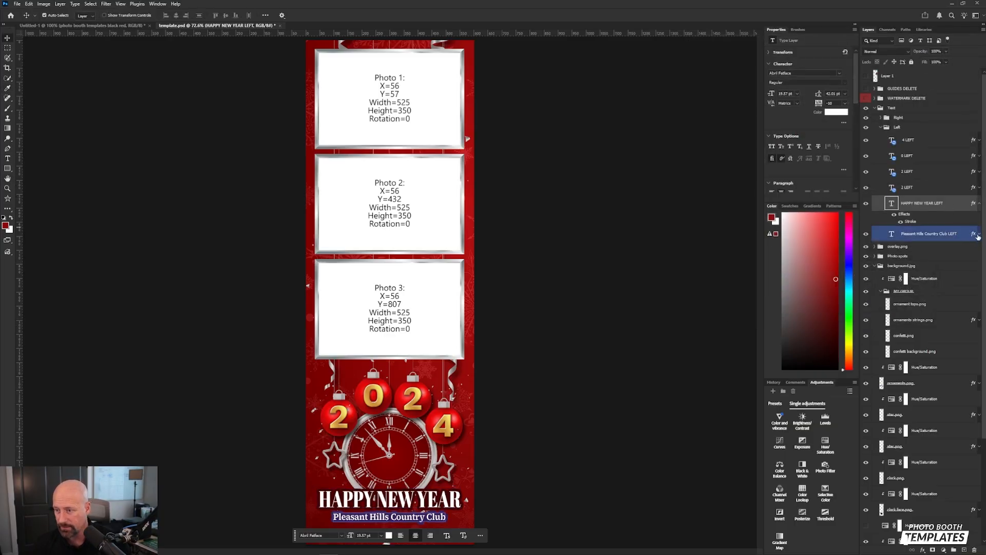
left_click(979, 236)
left_click(711, 212)
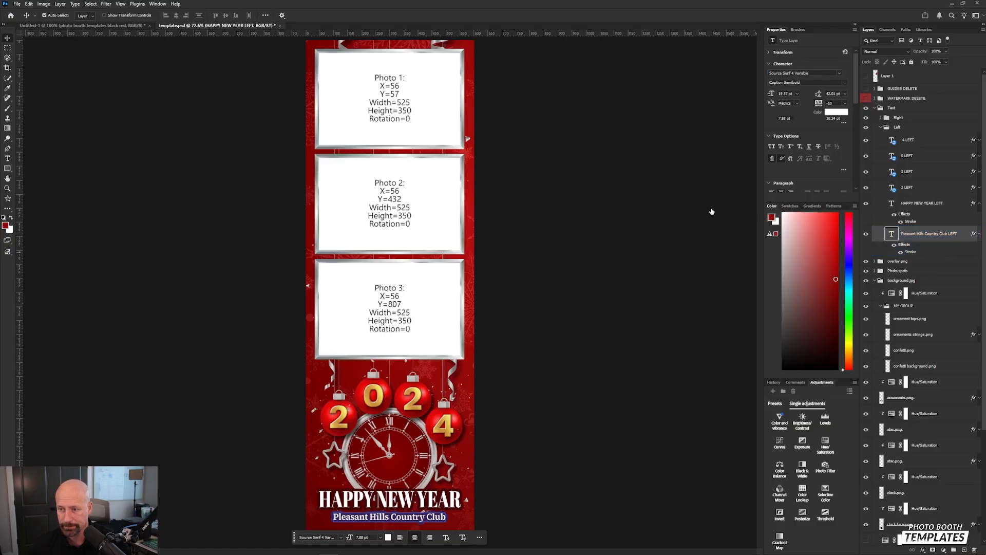
left_click(802, 132)
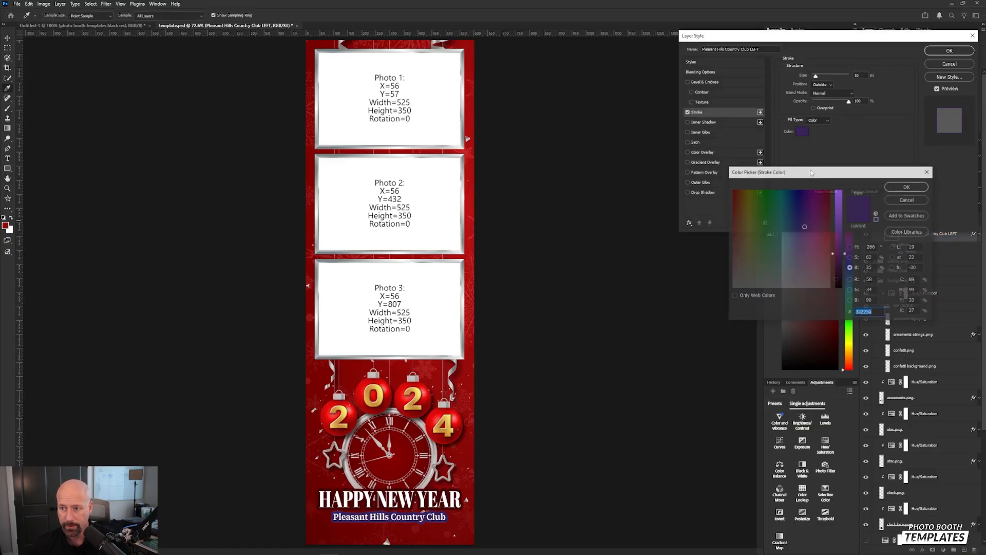
key("ctrl+v")
key("Return")
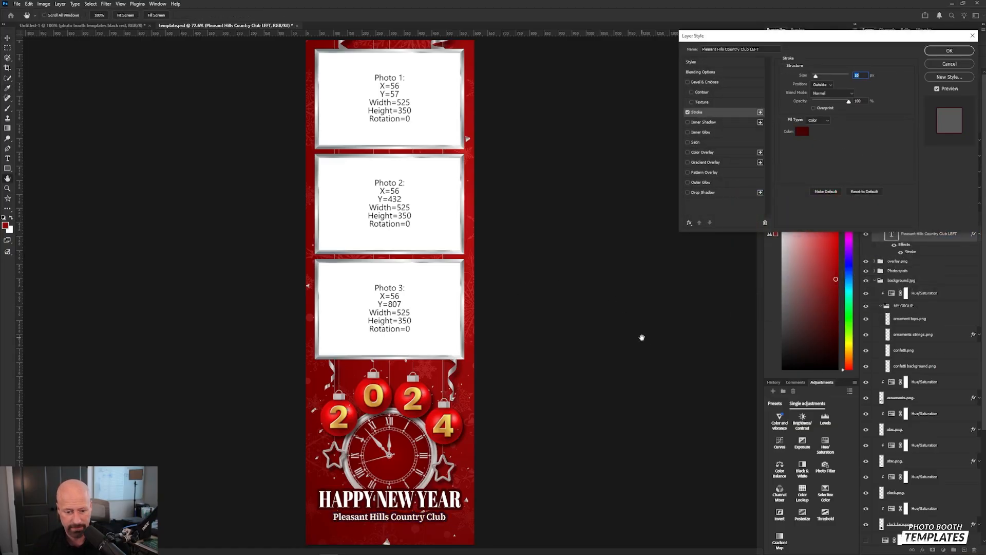
left_click(958, 51)
Replace the missing font of the digit 4 in the 4 LEFT layer and set it to Poppins Bold.
left_click(908, 187)
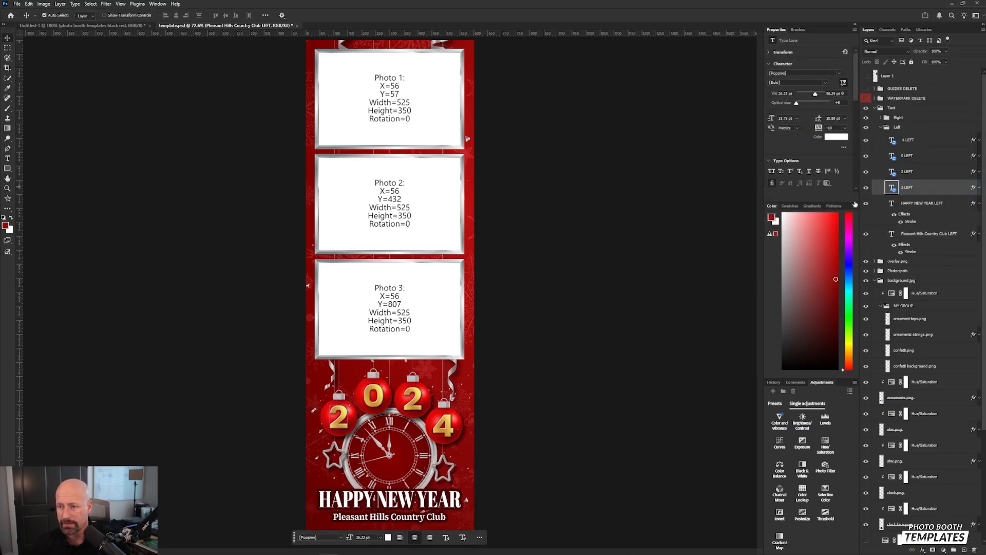
key("t")
left_click(432, 423)
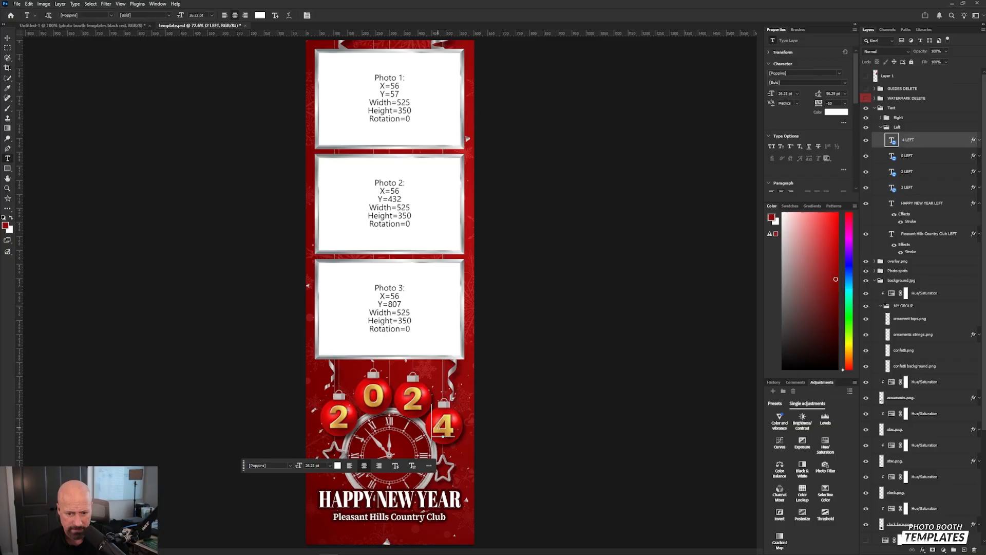
double_click(431, 422)
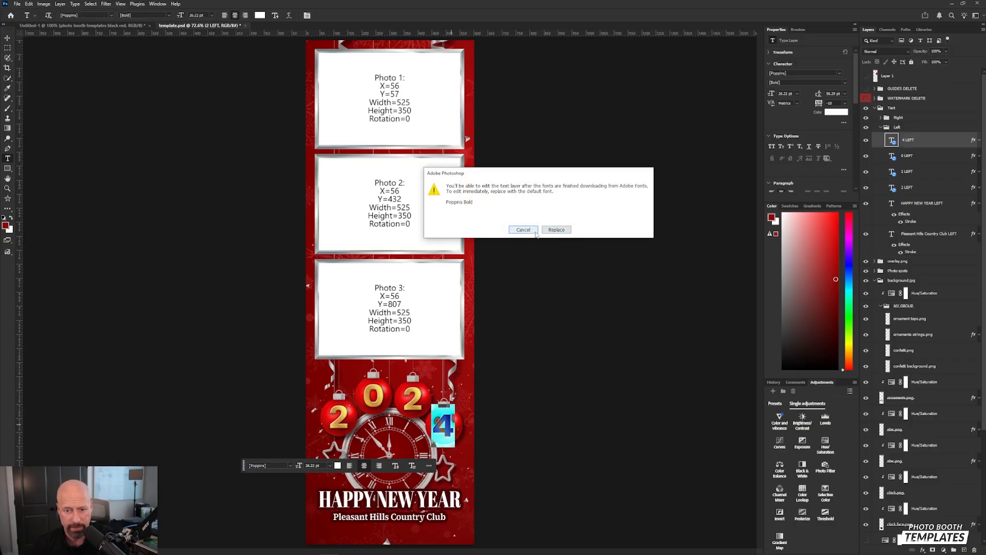
left_click(556, 229)
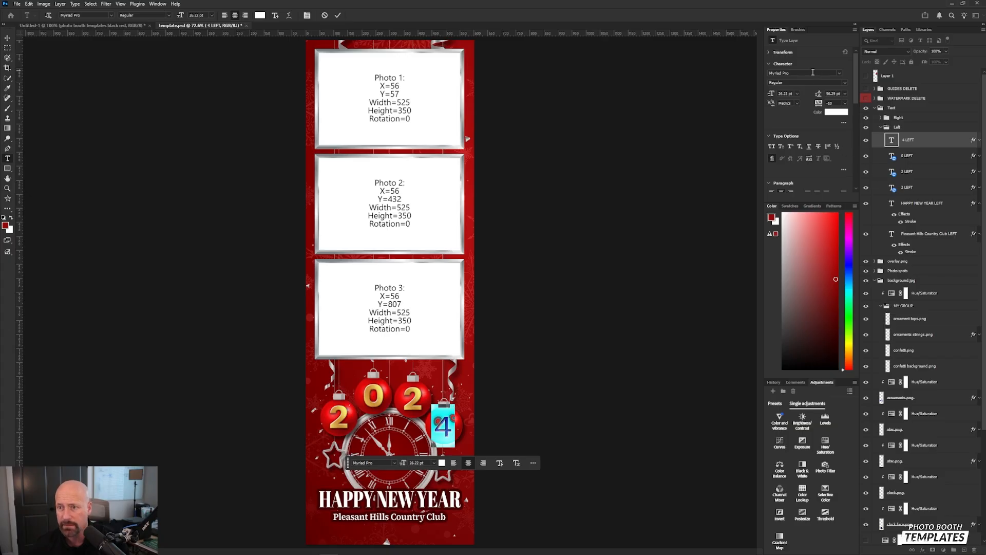
left_click(829, 72)
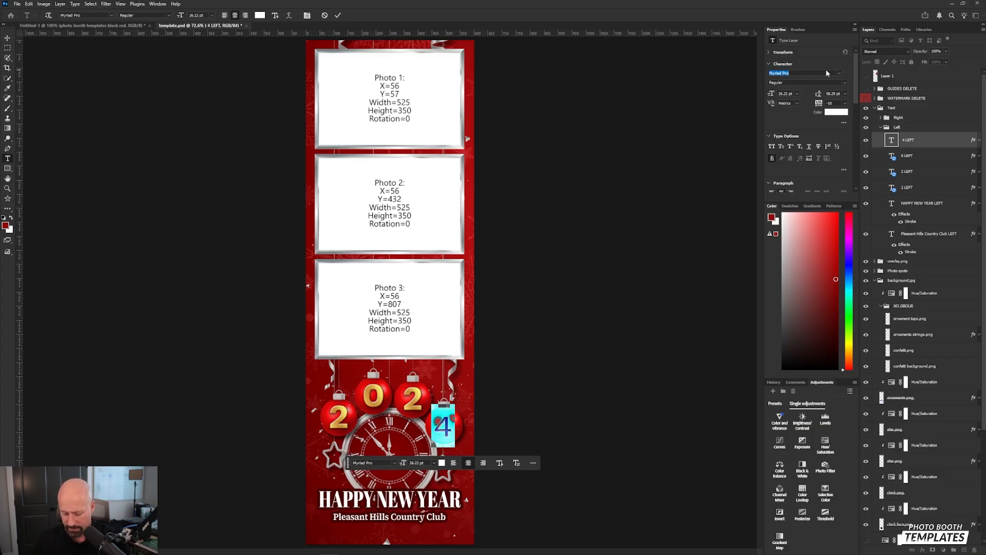
type("popp")
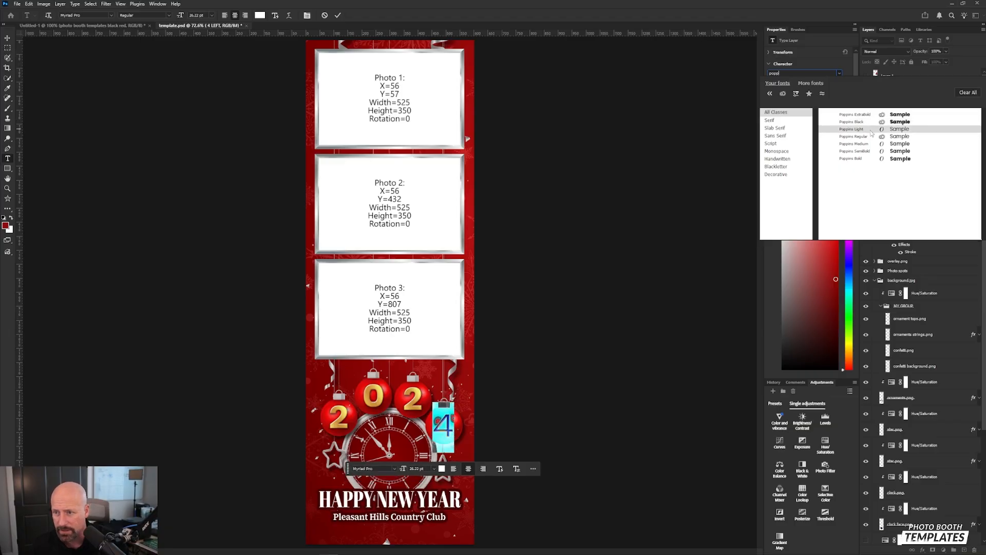
left_click(850, 159)
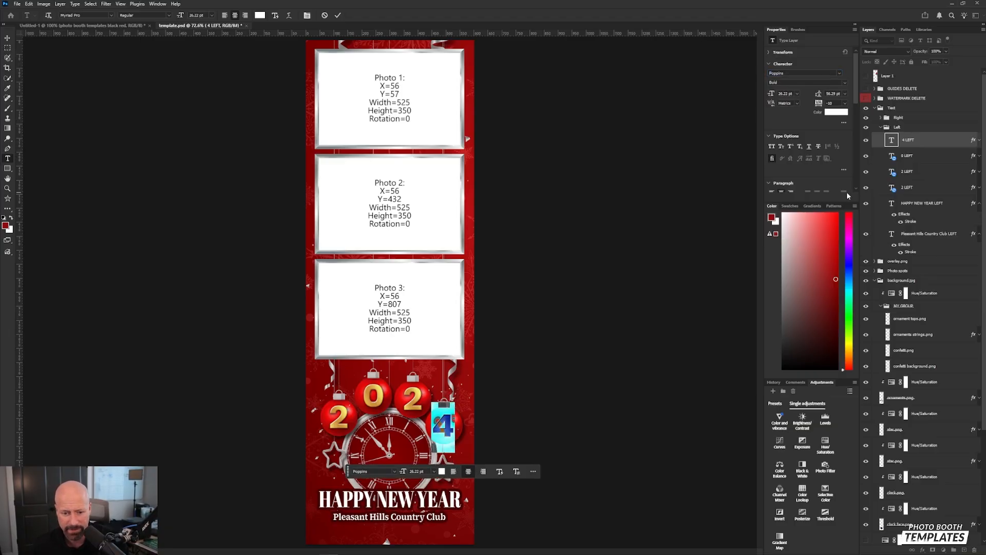
Expand the 4 LEFT layer's effects and change its digit to 6 so the year reads 2026.
left_click(980, 141)
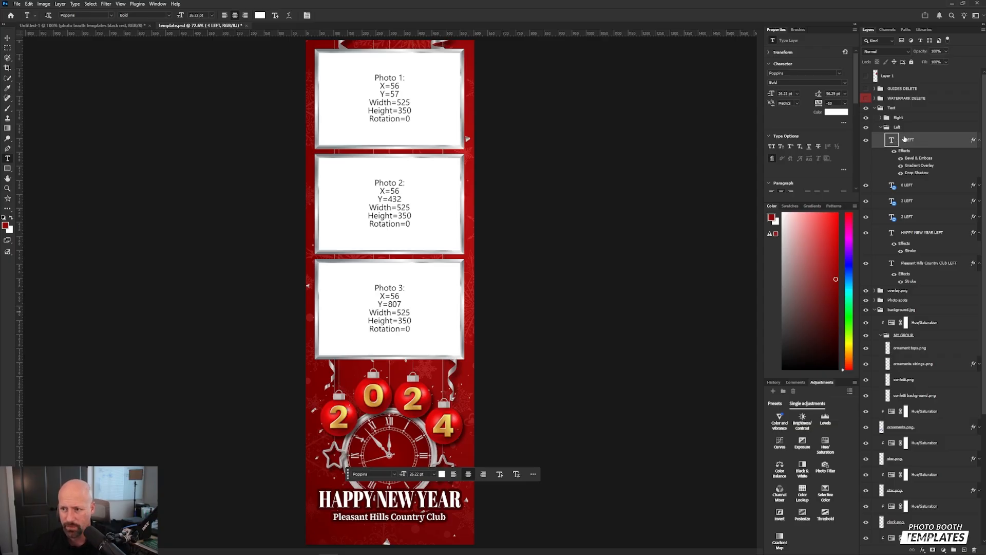
double_click(436, 430)
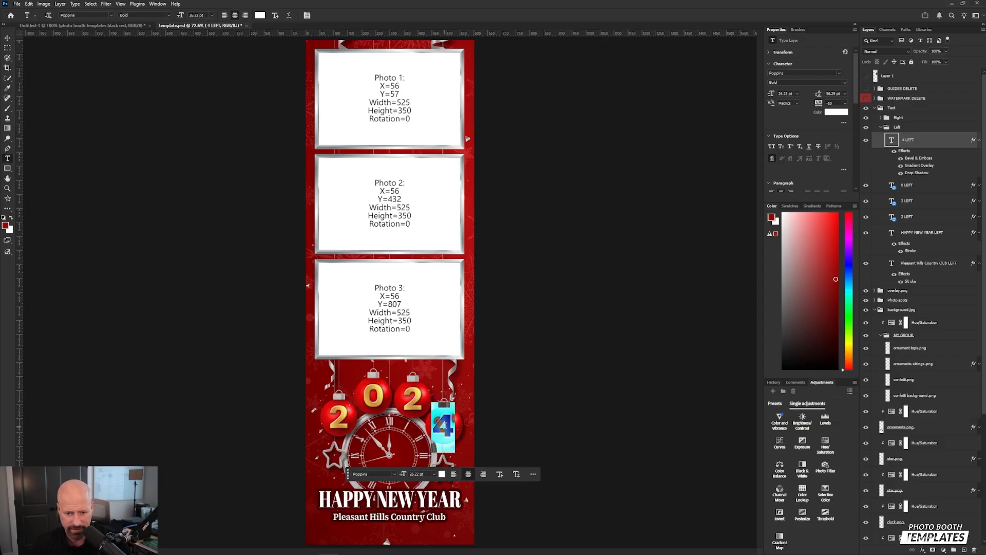
type("6")
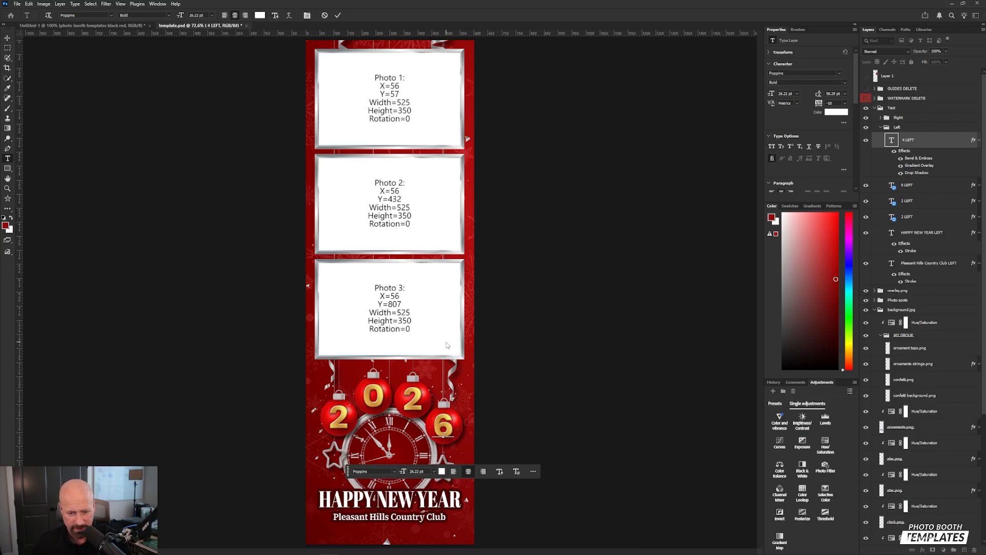
left_click(446, 343)
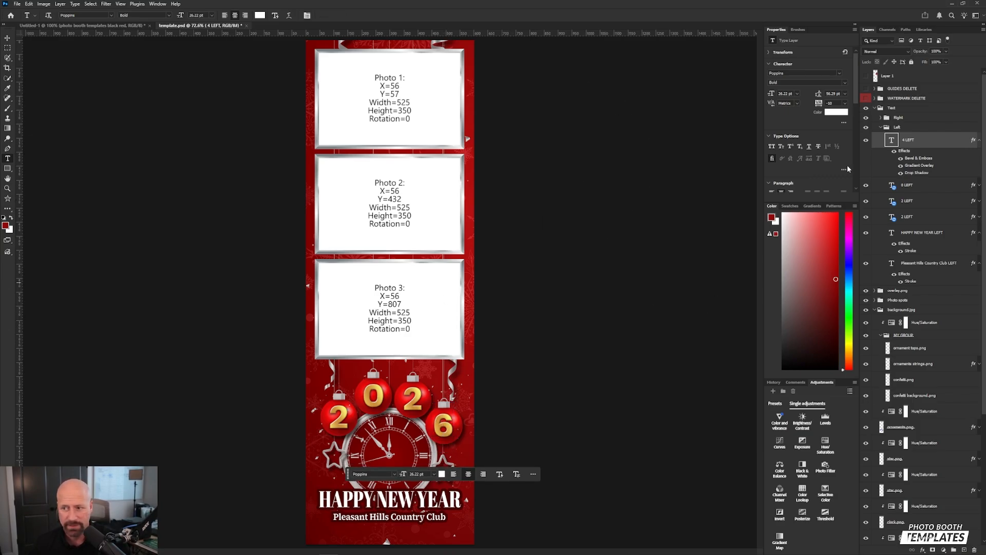
Collapse the Left text group and toggle its visibility to check which artwork it contains.
left_click(892, 128)
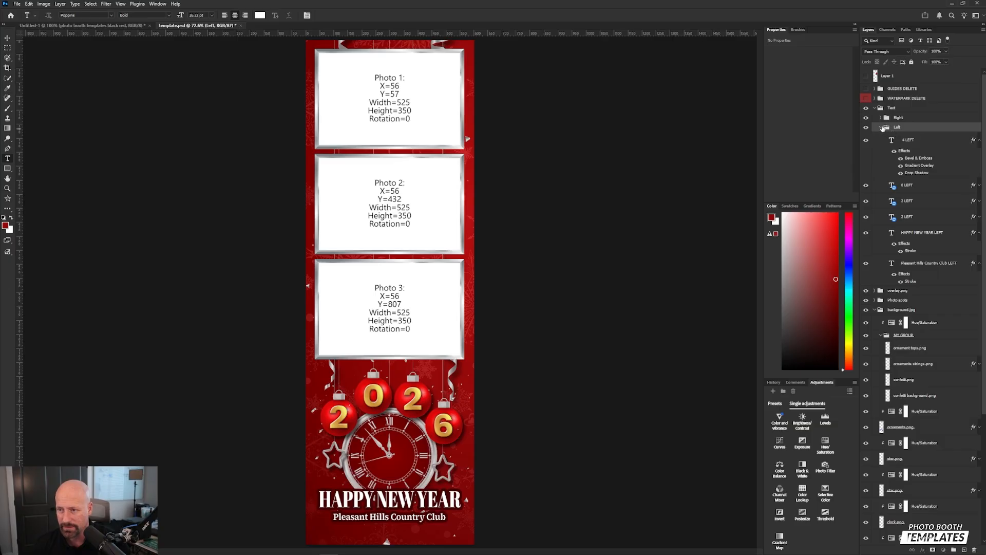
left_click(882, 127)
left_click(866, 127)
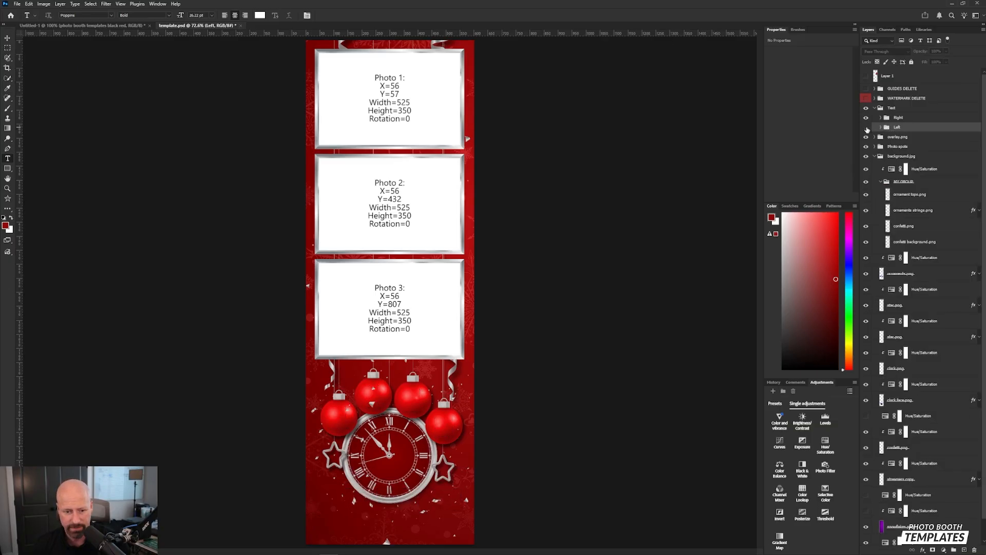
left_click(866, 128)
left_click(866, 128)
left_click(867, 128)
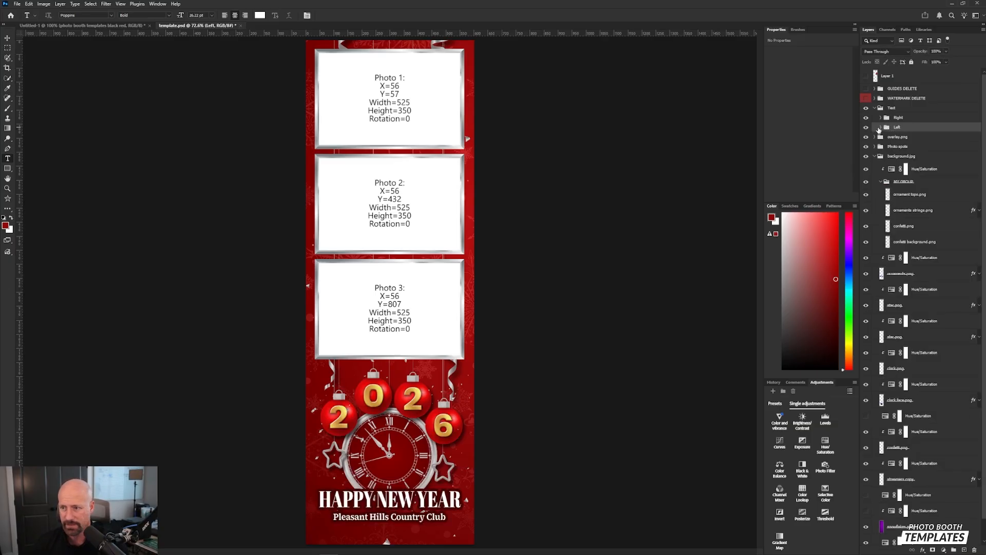
Group the four year digit layers inside the Left group and name the new group YEAR.
left_click(881, 127)
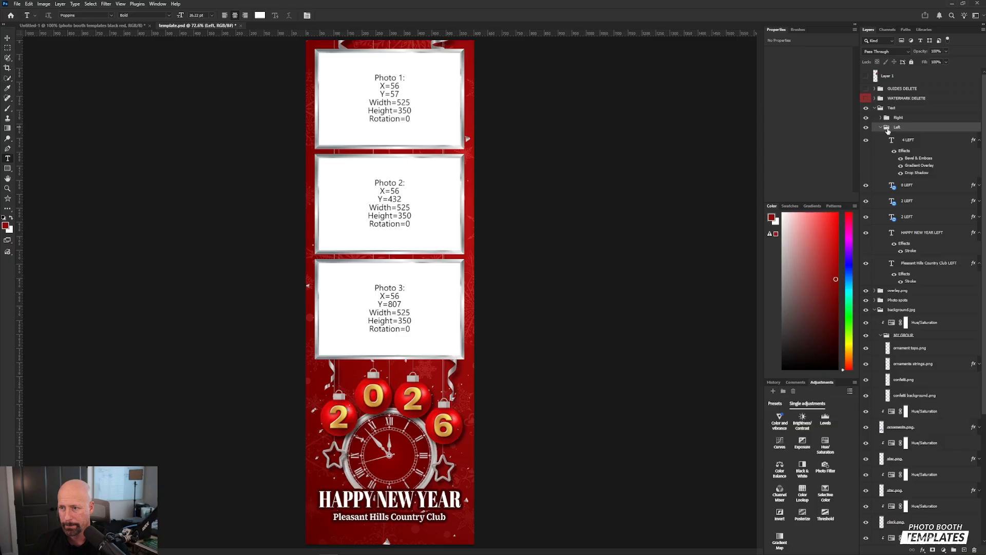
left_click(980, 140)
left_click(923, 140)
left_click(925, 187, "shift")
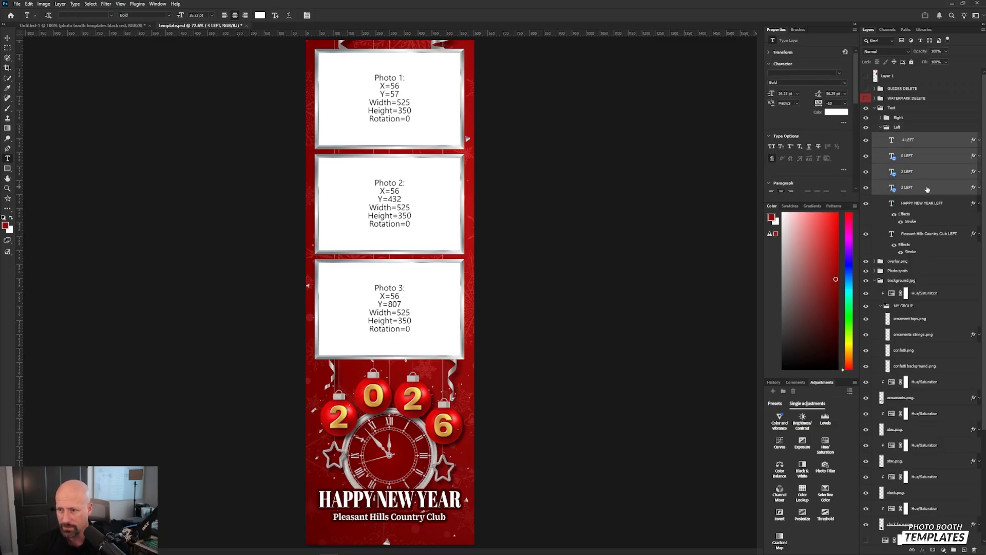
key("ctrl+g")
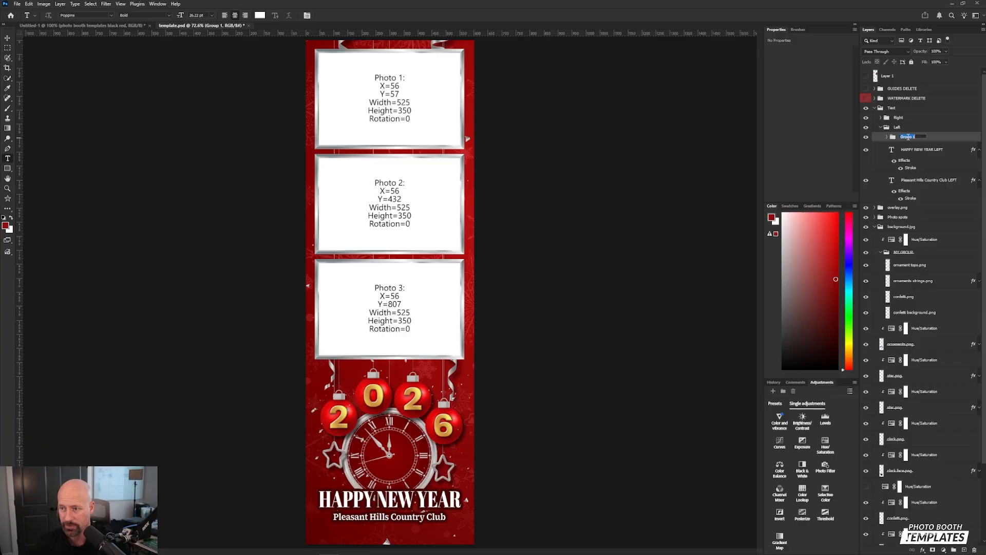
double_click(906, 137)
type("YEAR")
key("Return")
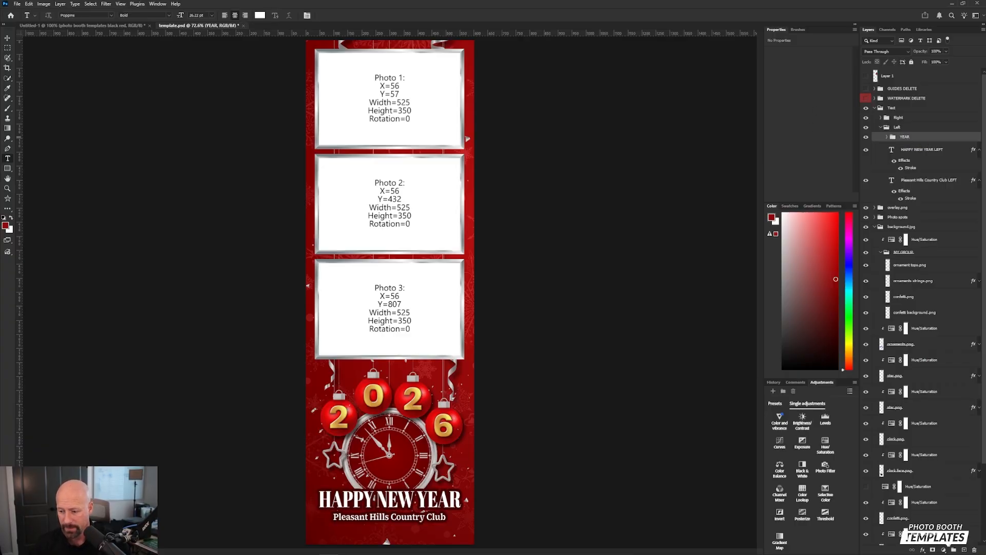
Add a Hue/Saturation adjustment above the YEAR group, clip it to the group and turn on Colorize.
left_click(825, 442)
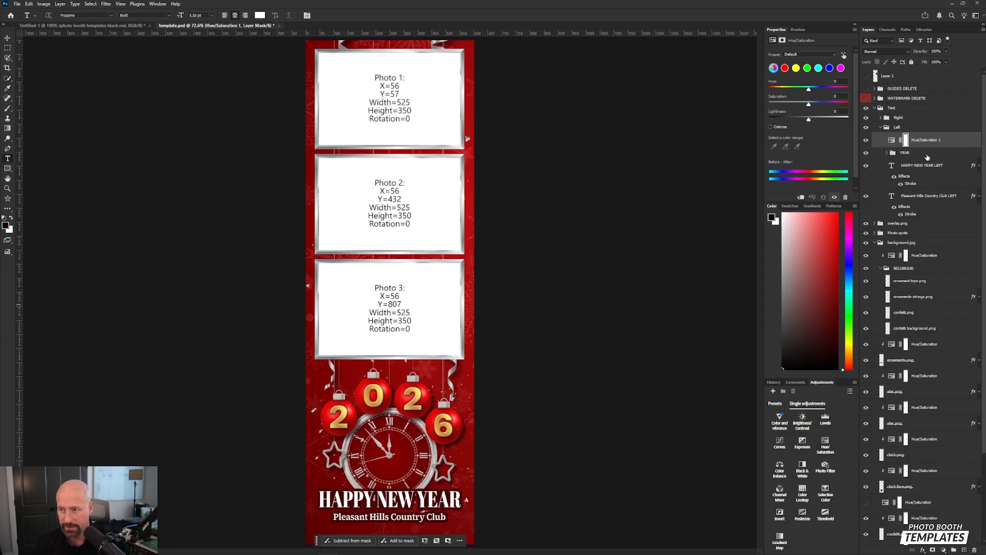
key("ctrl+alt+g")
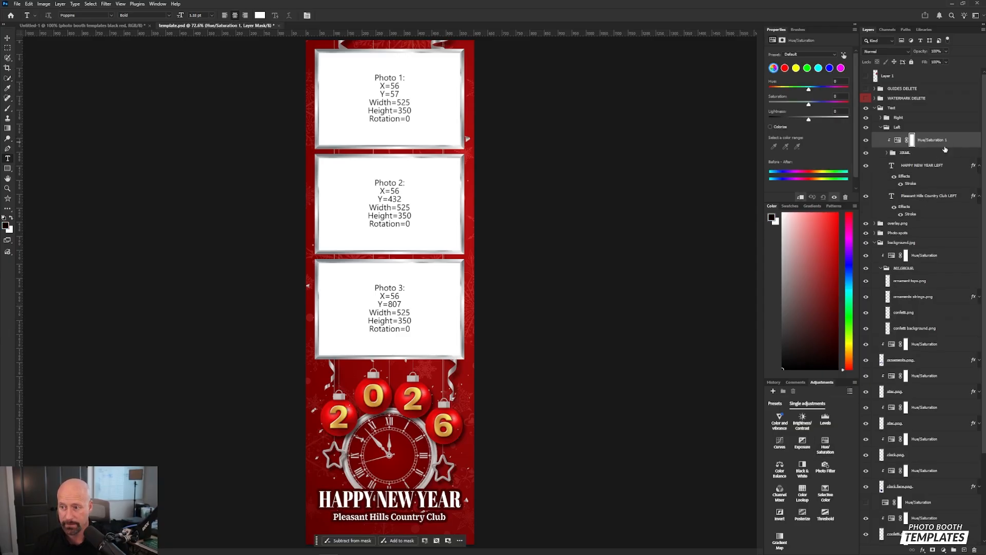
left_click(770, 127)
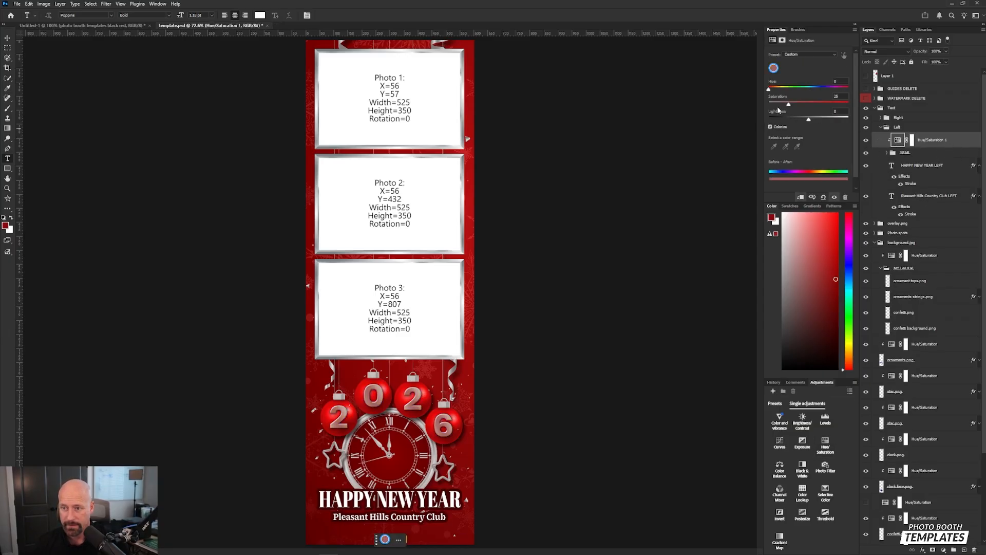
Set the YEAR group's Hue/Saturation adjustment to saturation 5 and lightness about +45 so the digits look silver.
left_click(839, 80)
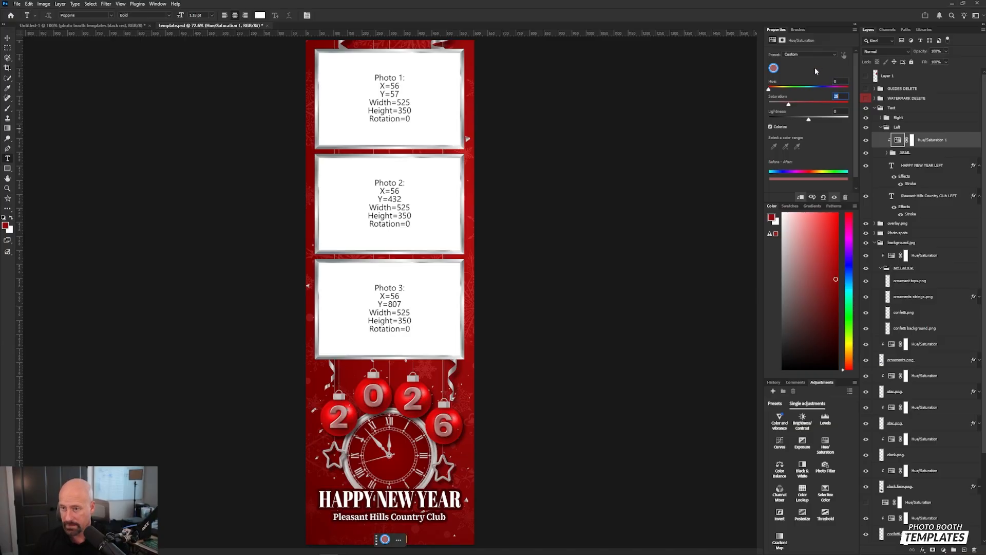
type("5")
key("Tab")
type("25")
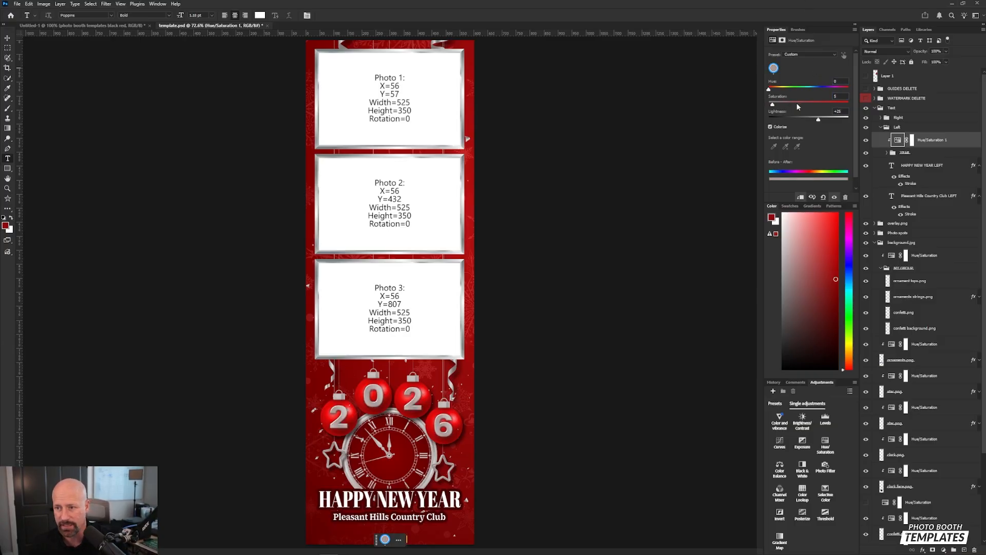
left_click_drag(818, 119, 826, 119)
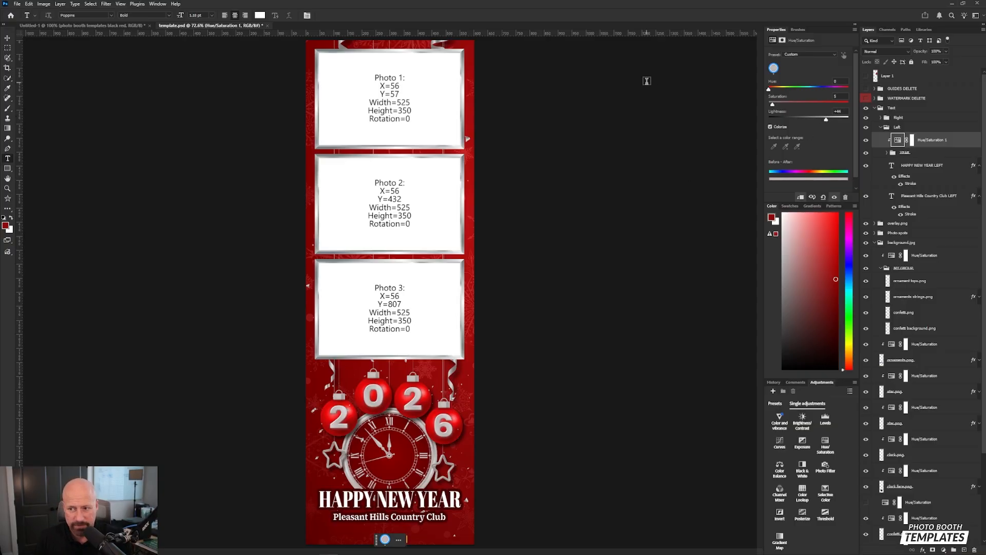
Collapse the Left text group and save template.psd.
left_click(897, 127)
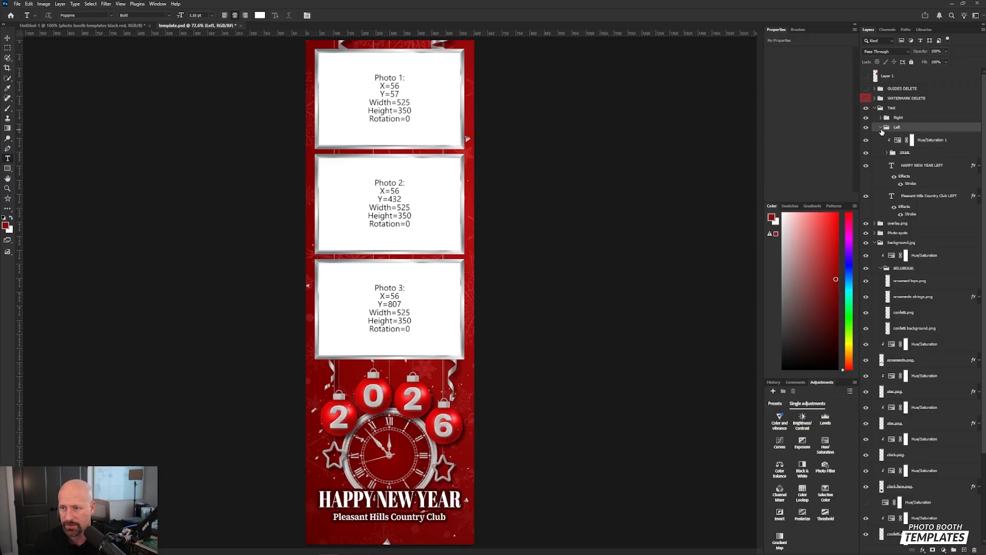
left_click(880, 127)
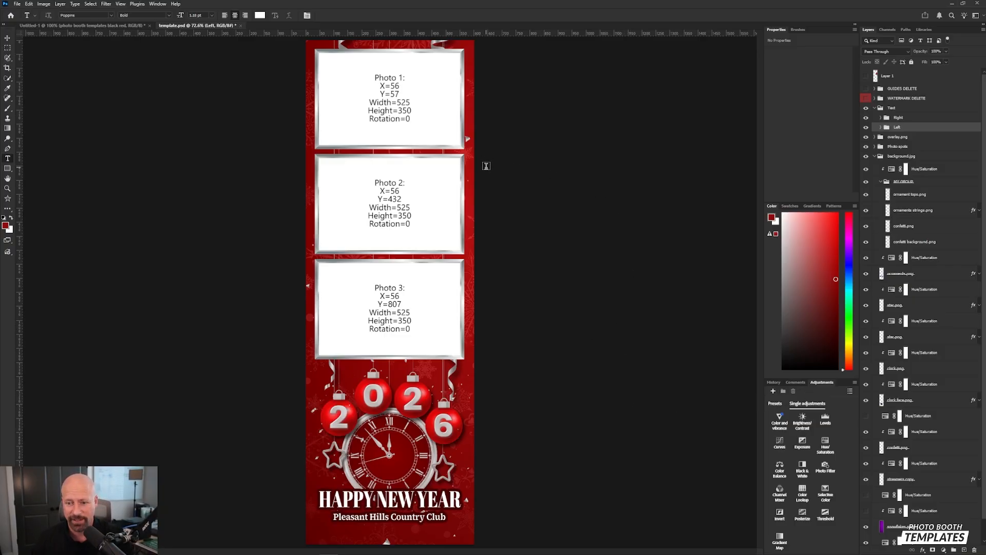
key("ctrl+s")
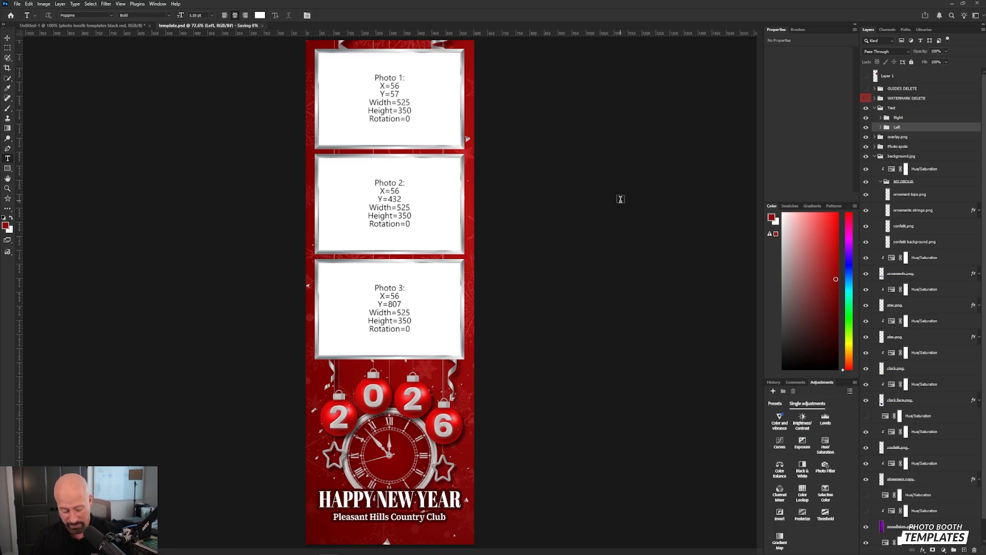
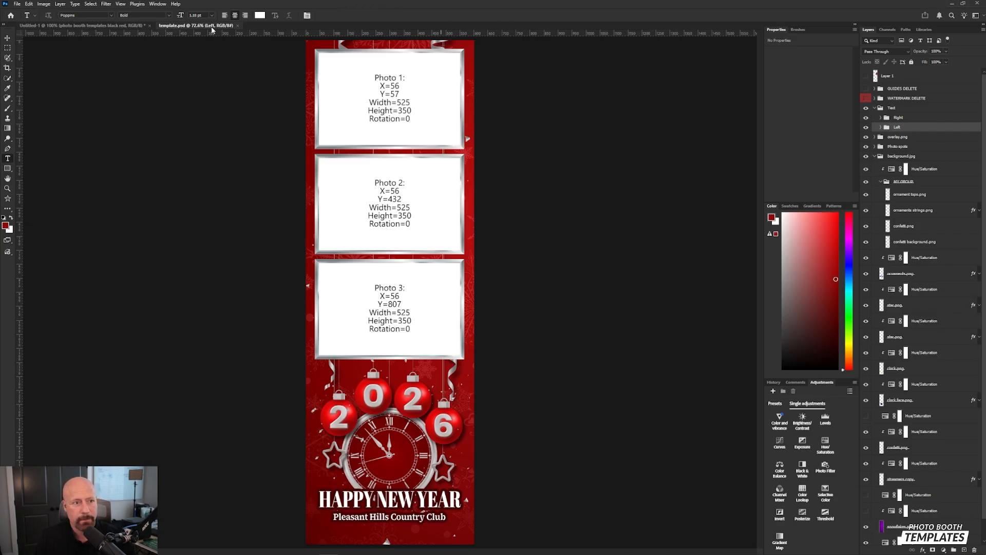
Activate the Move tool, then switch to the Photo Booth Templates app and show the Client Edits.
left_click(7, 39)
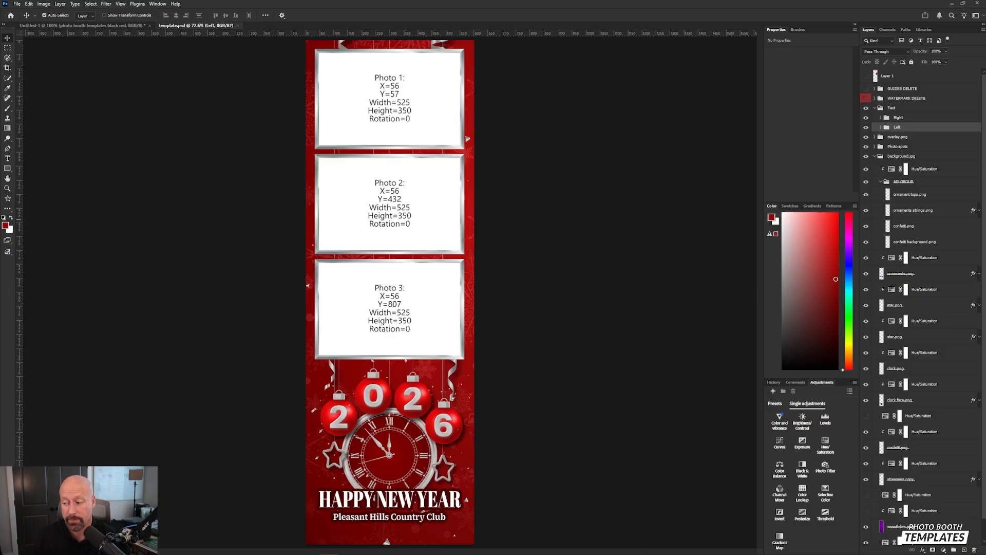
key("alt+Tab")
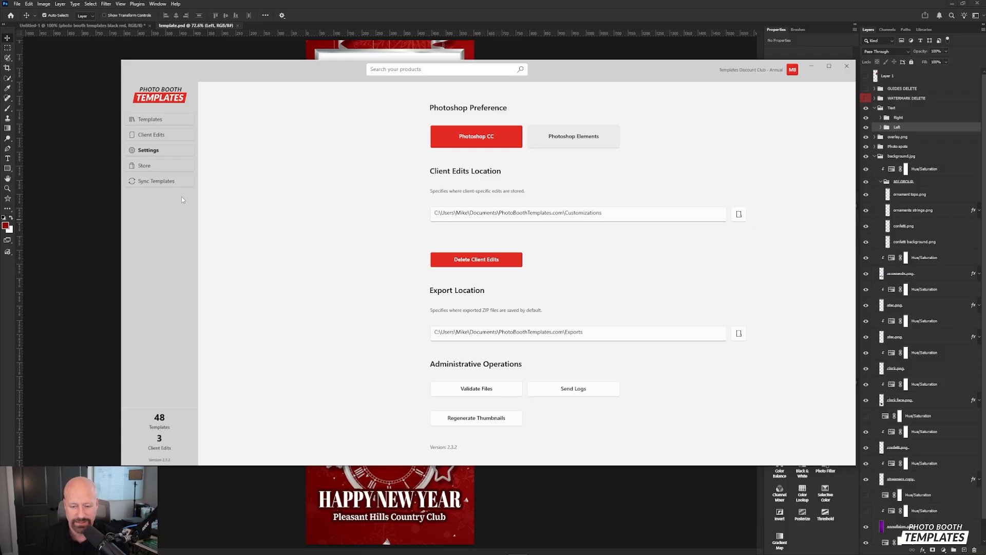
left_click(175, 121)
left_click(173, 133)
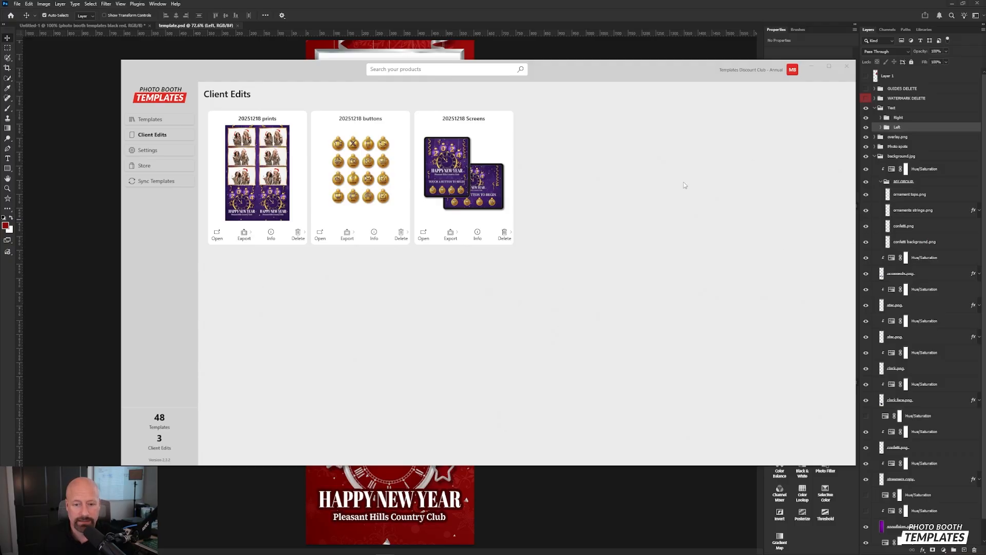
left_click_drag(671, 70, 649, 60)
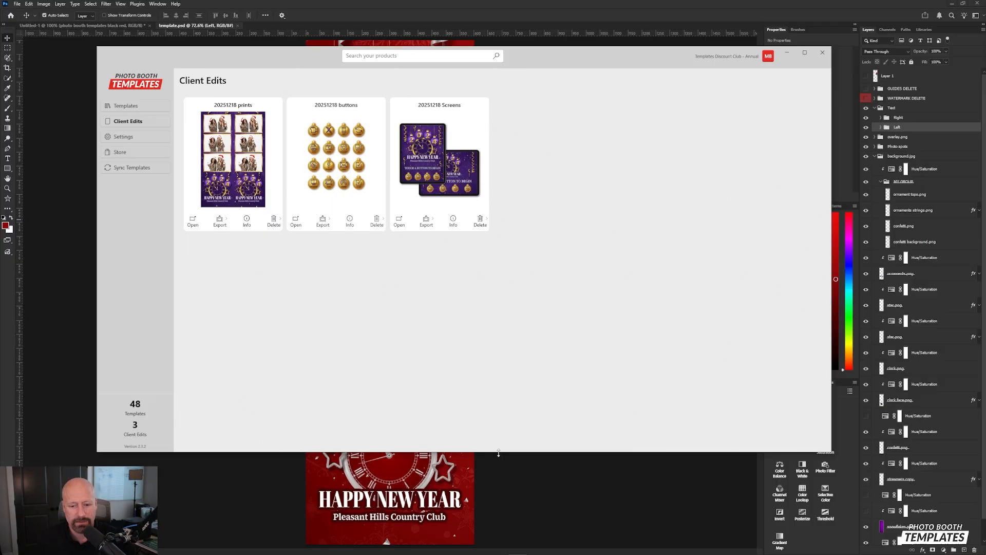
left_click_drag(498, 453, 496, 486)
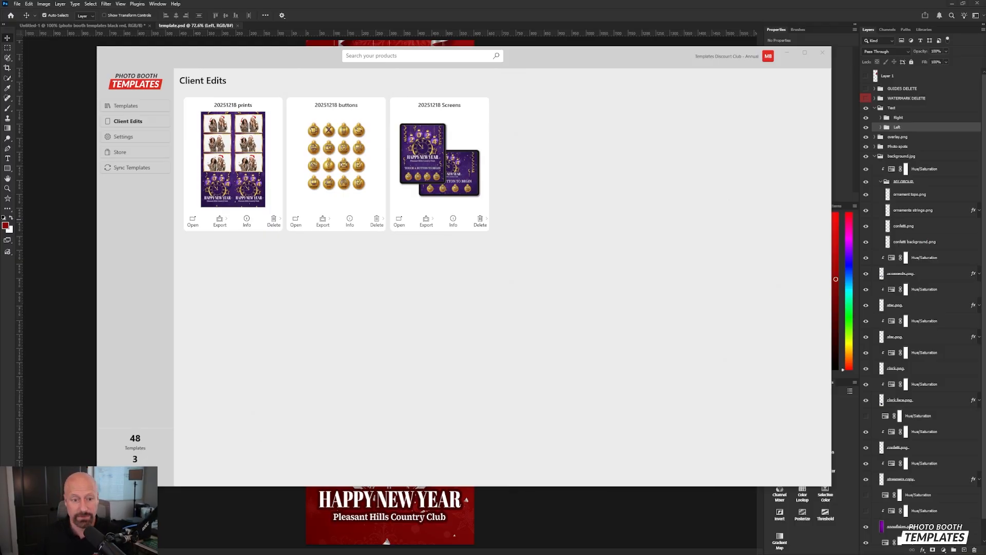
left_click_drag(597, 64, 578, 60)
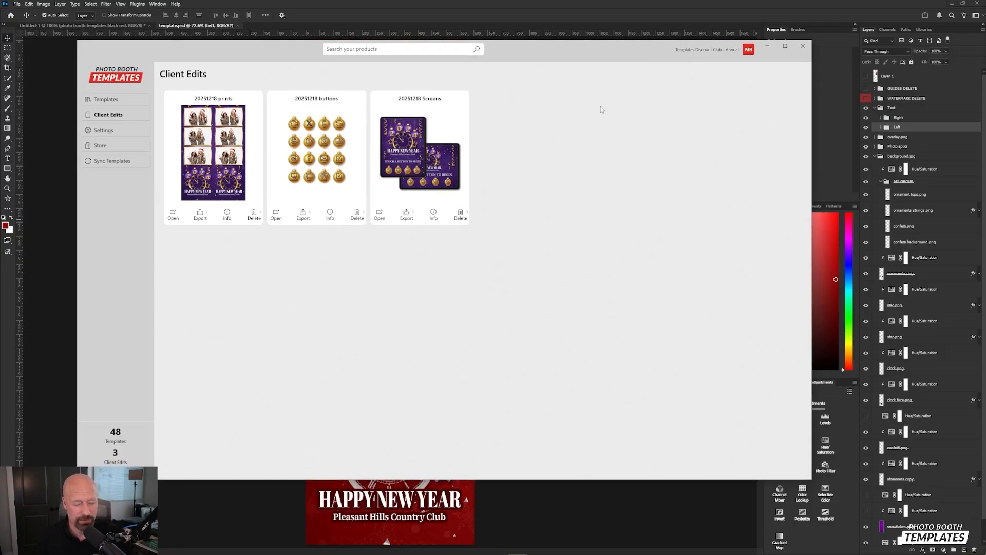
left_click_drag(601, 58, 610, 53)
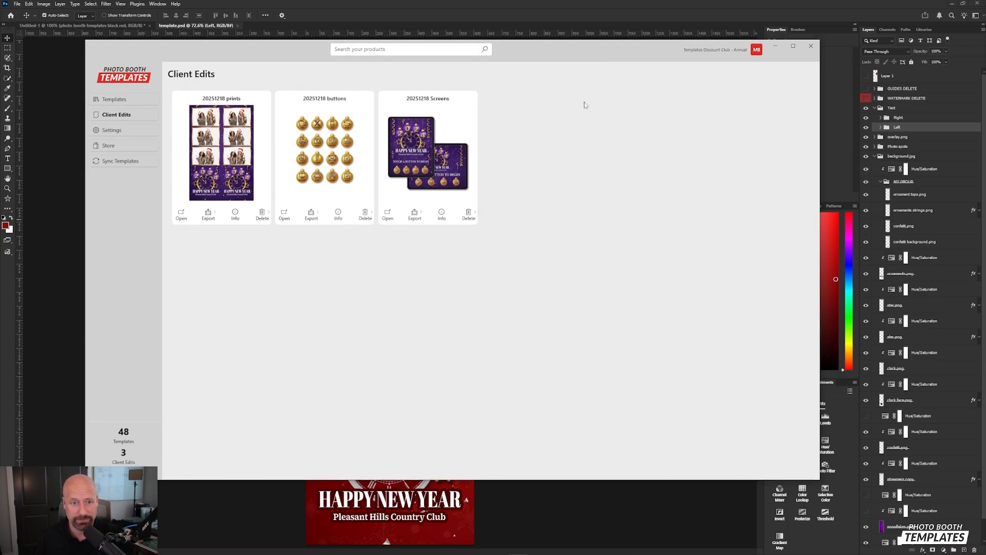
left_click_drag(551, 53, 563, 56)
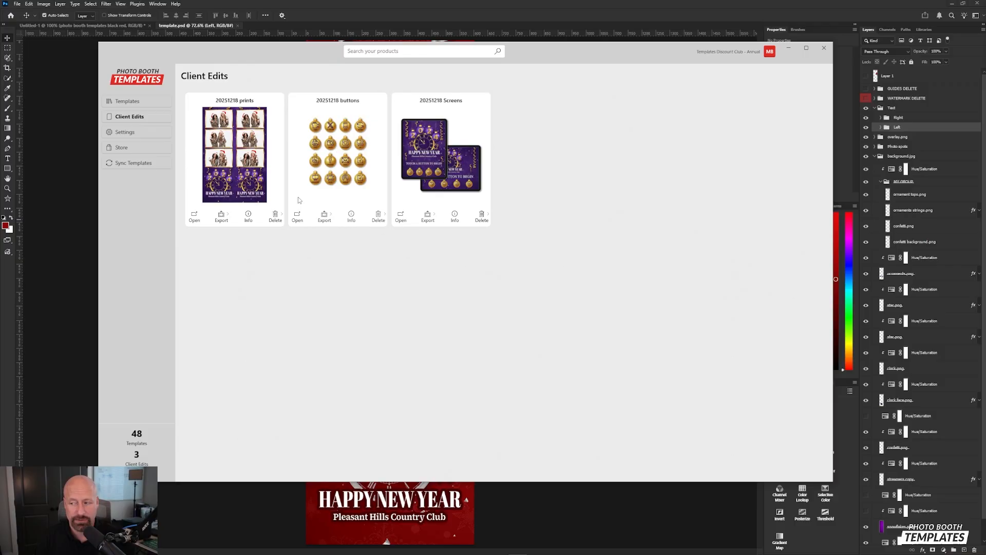
Open the 20251218 buttons client edit and the Portrait version of the 20251218 Screens client edit in Photoshop.
left_click(297, 220)
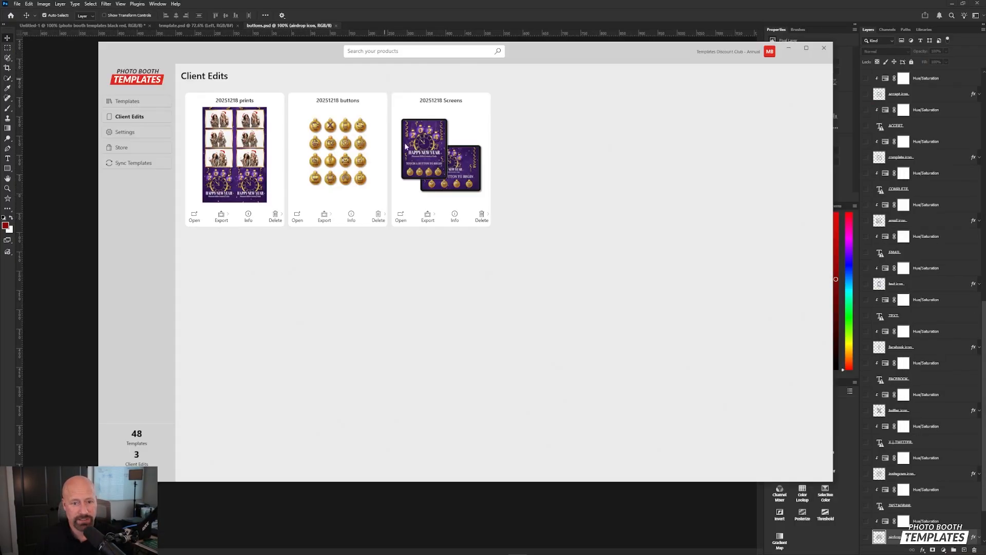
left_click(427, 216)
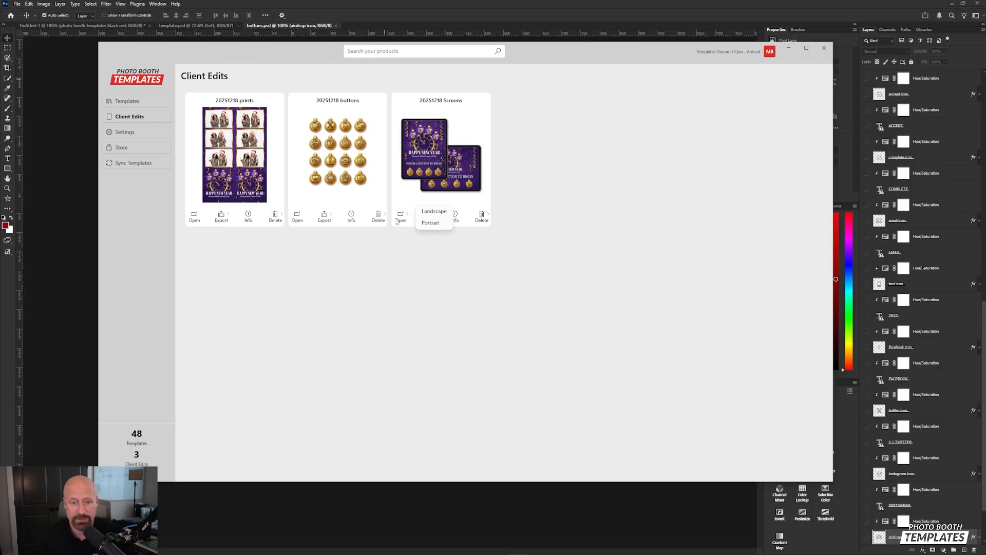
left_click(431, 223)
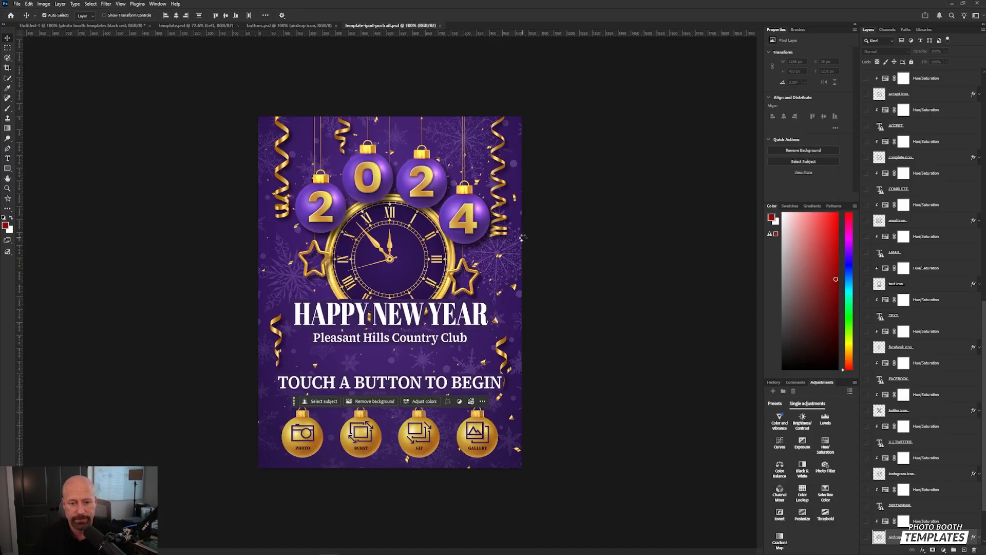
Bring up buttons.psd and hide its WATERMARK DELETE group.
left_click(271, 25)
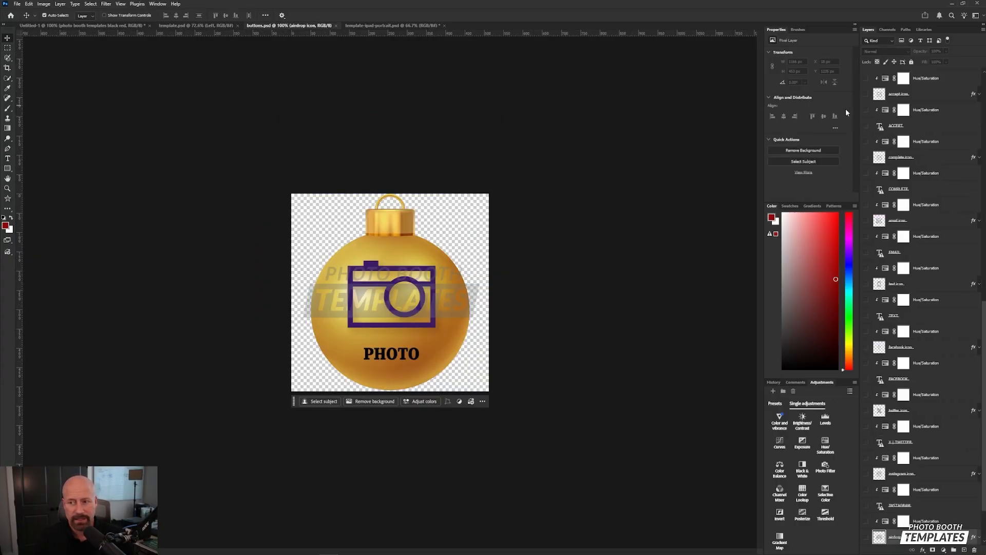
scroll(916, 119, "up", 10)
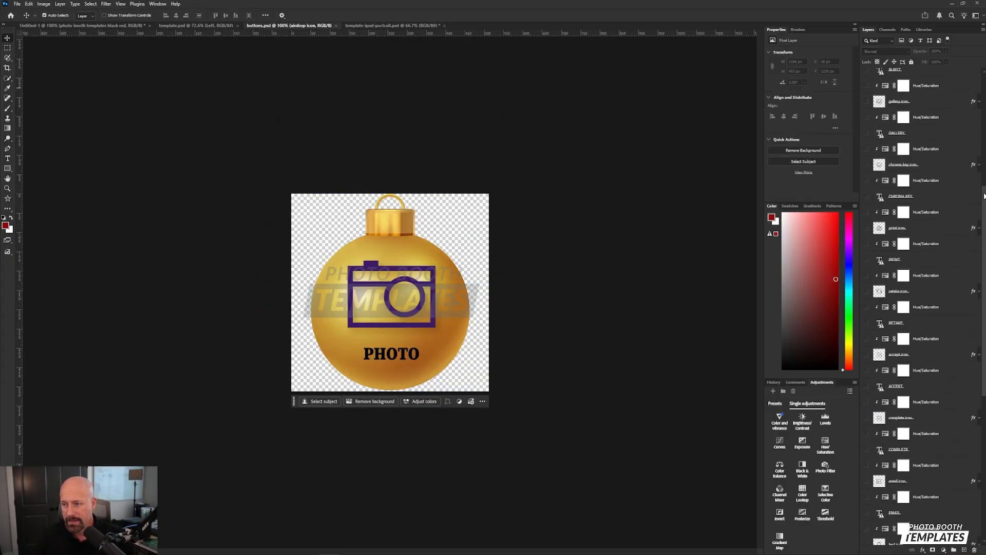
scroll(916, 90, "up", 3)
left_click(866, 72)
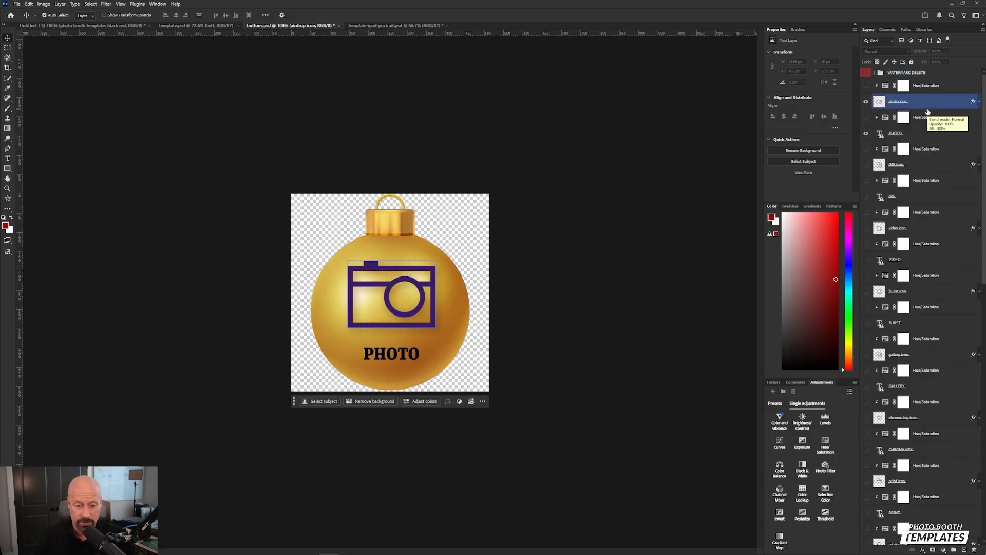
Group all layers from the photo icon down to the AIRDROP text and name the group Icons.
left_click(934, 104)
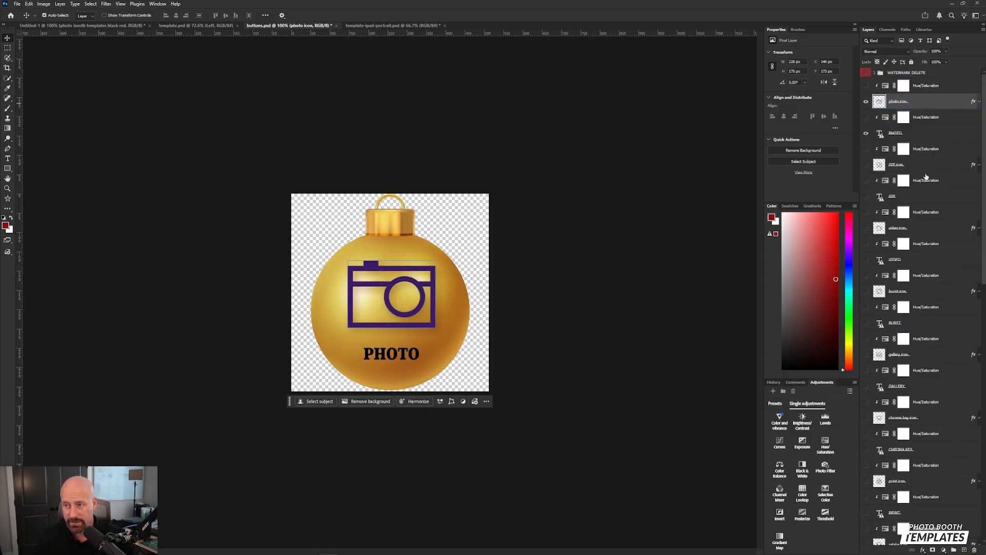
scroll(937, 157, "down", 15)
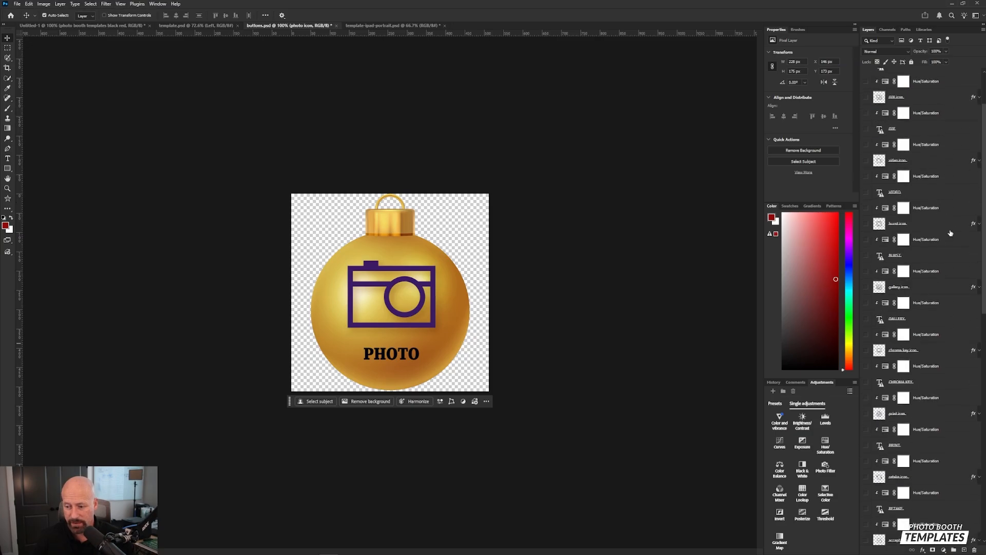
scroll(886, 267, "down", 5)
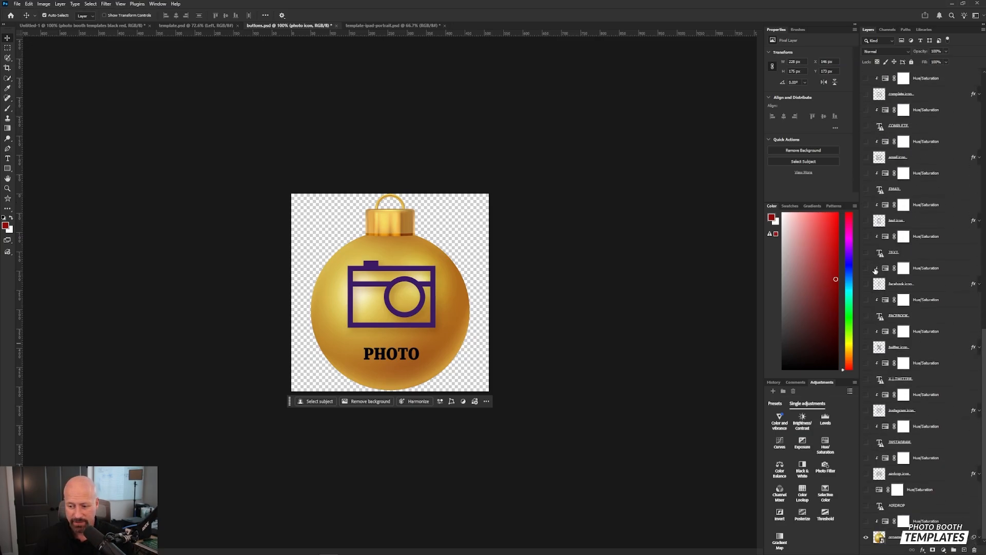
left_click(922, 507, "shift")
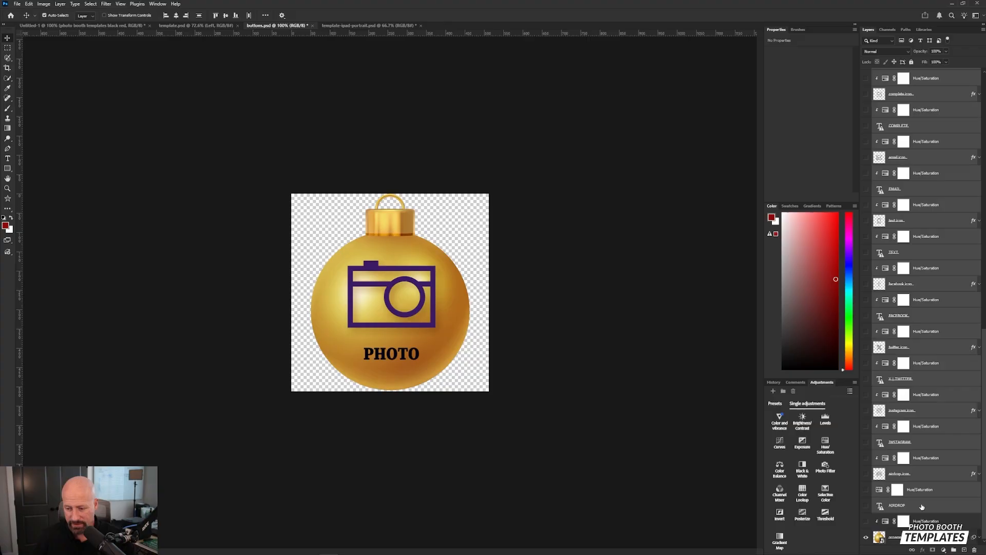
scroll(896, 315, "up", 20)
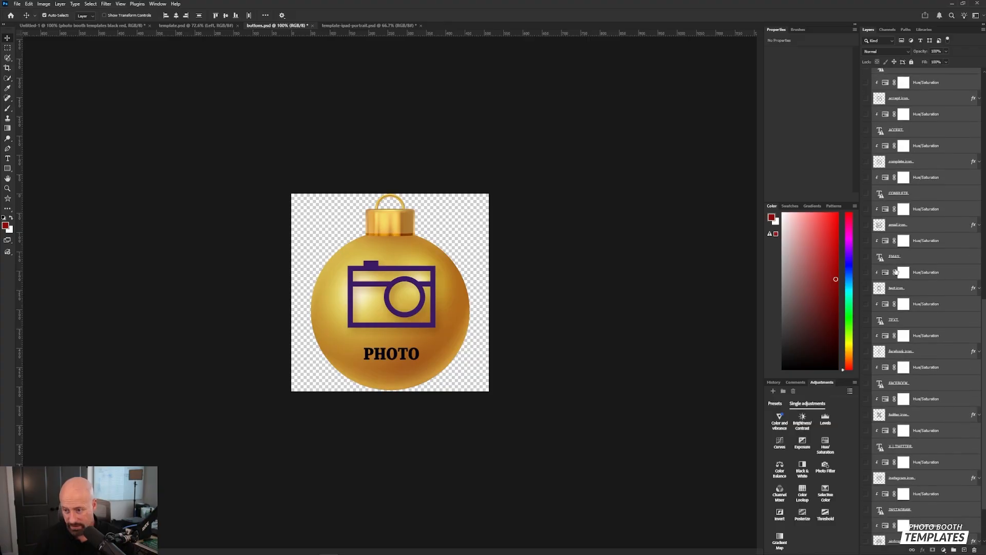
scroll(895, 219, "up", 8)
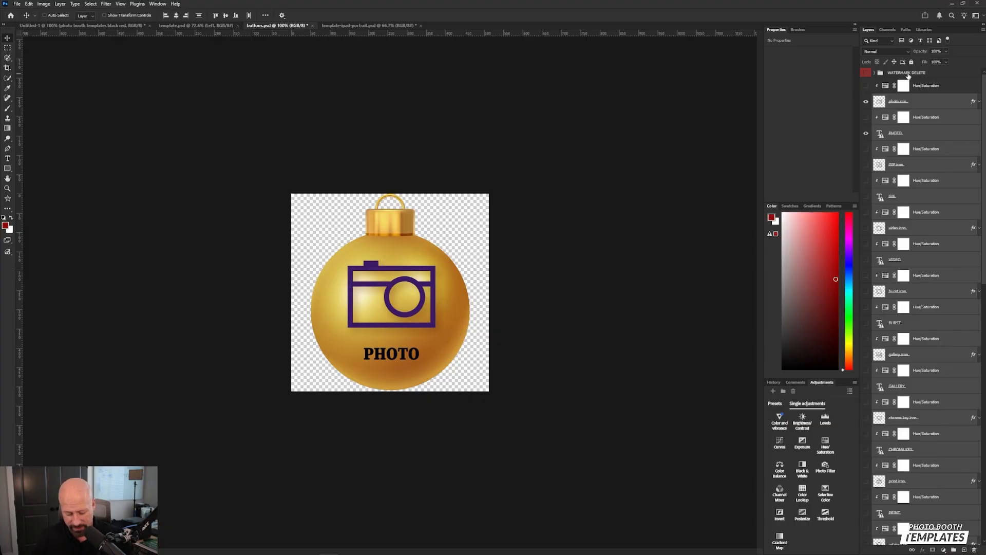
key("ctrl+g")
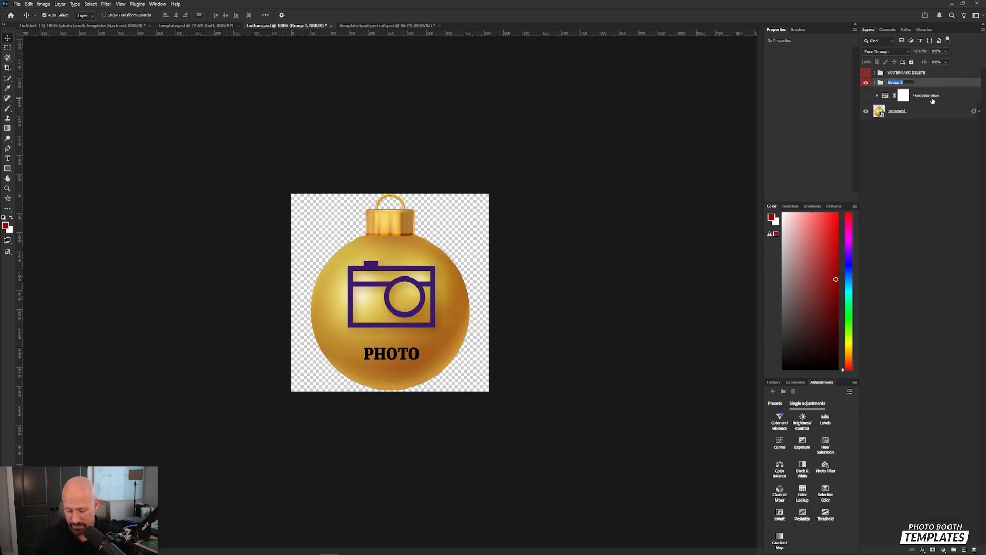
key("BackSpace")
key("Return")
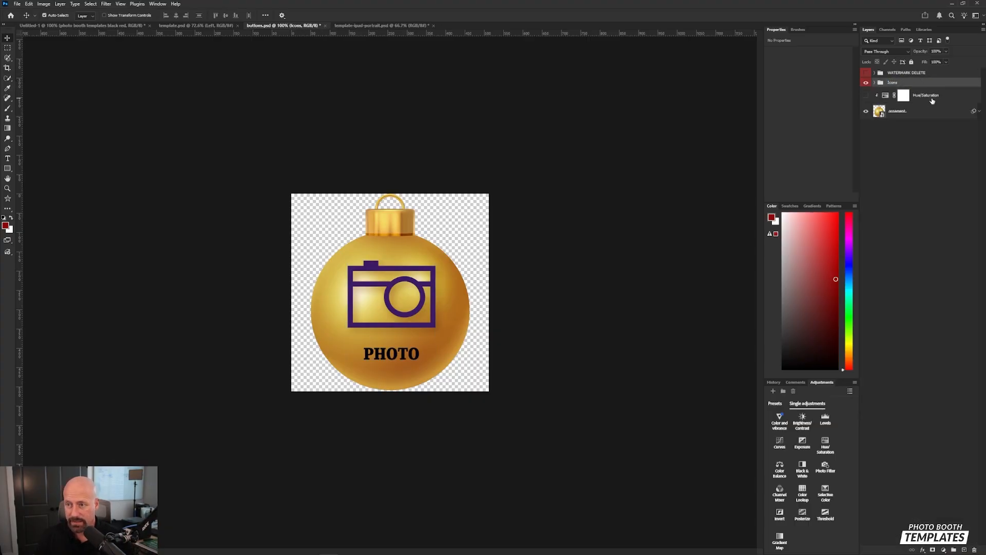
Move a Hue/Saturation adjustment out of the Icons group to just above it, make it visible and clip it to the group.
left_click(875, 82)
left_click_drag(900, 96, 893, 78)
left_click(874, 98)
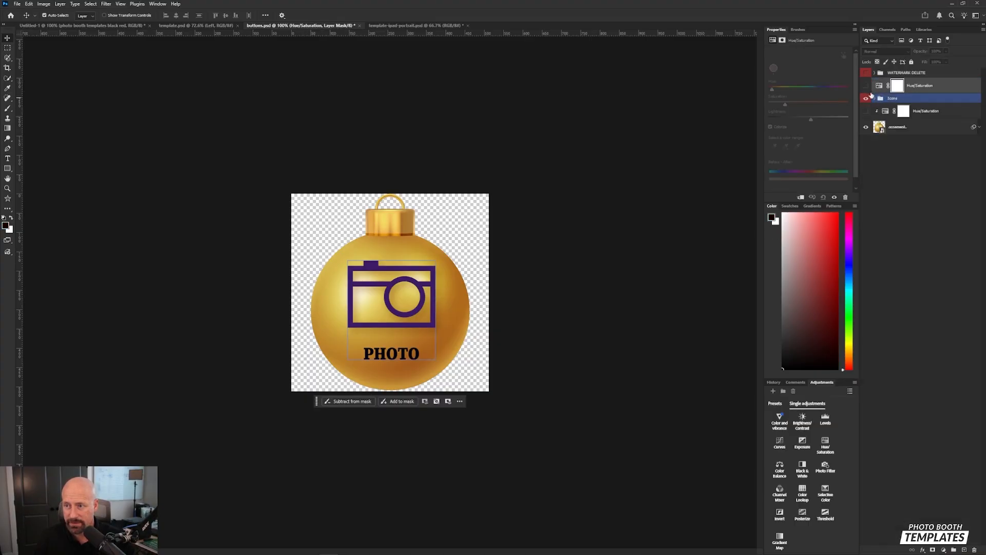
left_click(866, 85)
left_click(879, 85)
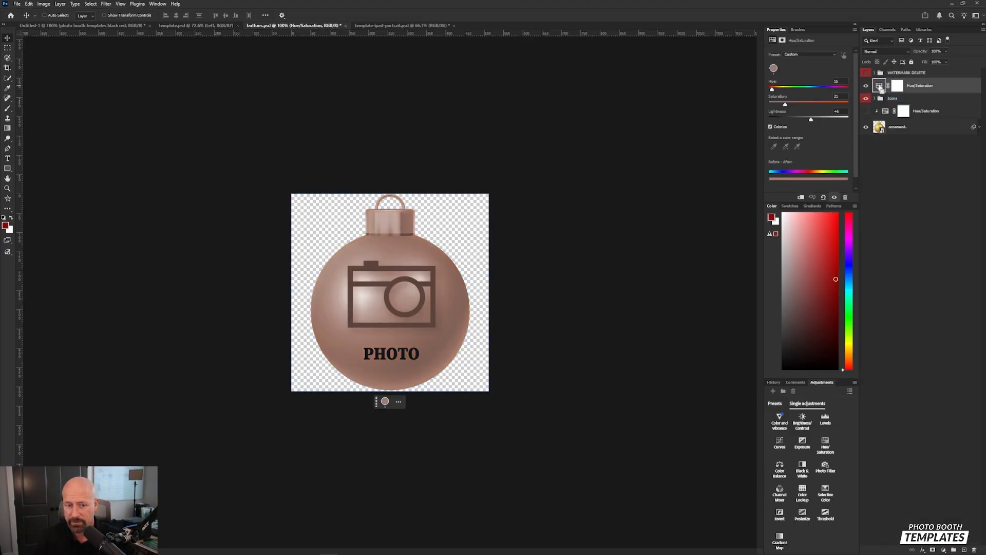
key("ctrl+alt+g")
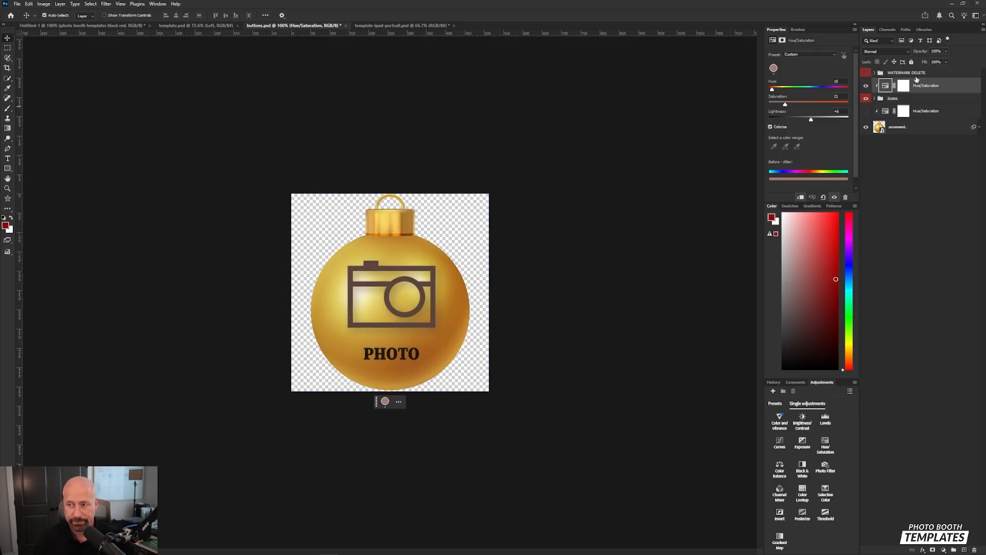
Set the Lightness of the Icons group's Hue/Saturation adjustment to -100, turning the camera icon black.
left_click(866, 86)
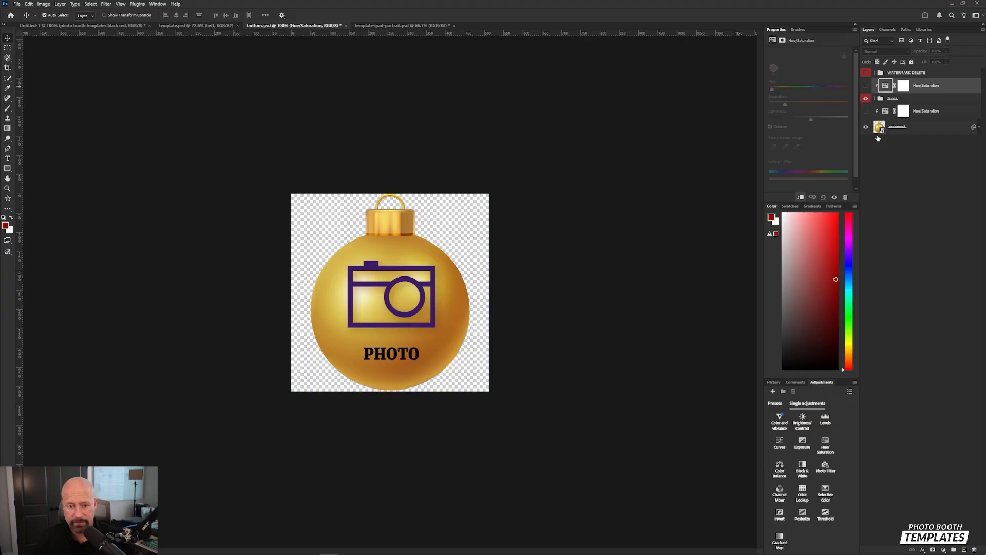
left_click(866, 86)
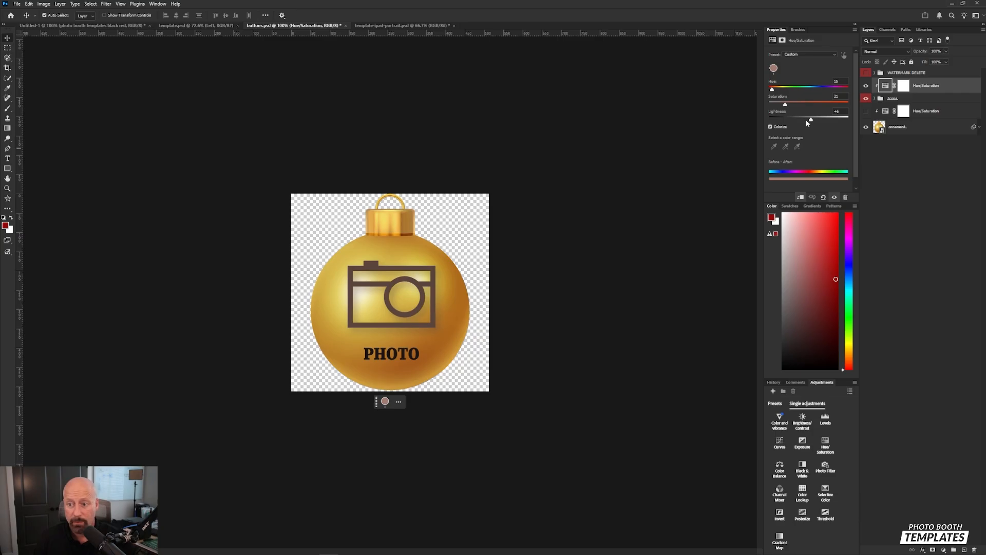
left_click_drag(809, 122, 769, 121)
left_click(892, 129)
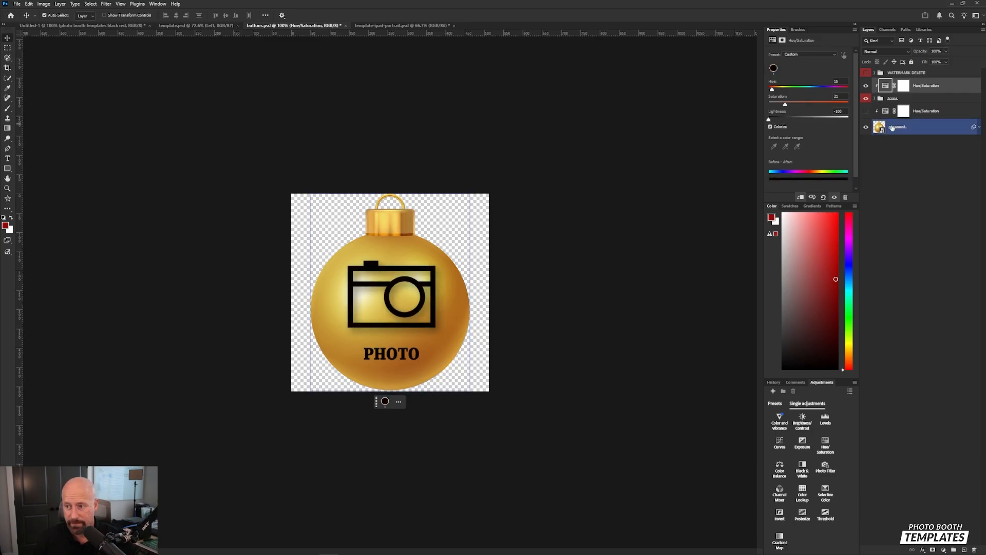
Show the ornament's Hue/Saturation adjustment and colorize it with Hue 0, Saturation 5 and Lightness 25.
left_click(866, 112)
left_click(887, 112)
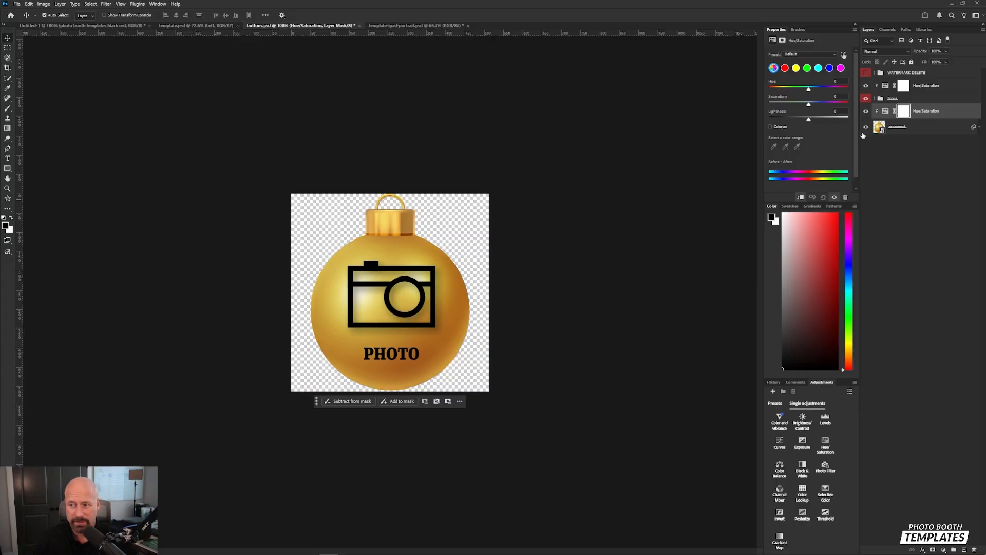
left_click(885, 111)
left_click(780, 127)
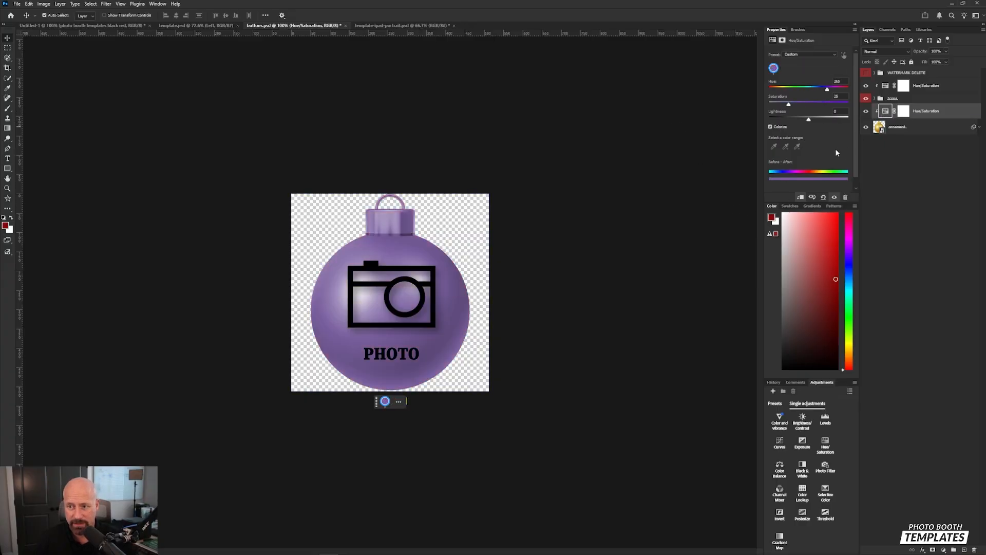
left_click(837, 81)
key("Tab")
type("5")
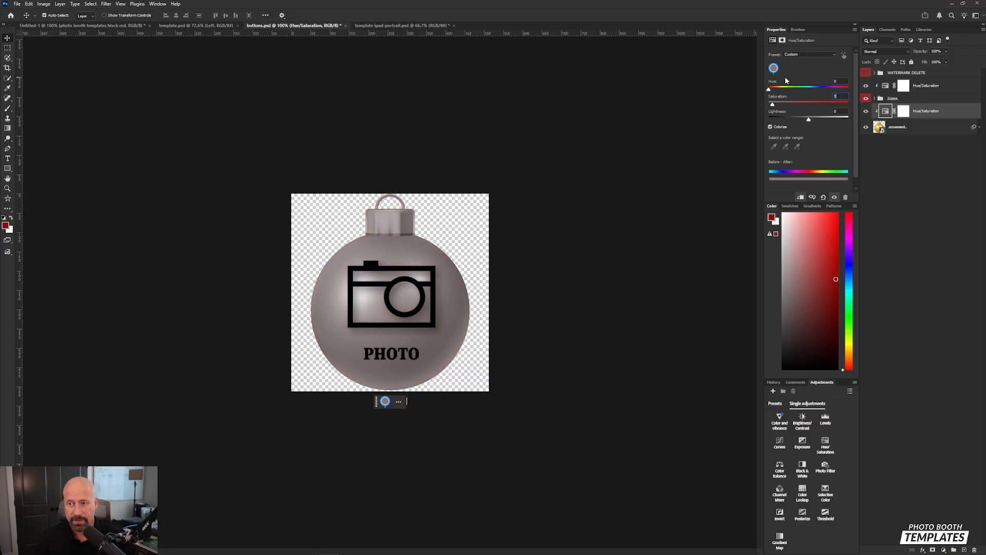
type("25")
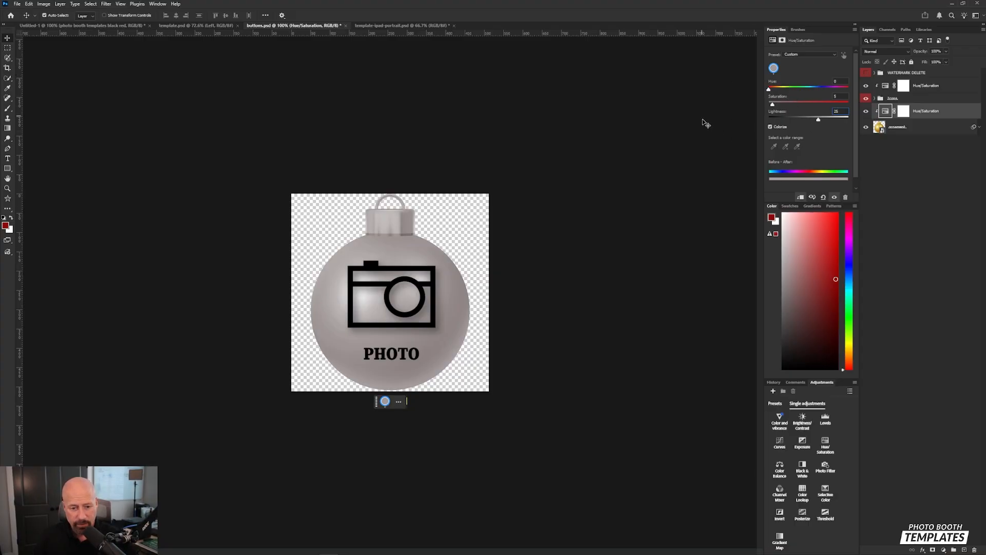
left_click(684, 325)
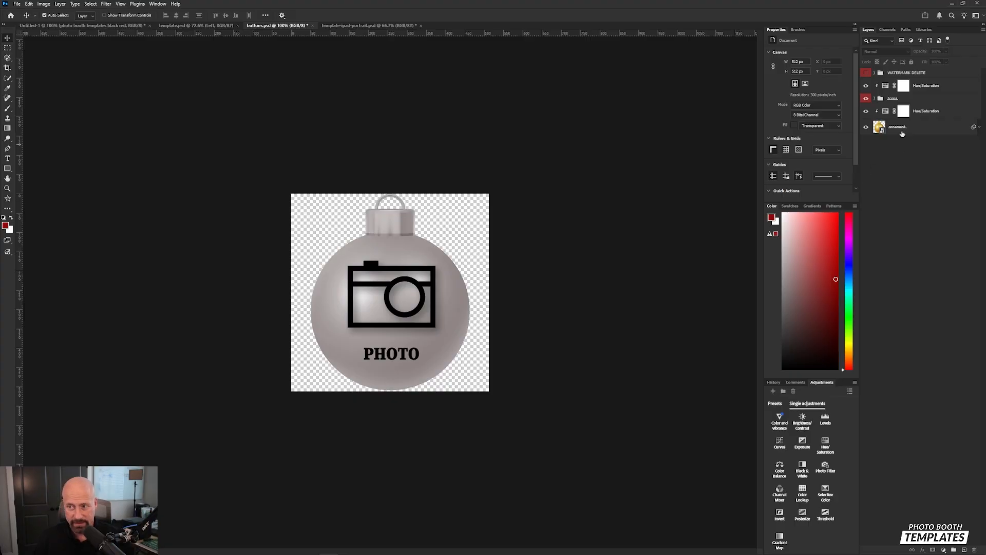
Expand the Icons group and delete the individual Hue/Saturation adjustments from the photo icon down to the retake icon.
left_click(872, 108)
left_click(874, 98)
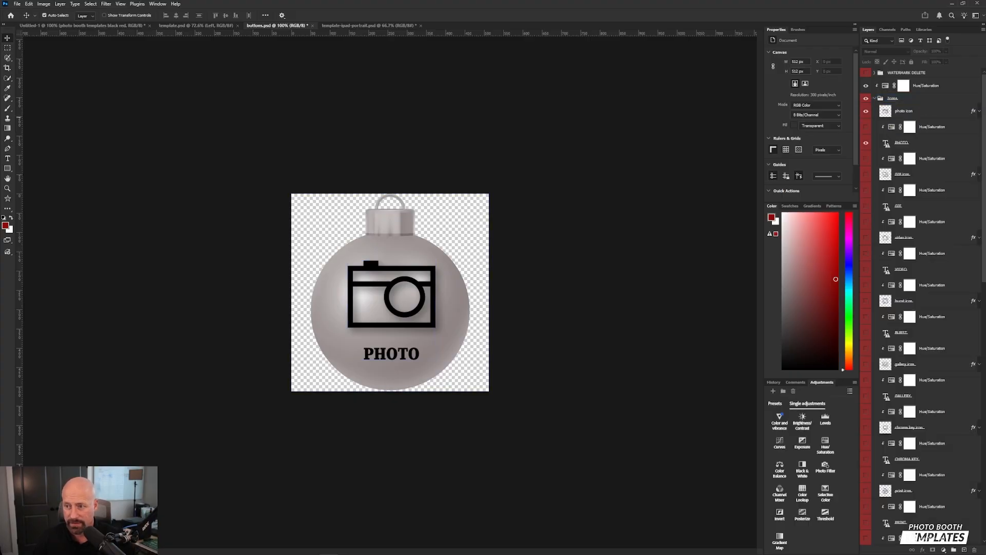
left_click(943, 127)
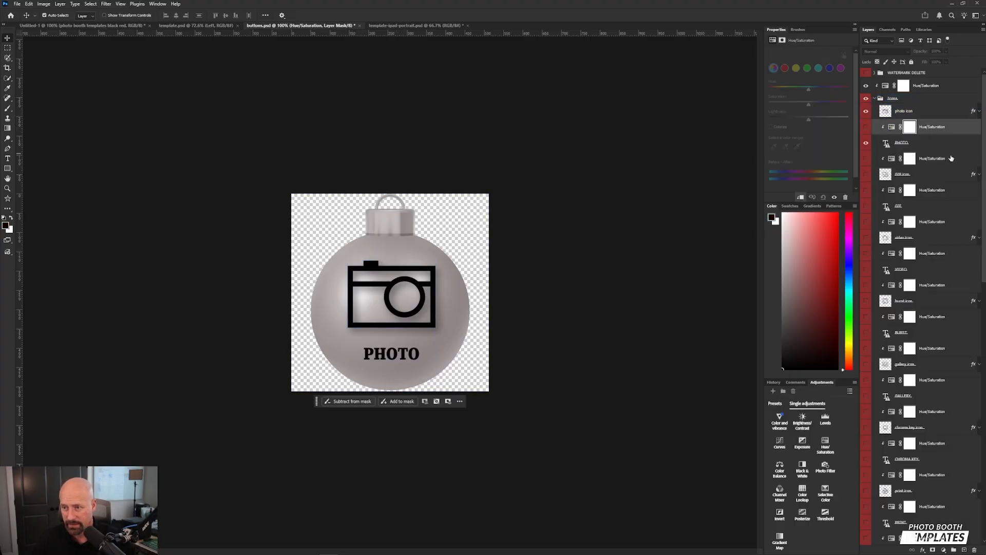
left_click(951, 160, "ctrl")
left_click(956, 189, "ctrl")
left_click(957, 224, "ctrl")
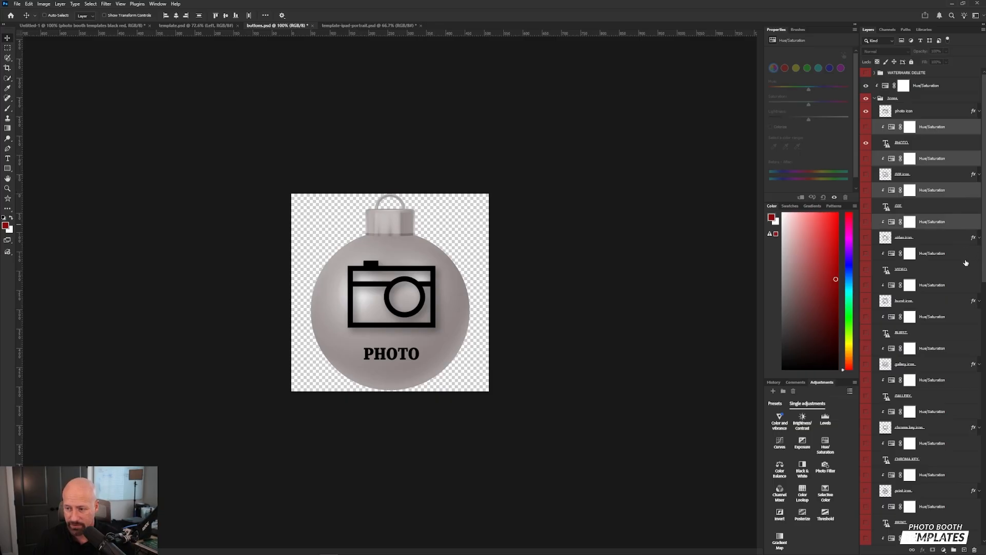
left_click(964, 256, "ctrl")
left_click(959, 289, "ctrl")
left_click(957, 315, "ctrl")
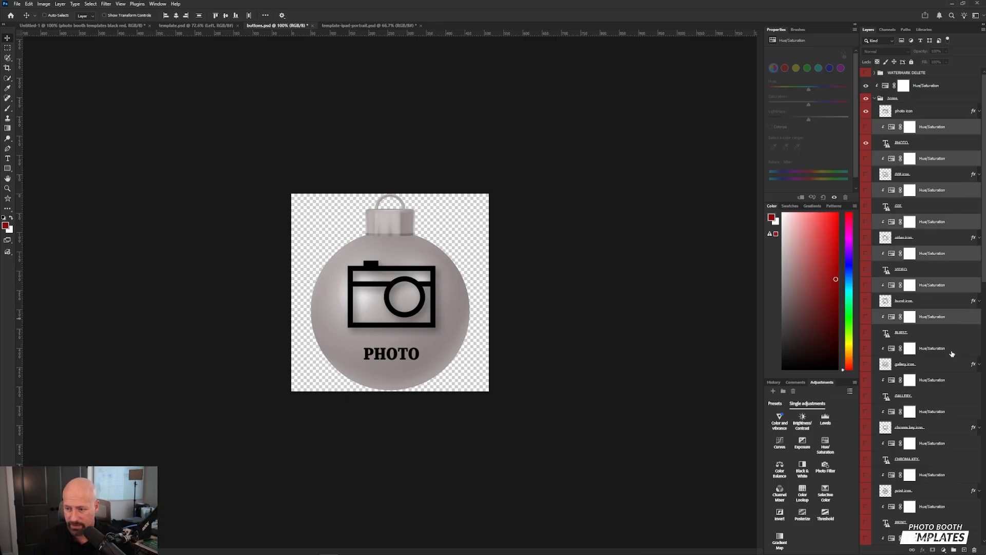
left_click(952, 353, "ctrl")
left_click(953, 383, "ctrl")
left_click(955, 414, "ctrl")
left_click(957, 445, "ctrl")
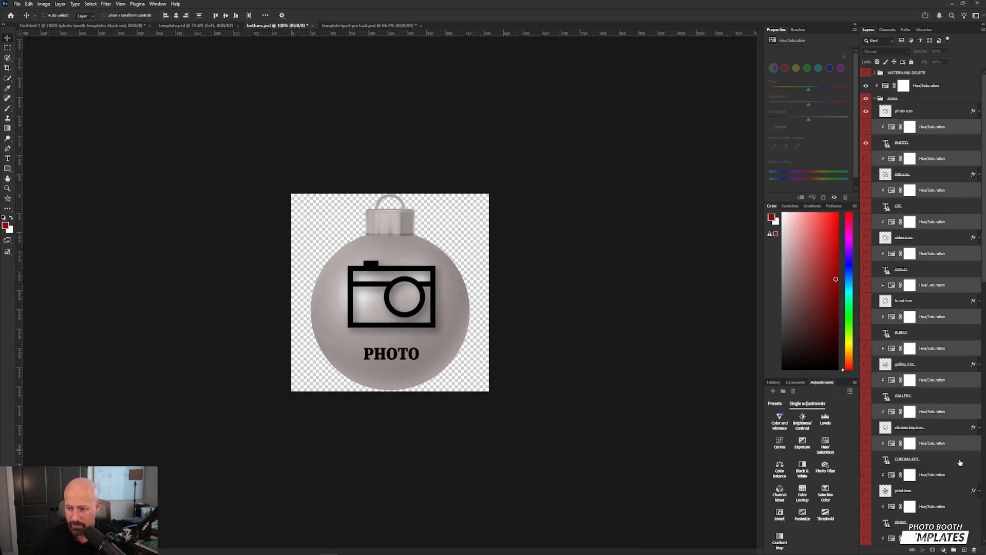
left_click(959, 477, "ctrl")
left_click(951, 507, "ctrl")
scroll(948, 462, "down", 2)
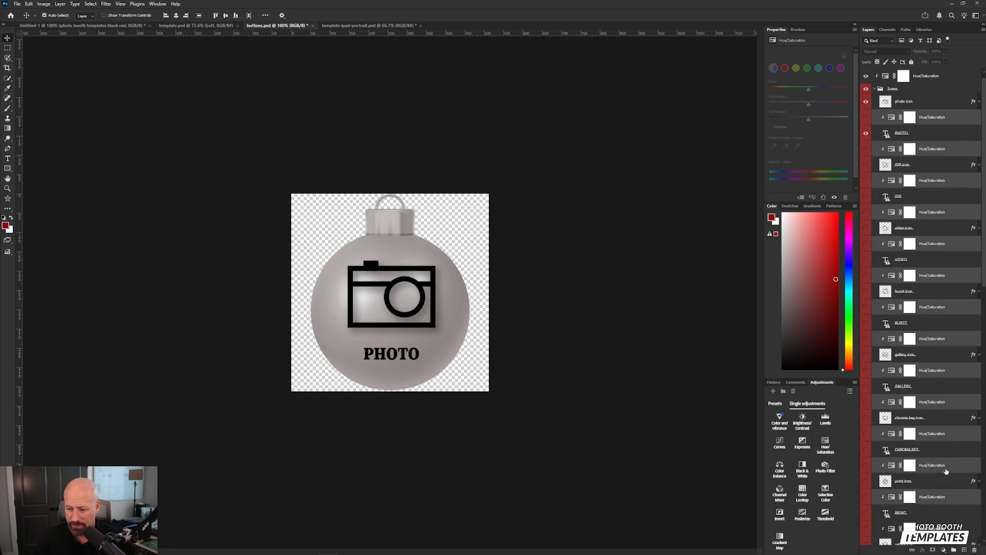
left_click(946, 483, "ctrl")
left_click(948, 512, "ctrl")
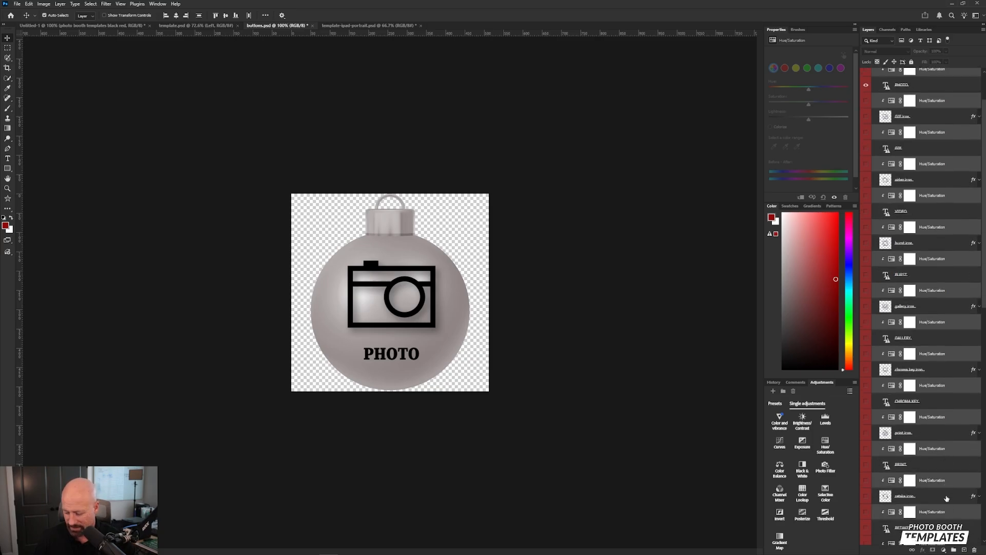
key("Delete")
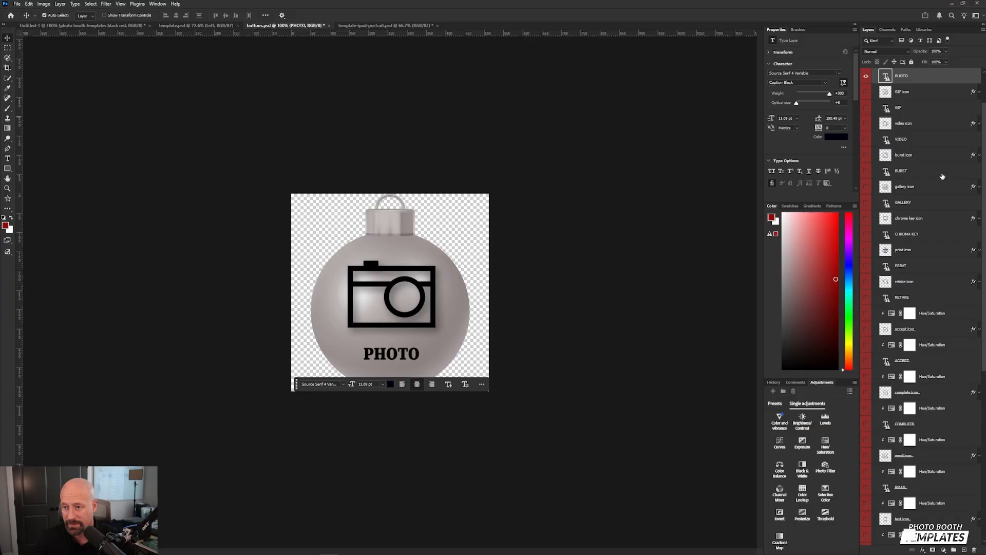
scroll(872, 92, "up", 2)
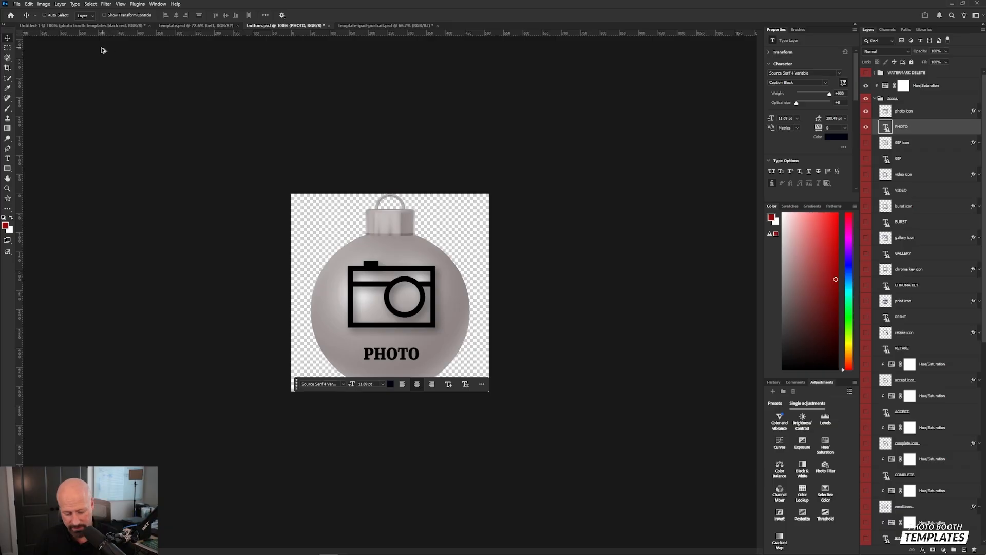
key("ctrl+alt+shift+w")
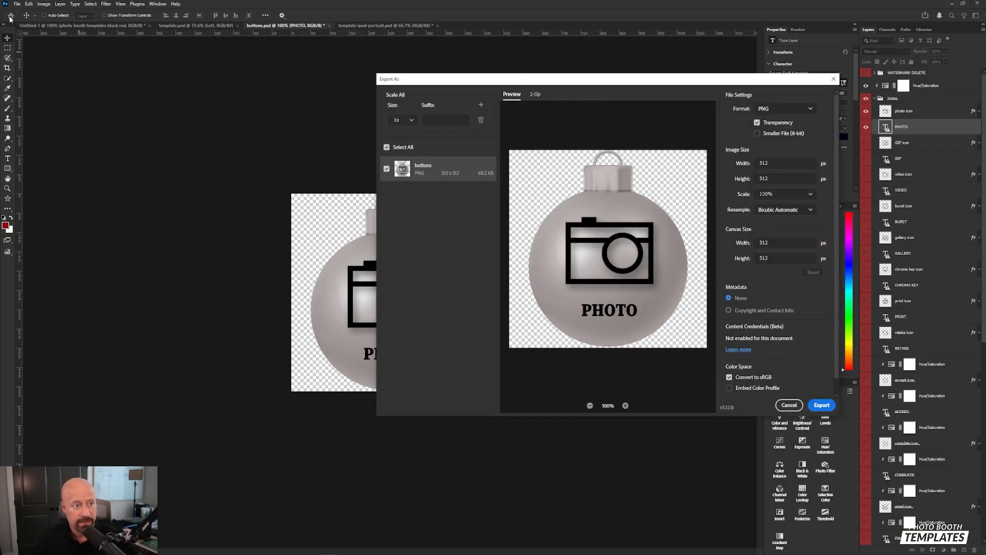
key("Escape")
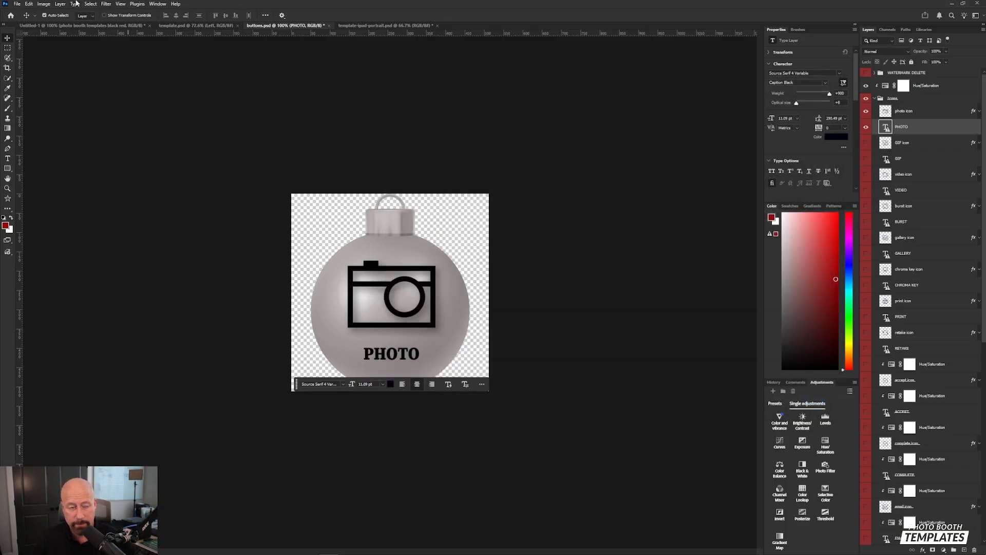
left_click(15, 4)
mouse_move(66, 139)
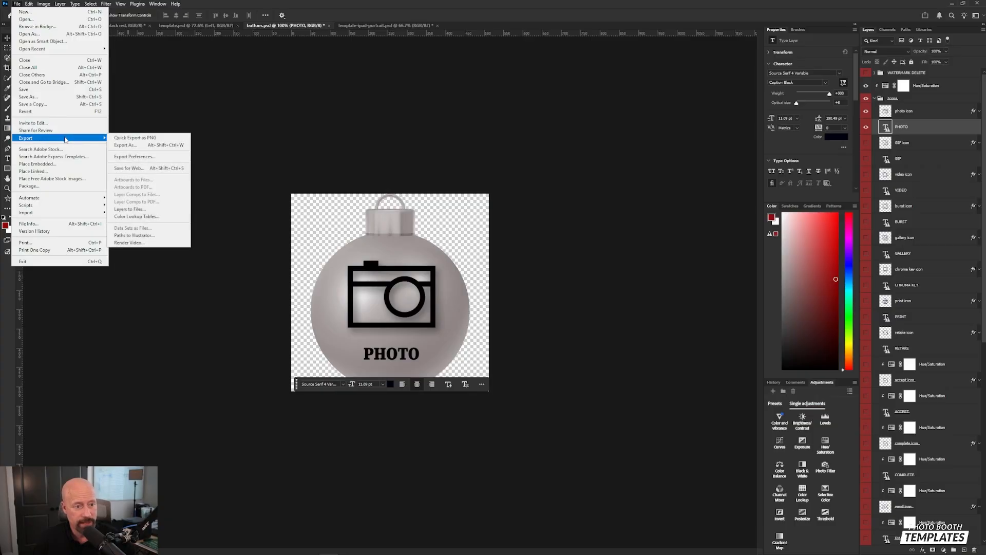
left_click(133, 146)
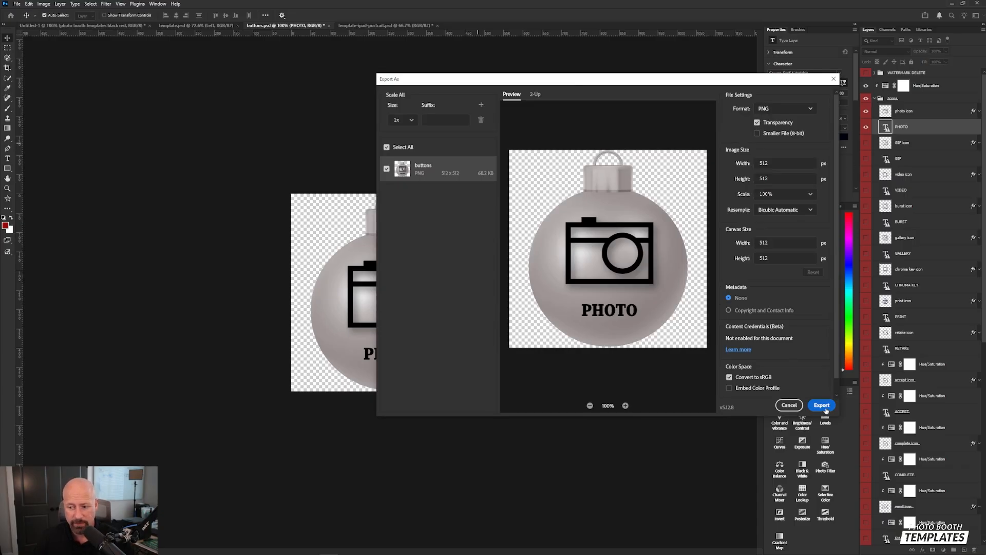
left_click(822, 405)
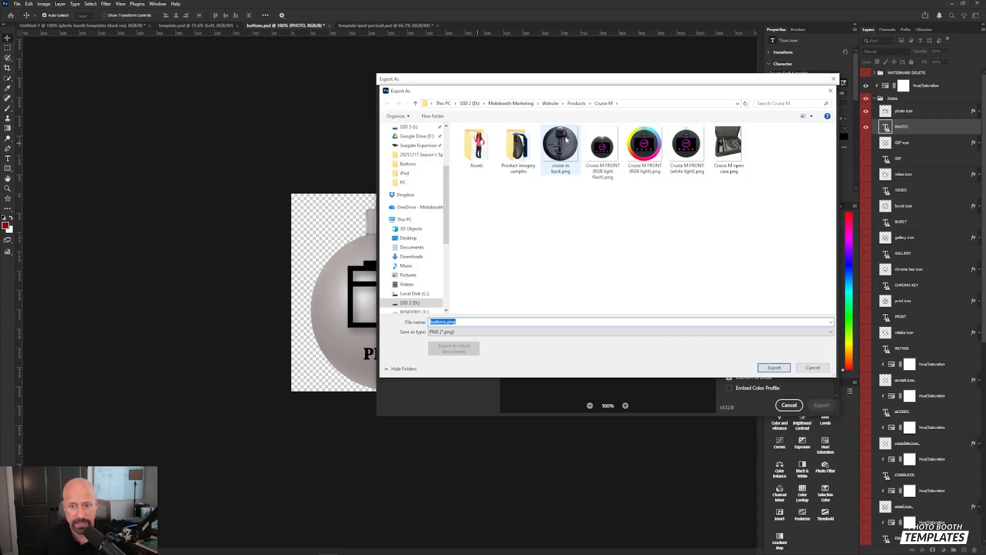
left_click(526, 104)
left_click(470, 103)
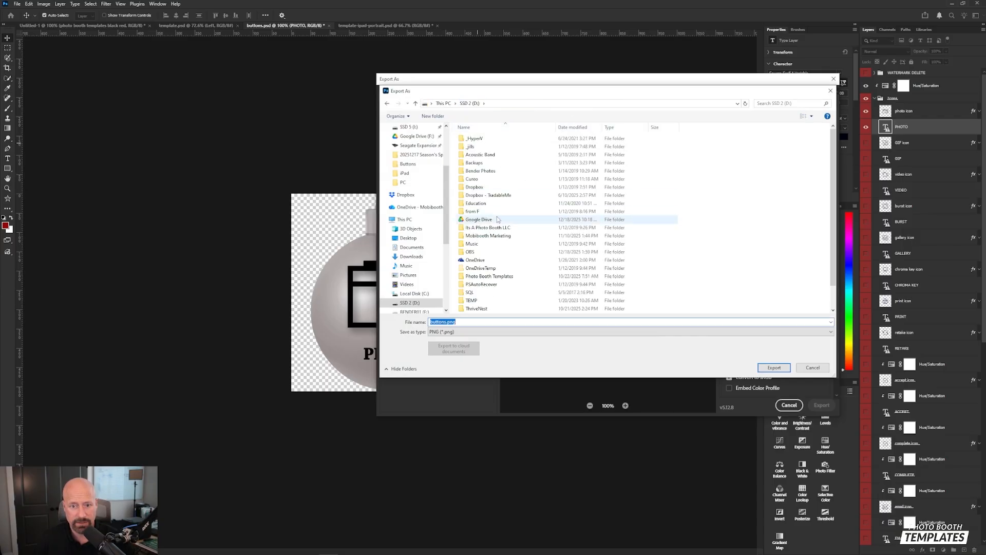
left_click_drag(523, 94, 985, 57)
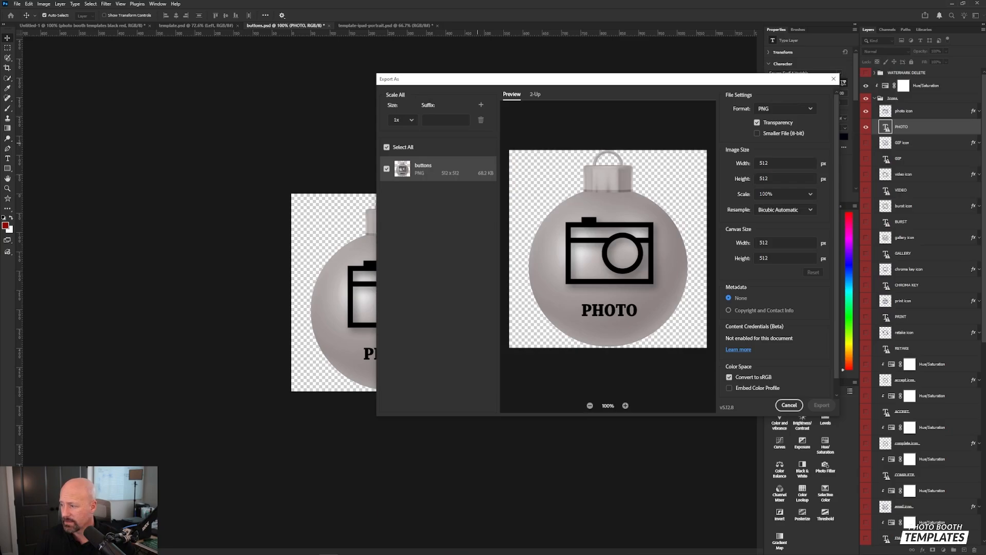
left_click(793, 404)
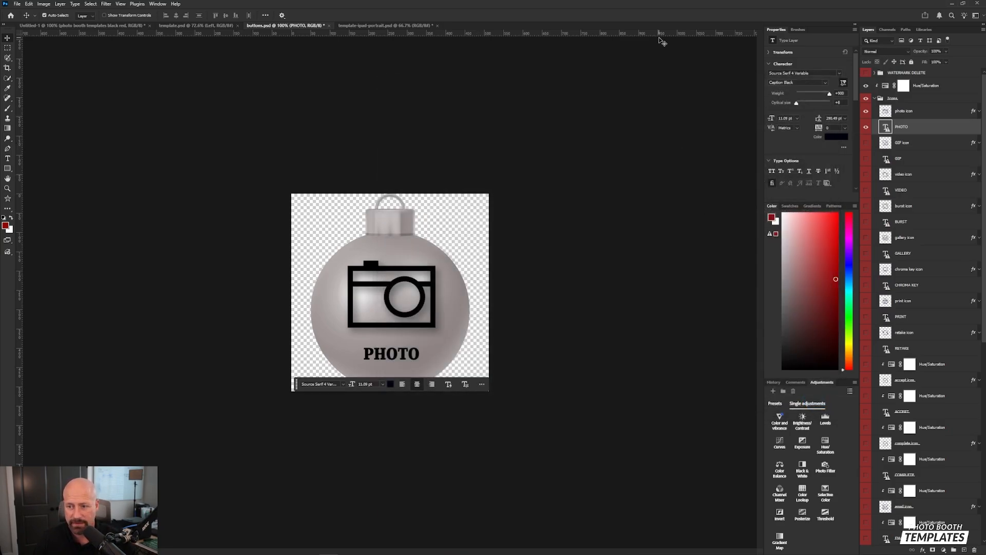
Copy the whole canvas of the silver PHOTO button merged and paste it into template-ipad-portrait.psd.
left_click(511, 147)
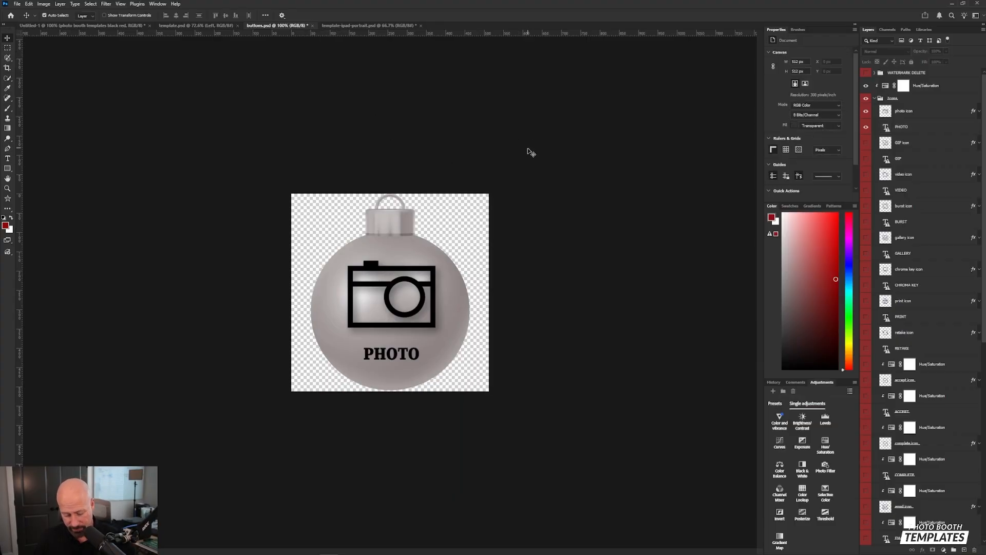
key("ctrl+a")
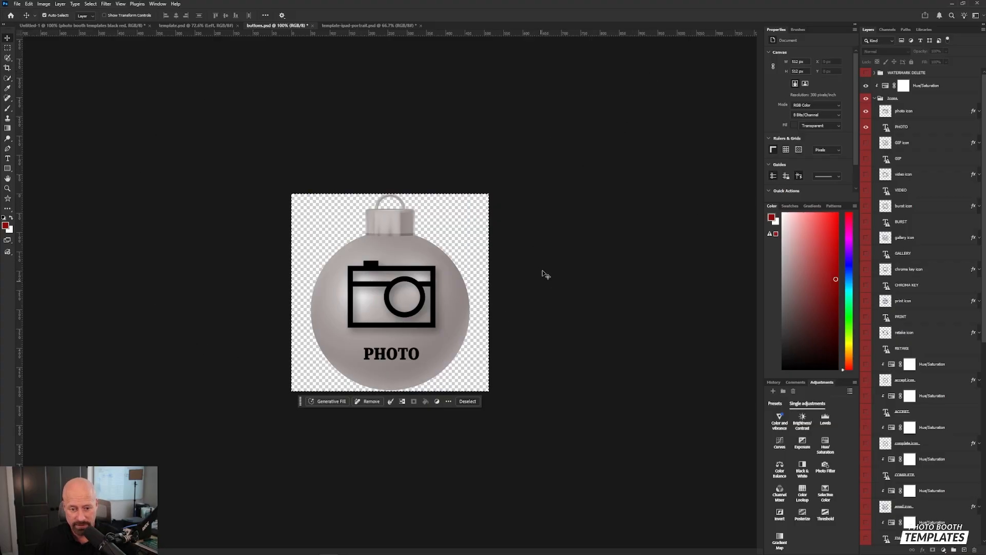
left_click(29, 4)
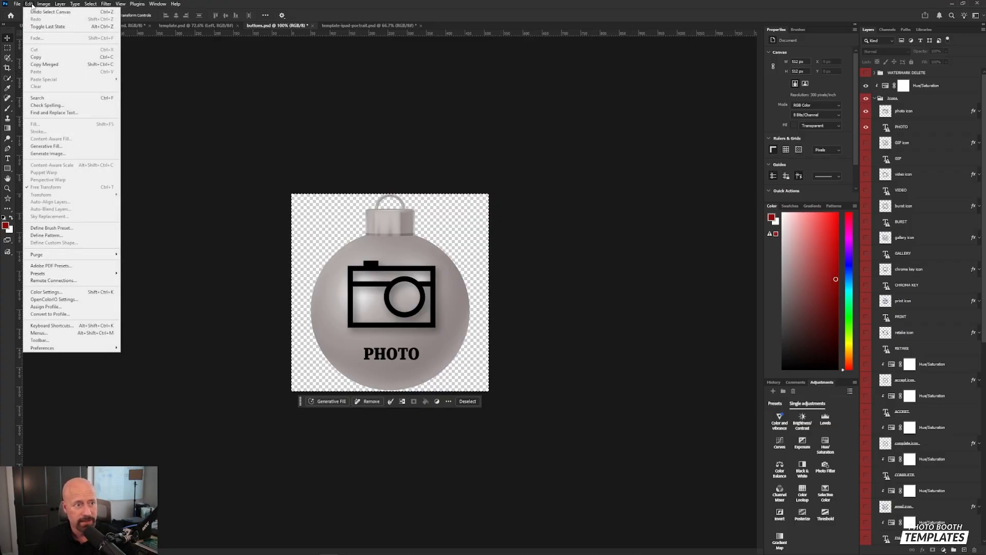
left_click(45, 65)
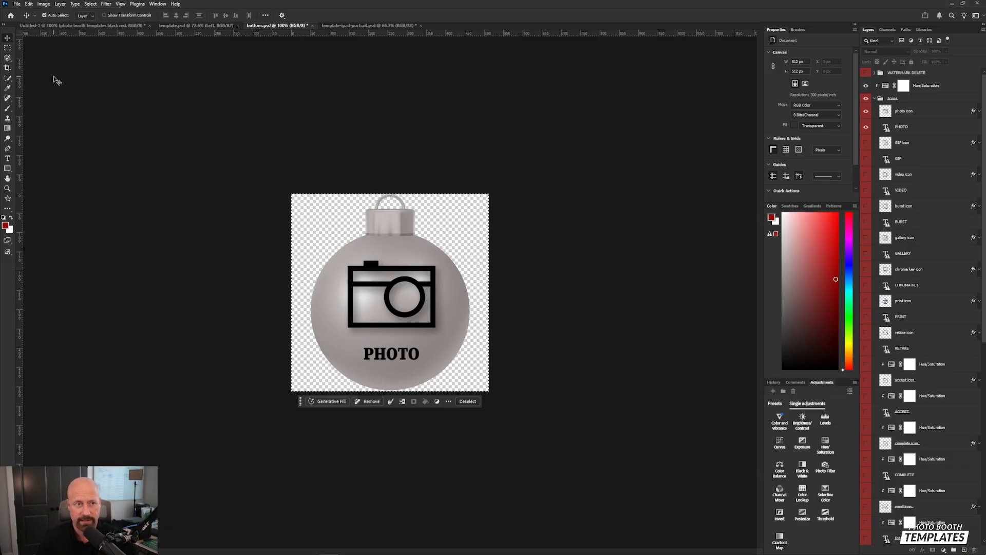
left_click(380, 26)
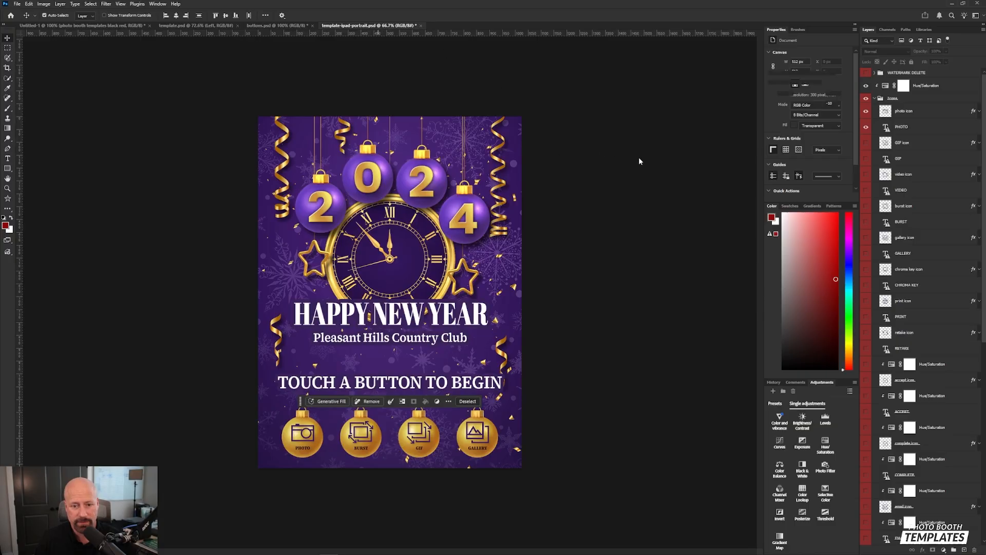
key("ctrl+v")
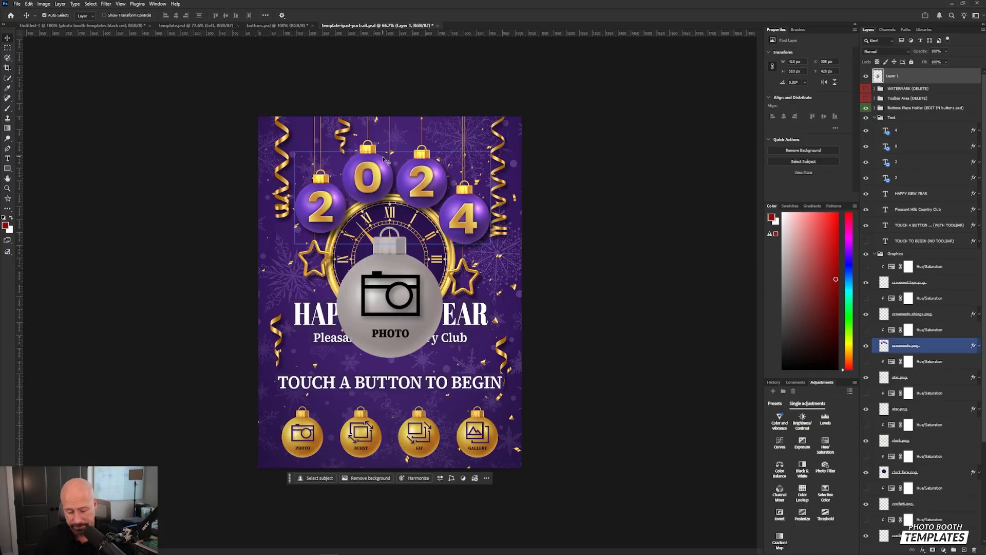
Scale the pasted silver button to about 40.5% and place it exactly over the gold PHOTO button.
left_click_drag(383, 305, 305, 406)
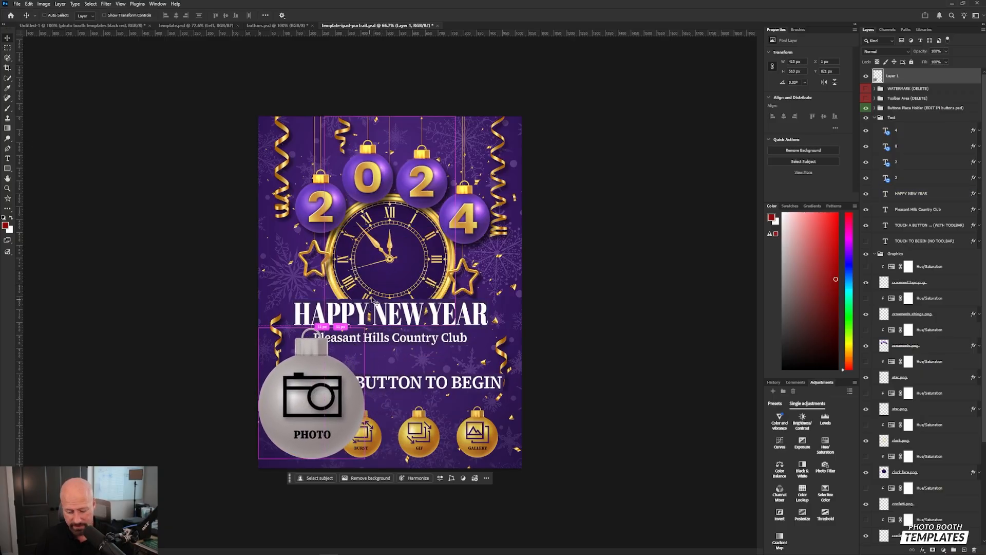
key("ctrl+t")
left_click_drag(364, 328, 307, 412)
key("Right")
key("Right")
key("Right")
key("Right")
key("Right")
key("Right")
key("Right")
key("Right")
key("Right")
key("Right")
key("Right")
key("Right")
key("Right")
key("Right")
key("Right")
key("Right")
key("Right")
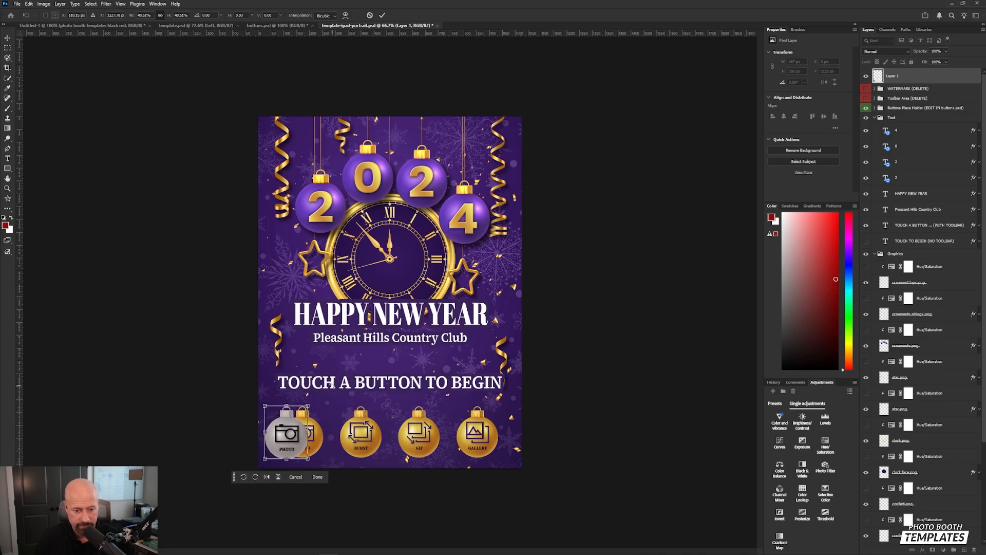
key("Right")
key("Right")
key("Right")
key("Right")
key("Right")
key("Right")
key("Right")
key("Right")
key("Right")
key("Right")
key("Right")
key("Right")
key("Right")
key("Right")
key("Right")
key("Right")
key("Right")
key("Right")
key("Right")
key("Right")
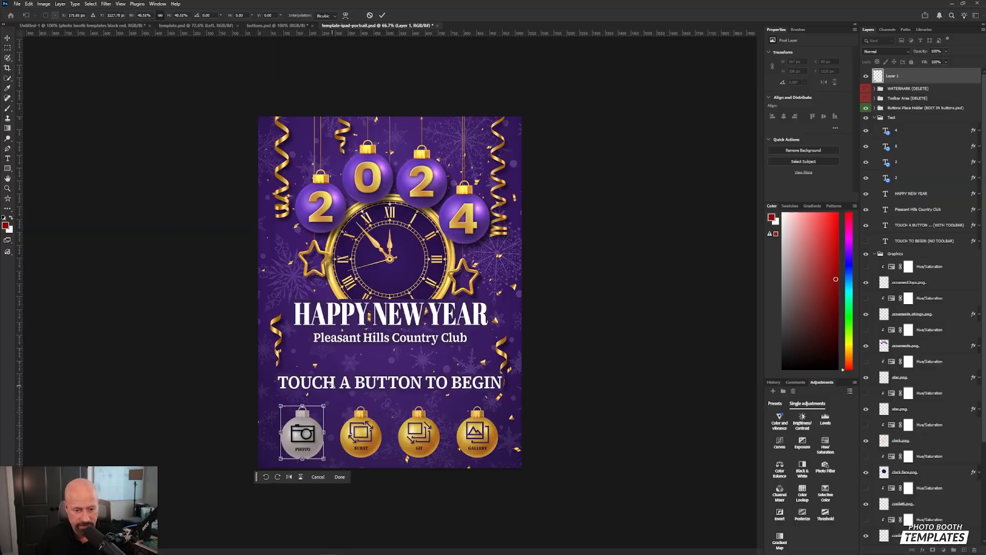
key("Return")
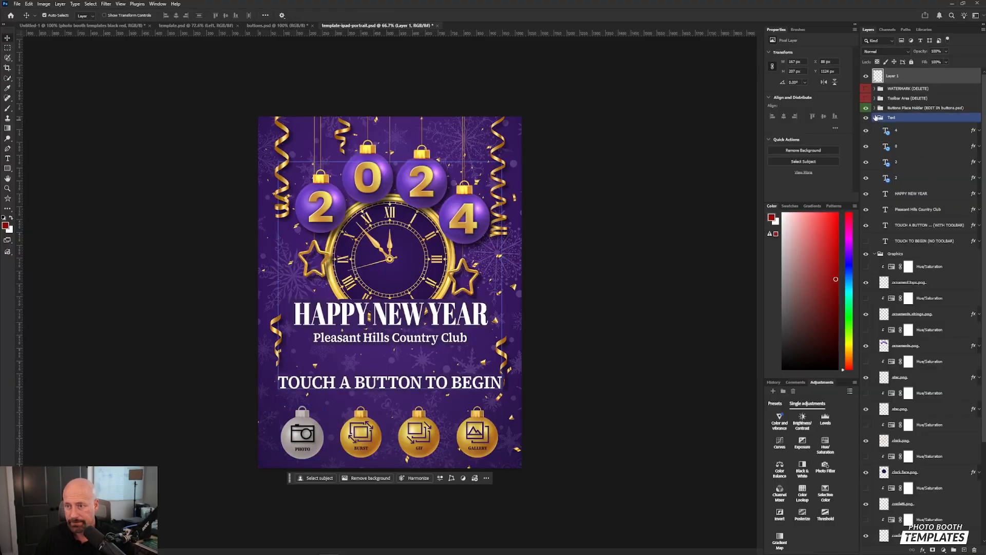
Hide the Buttons Place Holder group in the portrait screen template.
left_click(866, 108)
left_click(866, 109)
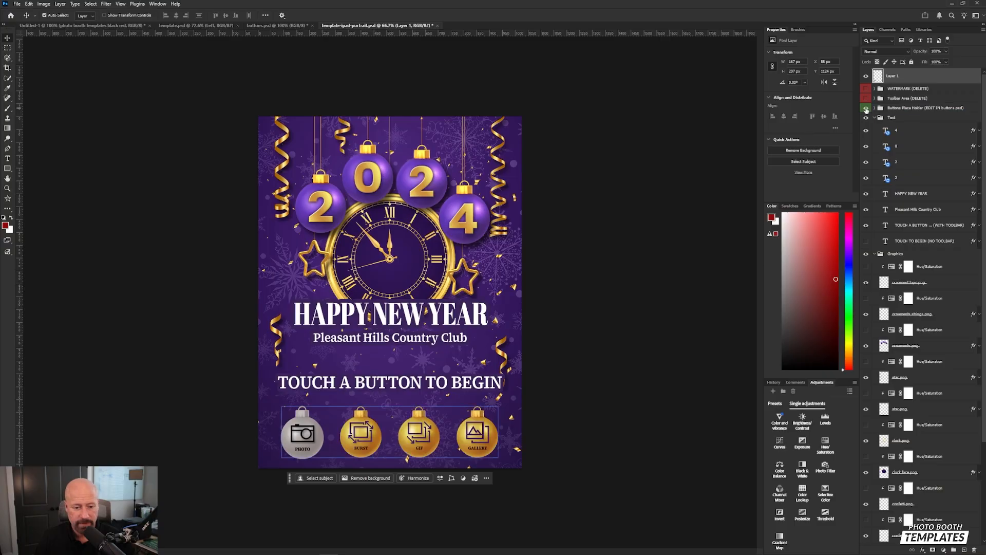
left_click(866, 109)
left_click(866, 108)
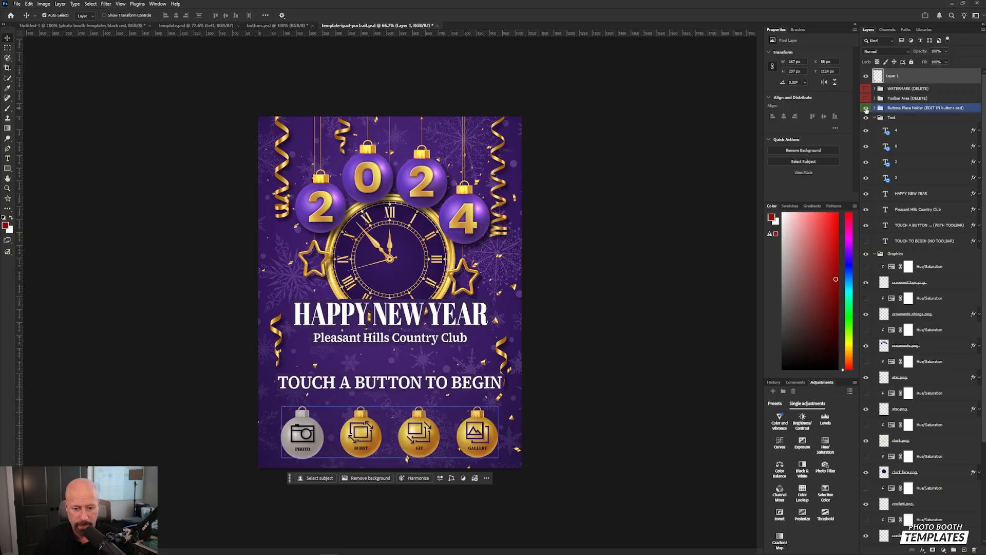
left_click(866, 108)
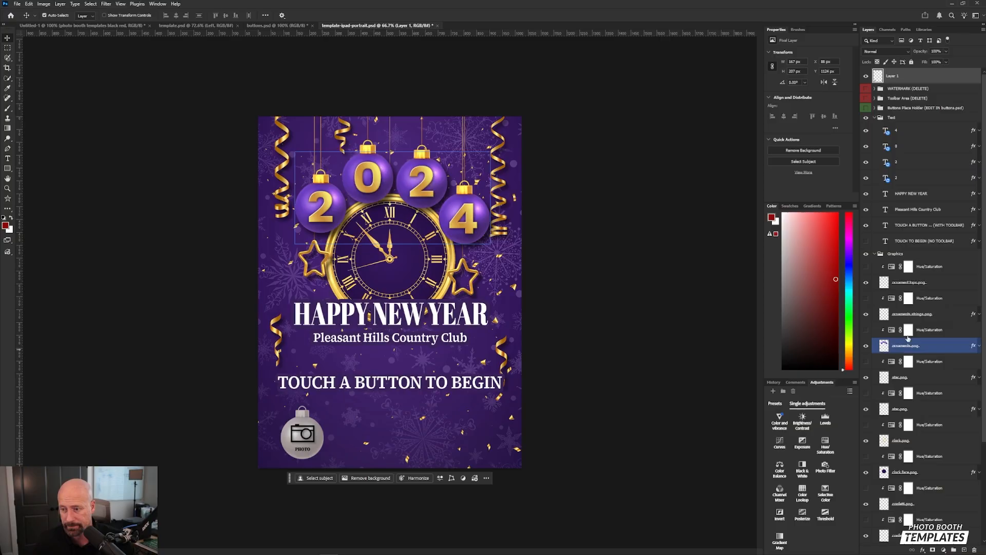
Copy the red background Hue/Saturation adjustment from template.psd to just above the background layer in template-ipad-portrait.psd.
scroll(900, 281, "down", 3)
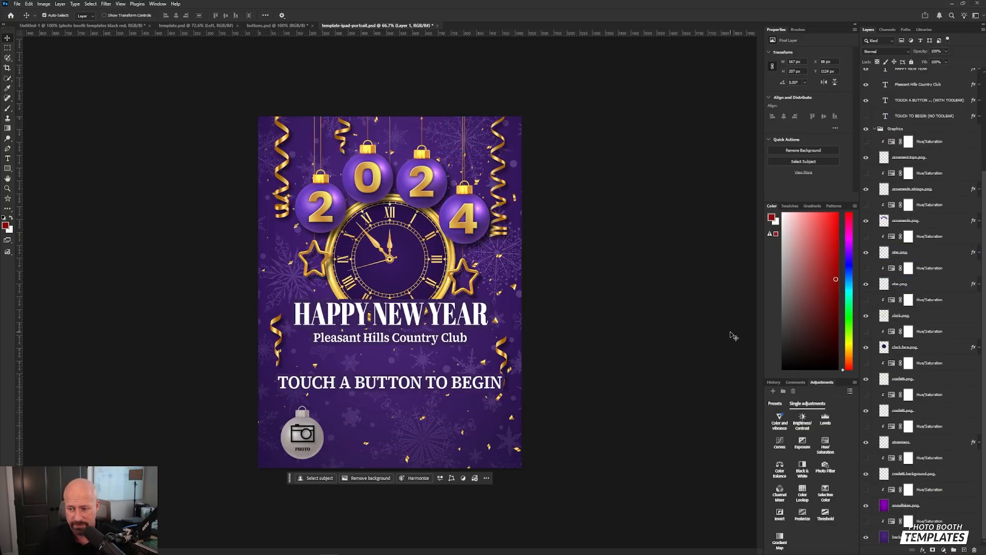
left_click(186, 27)
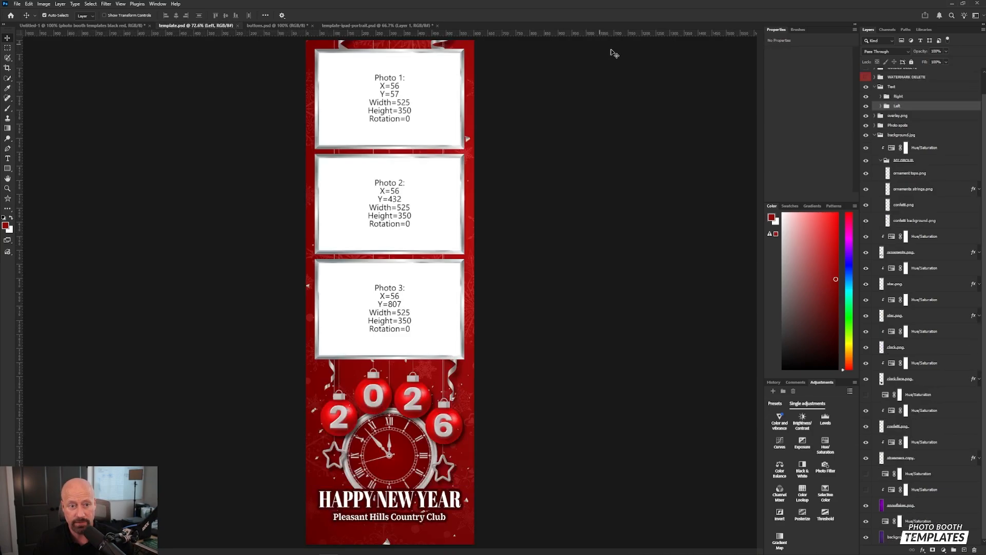
left_click(355, 26)
scroll(932, 395, "down", 4)
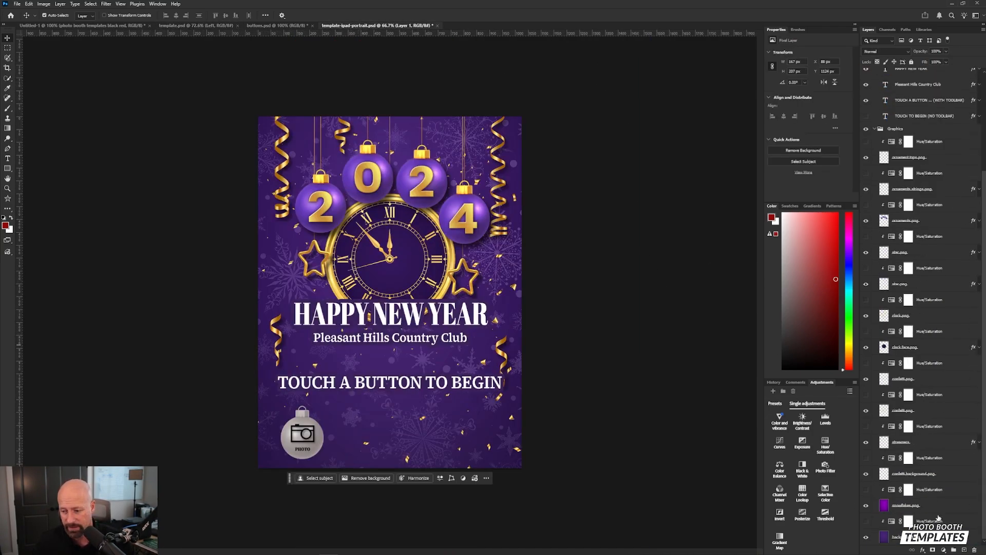
left_click(935, 537)
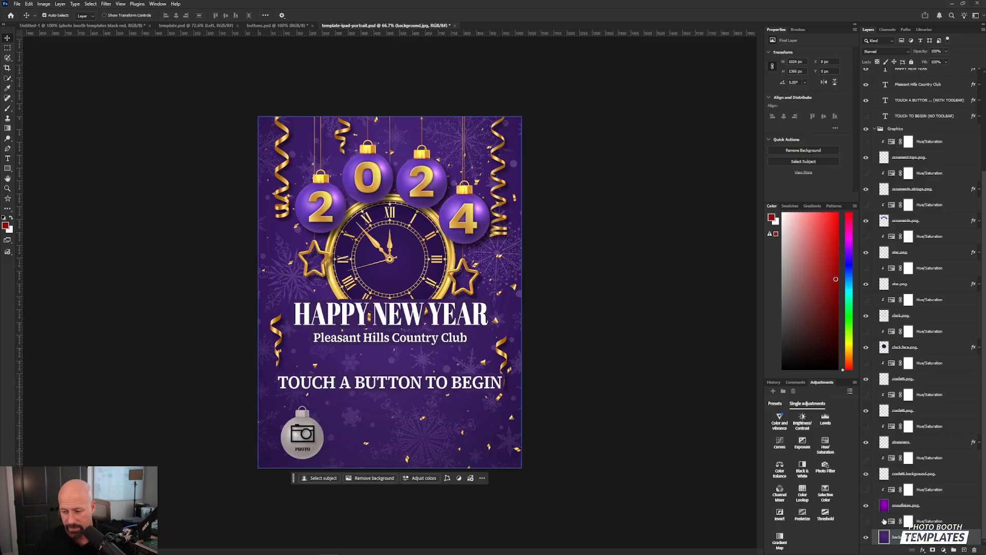
left_click(232, 25)
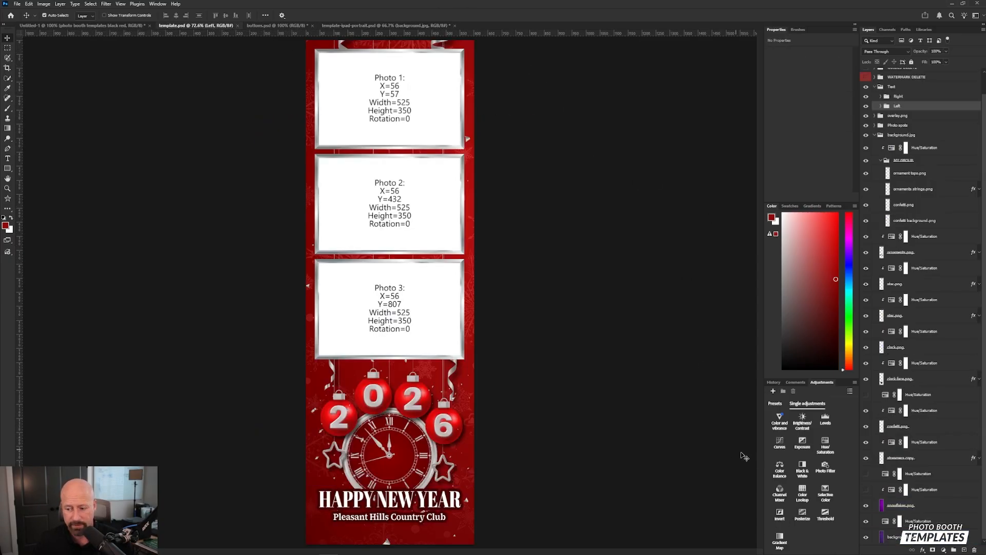
left_click(942, 524)
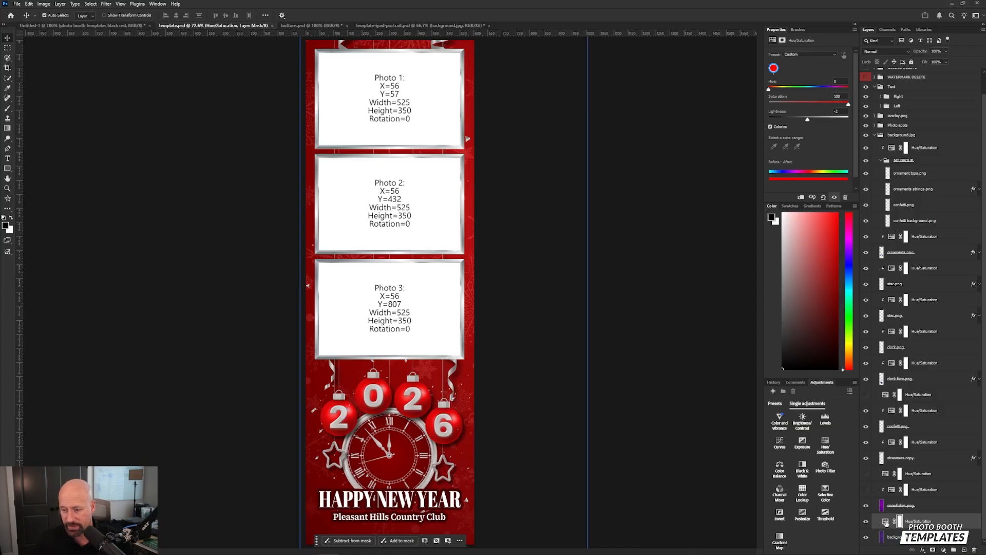
left_click_drag(886, 522, 386, 368)
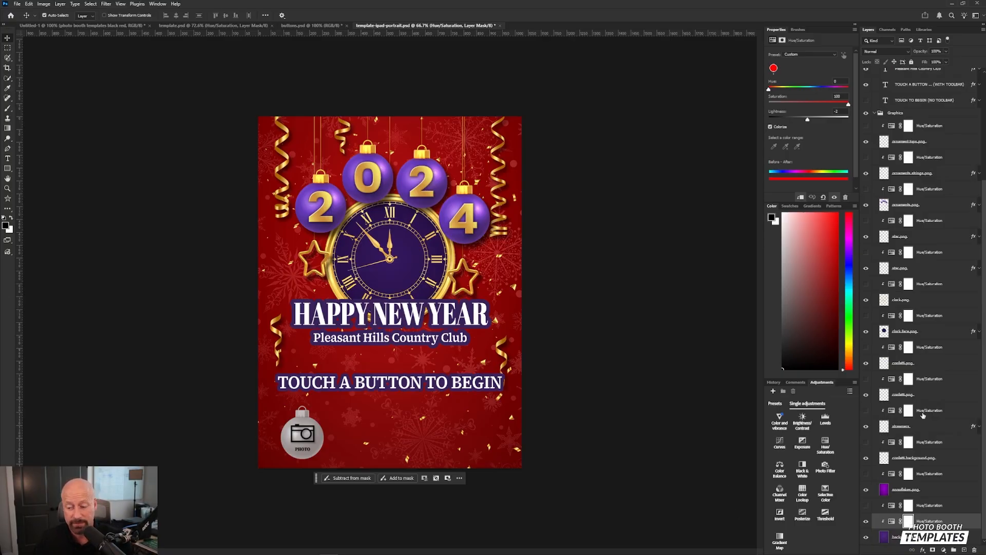
Group the ornament tops and ornament strings layers, and clip the tops' Hue/Saturation adjustment to that group.
left_click(973, 139)
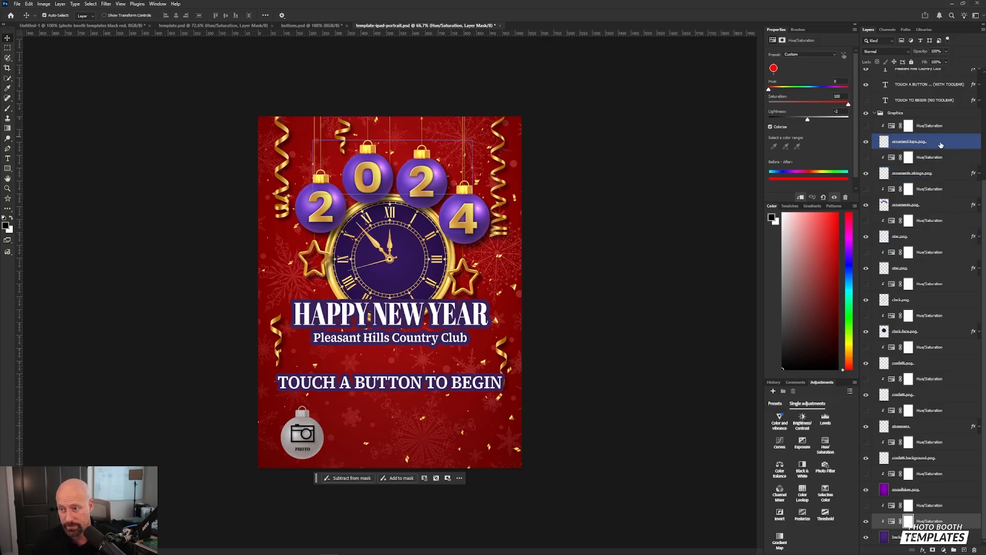
left_click(867, 142)
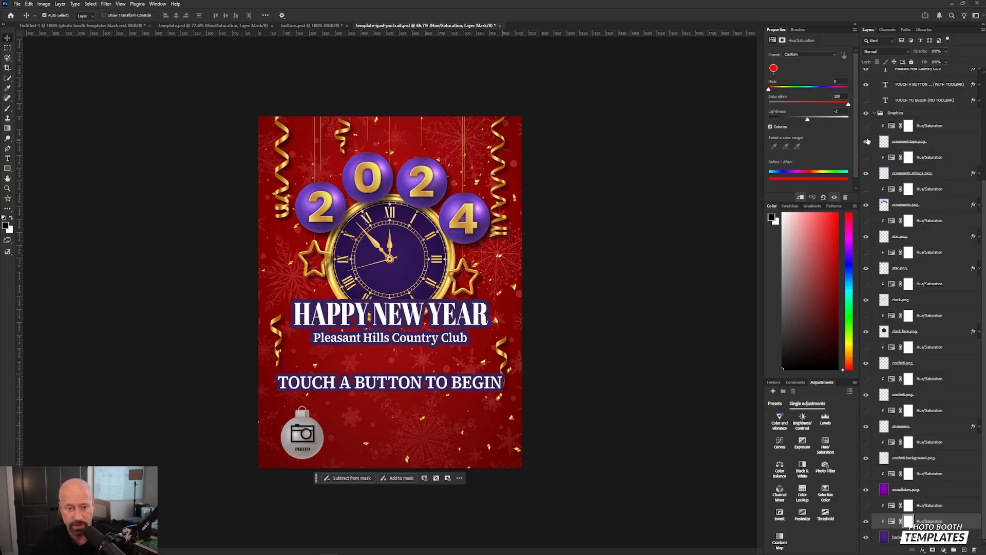
left_click(867, 142)
left_click(926, 176)
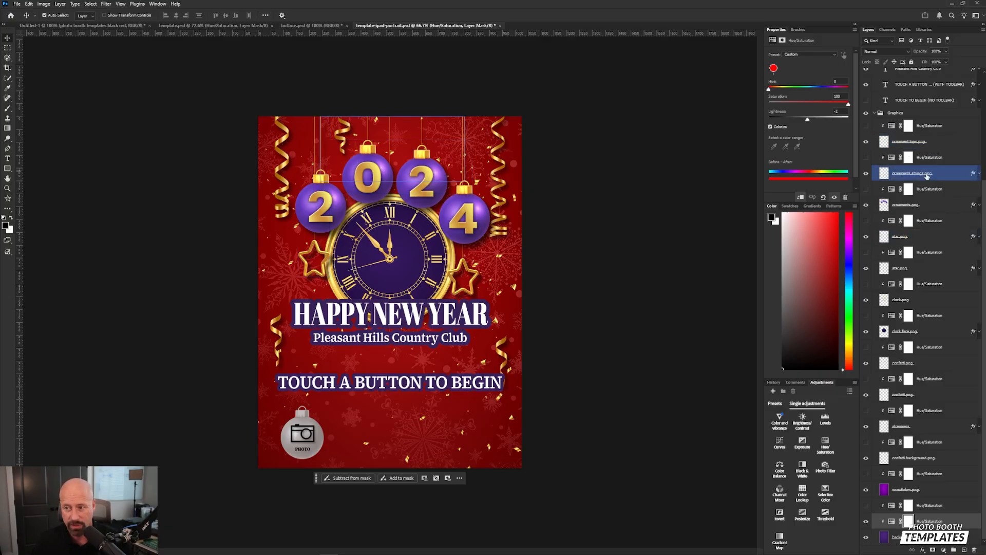
left_click(867, 175)
left_click(867, 175)
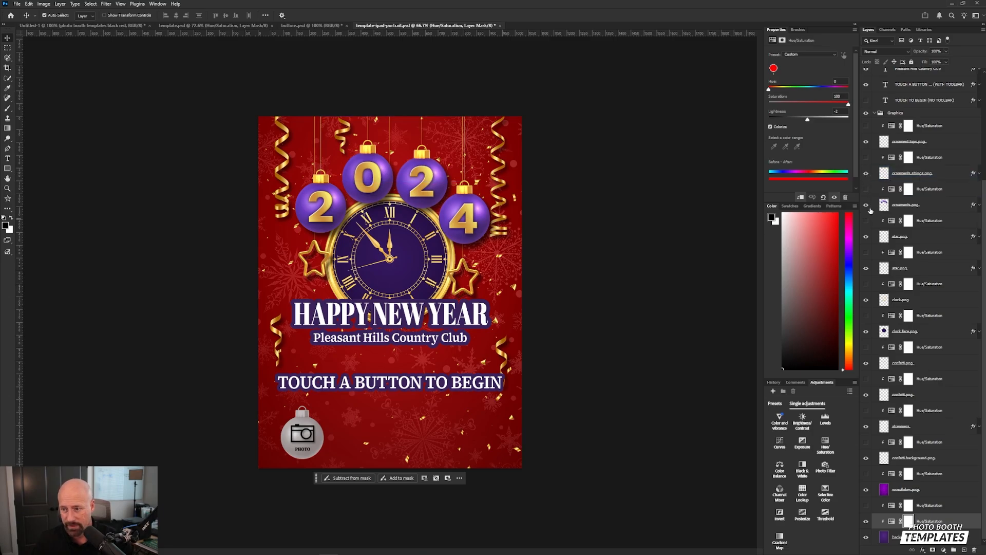
left_click(939, 142)
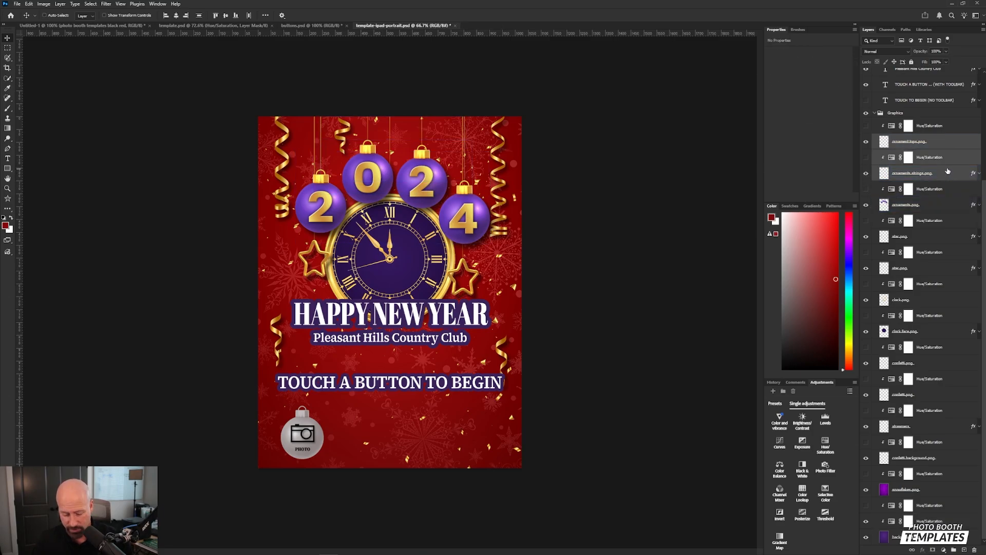
key("ctrl+g")
left_click(881, 176)
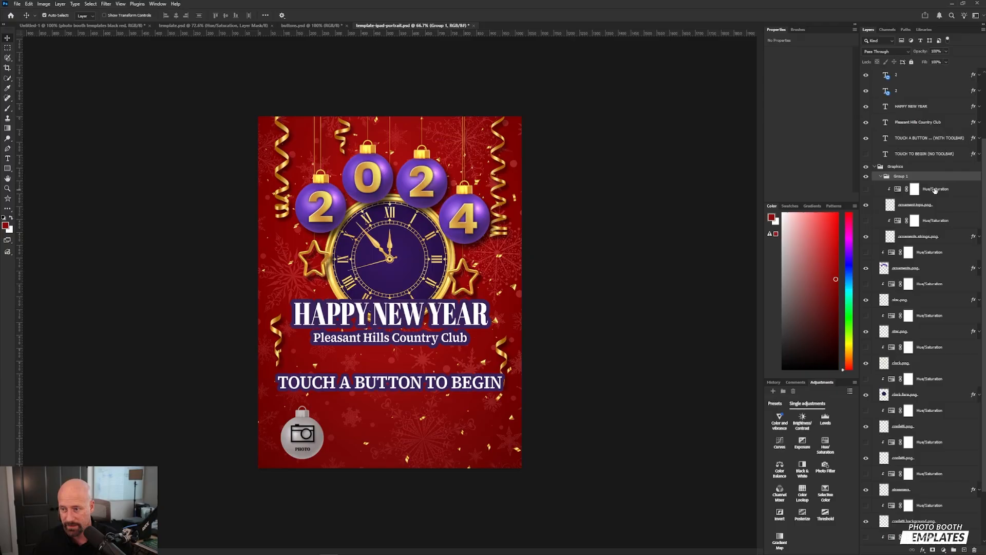
left_click_drag(935, 190, 939, 172)
left_click(938, 186, "alt")
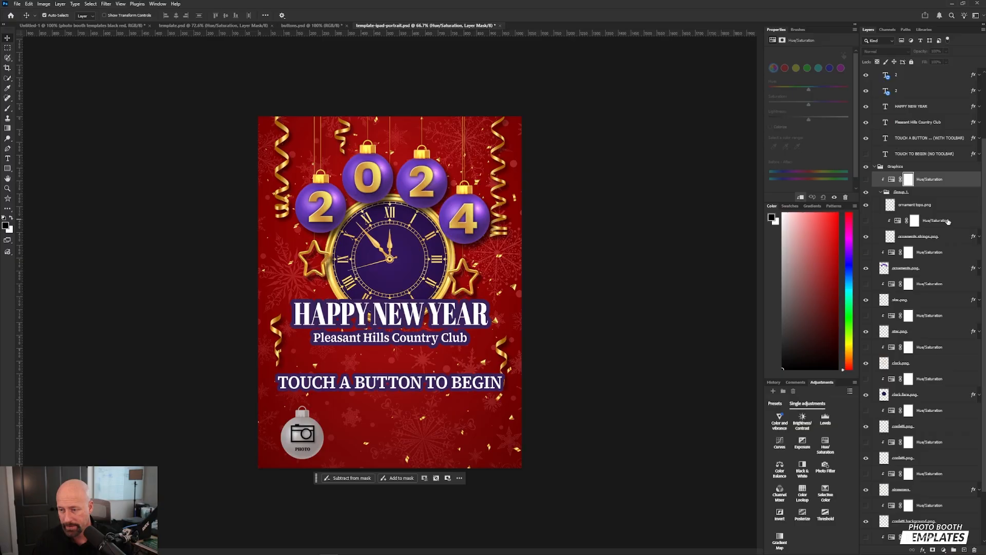
Move both star.png layers into Group 1 above the ornament tops.
left_click(884, 300)
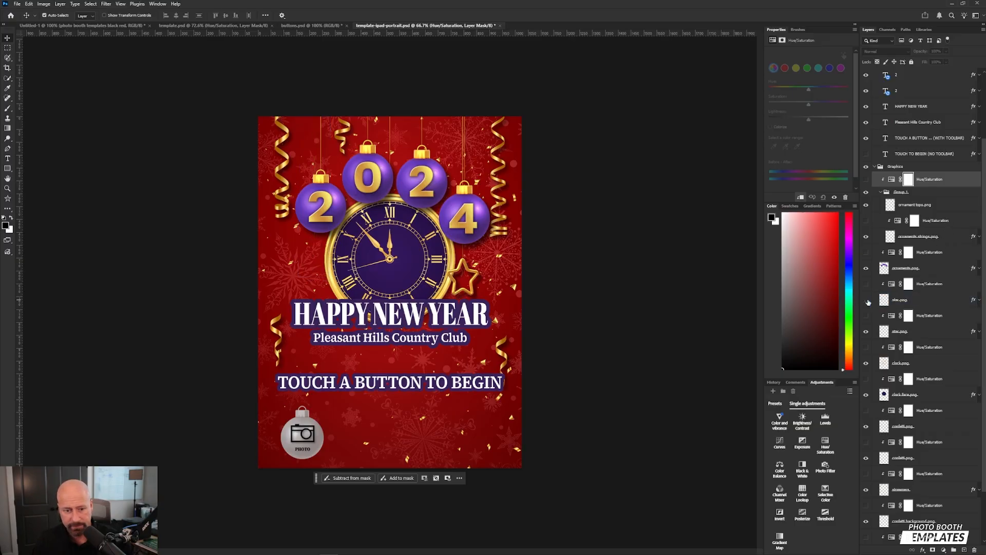
left_click_drag(921, 302, 916, 204)
left_click(872, 331)
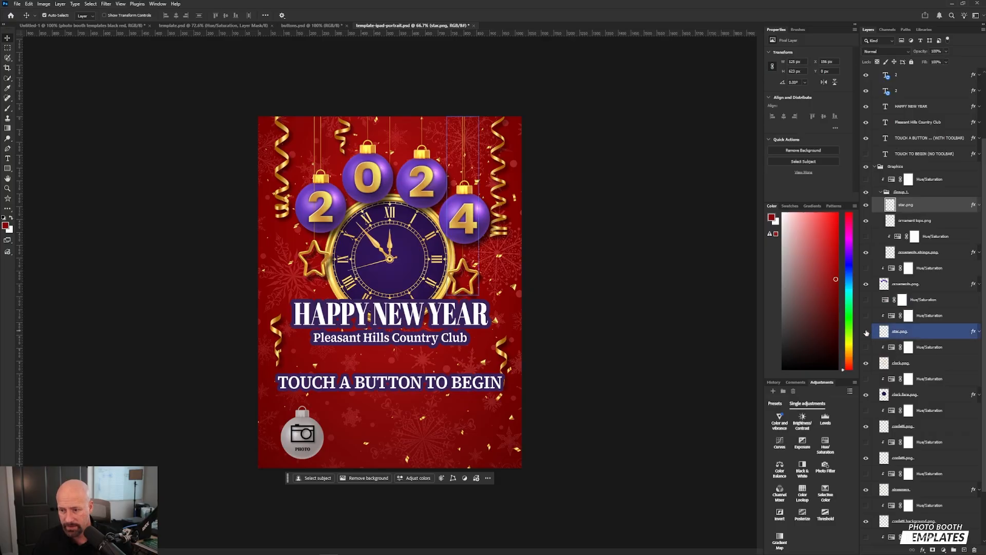
left_click(866, 333)
left_click(867, 333)
left_click_drag(930, 332, 916, 219)
Identify the clock.png layer by toggling its visibility and move it into Group 1 below the stars.
left_click(871, 363)
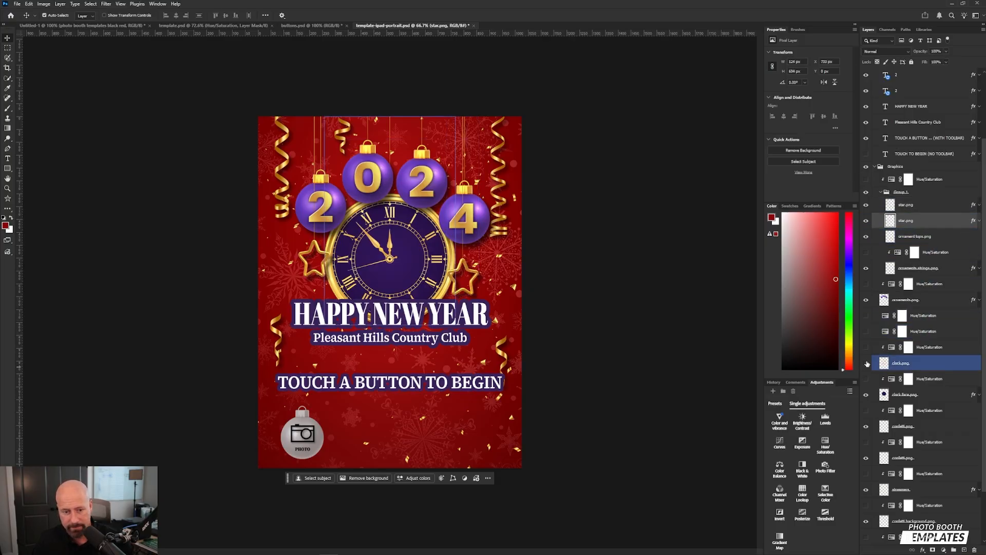
left_click(866, 363)
left_click(866, 364)
left_click(867, 363)
left_click(866, 363)
mouse_move(922, 367)
left_mouse_down()
mouse_move(935, 368)
mouse_move(934, 215)
mouse_move(937, 237)
mouse_move(937, 229)
left_mouse_up()
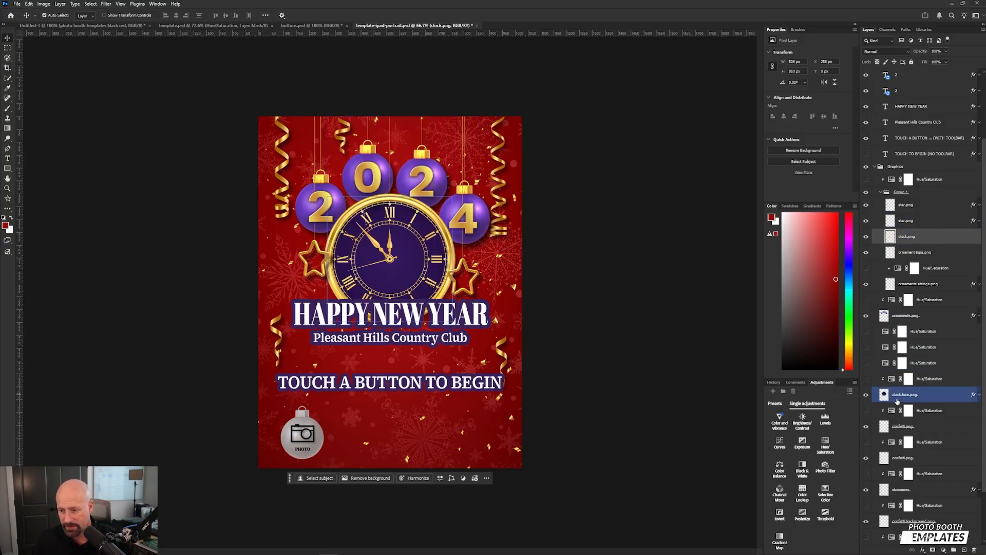
Check the first confetti layer's visibility, and select both confetti layers, the streamers and the confetti background.
scroll(904, 394, "down", 1)
left_click(873, 381)
left_click(866, 411)
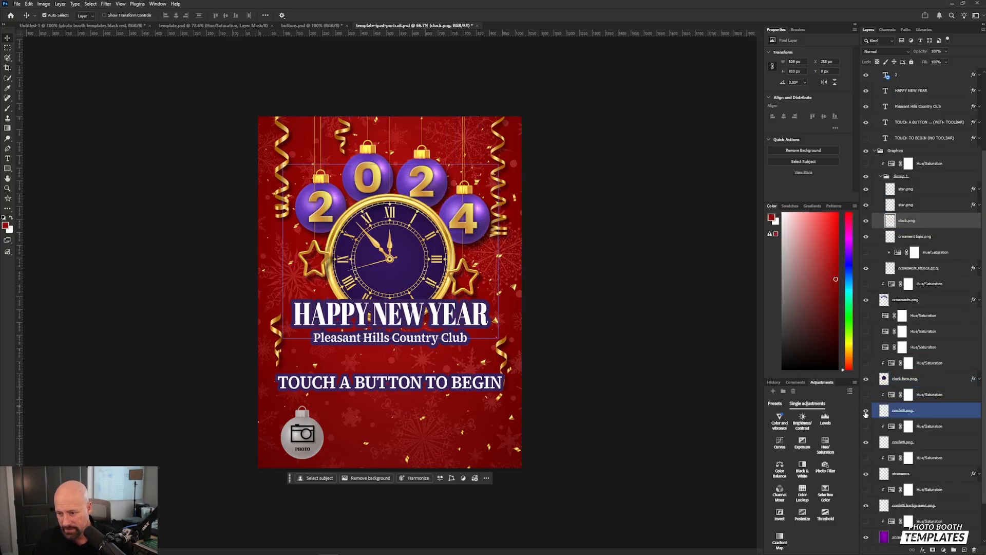
left_click(867, 411)
left_click(866, 411)
left_click(867, 411)
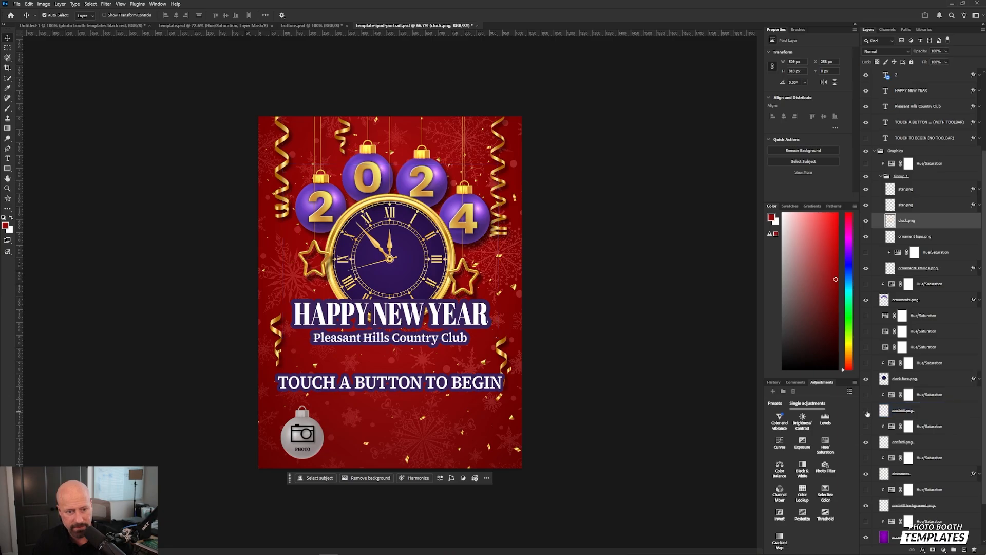
left_click(867, 411)
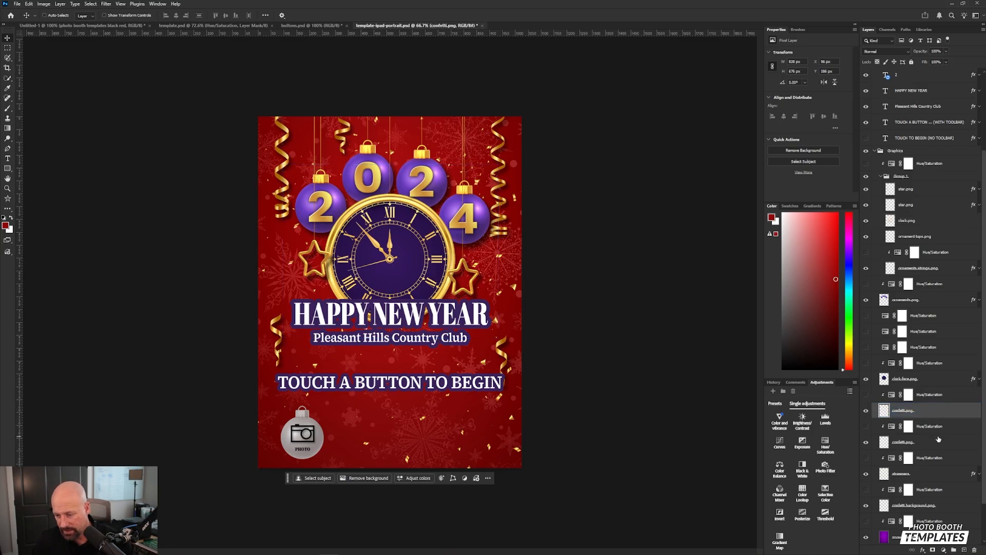
left_click(920, 442, "ctrl")
left_click(939, 476, "ctrl")
left_click(971, 512, "ctrl")
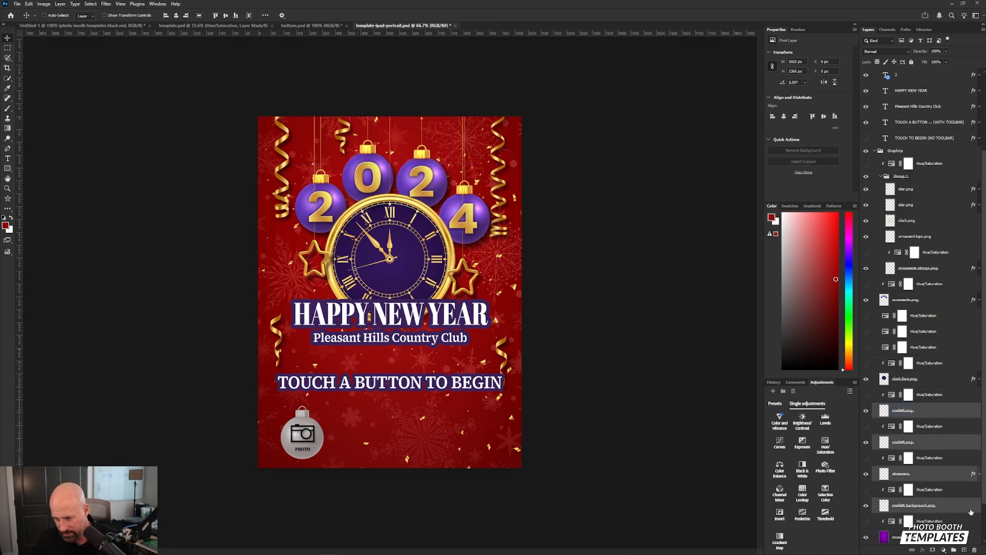
Try moving the selected confetti and streamers layers into Group 1, and undo the move.
left_click_drag(944, 428, 910, 207)
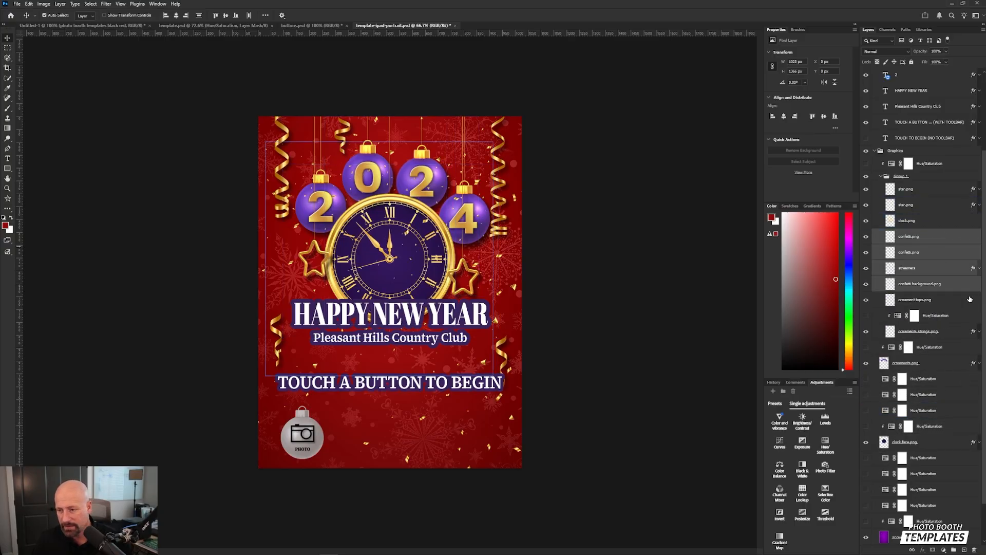
left_click(939, 443)
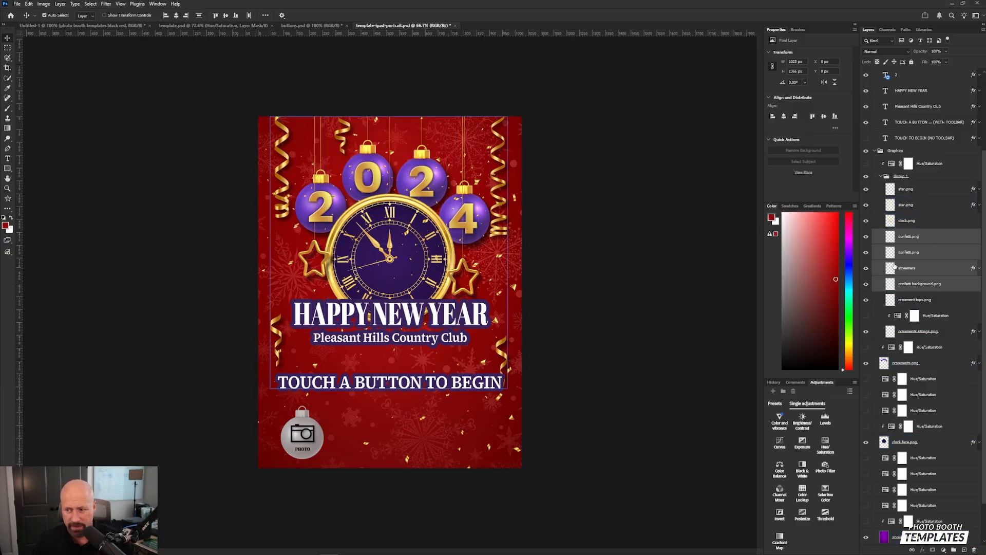
left_click_drag(883, 334, 940, 464)
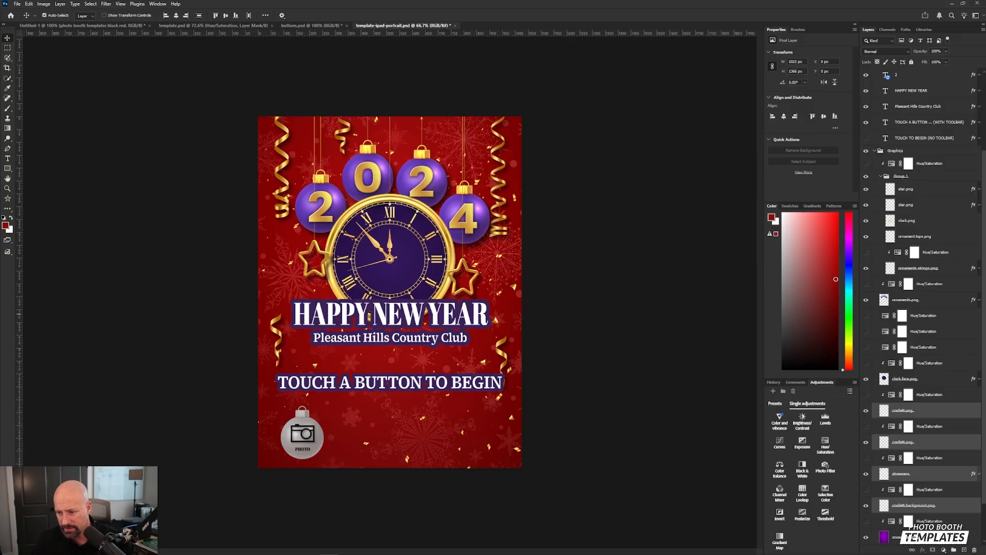
Group the selected confetti, streamers and confetti background layers and name the group Confetti.
key("ctrl+g")
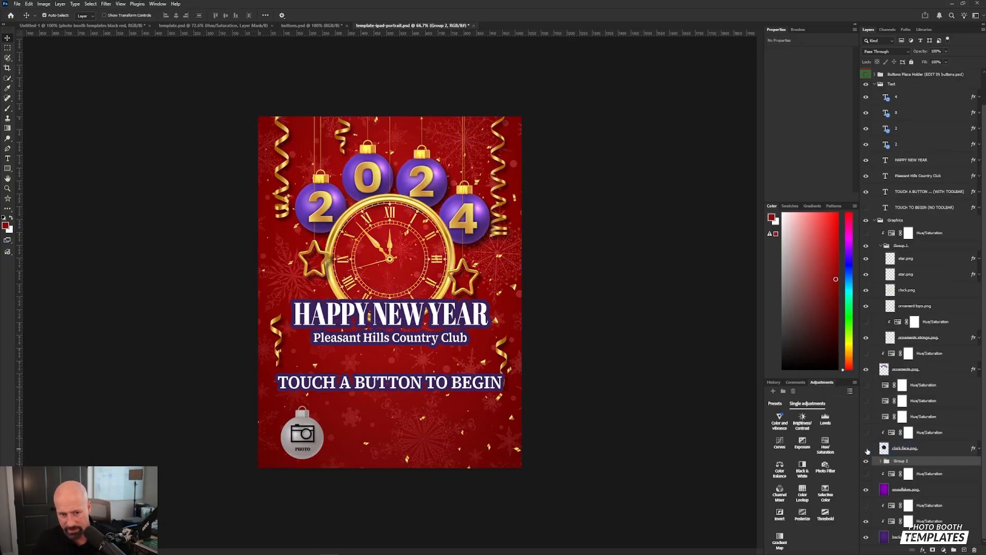
double_click(901, 461)
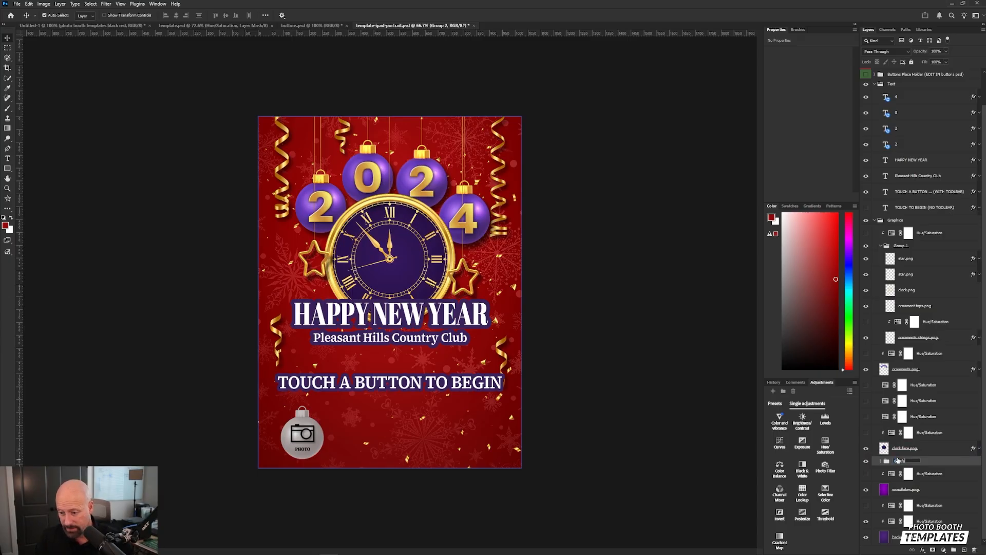
type("Confetti")
key("Return")
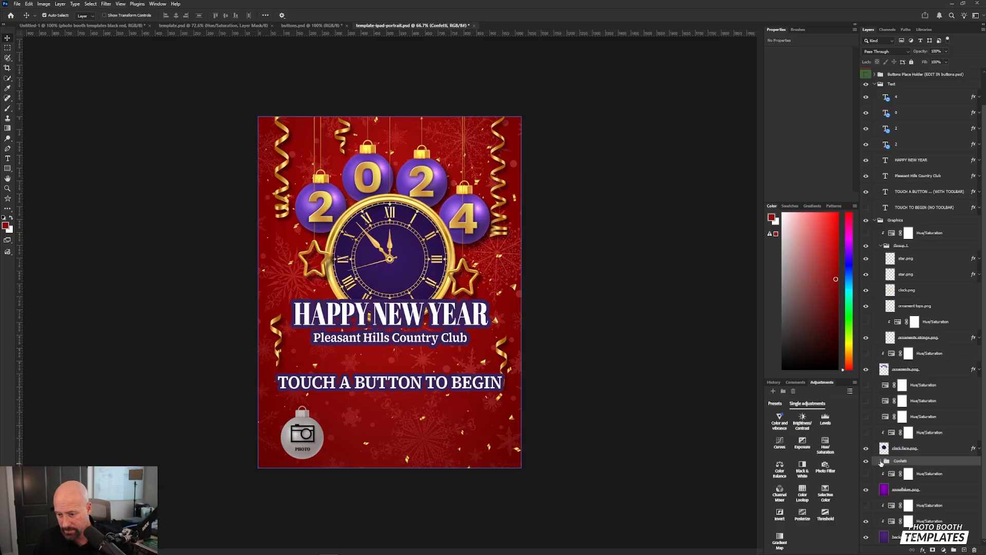
Move a Hue/Saturation adjustment out above the Confetti group, clip it to the group and make it visible.
left_click(881, 462)
left_click_drag(925, 473, 925, 457)
left_click(881, 478)
left_click(892, 463)
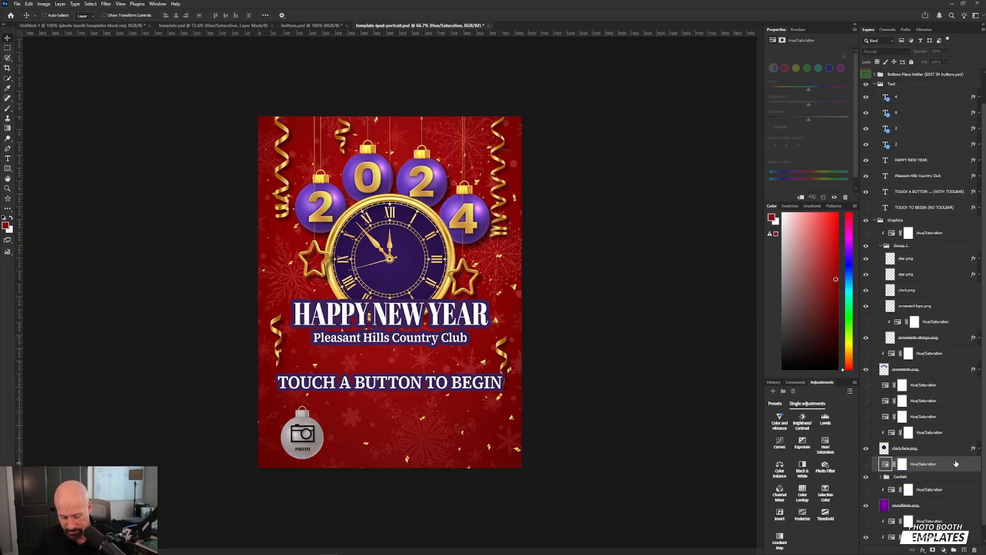
key("ctrl+alt+g")
left_click(866, 464)
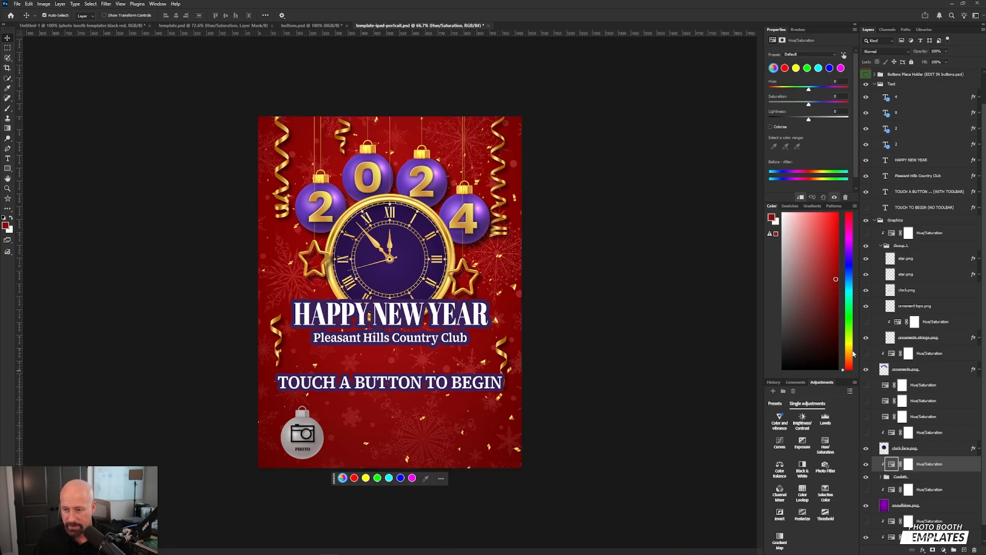
Colorize the Confetti group's Hue/Saturation adjustment with saturation 5 and lightness +25.
left_click(771, 127)
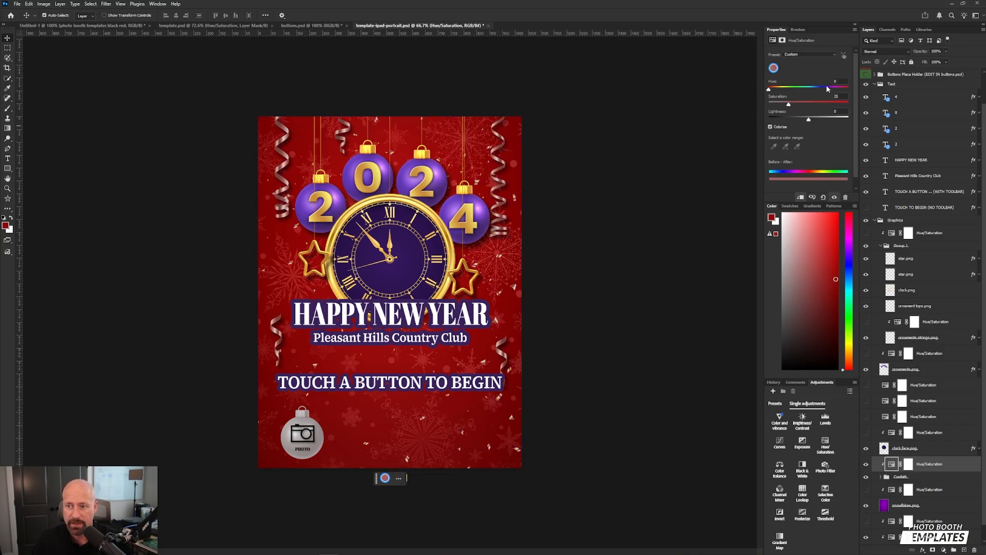
type("5")
key("Tab")
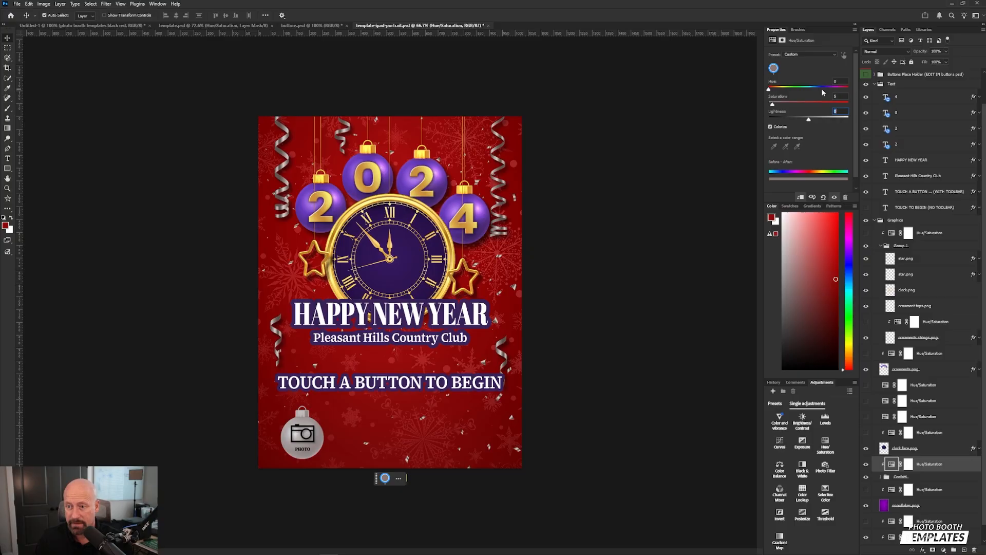
type("25")
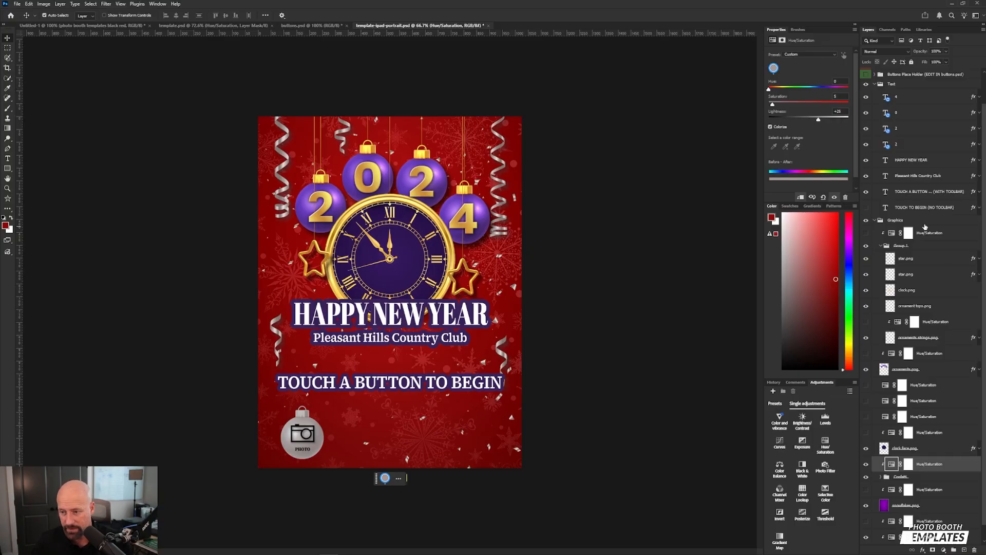
Make the Hue/Saturation adjustment above Group 1 visible and colorize it with saturation 5 and lightness +25.
left_click(931, 235)
left_click(866, 232)
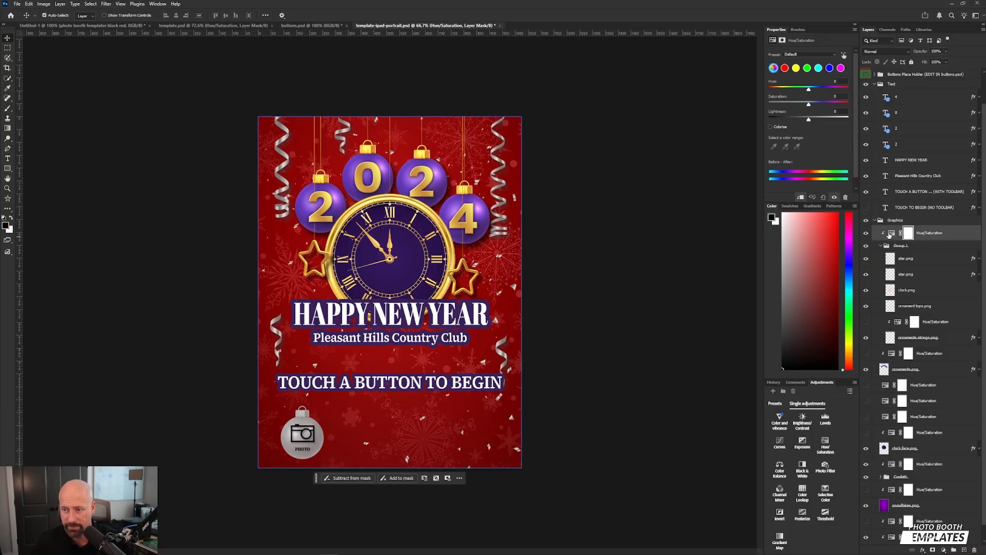
left_click(892, 233)
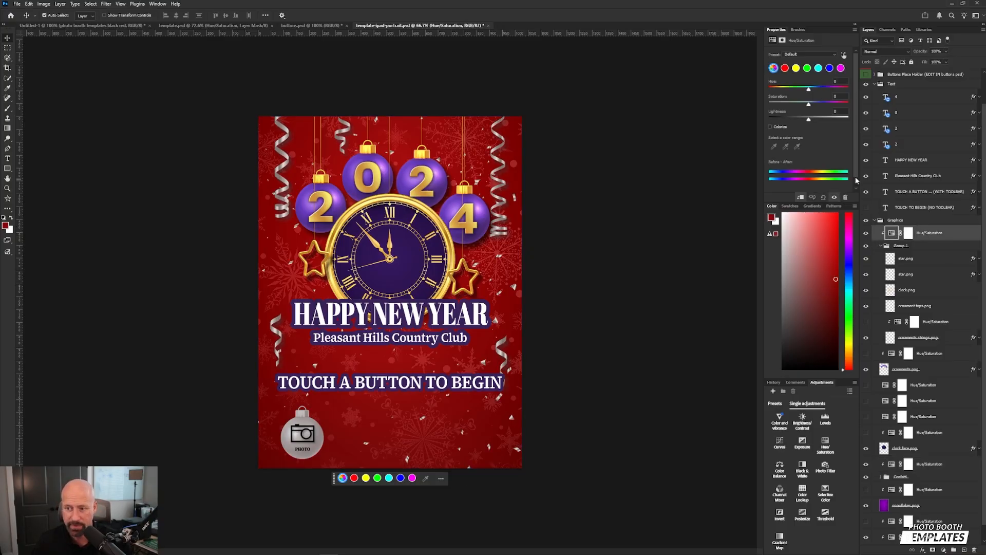
left_click(771, 126)
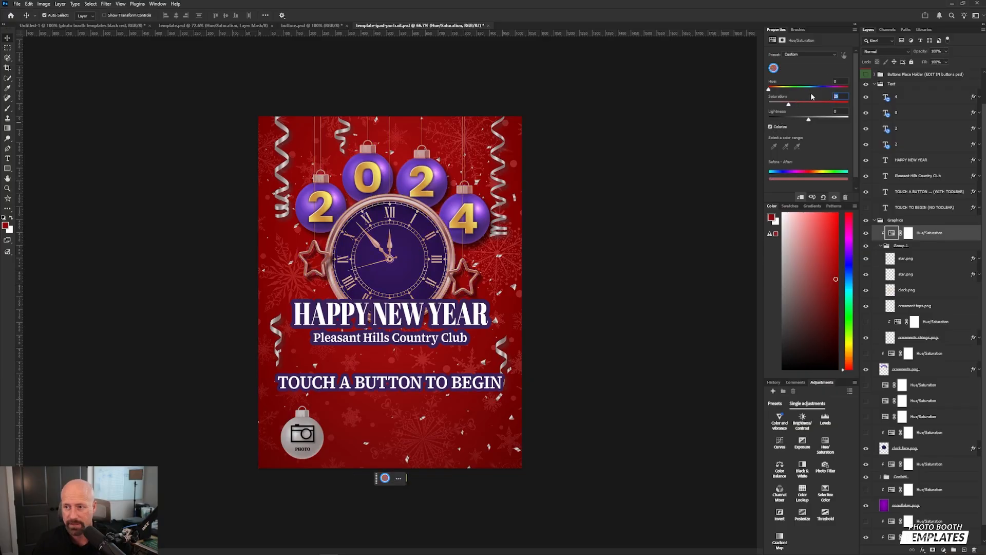
type("5")
key("Tab")
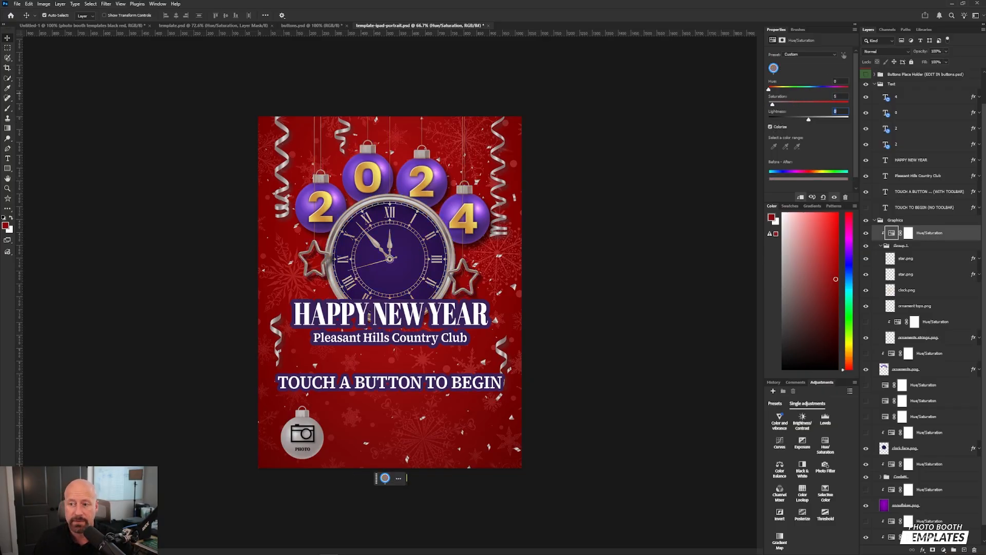
type("25")
key("Return")
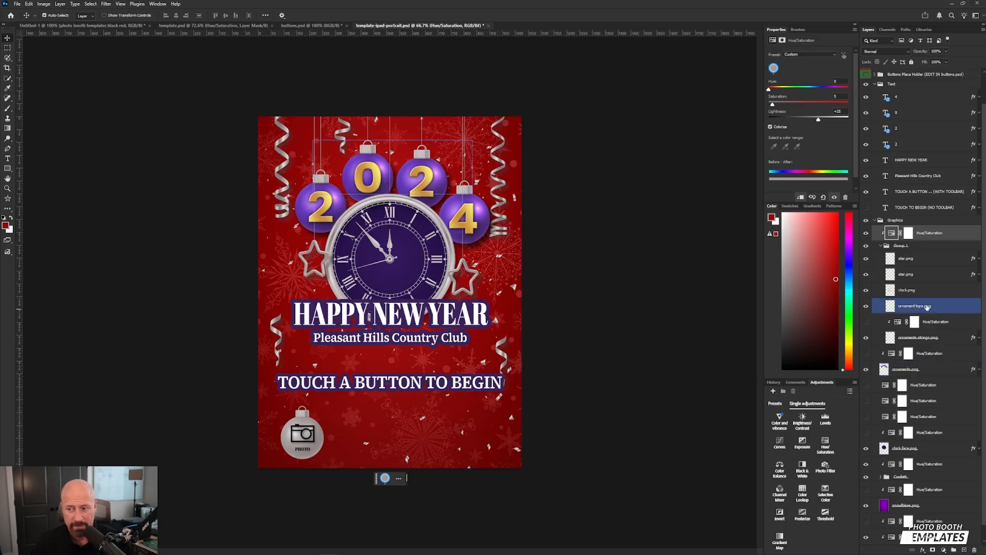
Set the year's last digit in the Poppins Bold font and change it to 6.
left_click(924, 129)
left_click(927, 98)
left_click(925, 145, "shift")
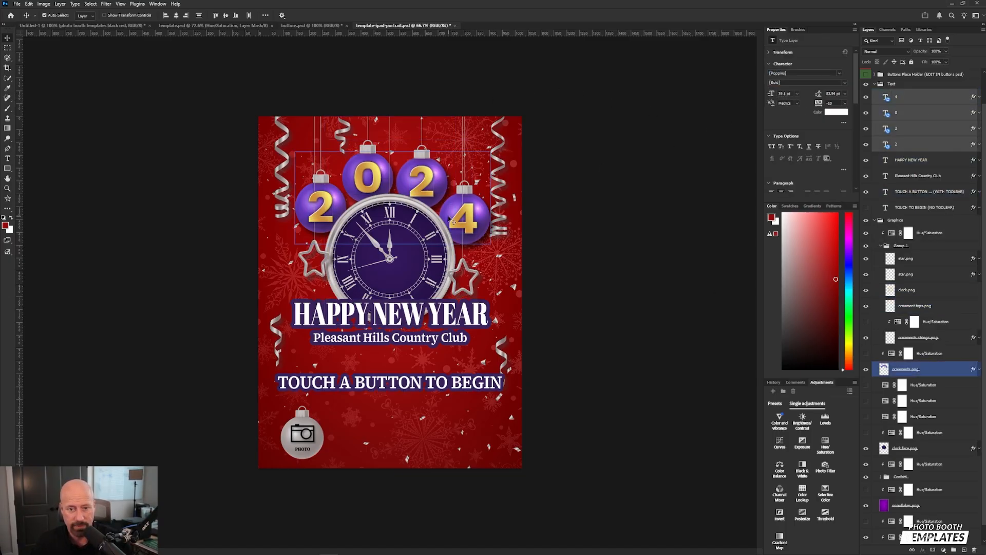
key("t")
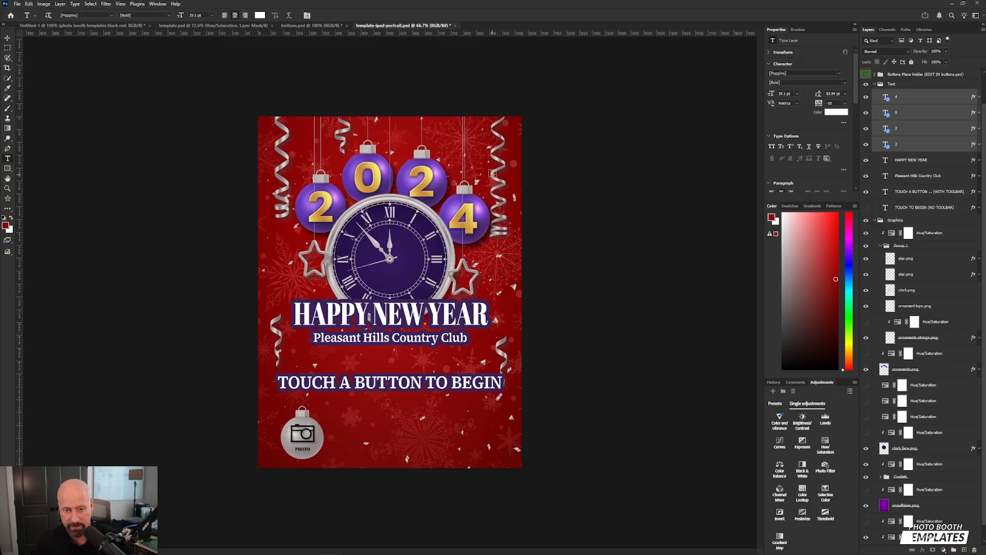
double_click(461, 219)
left_click(556, 230)
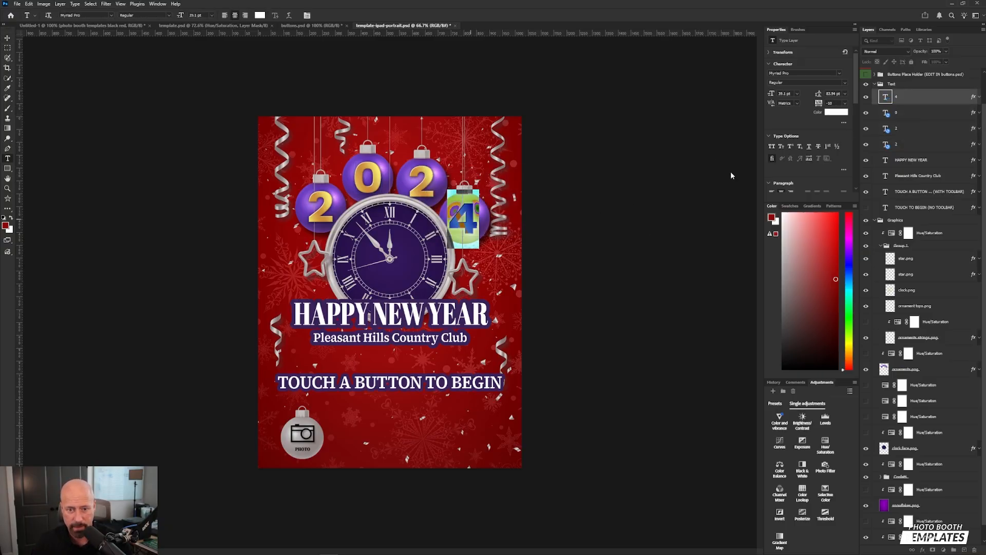
left_click(840, 76)
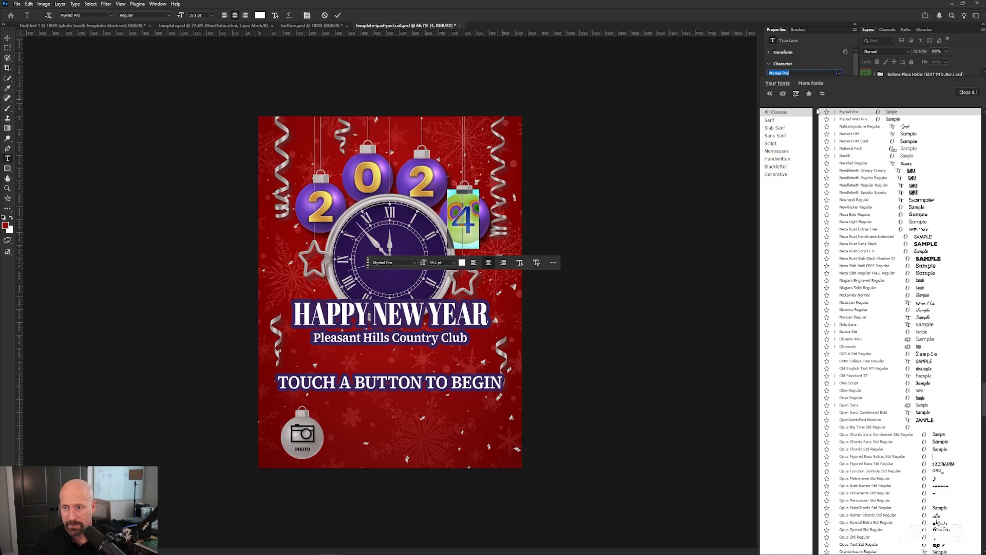
type("pop")
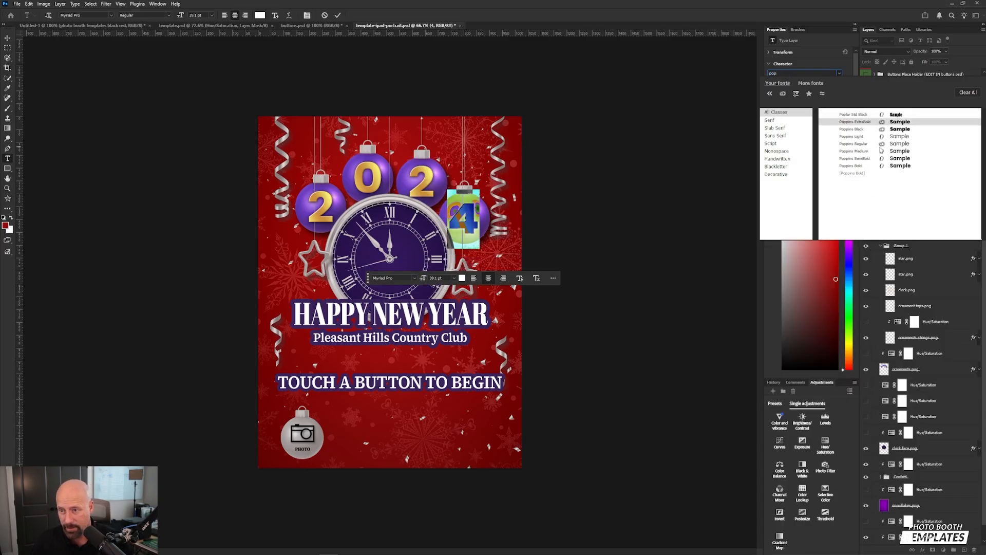
left_click(864, 167)
type("65")
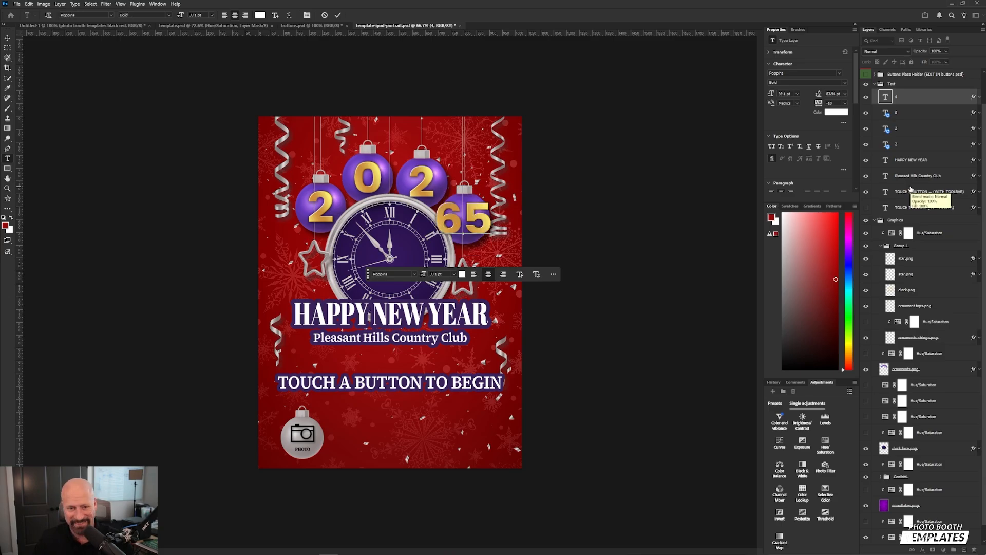
key("BackSpace")
key("Escape")
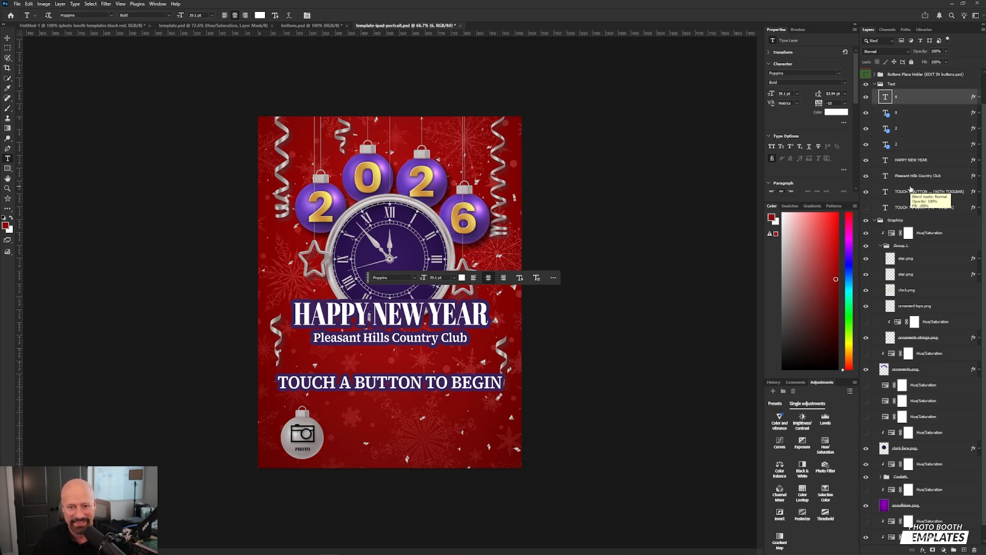
Group the four year digit layers and add a Hue/Saturation adjustment clipped to that group.
left_click(932, 145, "shift")
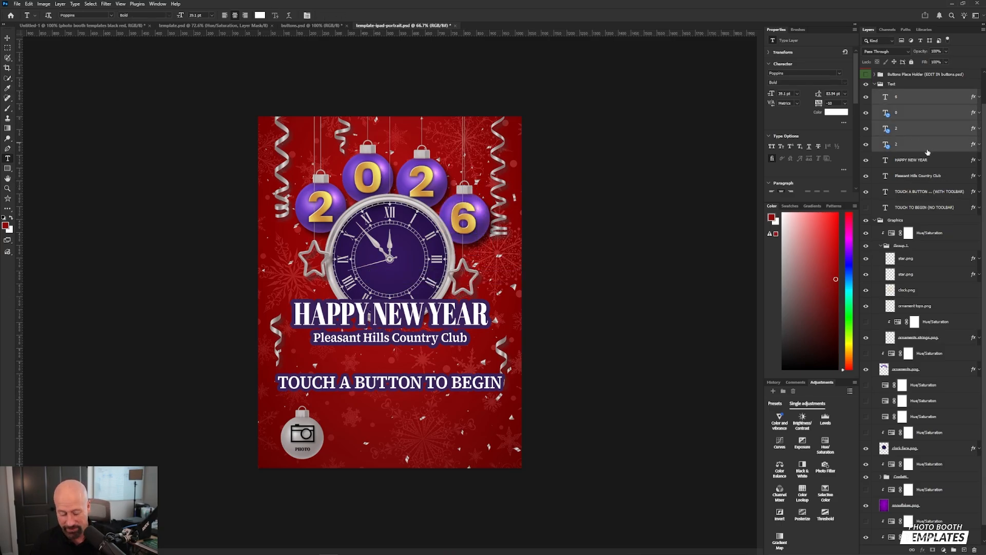
key("ctrl+g")
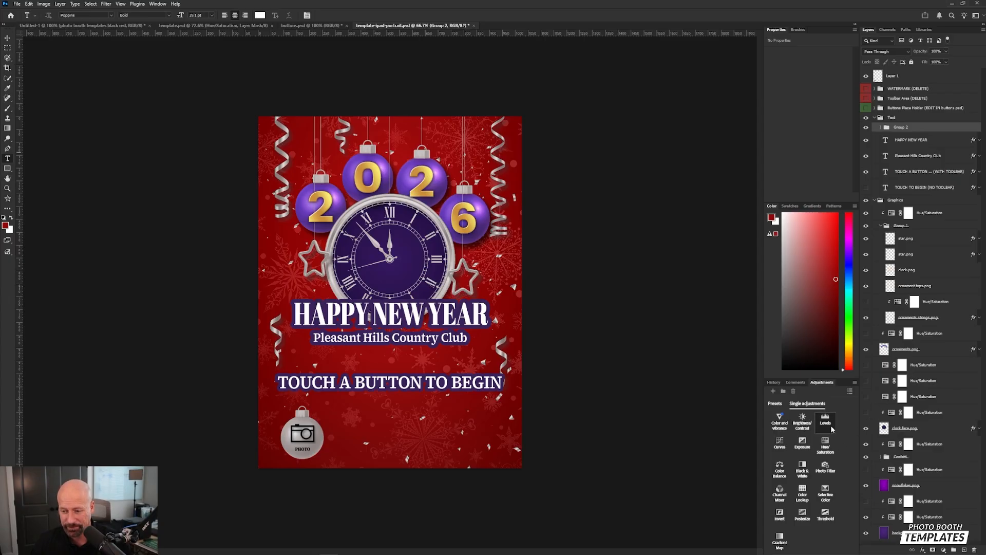
left_click(825, 447)
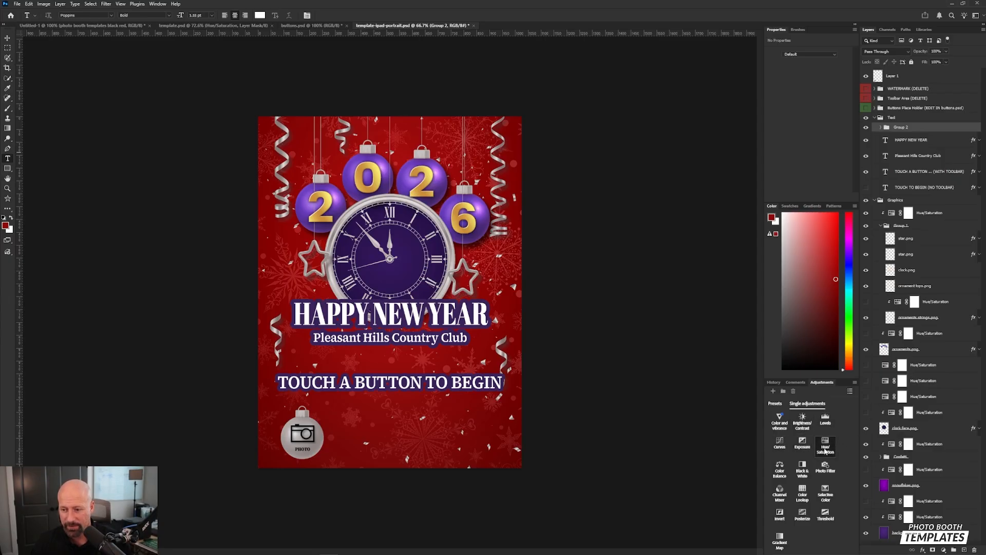
left_click(958, 130)
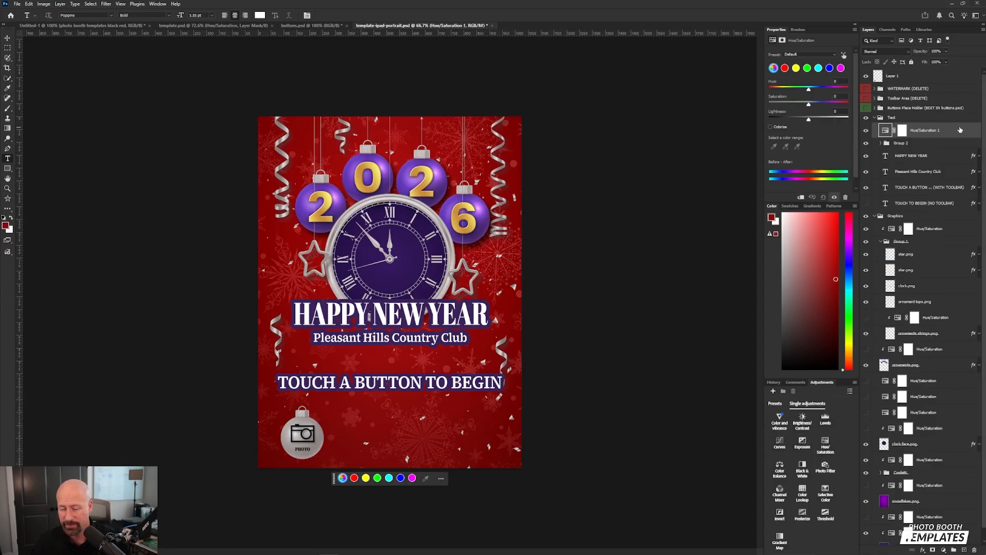
key("ctrl+alt+g")
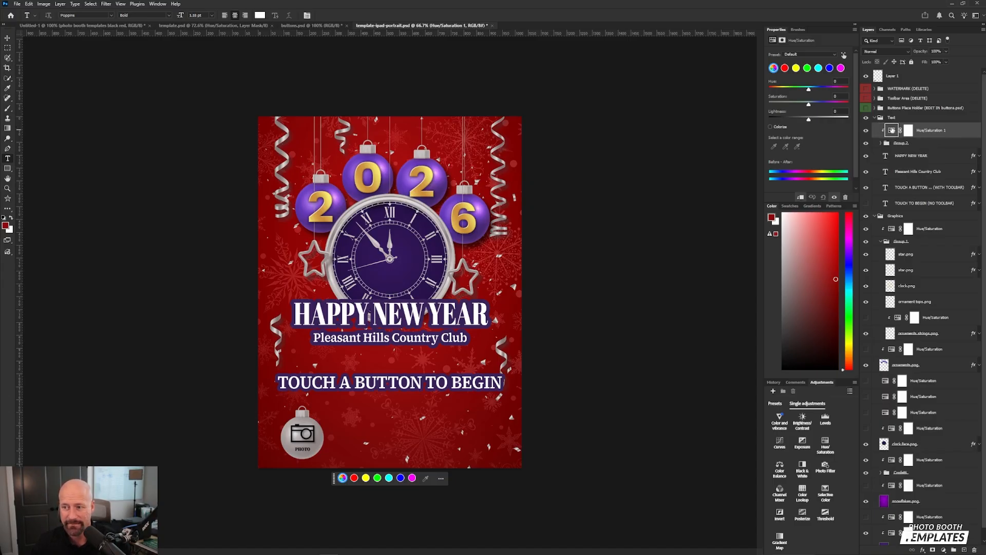
Colorize the year digits with saturation 4 and lightness +65 in their Hue/Saturation adjustment.
left_click(783, 129)
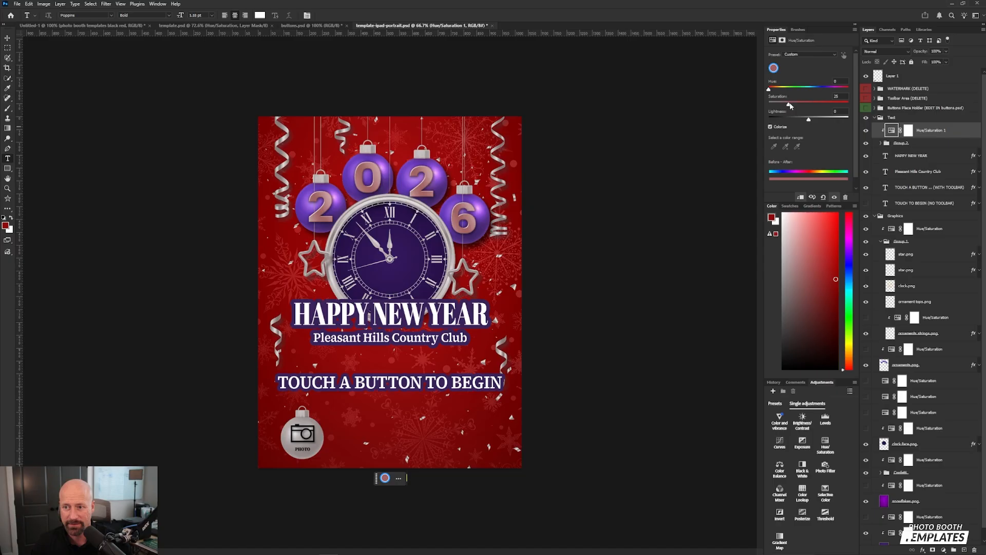
left_click_drag(790, 105, 769, 105)
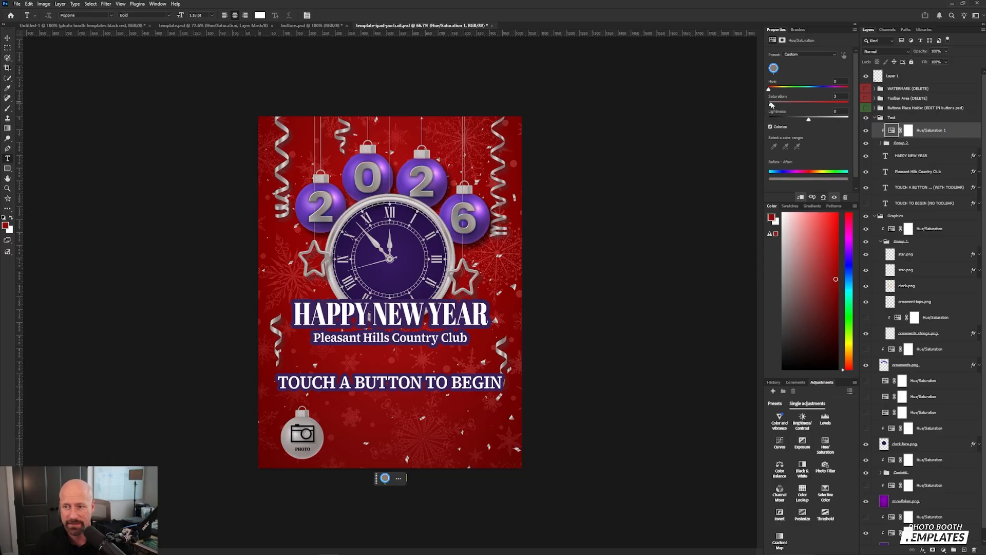
left_click_drag(810, 120, 833, 119)
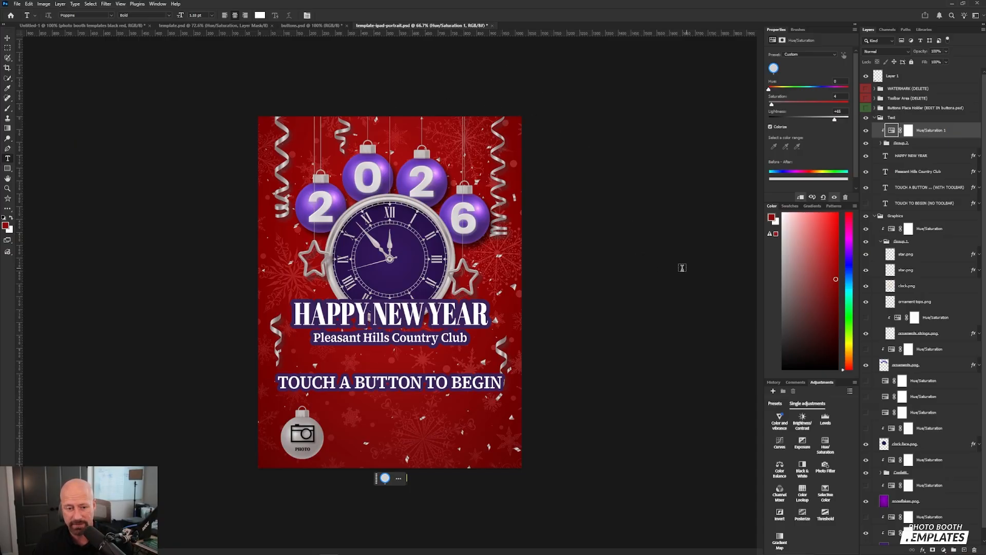
Switch to template.psd and copy the layer style of the HAPPY NEW YEAR LEFT text layer.
left_click(214, 26)
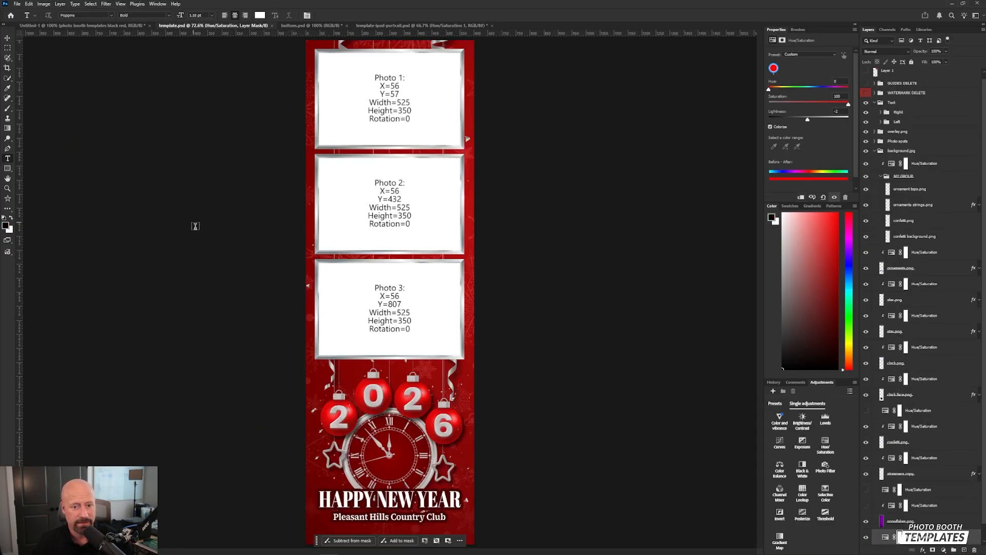
key("v")
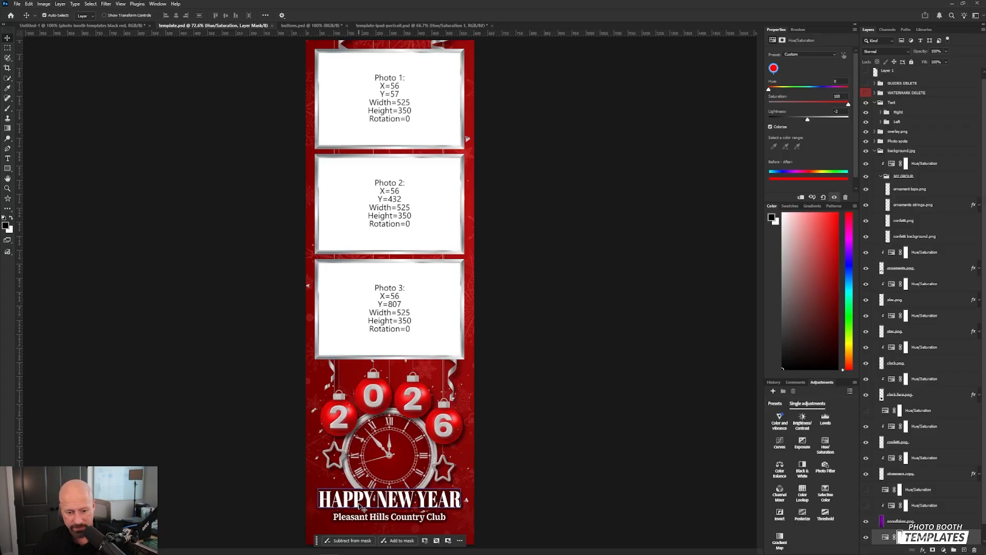
left_click(881, 121)
left_click(336, 373)
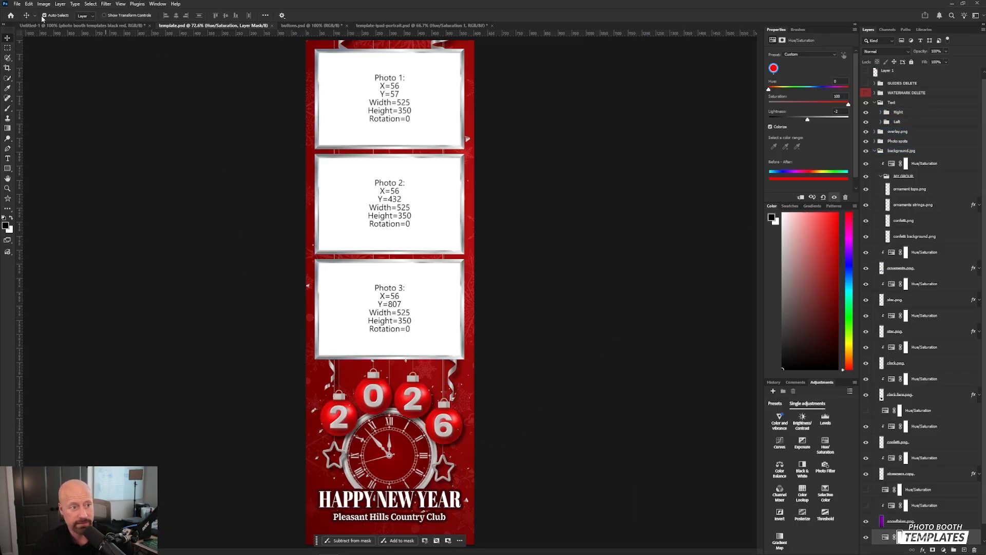
left_click(365, 496)
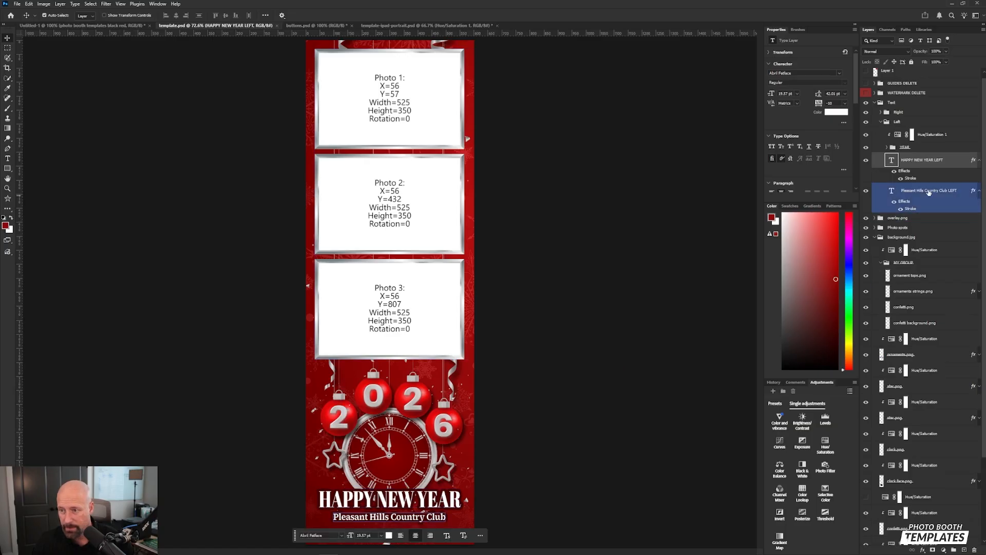
right_click(945, 162)
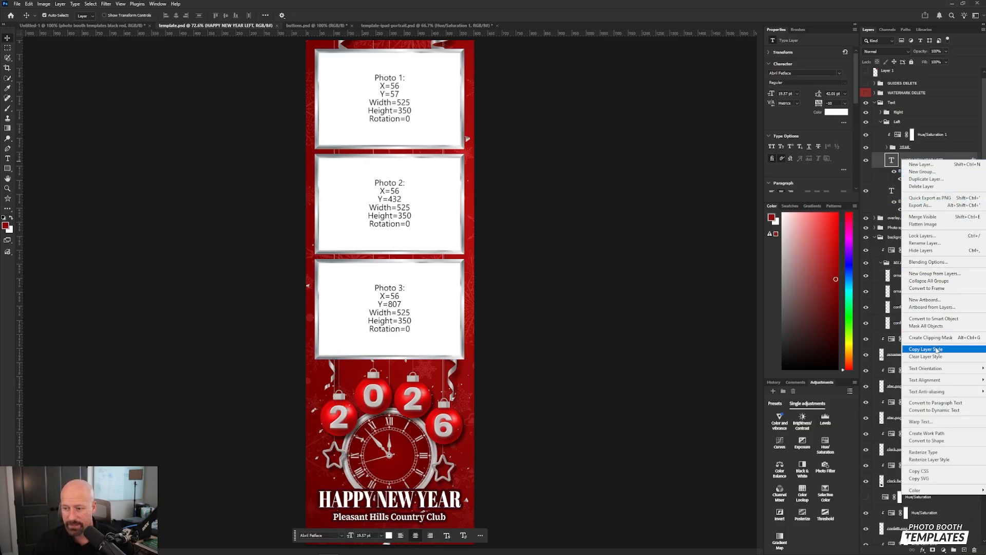
left_click(937, 350)
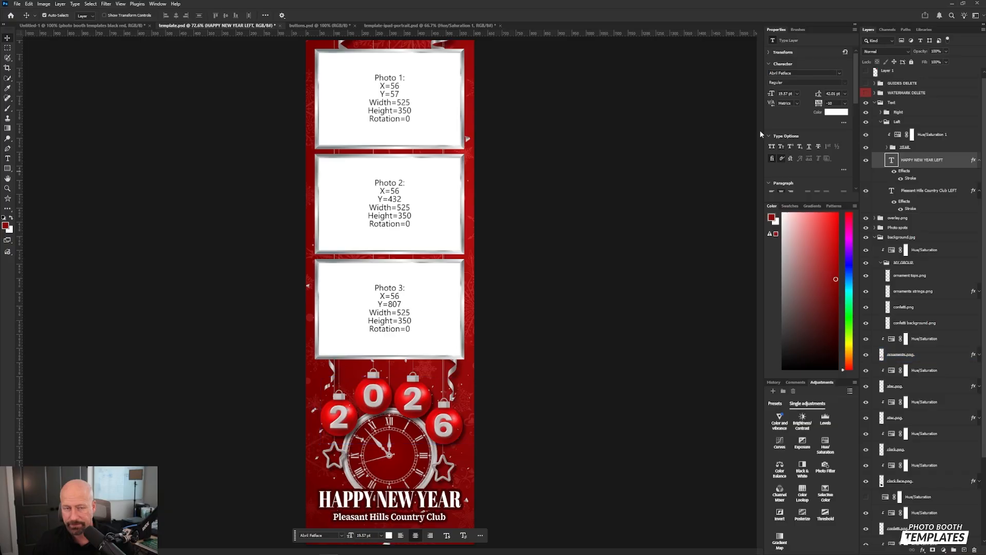
Paste the copied layer style onto the HAPPY NEW YEAR and Pleasant Hills Country Club text layers in template-ipad-portrait.psd.
left_click(427, 27)
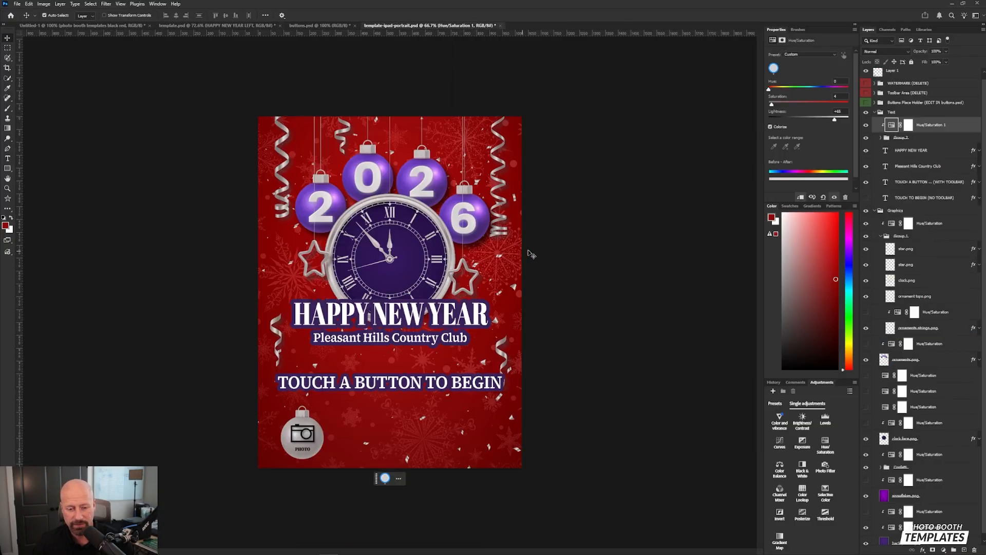
left_click(916, 151)
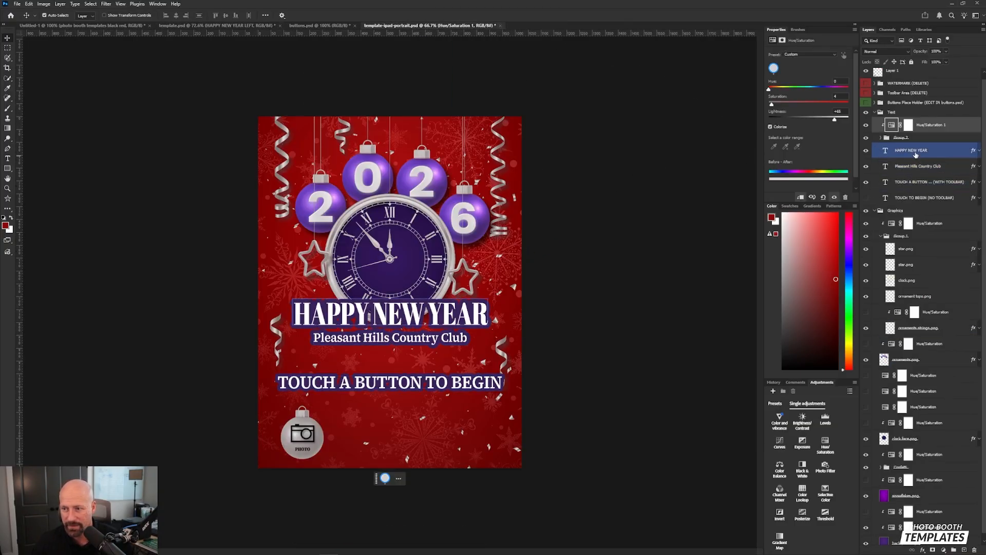
right_click(915, 154)
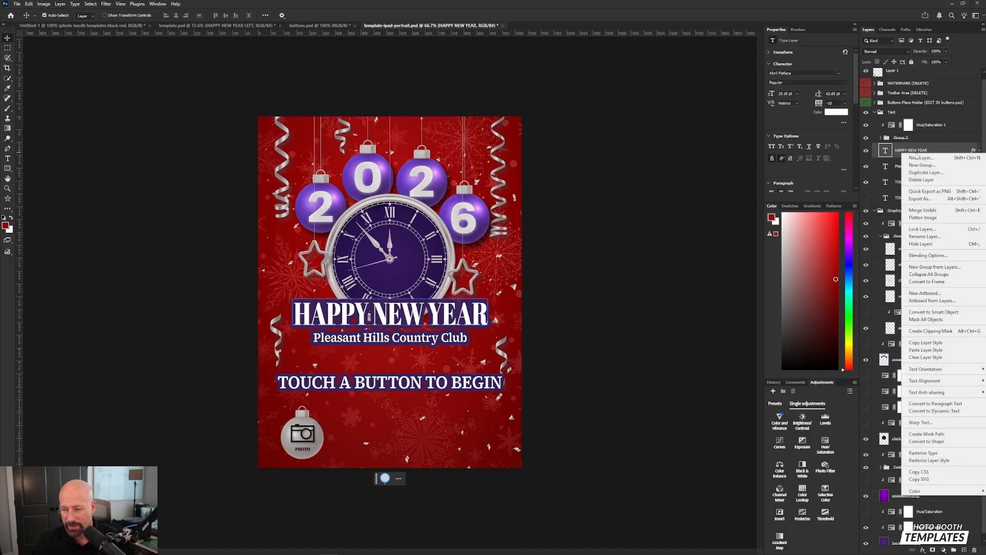
left_click(911, 350)
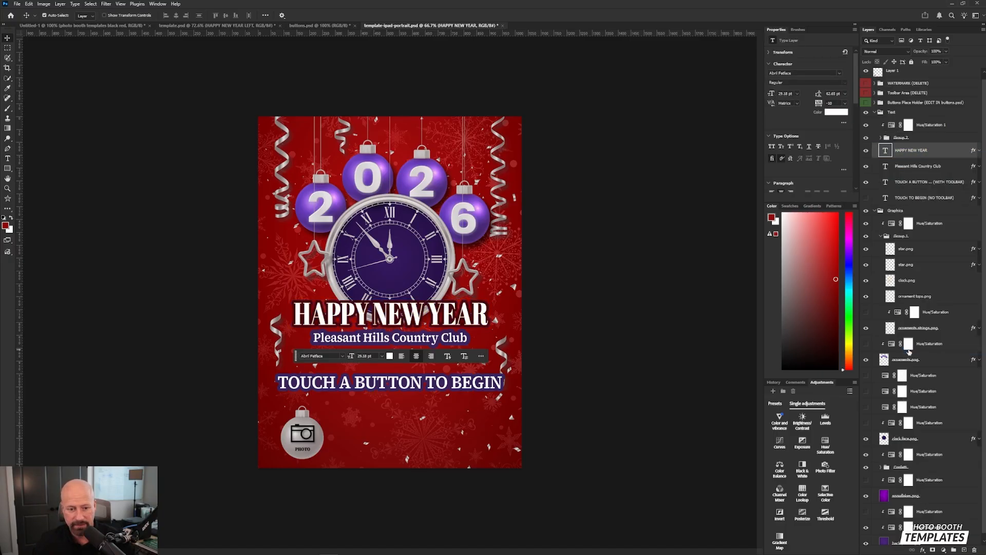
left_click(906, 166)
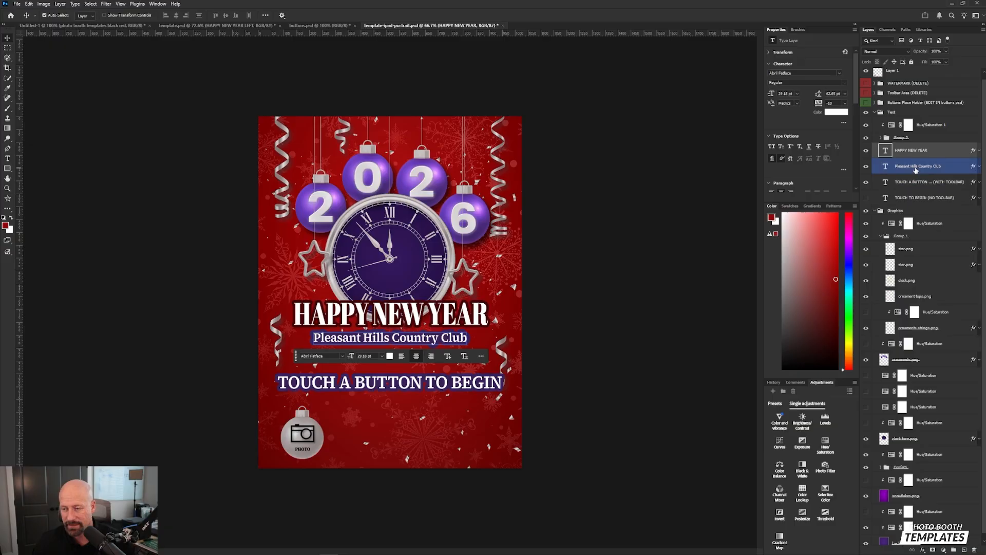
right_click(905, 168)
left_click(924, 365)
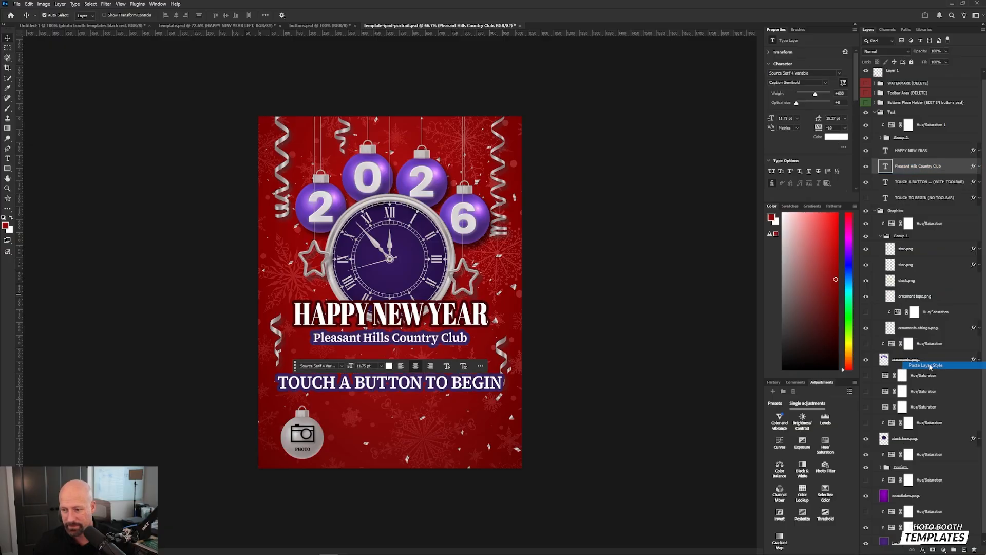
Paste the copied layer style onto the TOUCH A BUTTON TO BEGIN (WITH TOOLBAR) text layer.
left_click(925, 237)
left_click(945, 211)
right_click(935, 185)
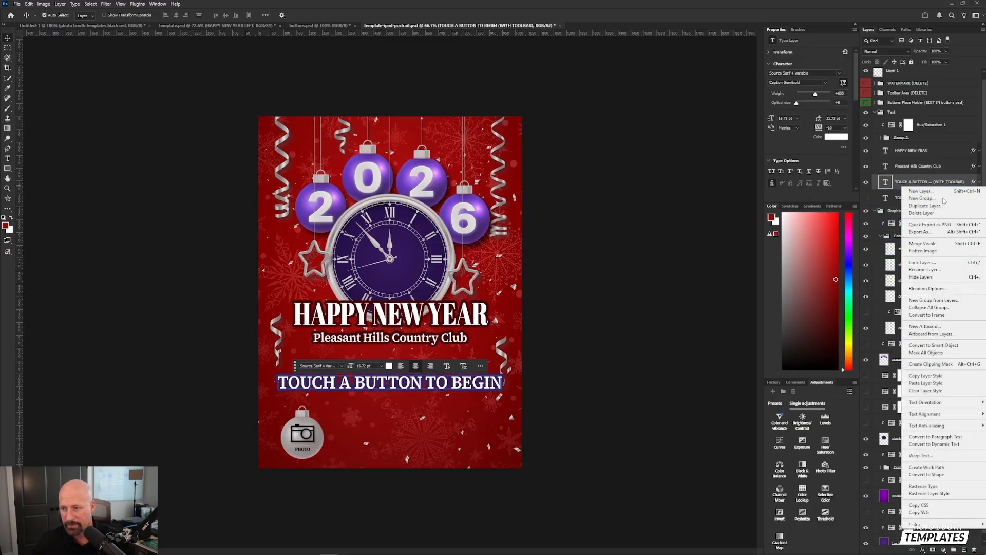
left_click(942, 384)
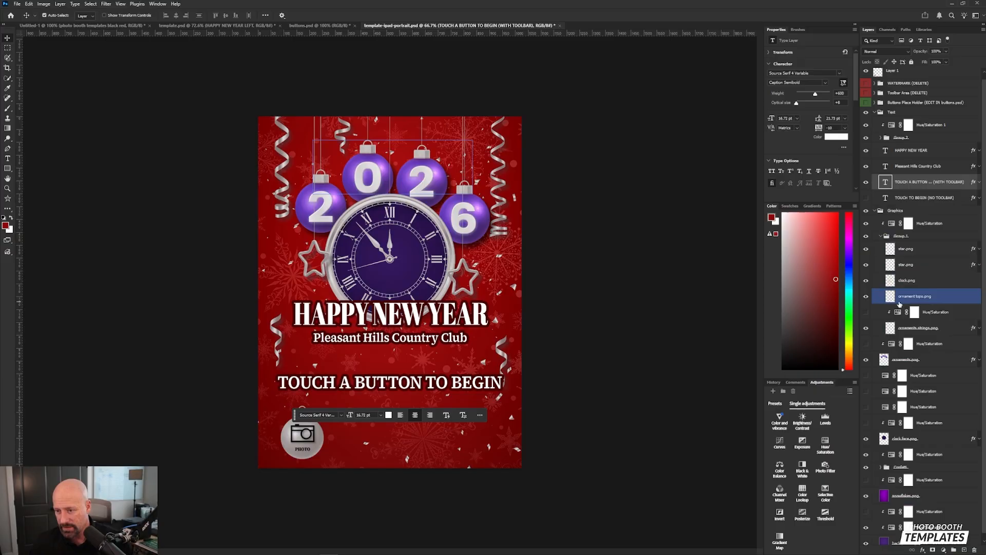
Copy the ornaments' Hue/Saturation adjustment from template.psd onto the ornaments.png layer in template-ipad-portrait.psd.
left_click(867, 297)
left_click(866, 297)
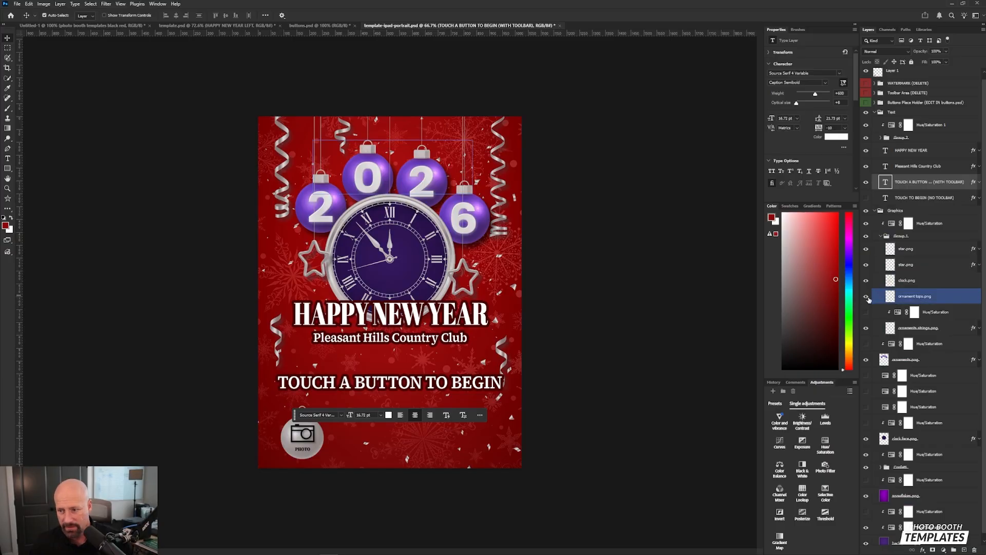
left_click(867, 328)
left_click(867, 328)
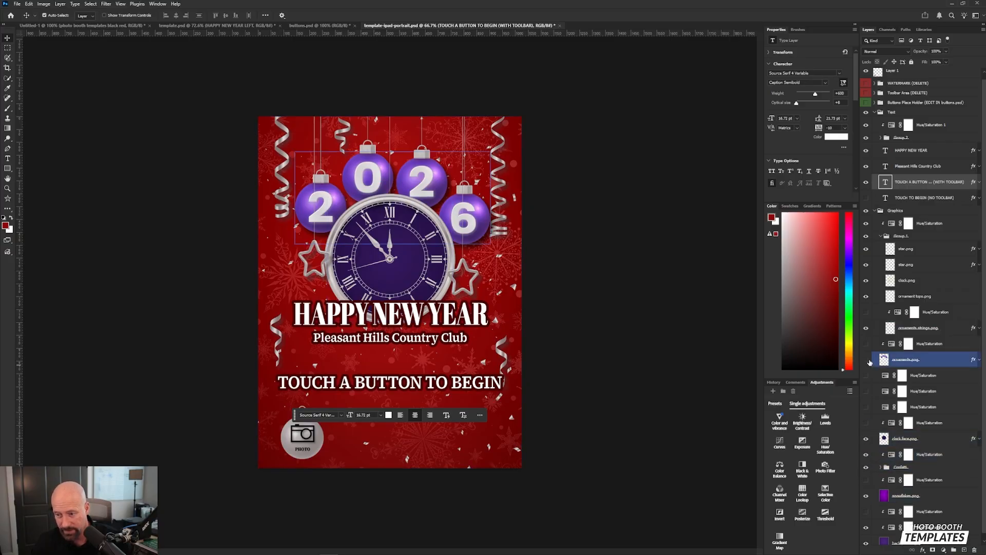
left_click(868, 361)
left_click(868, 360)
left_click(883, 364)
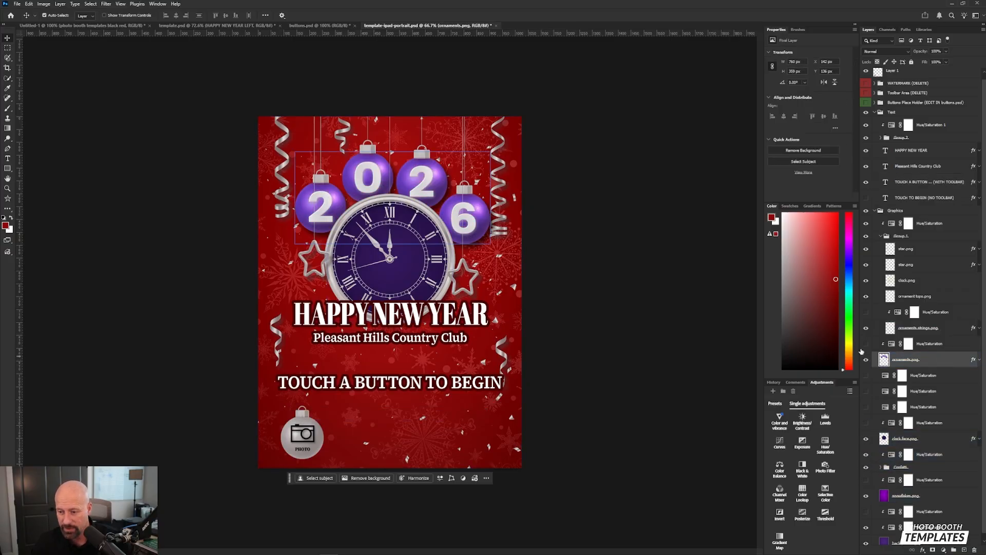
left_click(226, 25)
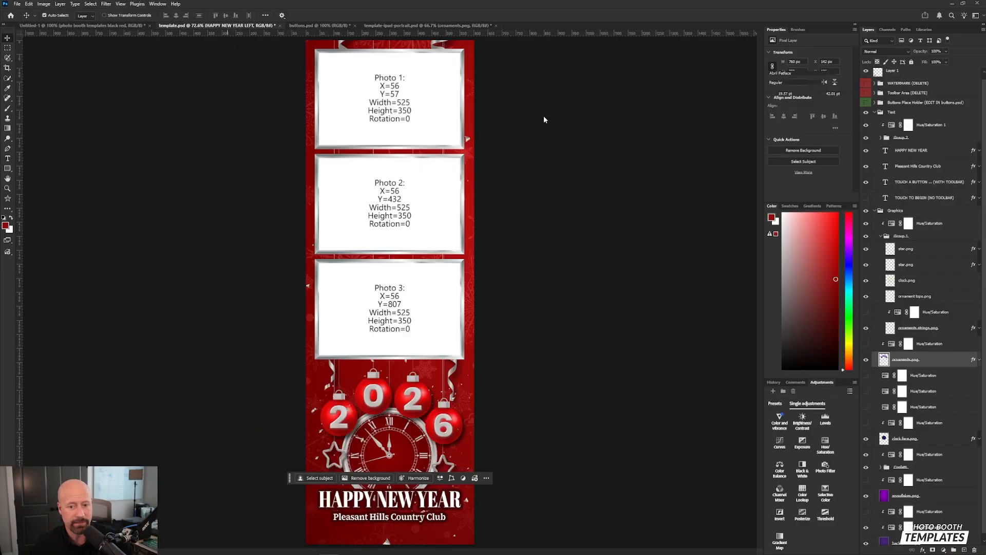
left_click(465, 433)
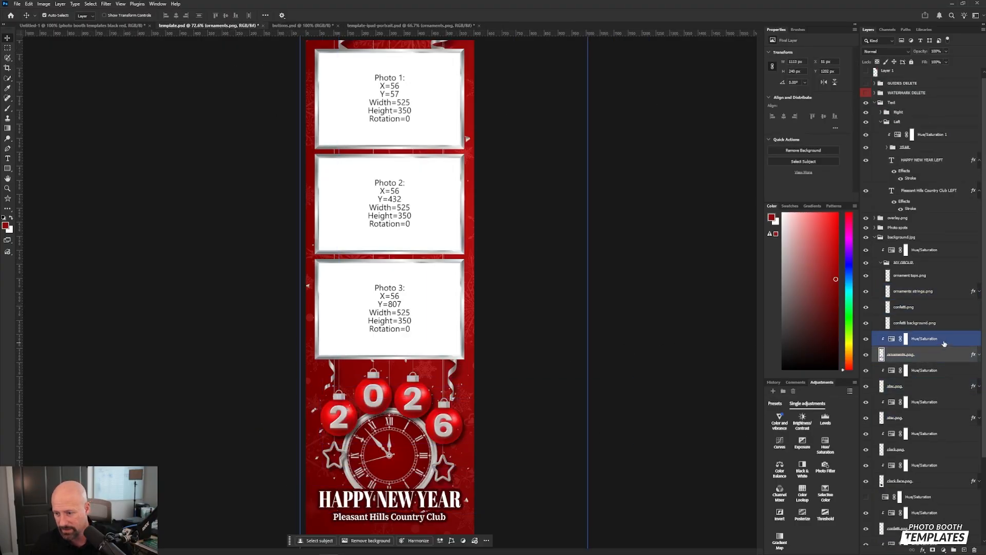
left_click_drag(944, 343, 421, 137)
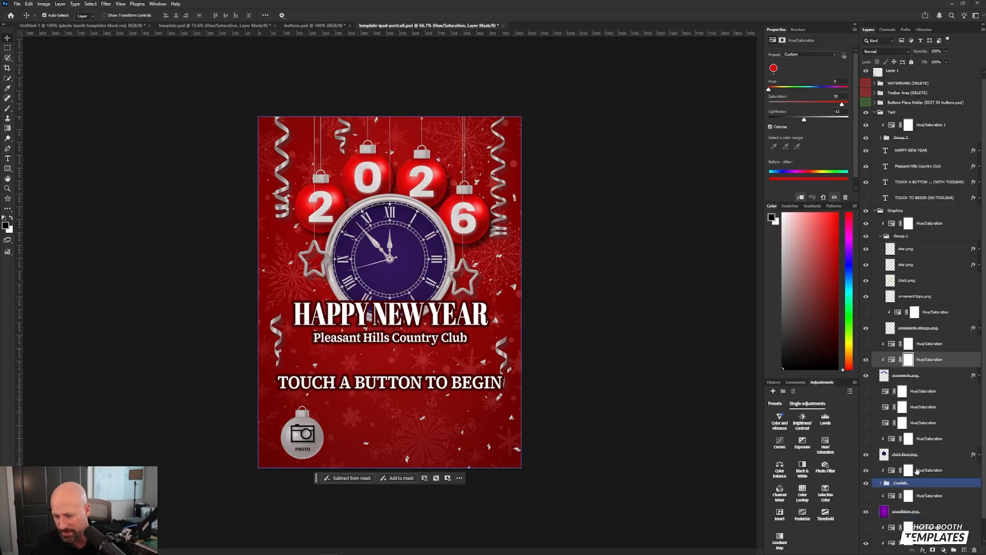
Copy the clock face's Hue/Saturation adjustment from template.psd onto the clock face.png layer in template-ipad-portrait.psd.
left_click(934, 455)
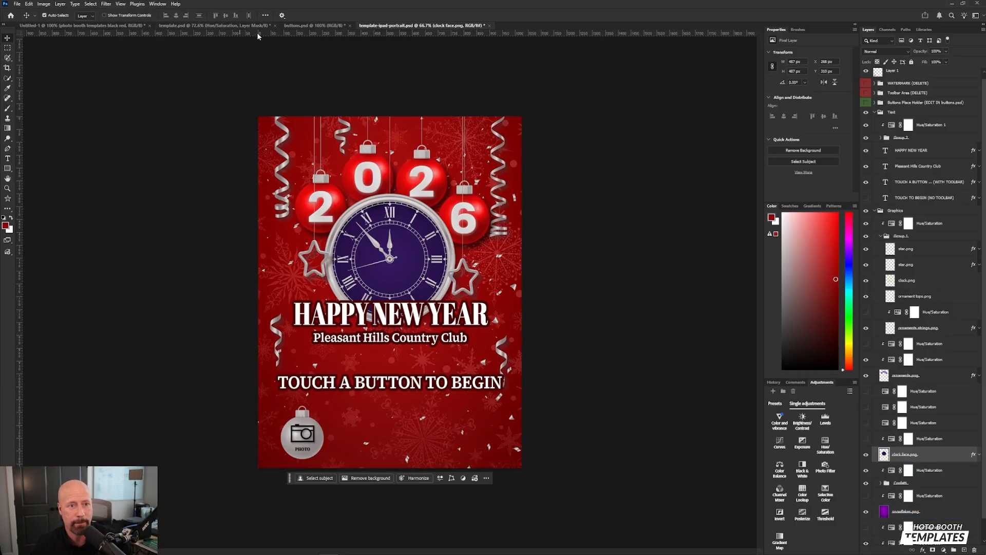
left_click(245, 25)
left_click(954, 461)
scroll(955, 461, "down", 4)
left_click(943, 427)
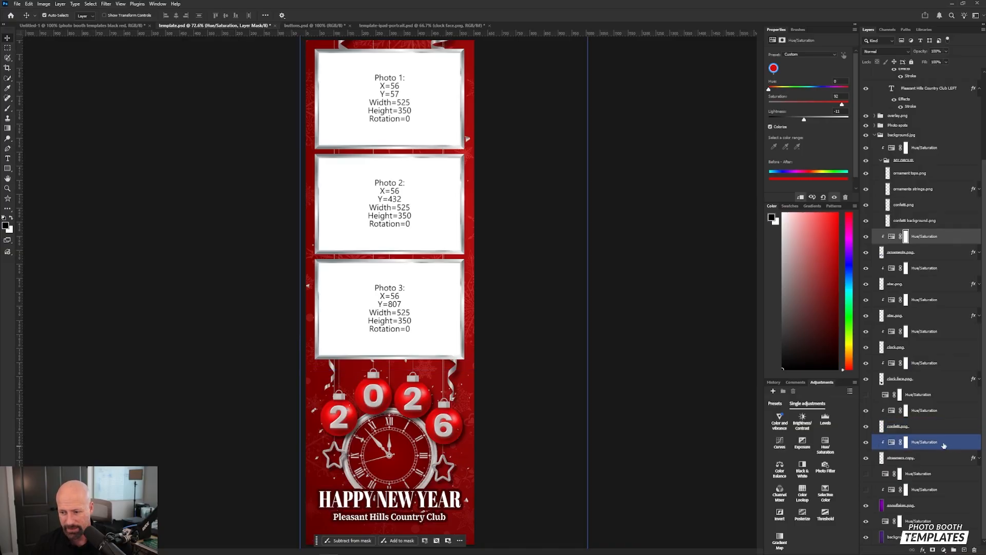
left_click_drag(933, 370, 498, 163)
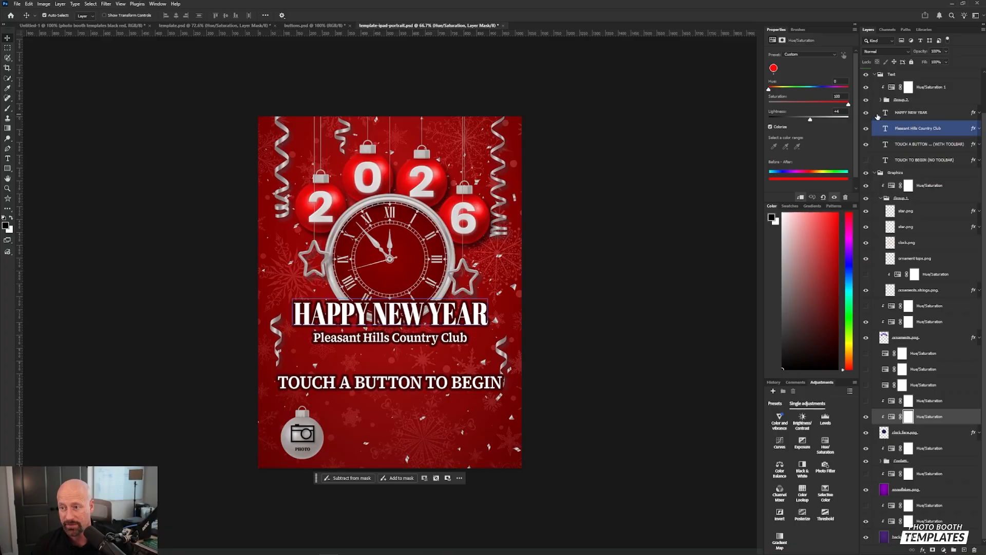
Collapse the Text group and move Layer 1, the sample PHOTO button, into the hidden Buttons Place Holder group.
scroll(919, 154, "up", 3)
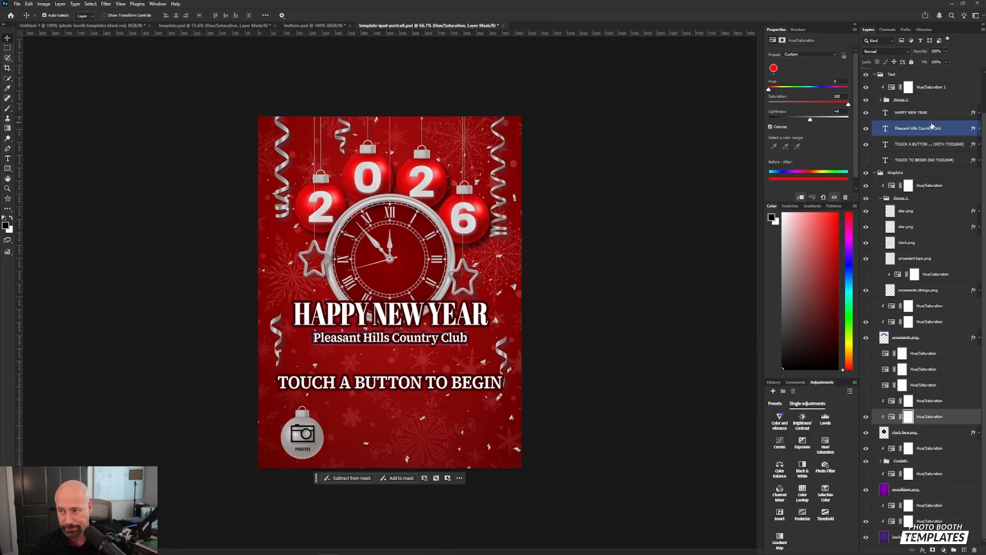
left_click(892, 118)
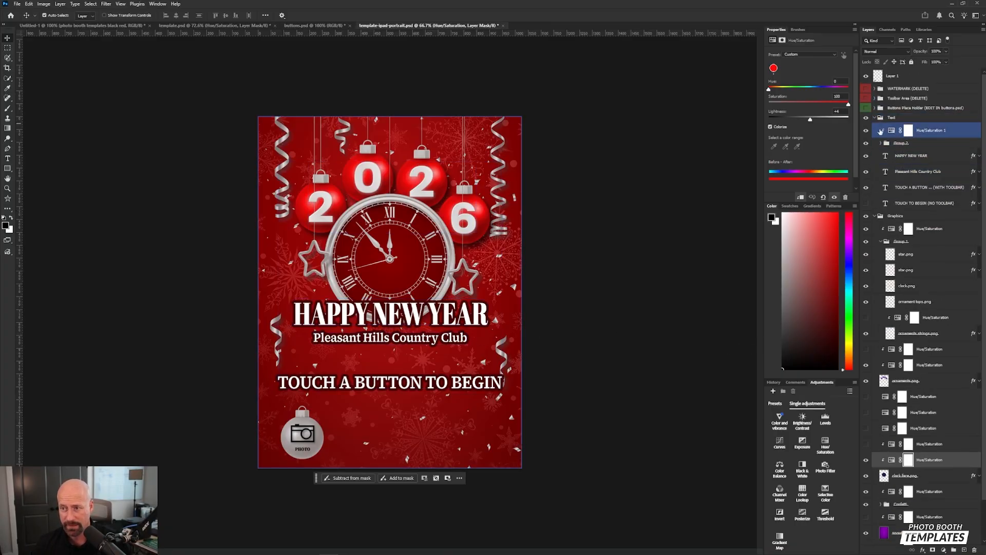
left_click(875, 117)
left_click(878, 129)
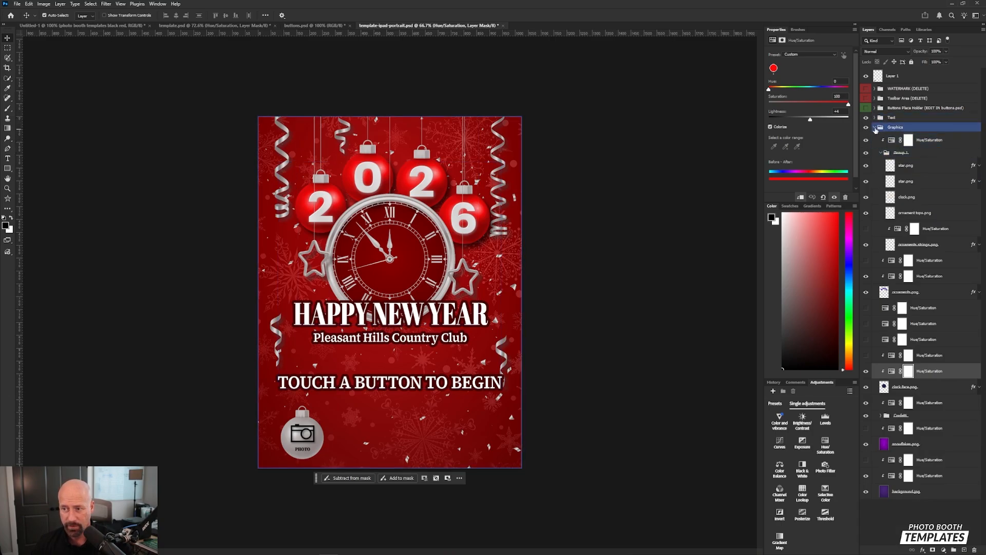
left_click(865, 108)
left_click(866, 108)
left_click(890, 76)
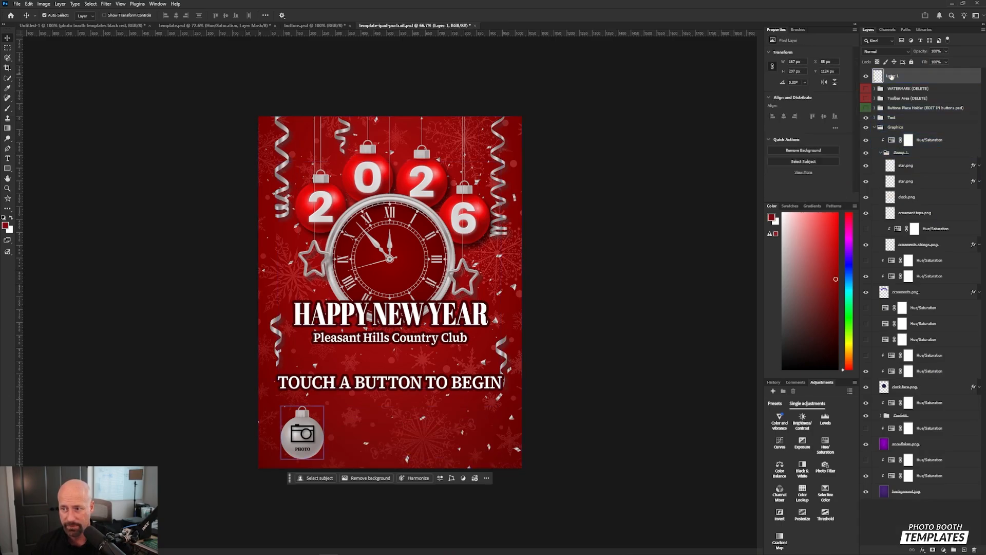
left_click(866, 76)
left_click_drag(892, 77, 901, 108)
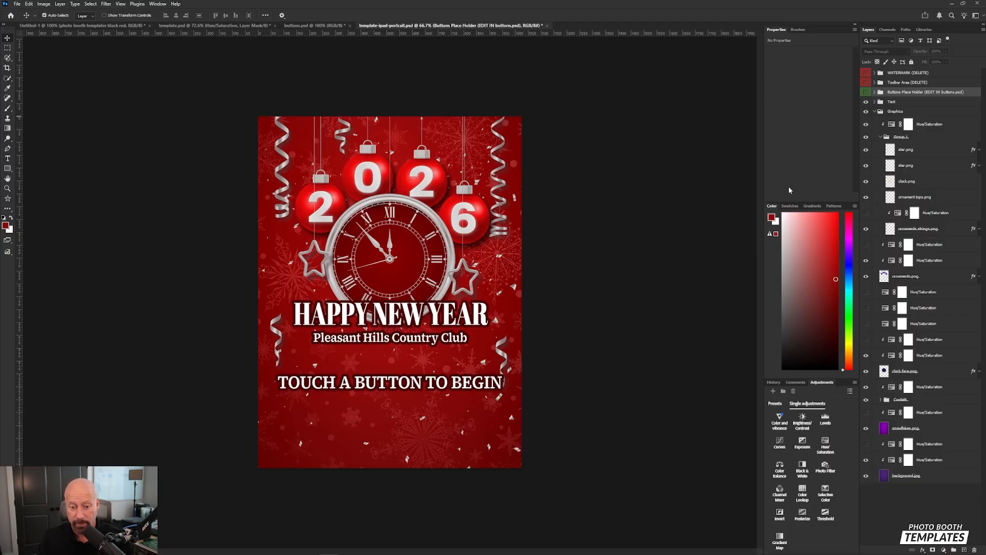
left_click(899, 168)
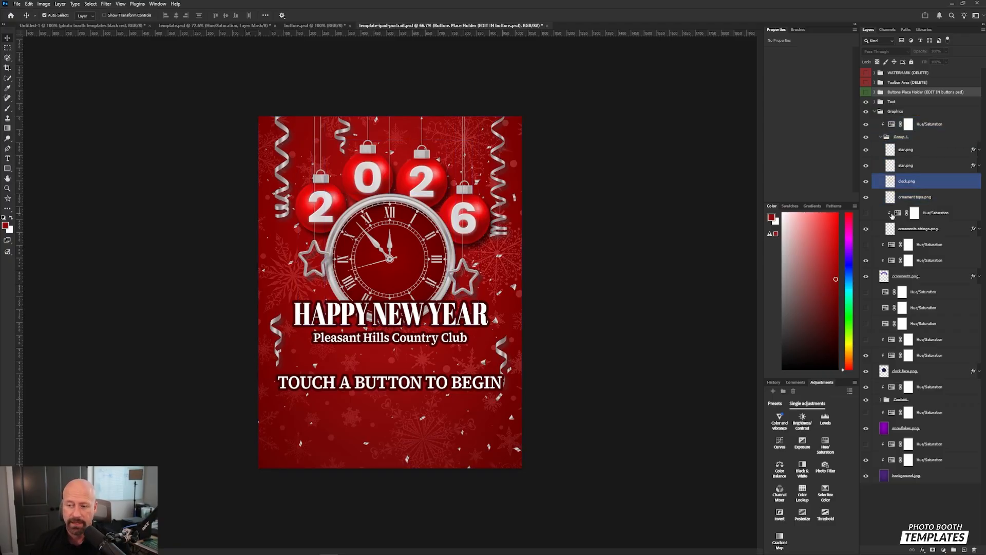
left_click(875, 198)
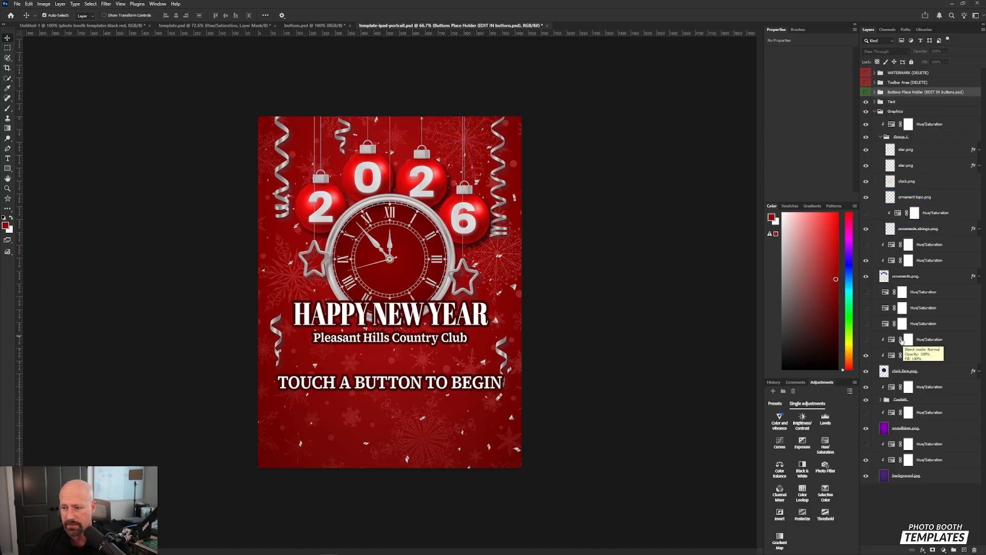
left_click(874, 275)
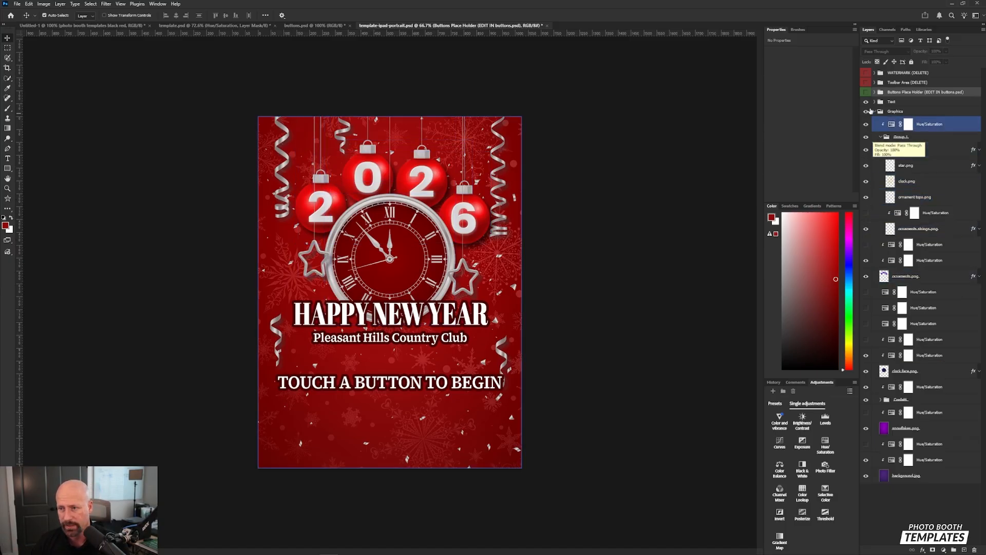
Show TOUCH TO BEGIN (NO TOOLBAR) instead of the WITH TOOLBAR text and paste the copied layer style onto it.
left_click(871, 102)
left_click(874, 101)
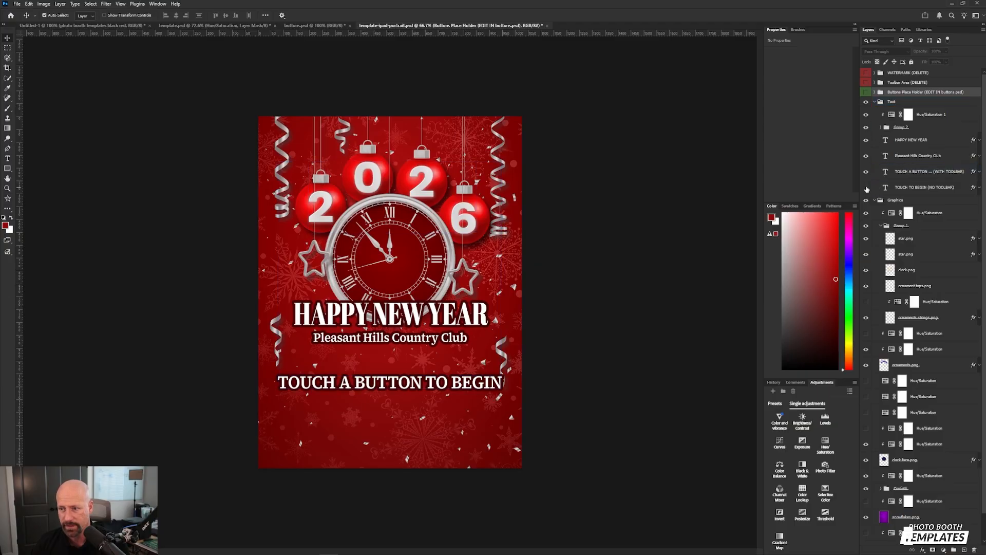
left_click(868, 176)
left_click(866, 172)
right_click(903, 187)
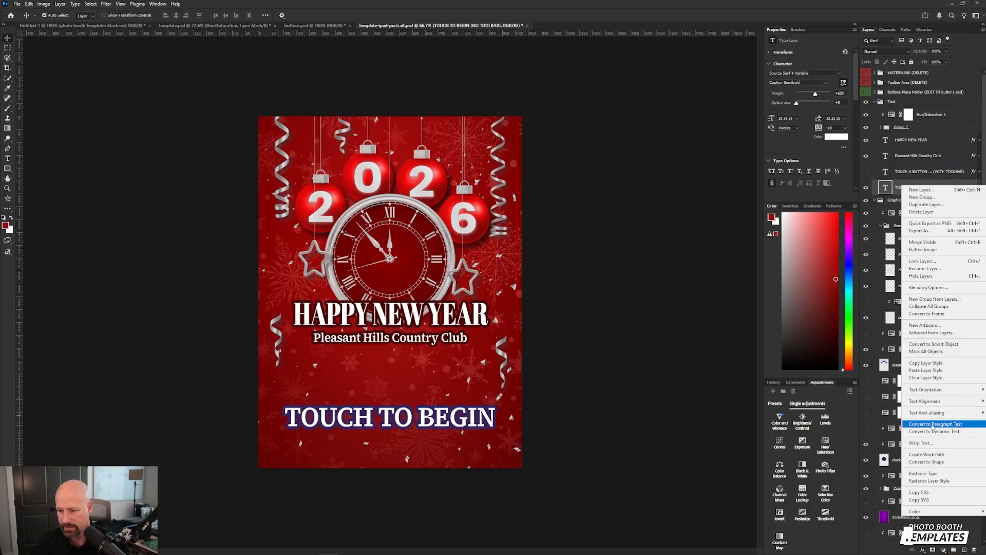
left_click(926, 371)
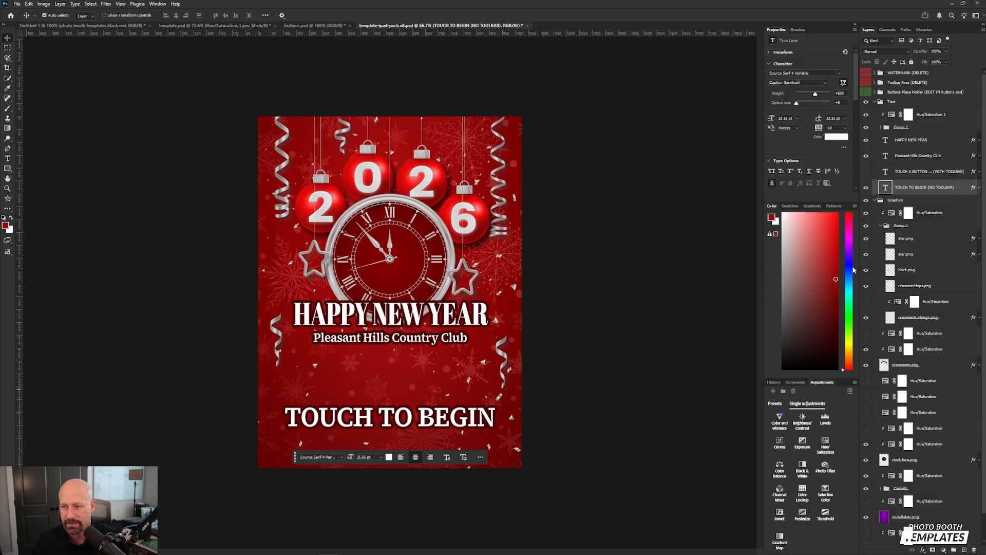
Hide the TOUCH TO BEGIN (NO TOOLBAR) text and show the TOUCH A BUTTON TO BEGIN (WITH TOOLBAR) text again.
left_click(866, 187)
left_click(867, 172)
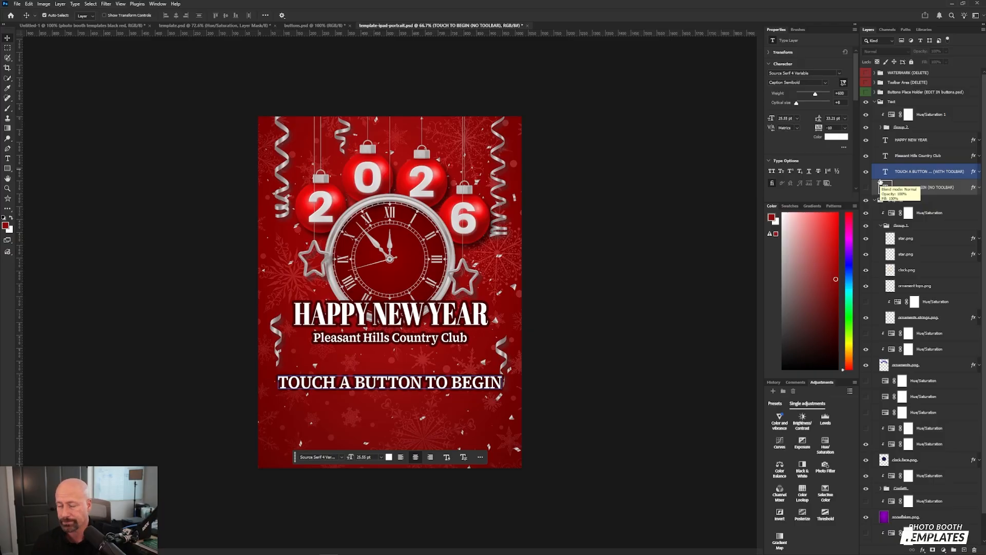
left_click(885, 187)
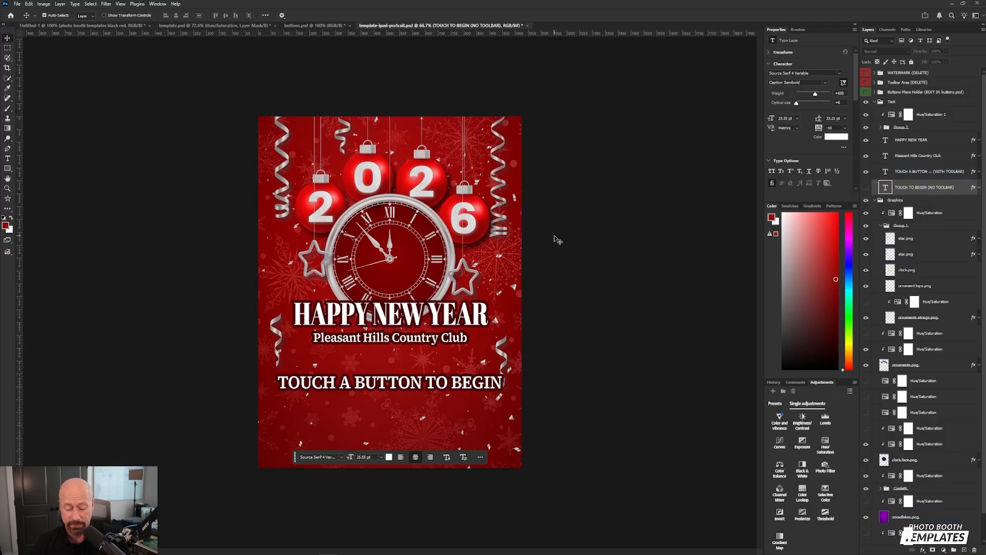
Review the Export As settings for the iPad portrait screen as a JPG and leave without exporting.
left_click(17, 4)
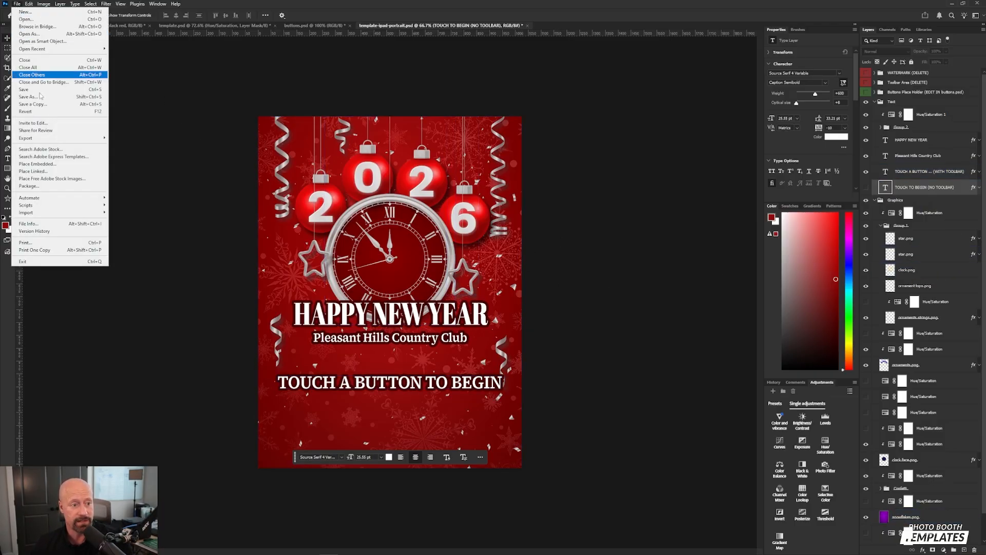
mouse_move(56, 138)
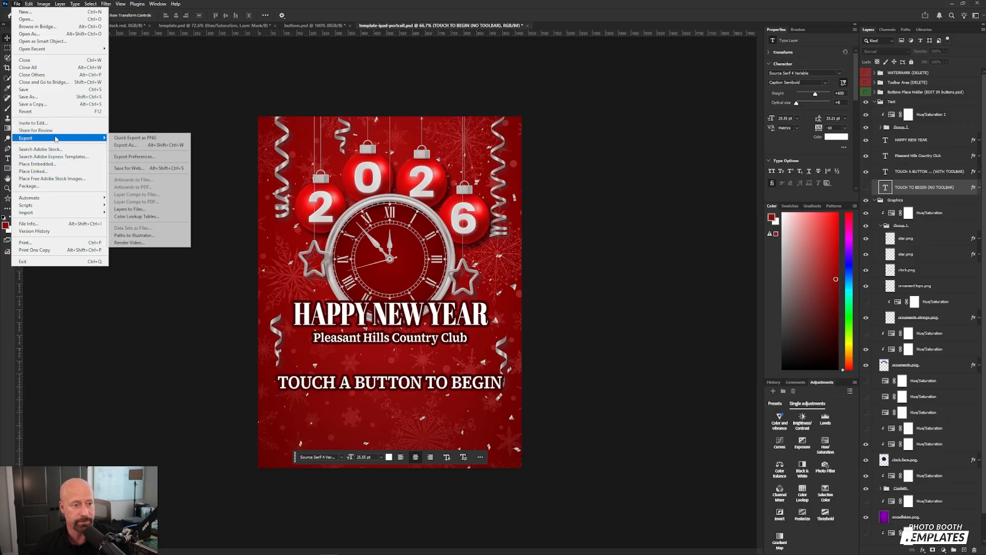
left_click(146, 145)
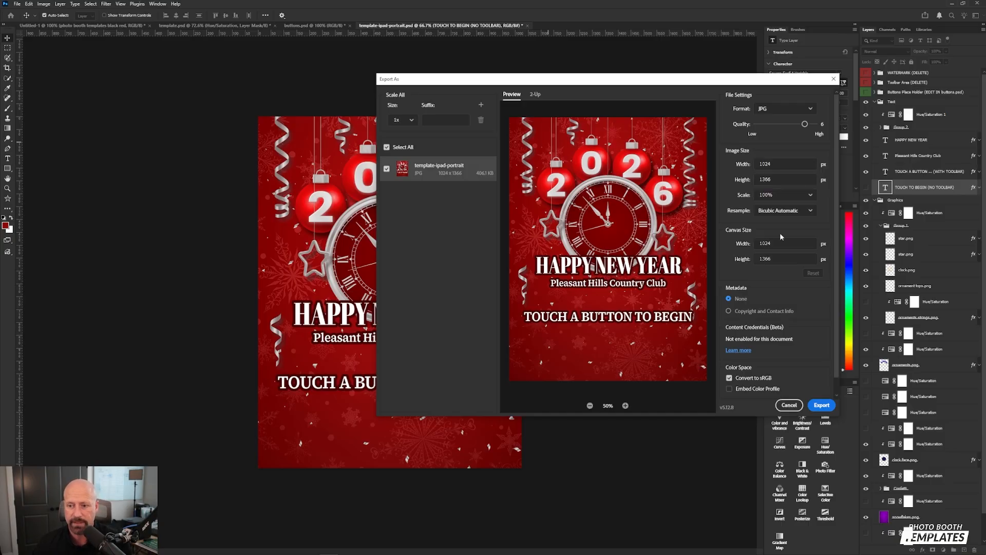
left_click(791, 406)
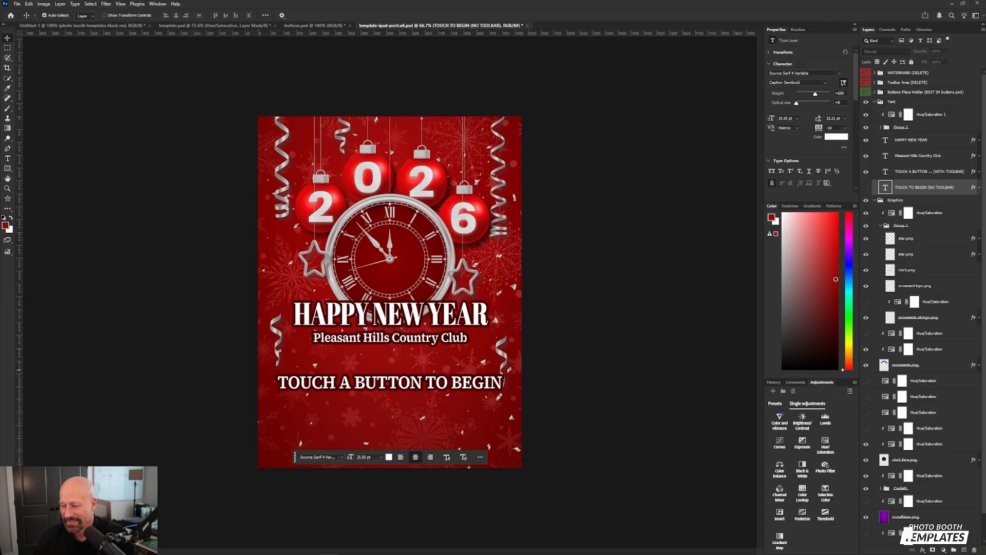
Switch to the Photo Booth Templates app showing the Client Edits.
key("alt+Tab")
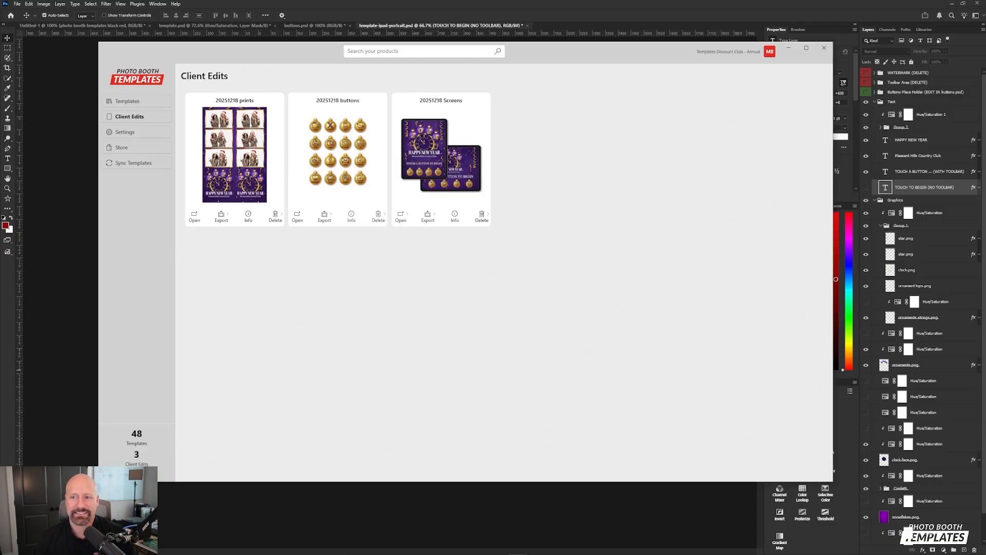